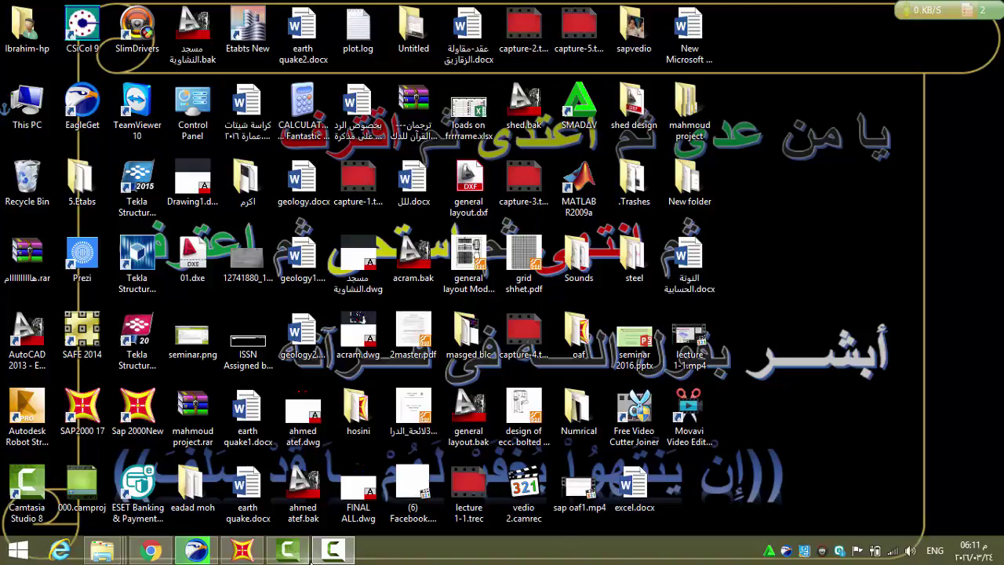
click(151, 549)
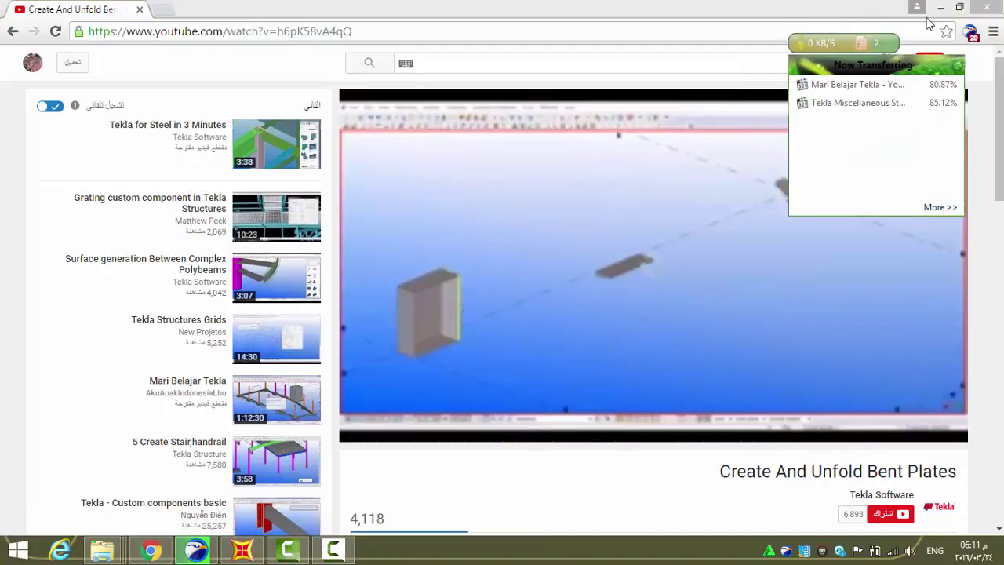
click(987, 10)
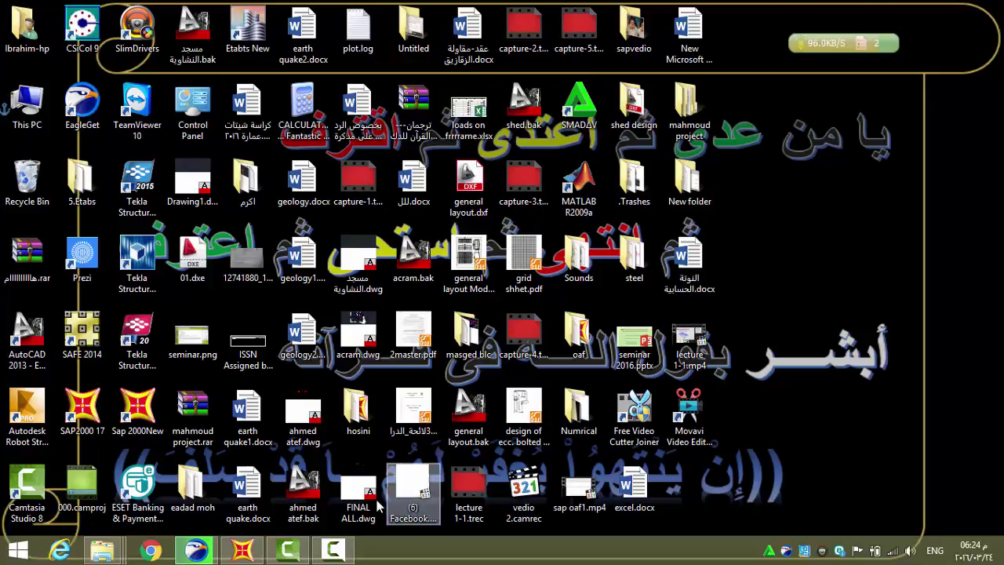
Switch to the SAP2000 model and display the DEAD pattern's frame span loads in the 3-D view
mouse_move(242, 549)
click(298, 471)
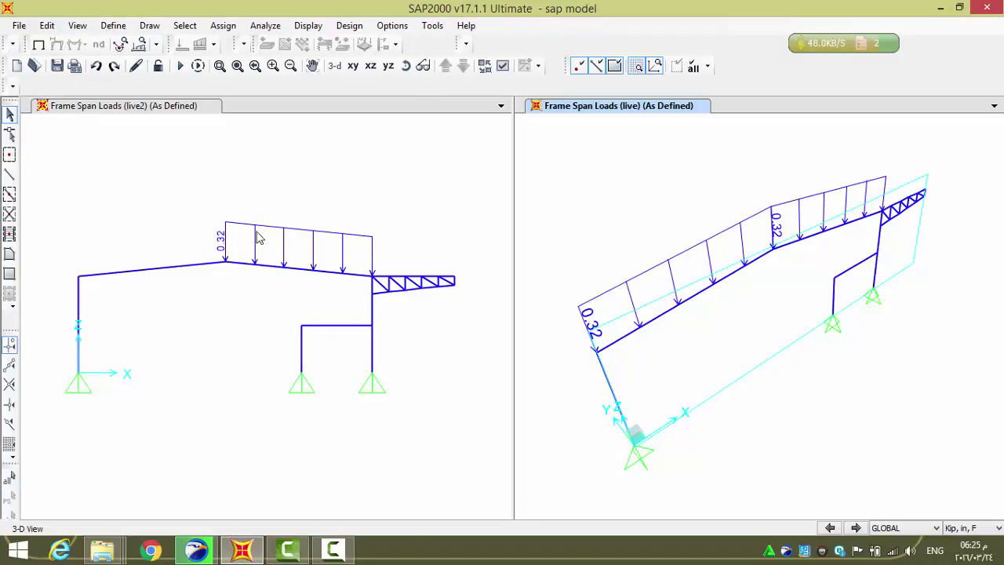
click(309, 26)
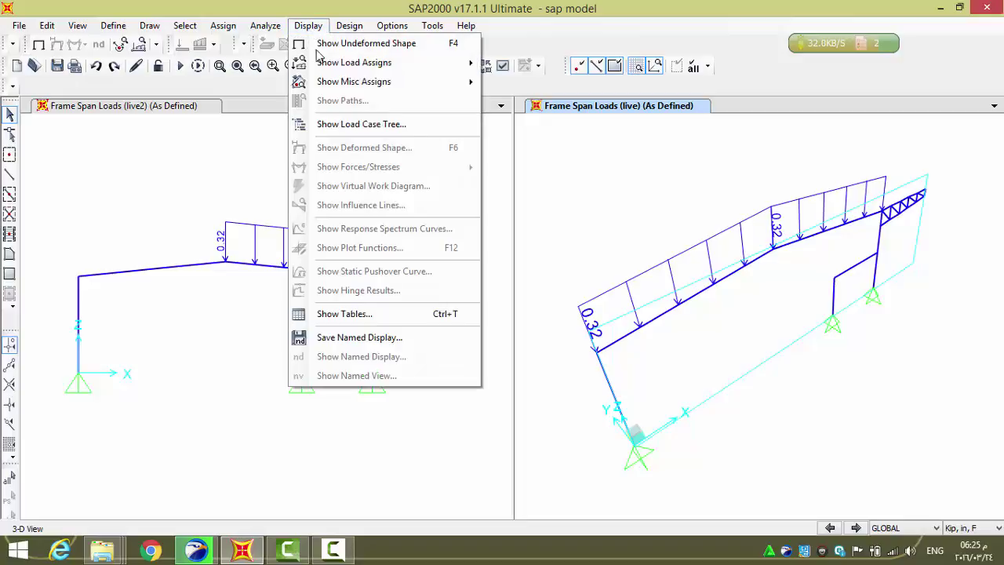
mouse_move(385, 63)
click(533, 81)
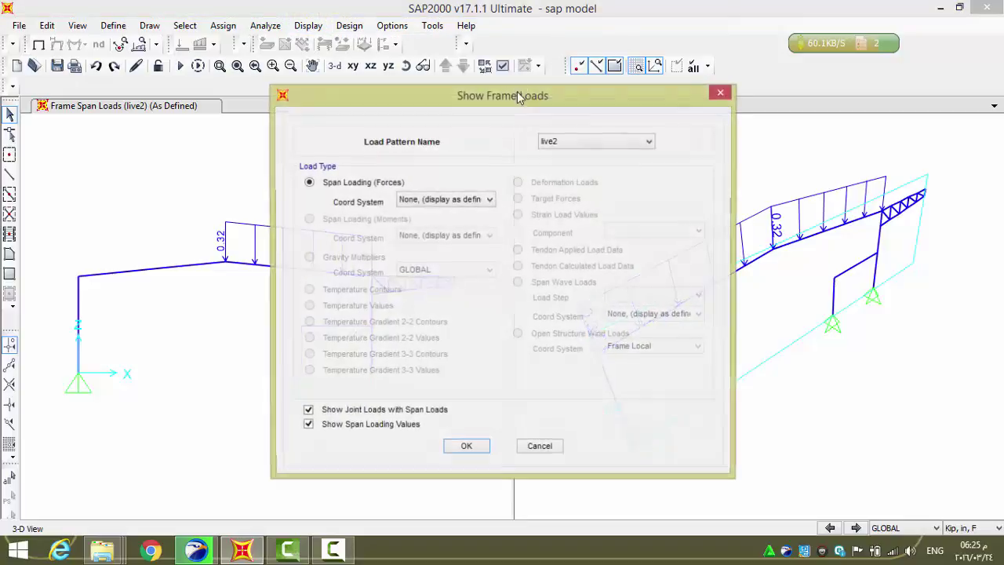
click(578, 141)
click(575, 152)
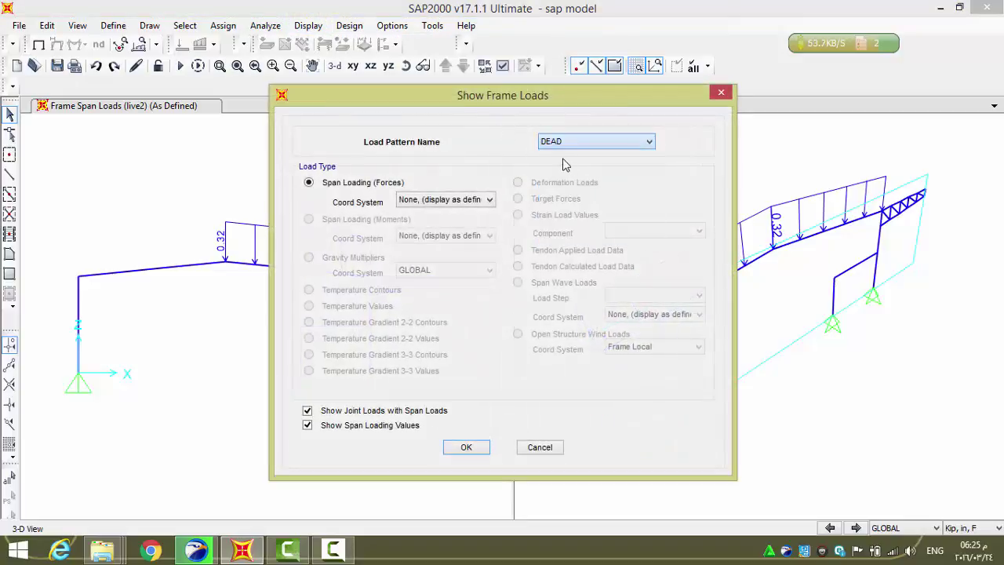
click(466, 447)
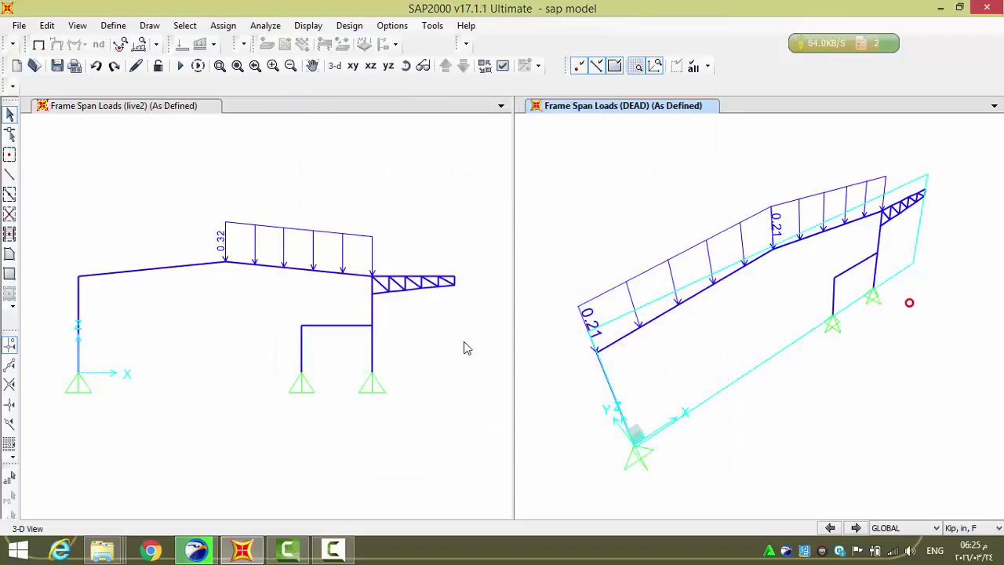
Reapply the frame load display in the 3-D view with the DEAD load pattern and span loading forces
click(309, 25)
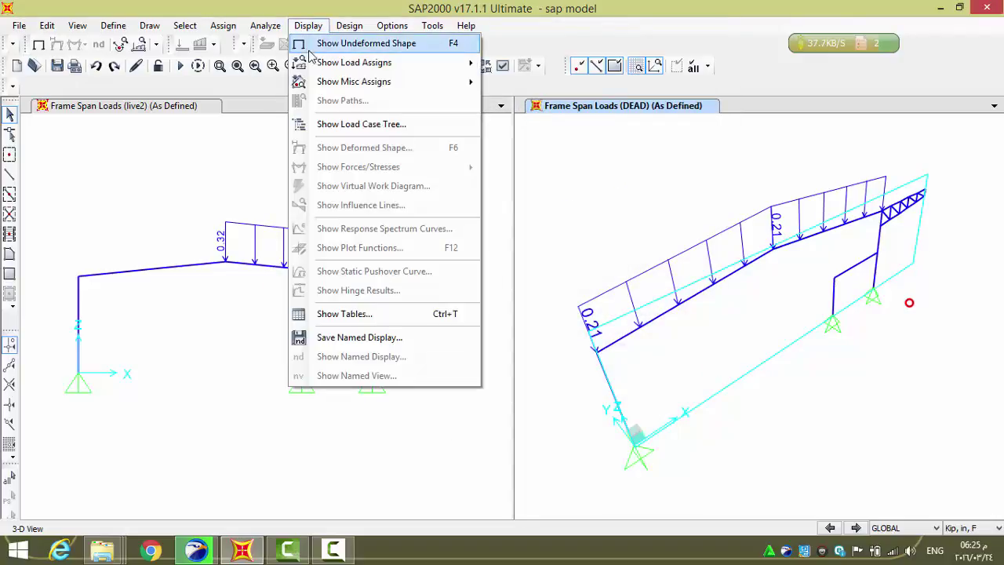
mouse_move(377, 63)
click(533, 82)
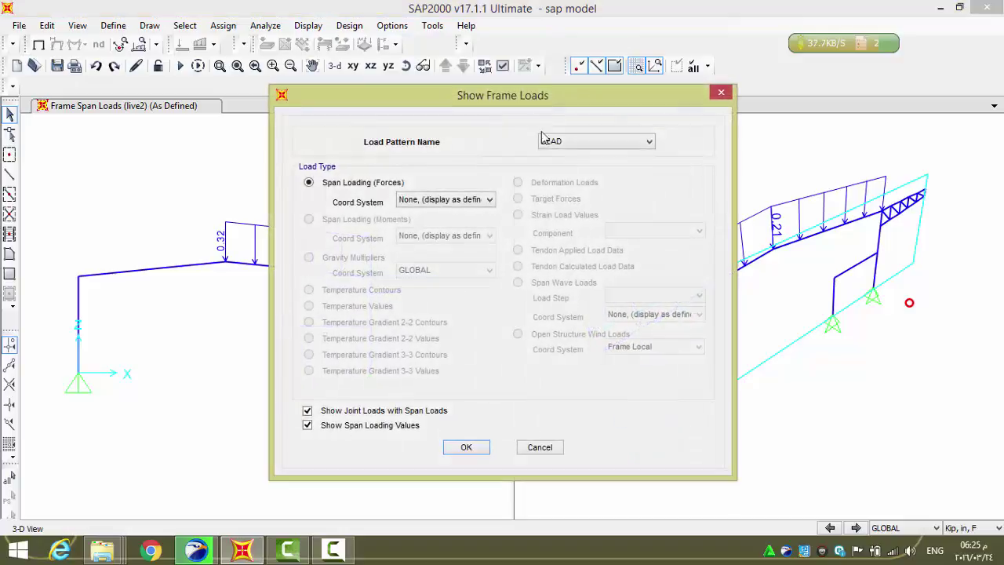
click(566, 146)
click(568, 146)
click(465, 447)
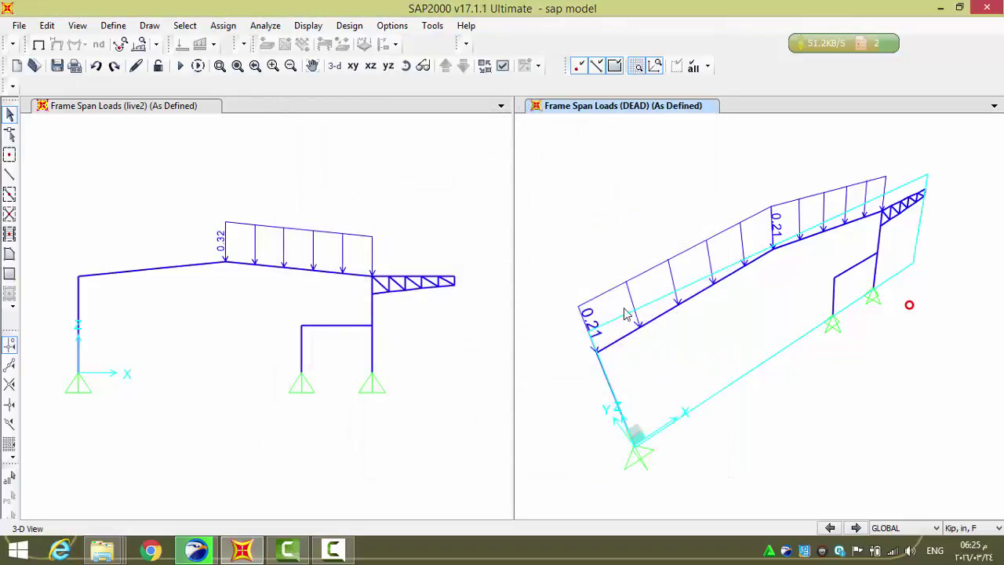
mouse_move(692, 327)
middle_down()
mouse_move(772, 316)
mouse_move(712, 301)
middle_up()
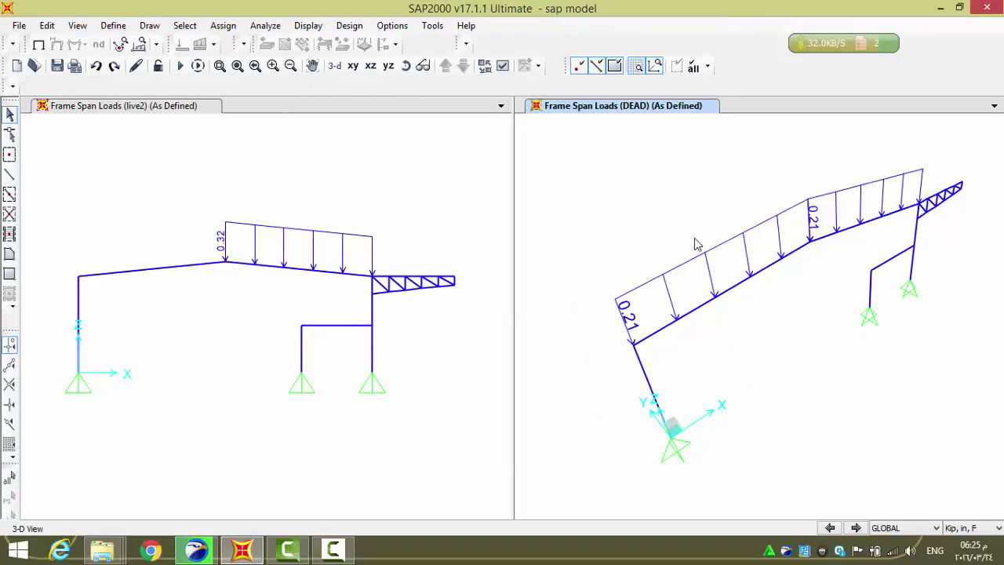
Display the frame span loads of the DEAD load pattern in the X-Z plane view
click(406, 187)
click(307, 25)
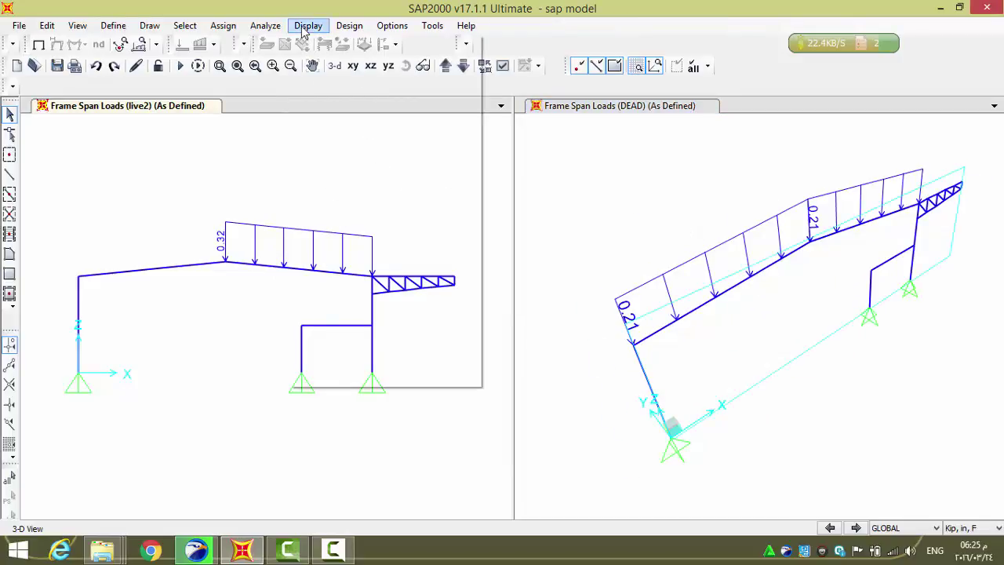
mouse_move(353, 62)
click(553, 82)
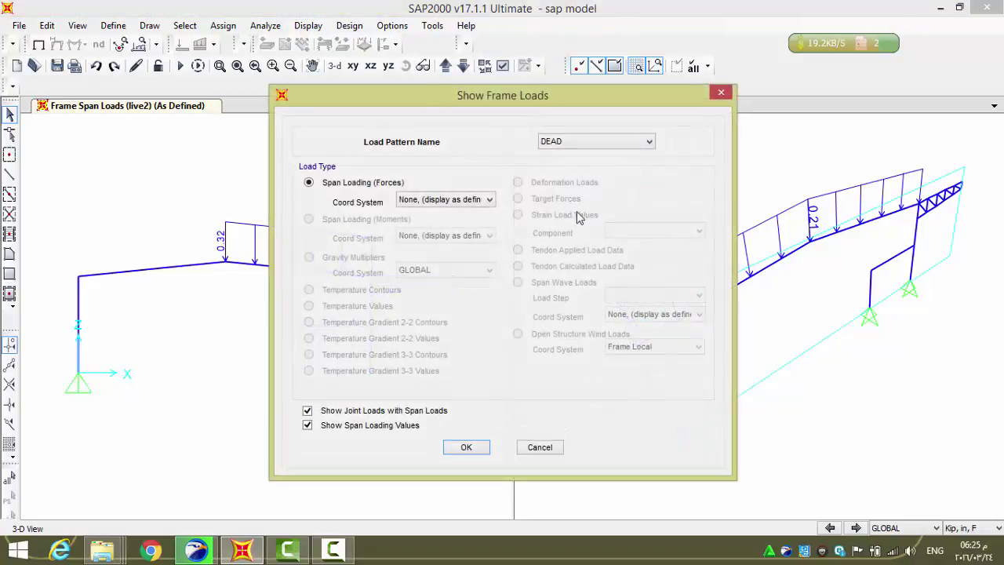
click(466, 447)
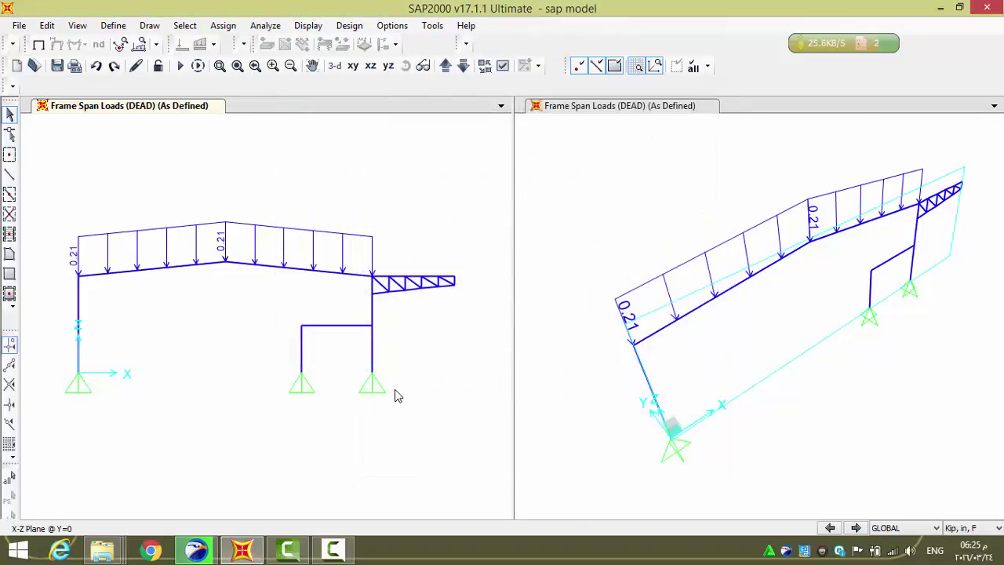
Examine the dead loads on the rafters and the cantilever truss in the X-Z plane view
middle_drag(396, 396, 410, 372)
scroll(239, 202, up, 2)
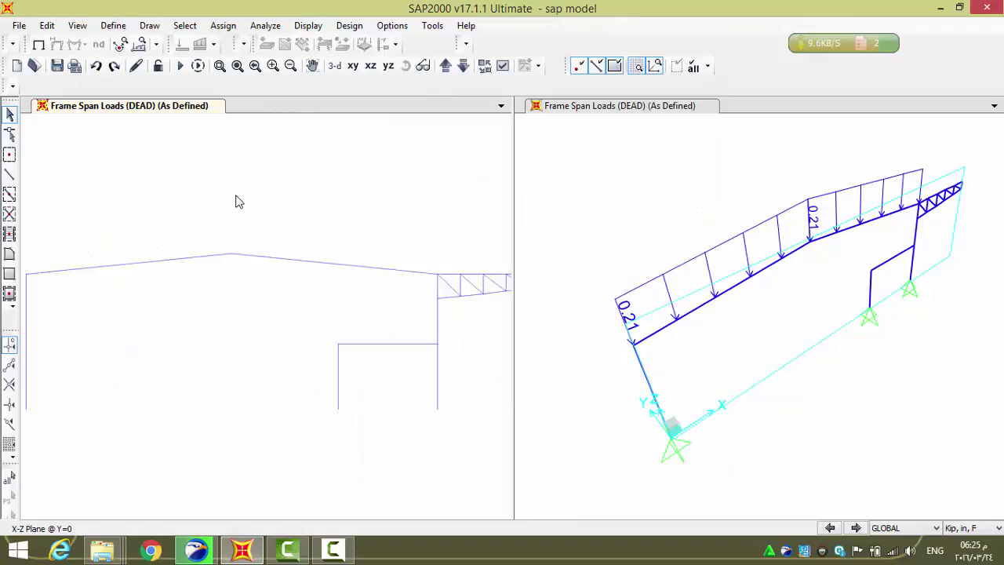
scroll(258, 209, down, 1)
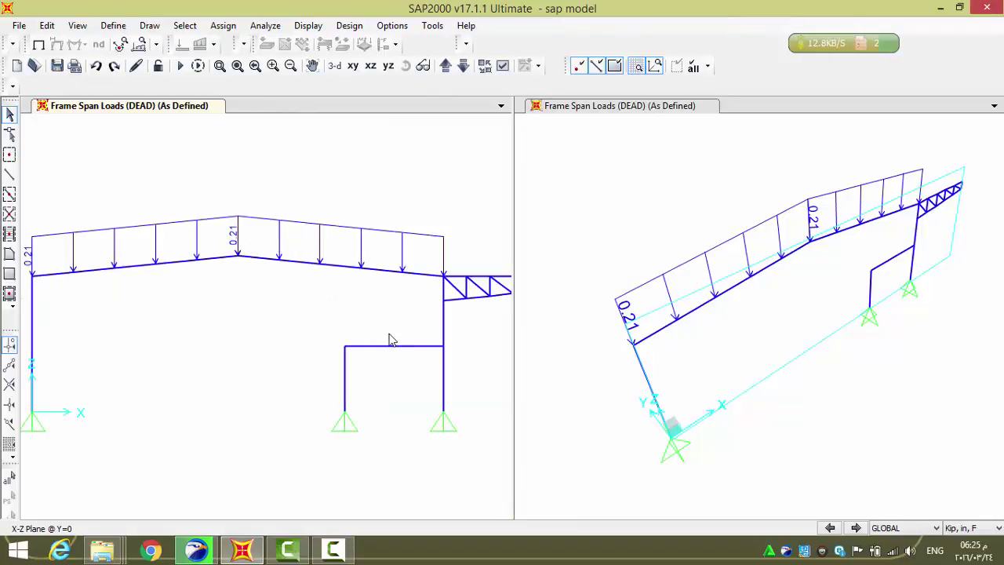
middle_drag(392, 341, 280, 314)
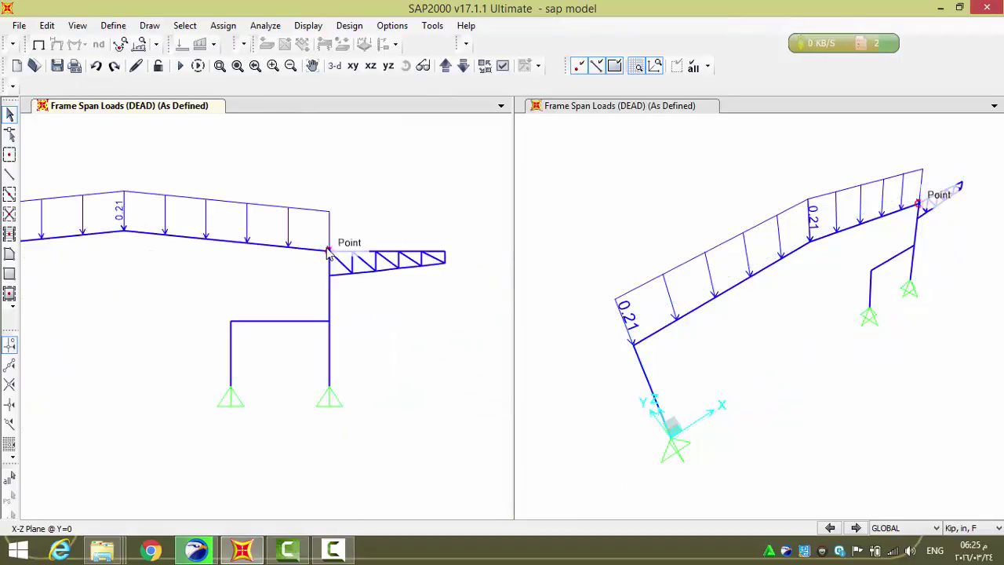
scroll(482, 262, down, 3)
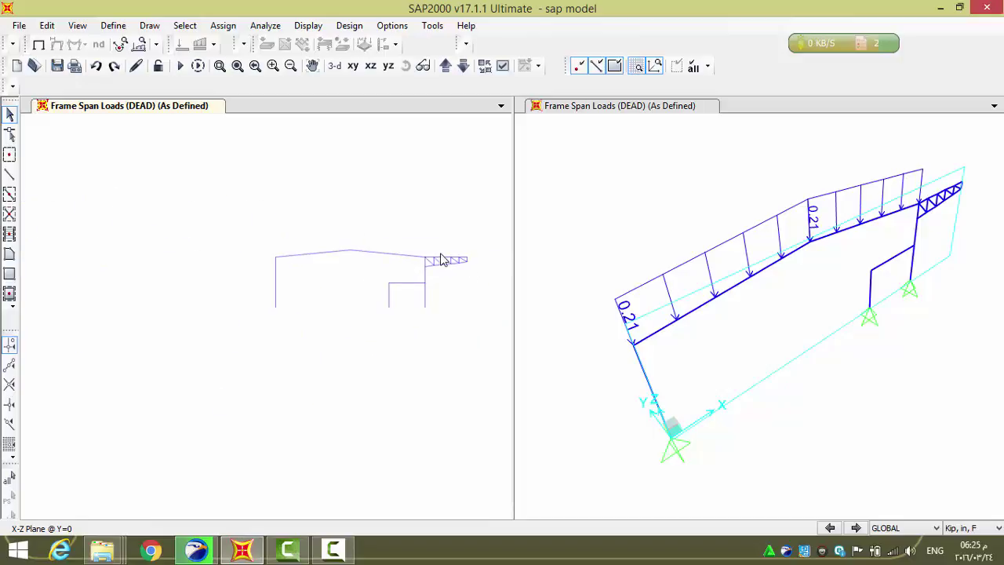
middle_drag(445, 279, 397, 254)
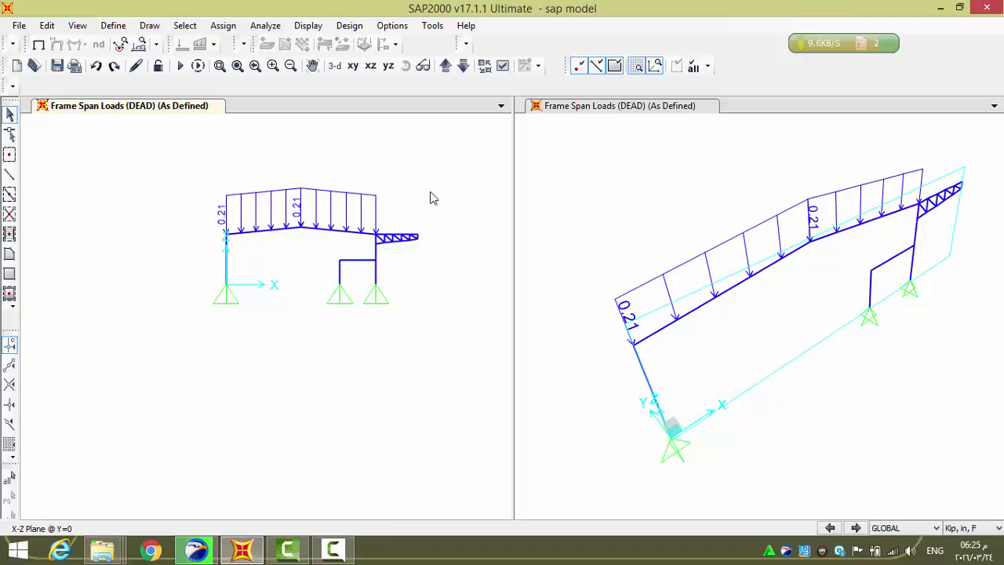
scroll(297, 220, up, 2)
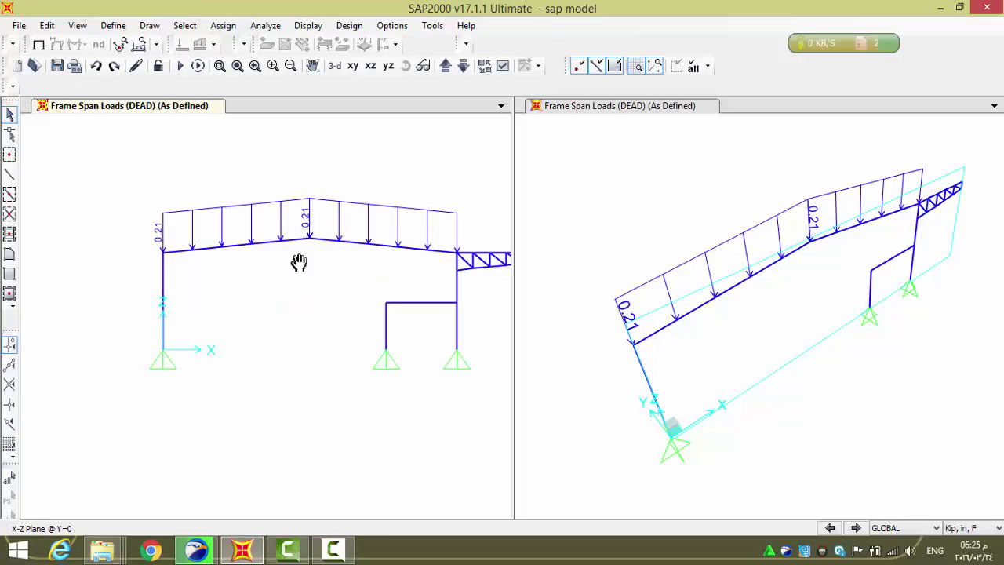
middle_drag(295, 262, 262, 252)
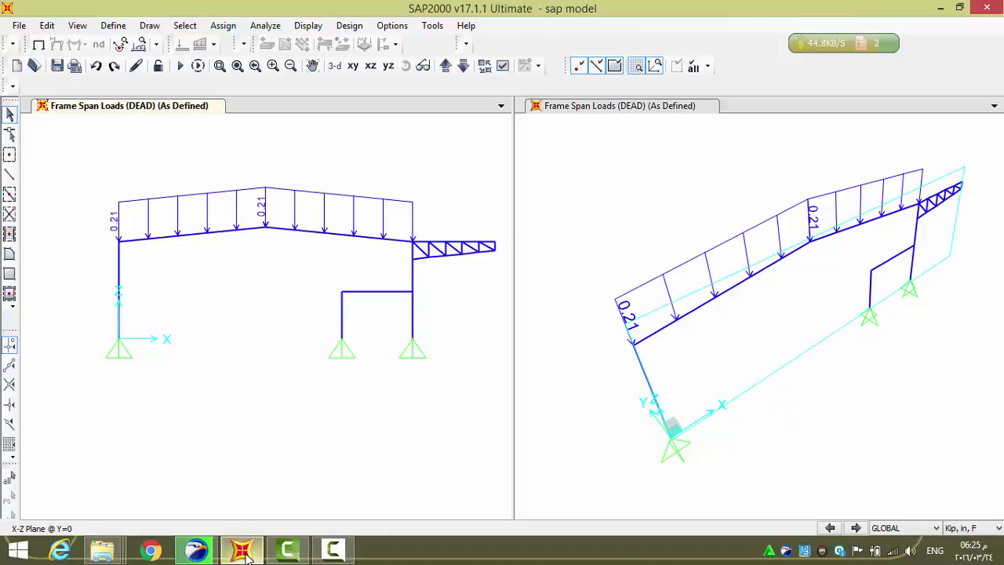
Open excel.docx from the desktop and look up the concentrated dead load Wdl on its second page
click(940, 7)
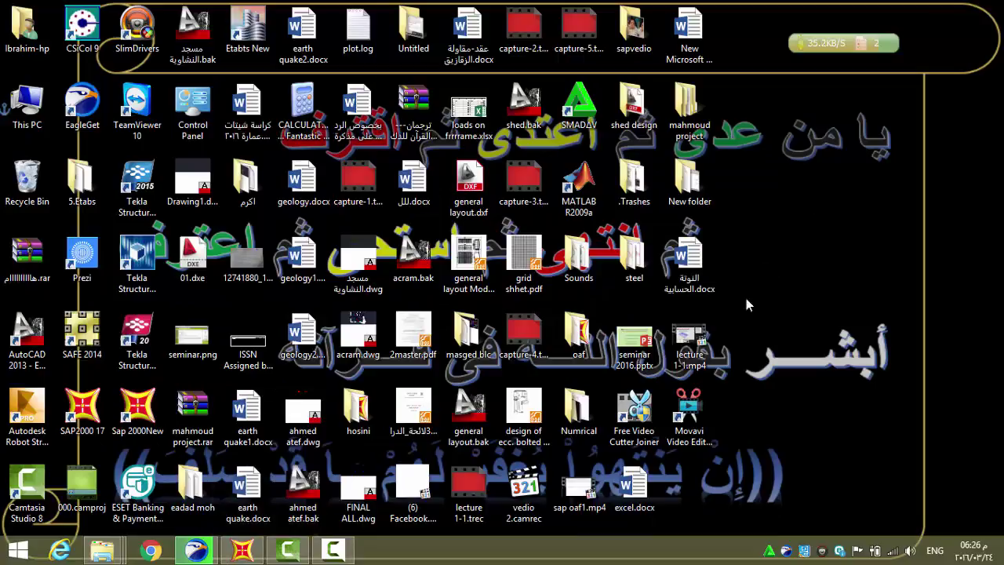
double_click(635, 486)
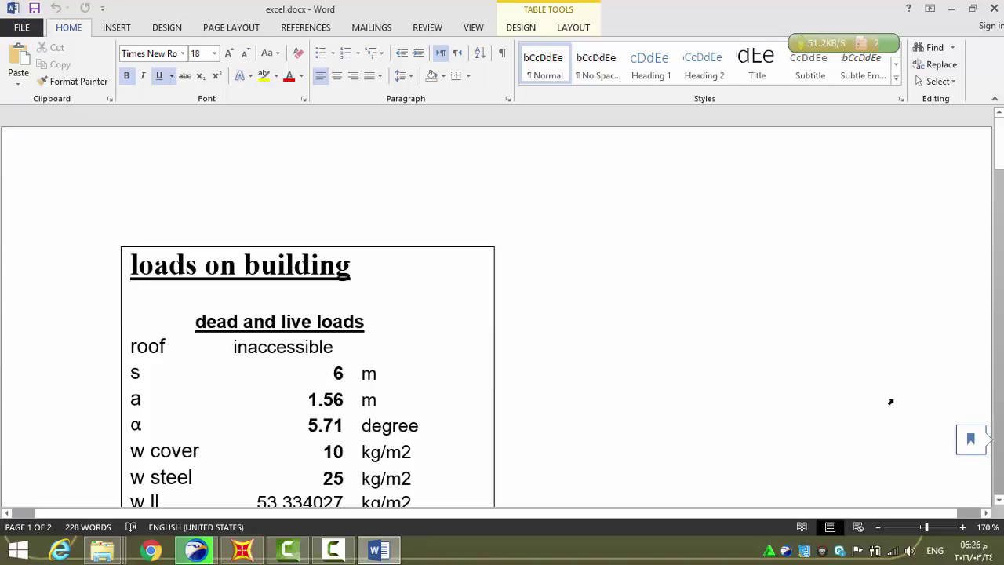
click(998, 501)
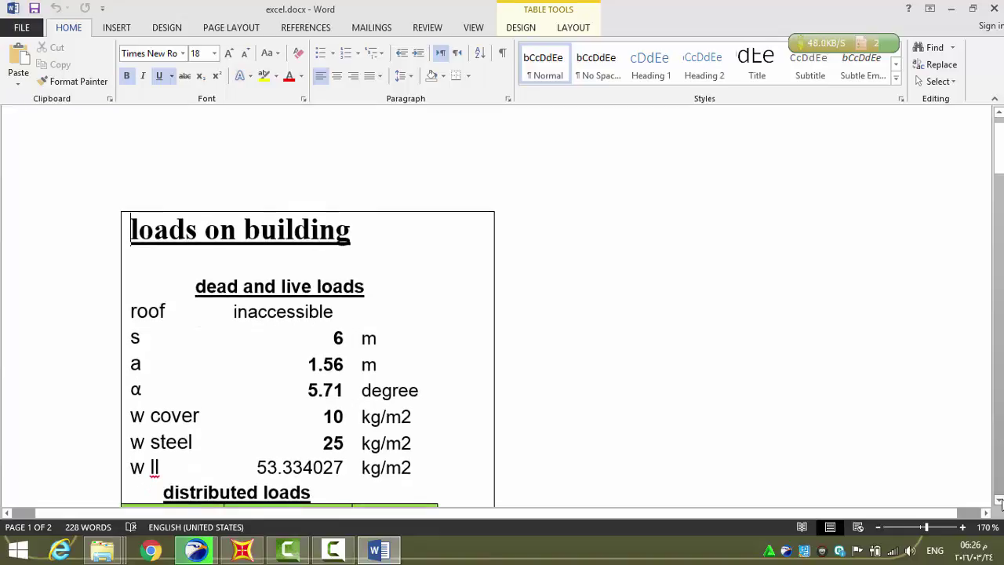
scroll(541, 275, down, 15)
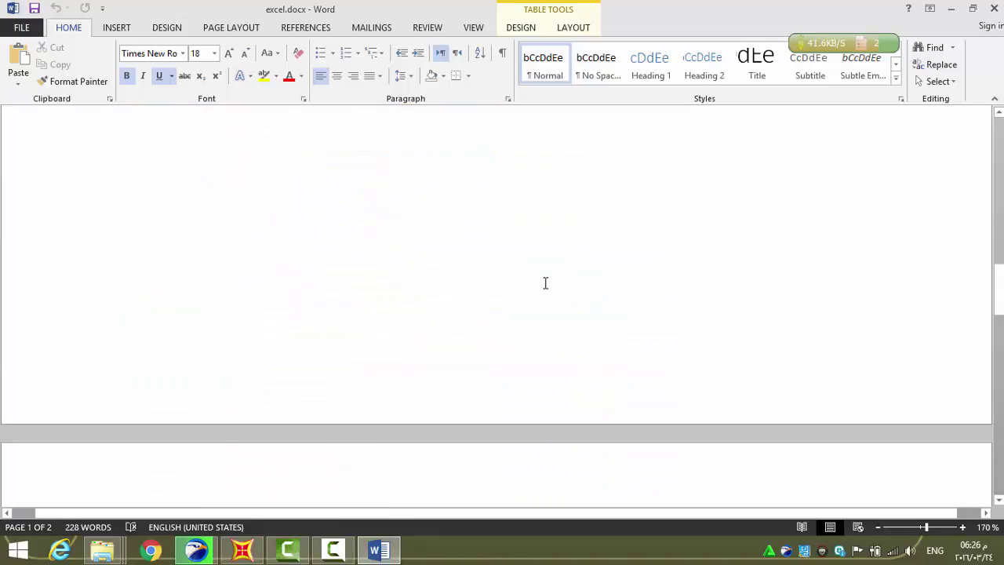
scroll(543, 283, down, 5)
scroll(314, 235, down, 2)
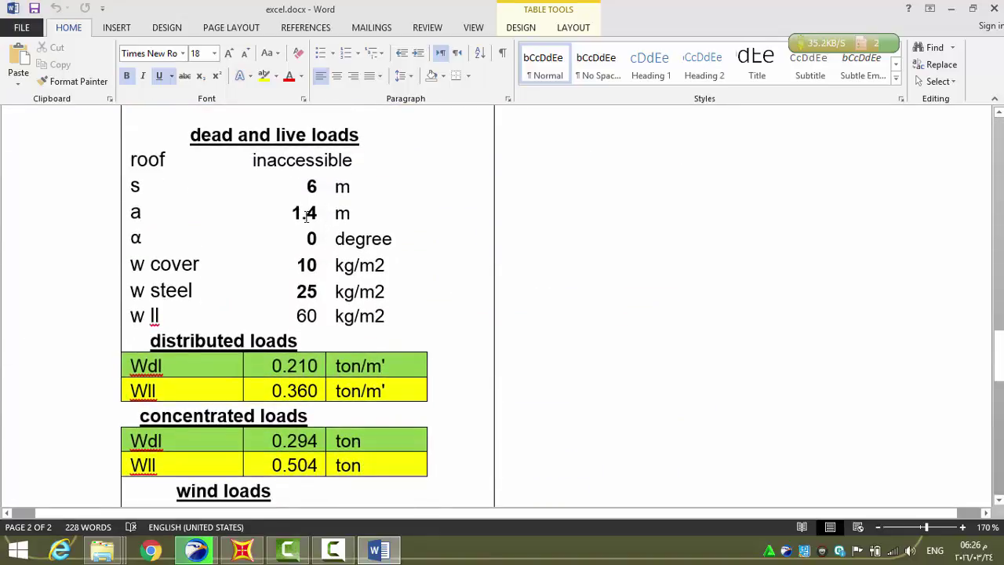
scroll(287, 215, down, 3)
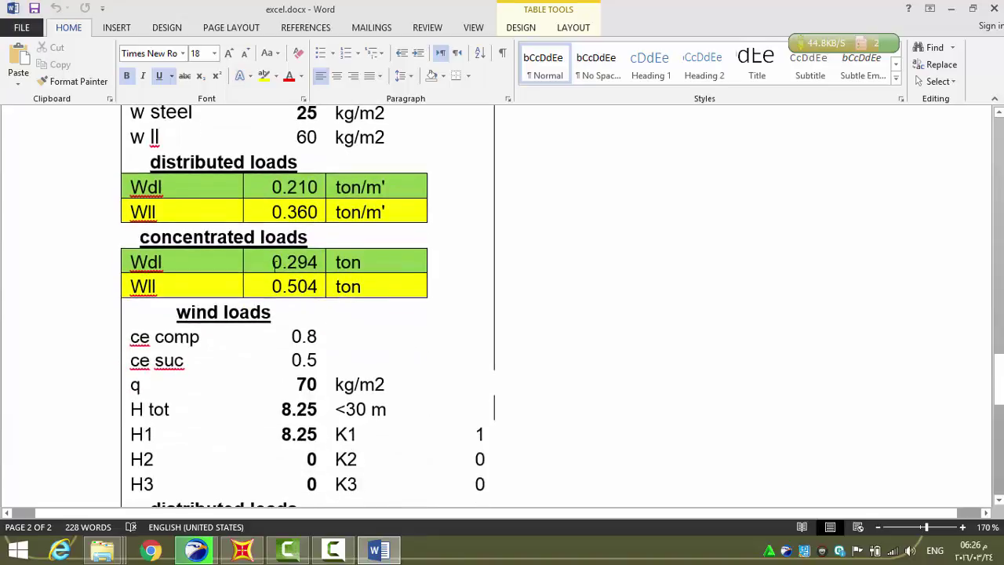
click(273, 262)
drag(272, 262, 319, 262)
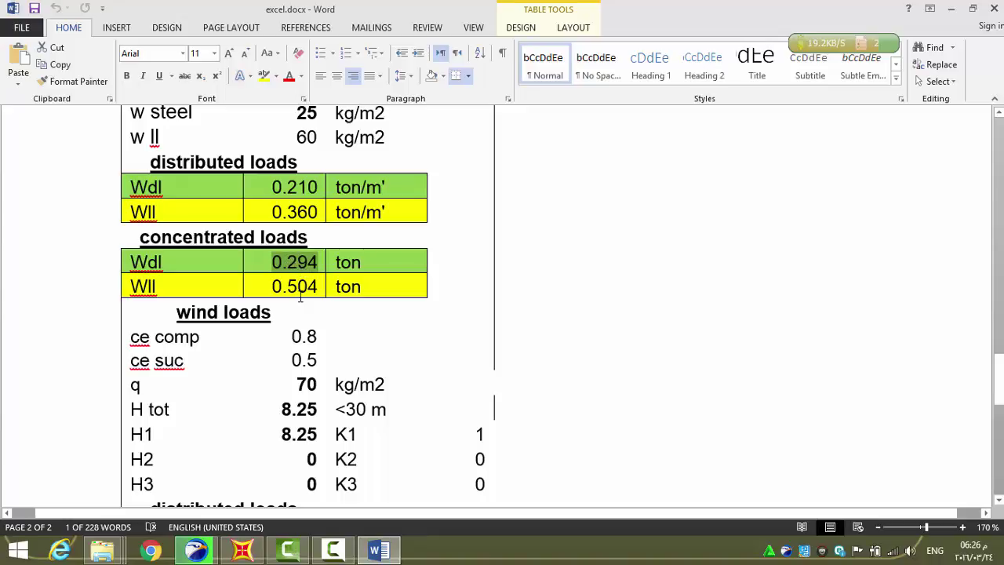
Return to SAP2000 and close the 3-D view, keeping only the X-Z plane view
click(243, 552)
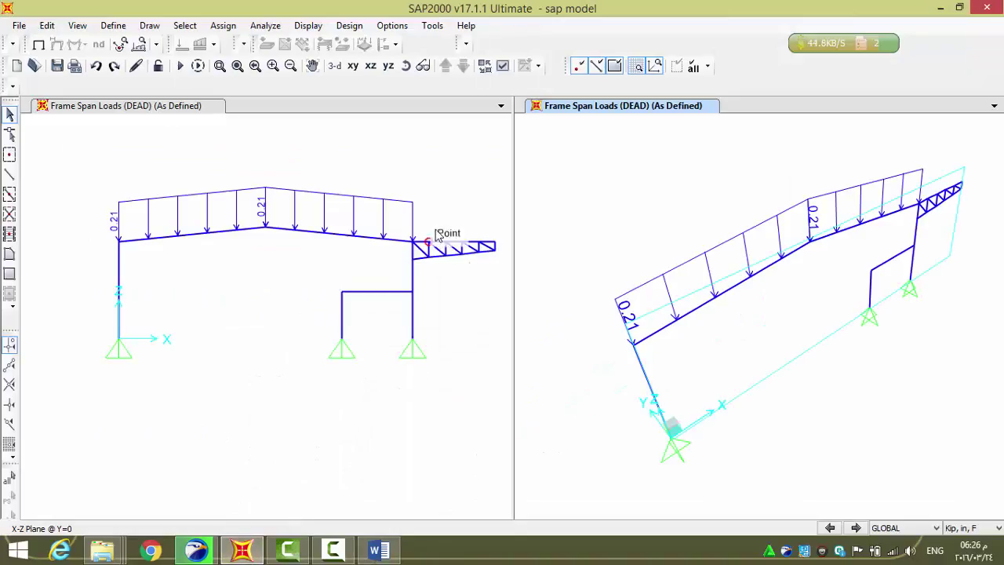
middle_drag(477, 289, 460, 304)
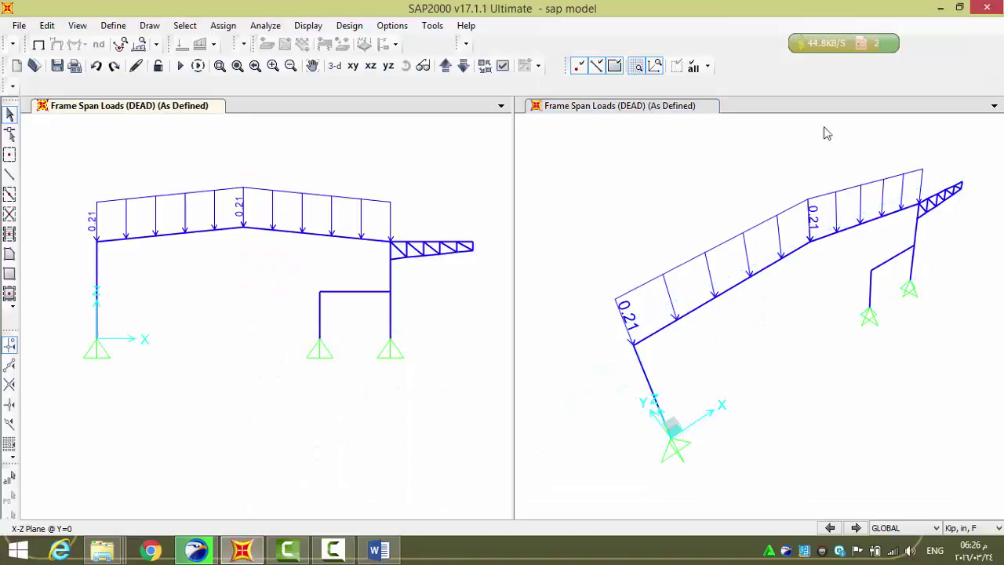
click(711, 106)
Select the four interior top chord joints of the cantilever truss, leaving out its two end joints
scroll(761, 225, up, 2)
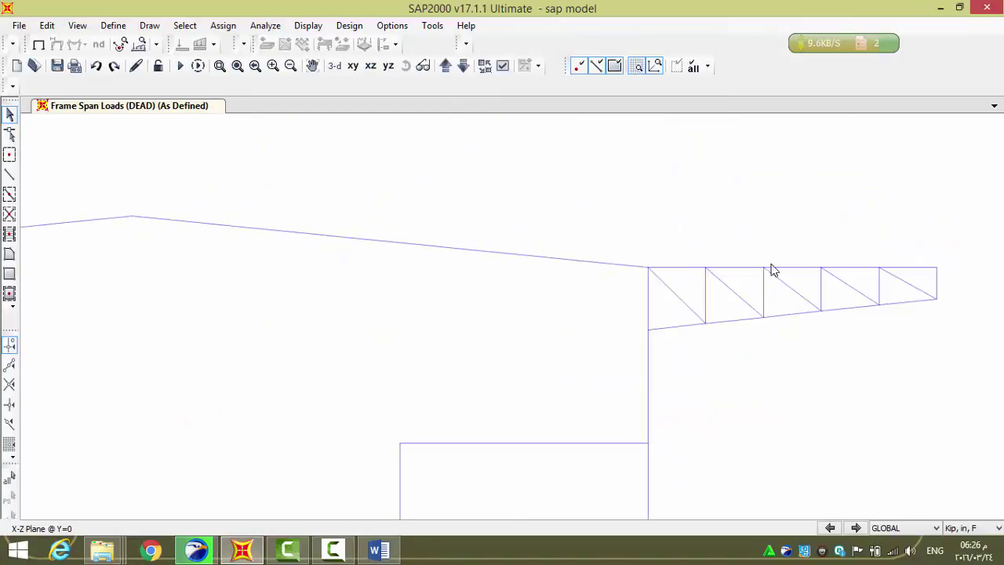
middle_drag(769, 264, 622, 231)
drag(593, 203, 823, 269)
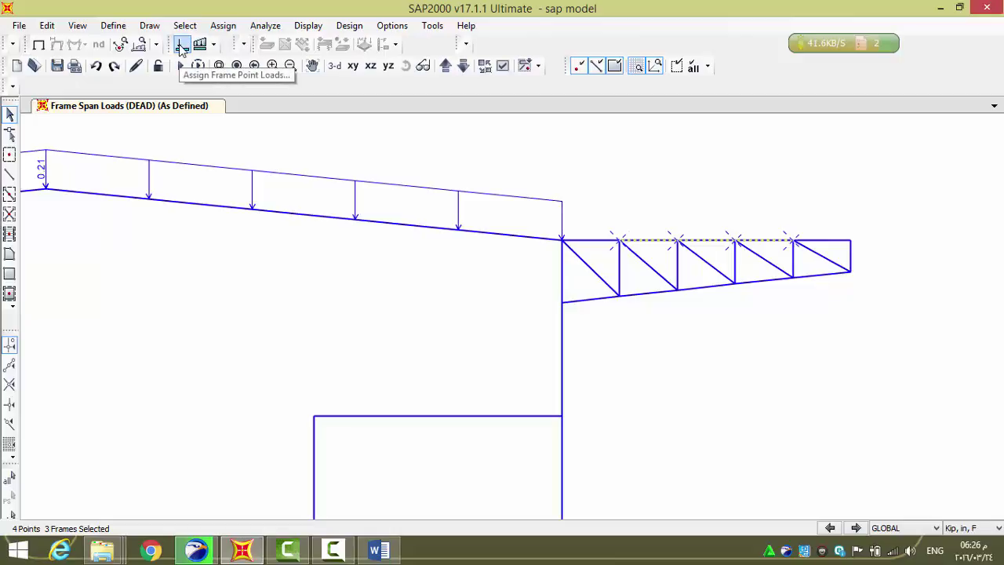
click(224, 26)
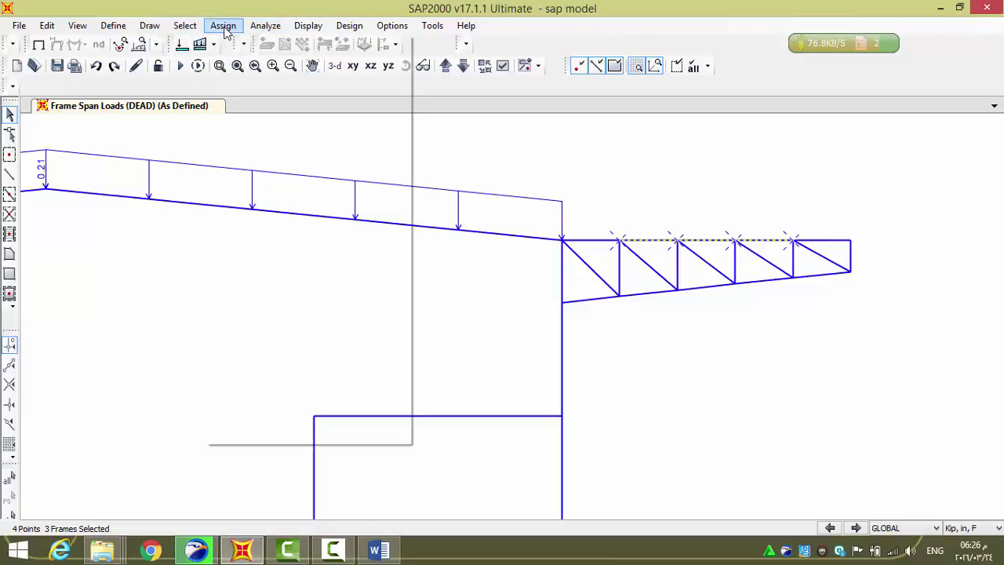
mouse_move(360, 183)
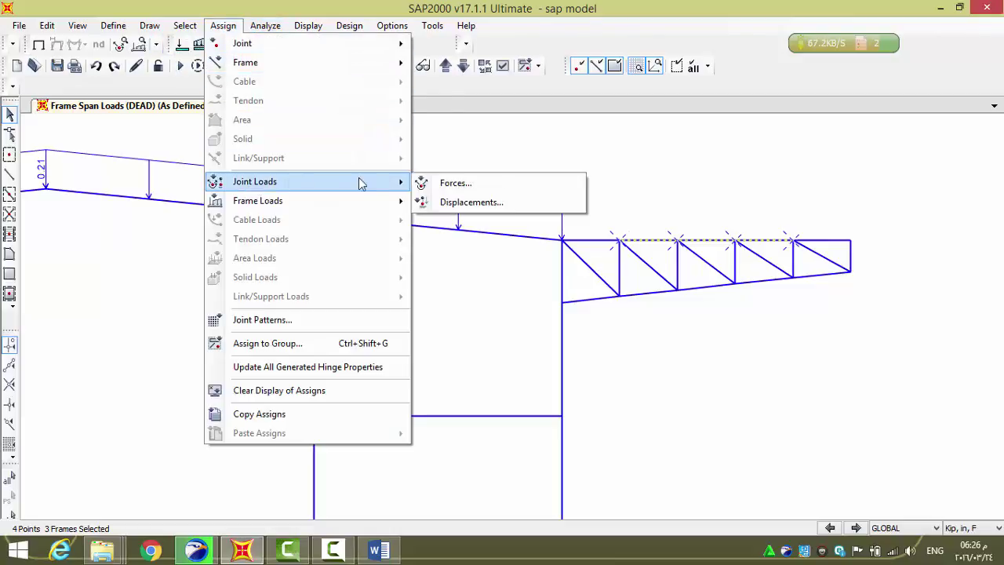
click(458, 183)
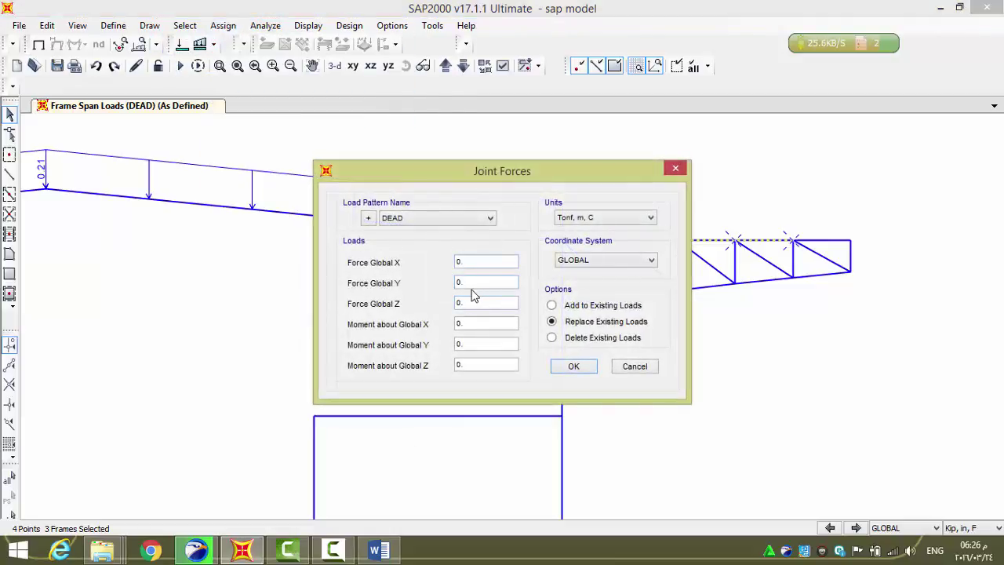
drag(470, 302, 413, 313)
text(-3)
click(644, 370)
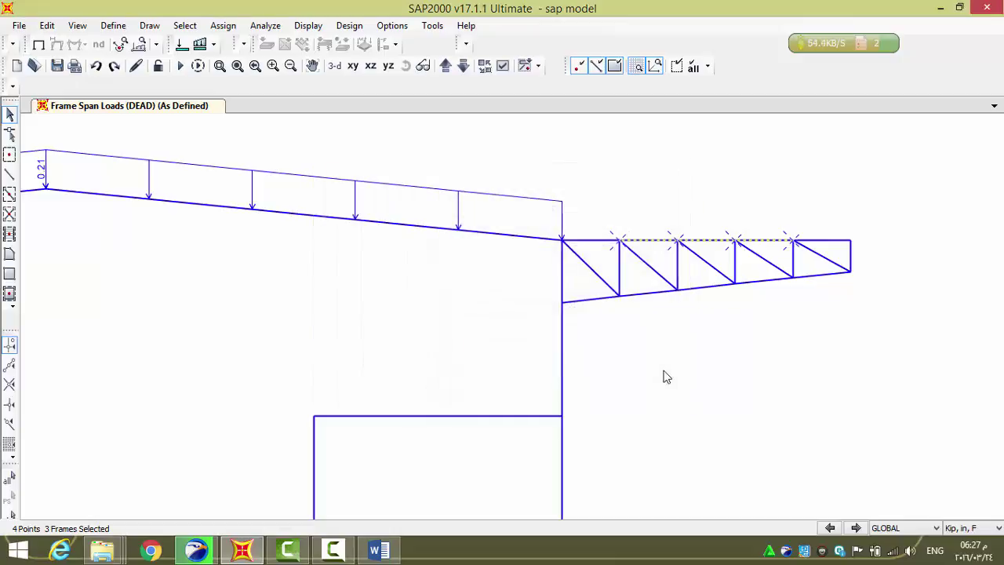
Set the model's display units to Tonf, m, C
click(969, 528)
scroll(969, 528, down, 5)
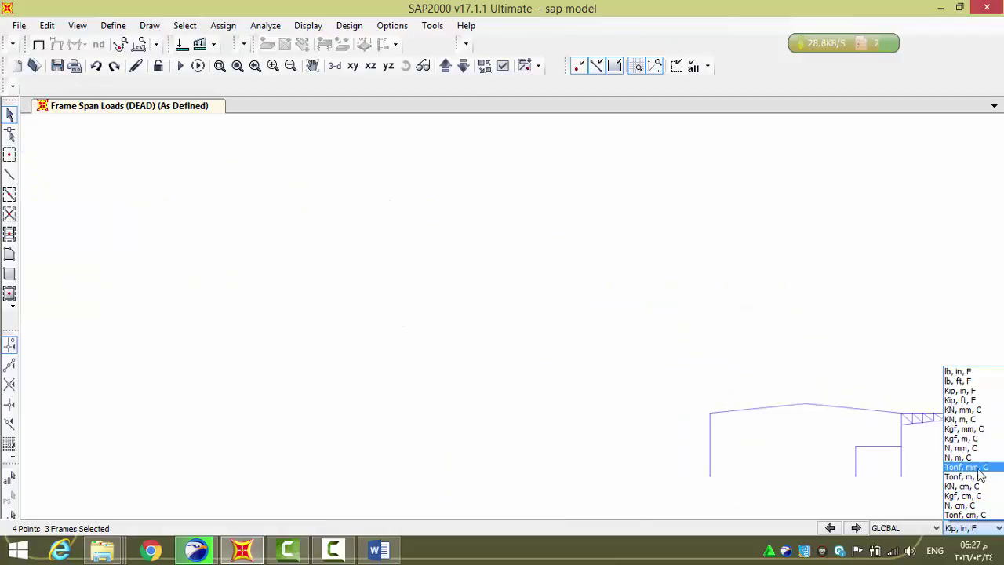
scroll(885, 475, down, 2)
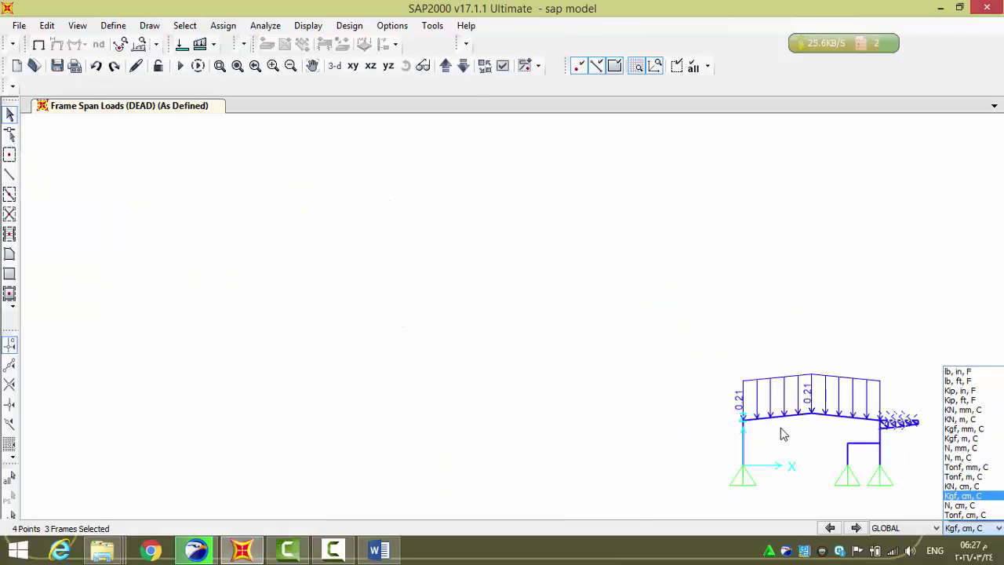
scroll(851, 437, up, 2)
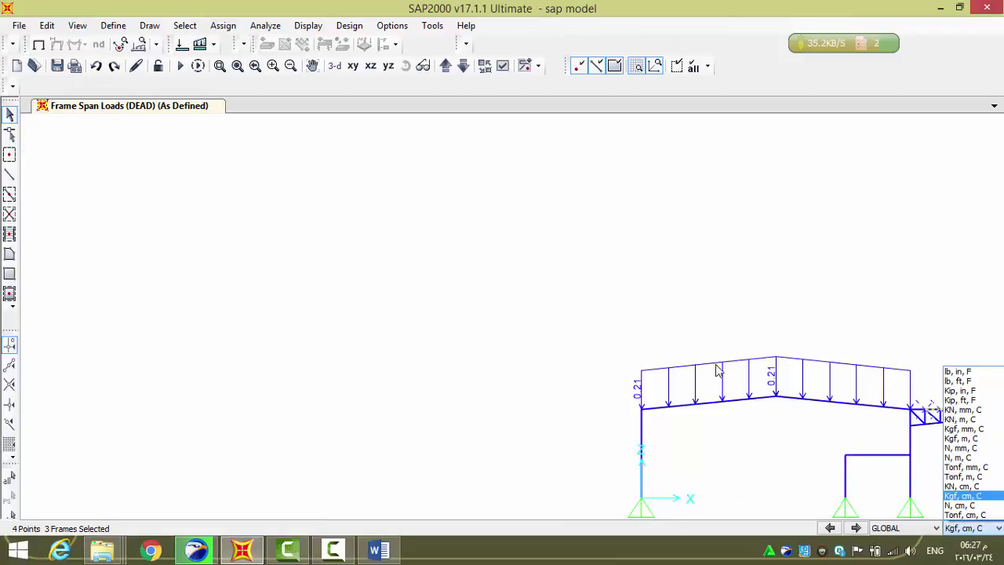
scroll(502, 263, down, 2)
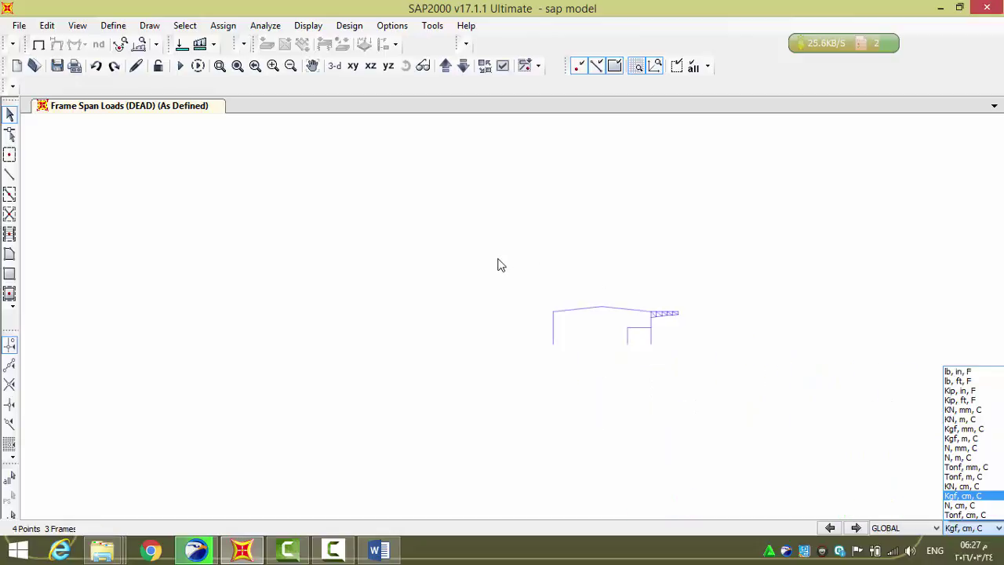
scroll(619, 314, up, 2)
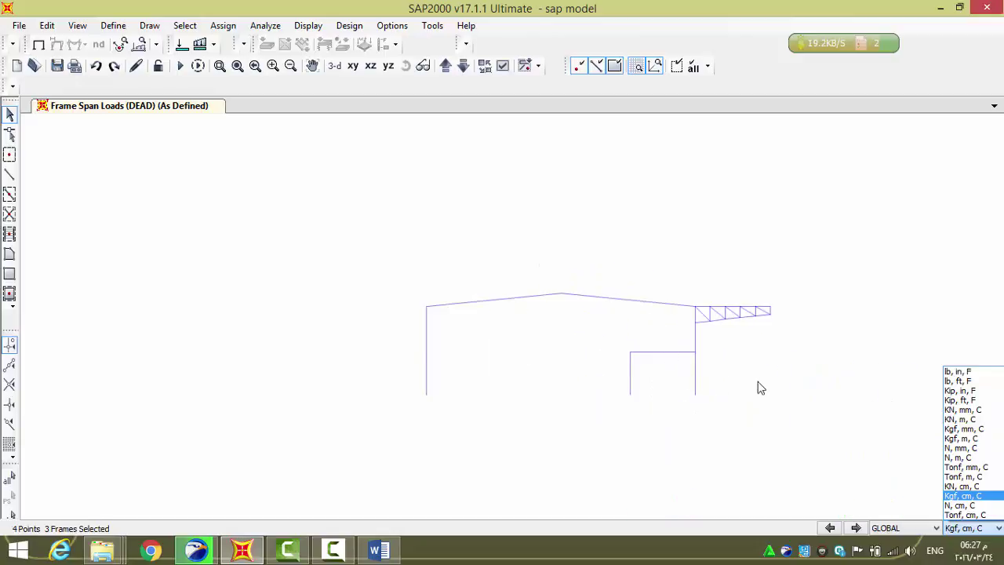
scroll(758, 385, up, 2)
scroll(987, 487, down, 1)
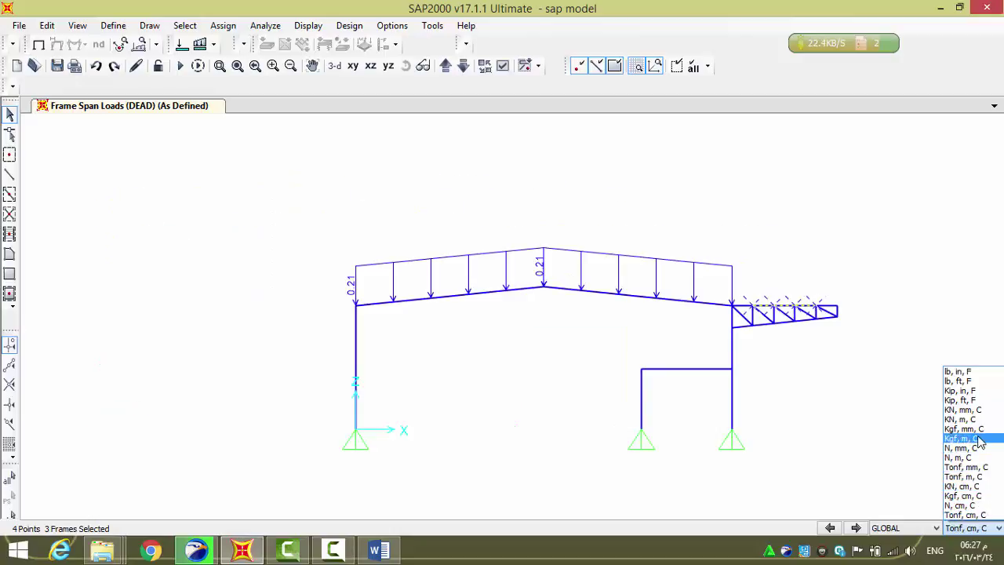
click(978, 477)
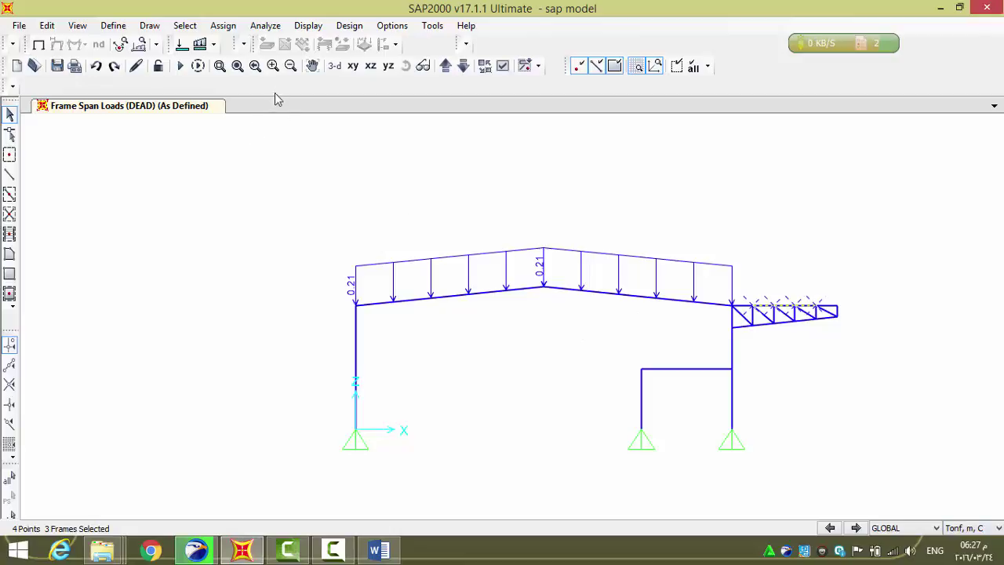
Assign a downward Global Z joint force of 0.30 Tonf in the DEAD pattern to the selected truss joints
click(223, 26)
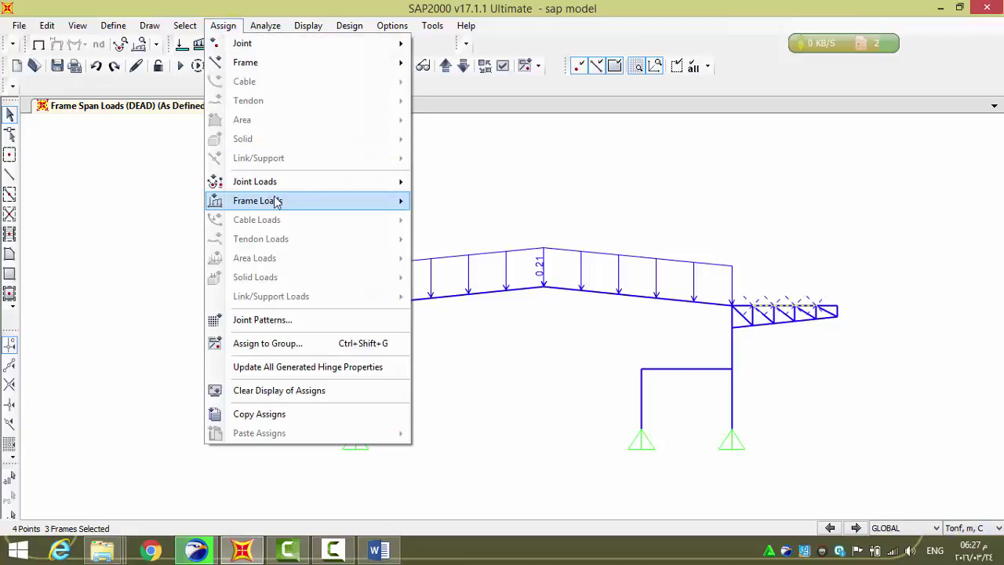
mouse_move(384, 204)
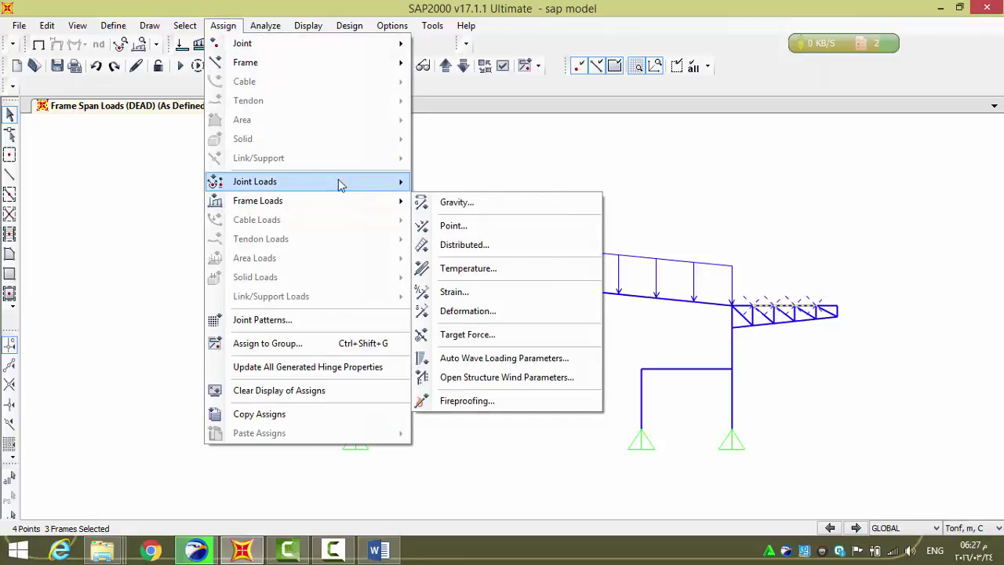
mouse_move(338, 181)
click(455, 184)
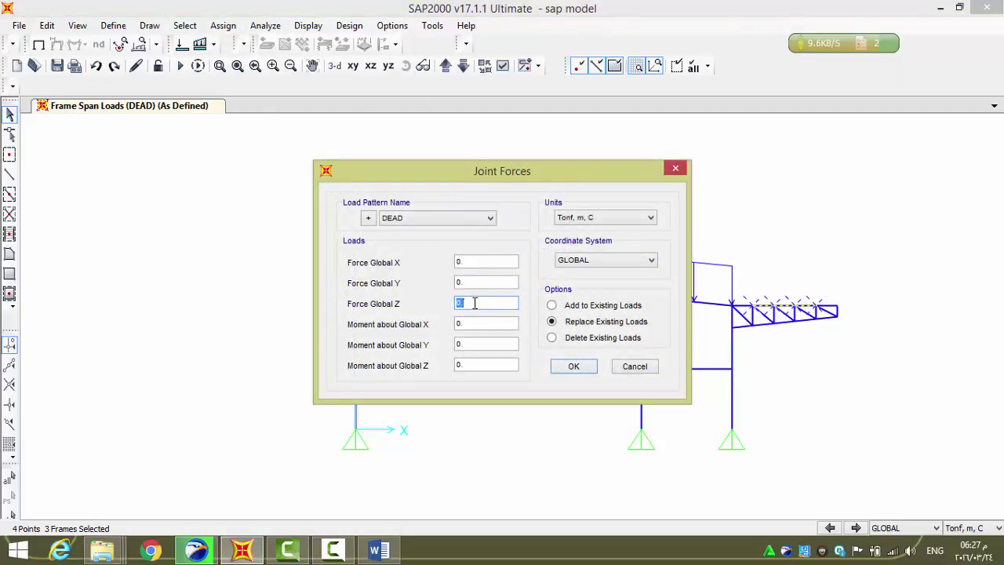
text(-)
click(558, 370)
Assign a downward Global Z joint force of 0.15 Tonf in the DEAD pattern to the two end joints of the truss top chord
middle_drag(814, 377, 720, 317)
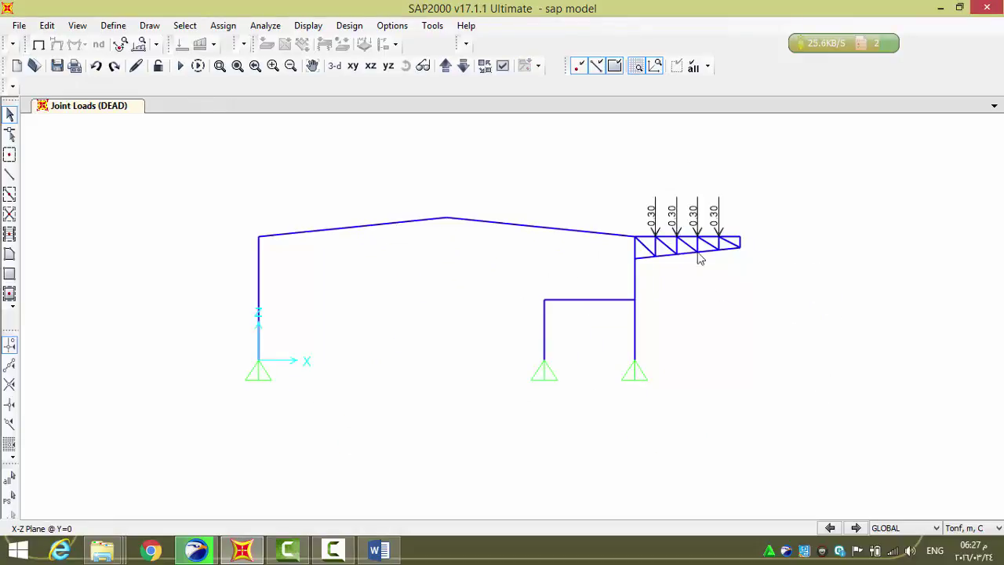
scroll(701, 227, up, 2)
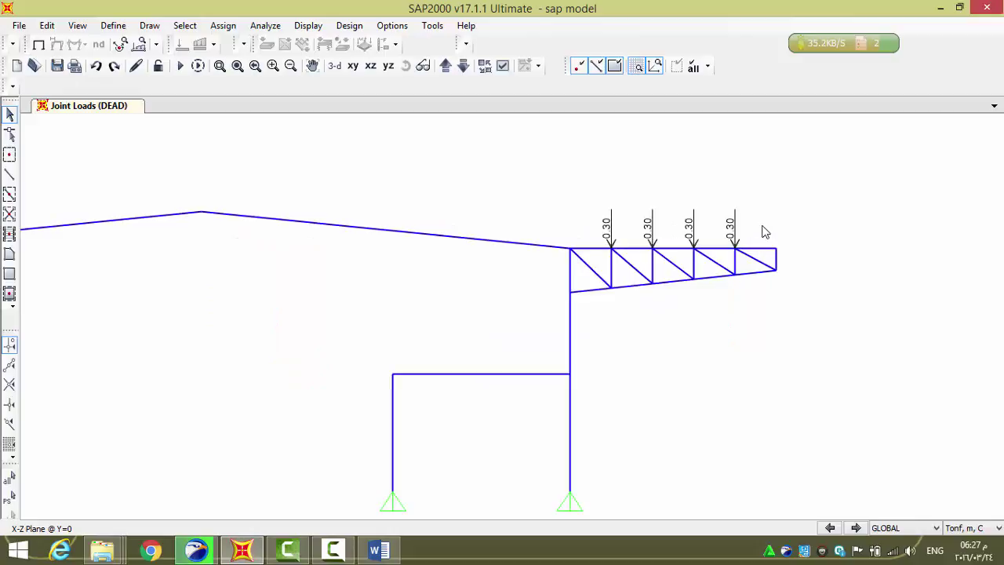
drag(764, 232, 800, 267)
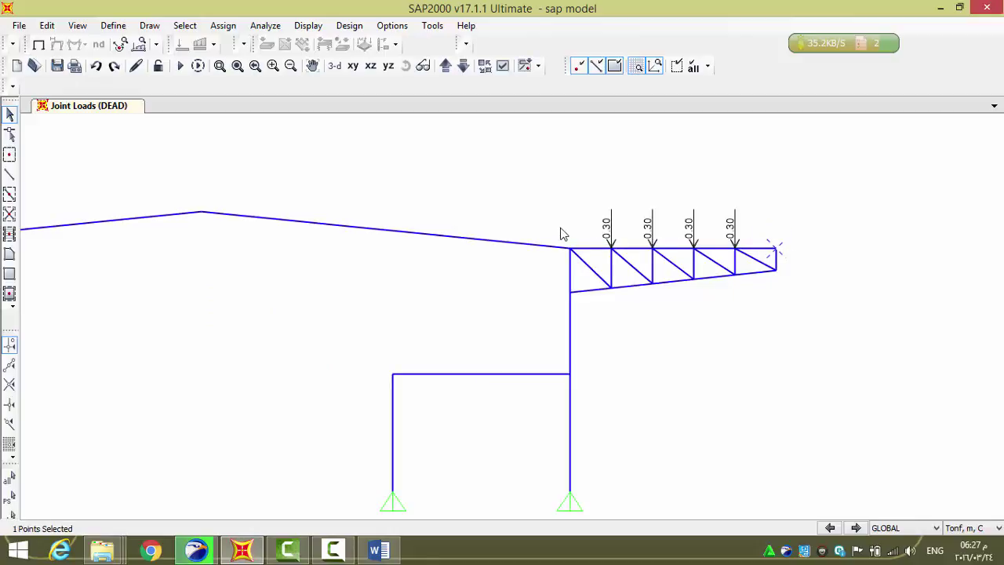
drag(560, 233, 577, 250)
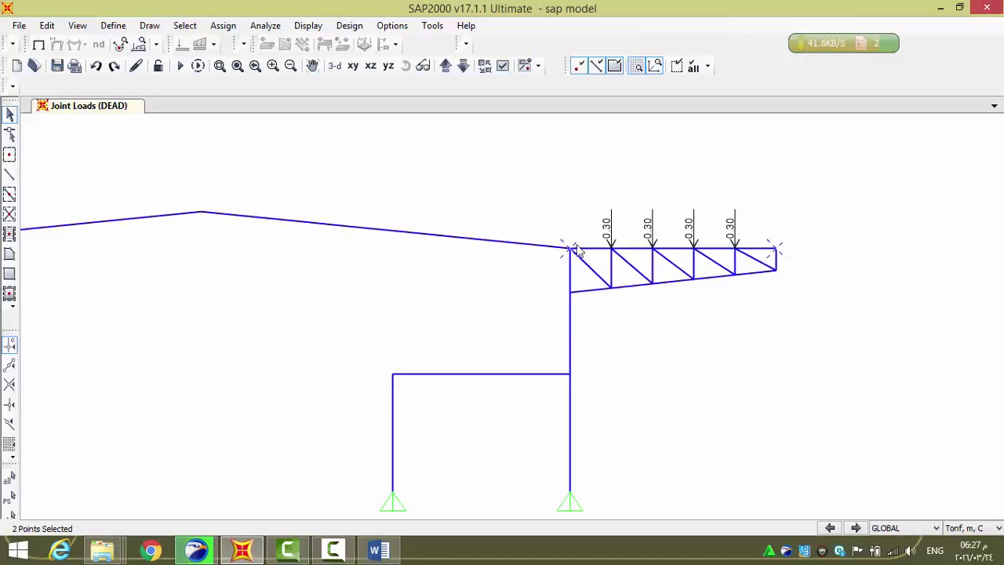
click(223, 26)
mouse_move(286, 182)
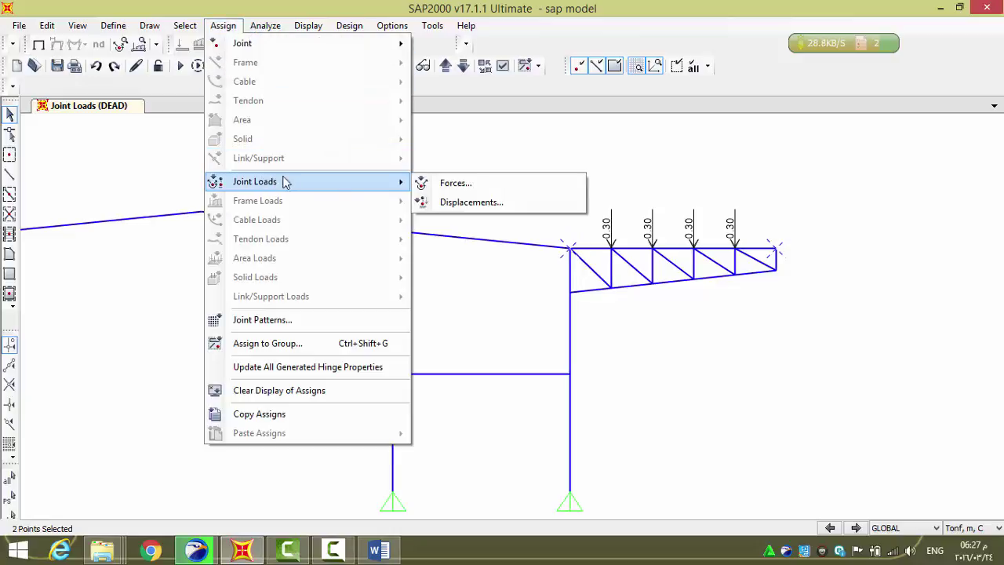
click(454, 183)
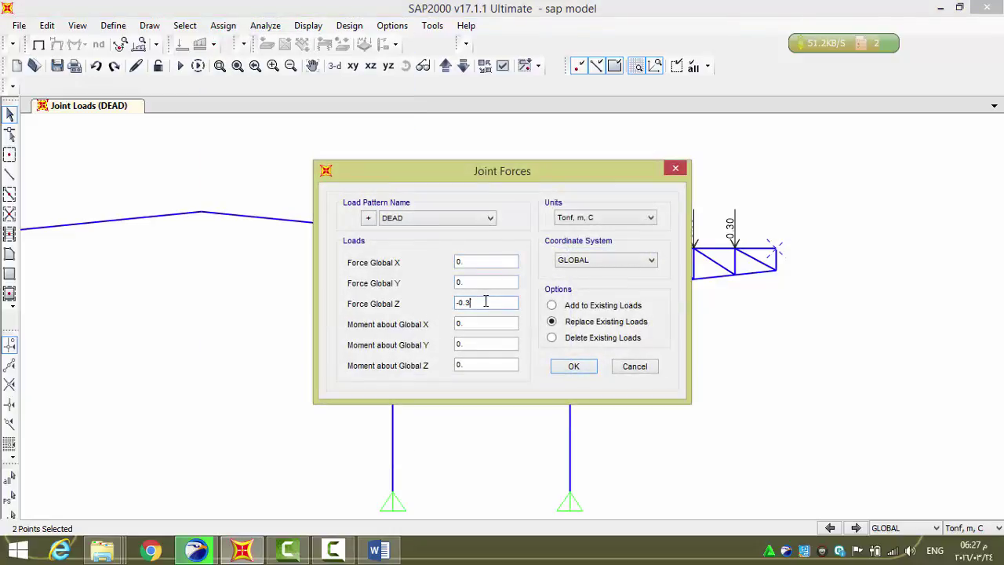
click(574, 366)
Review the truss joint loads, look up the concentrated live load Wll in excel.docx in Word, and return to SAP2000
scroll(679, 259, up, 3)
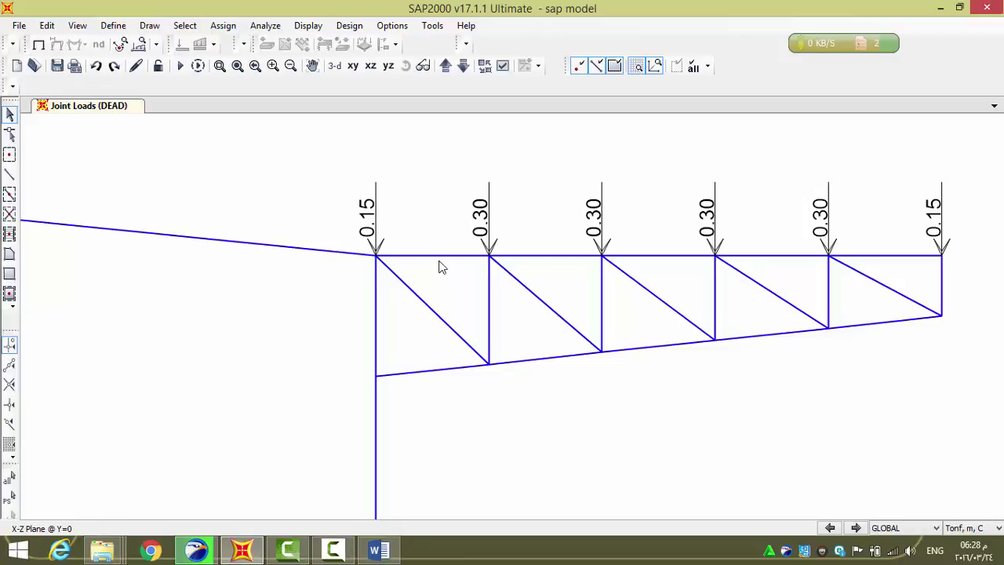
scroll(529, 180, down, 3)
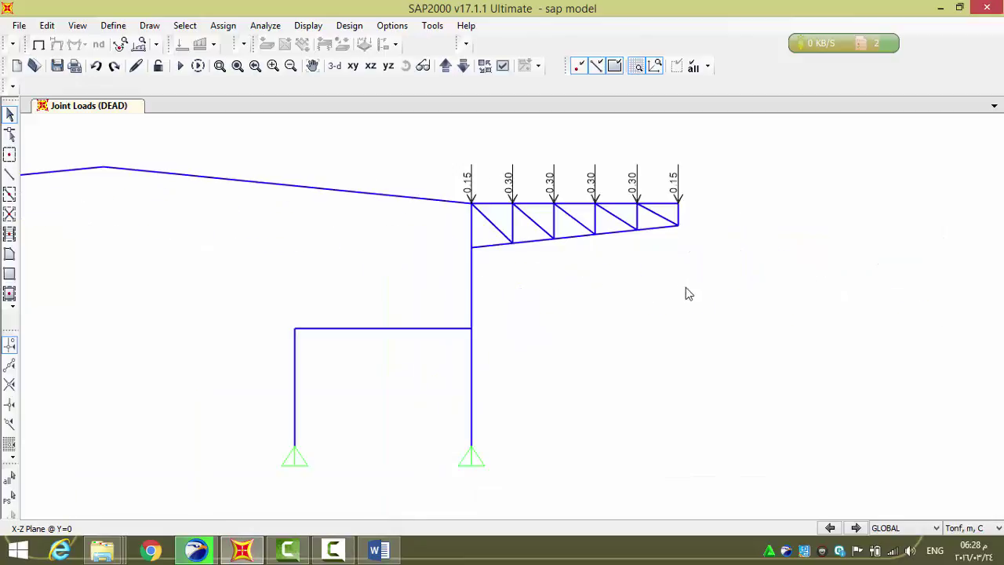
scroll(687, 293, down, 2)
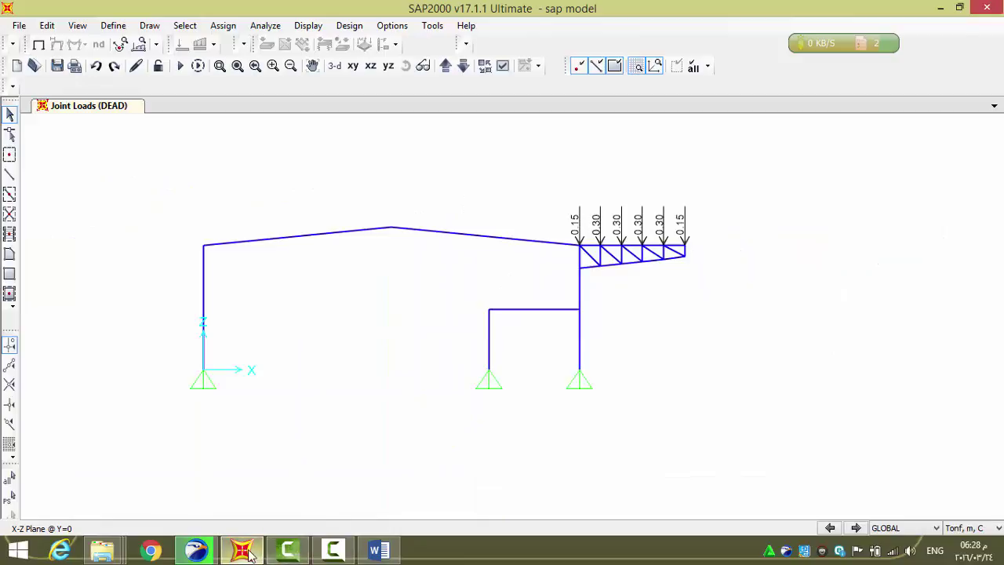
click(244, 551)
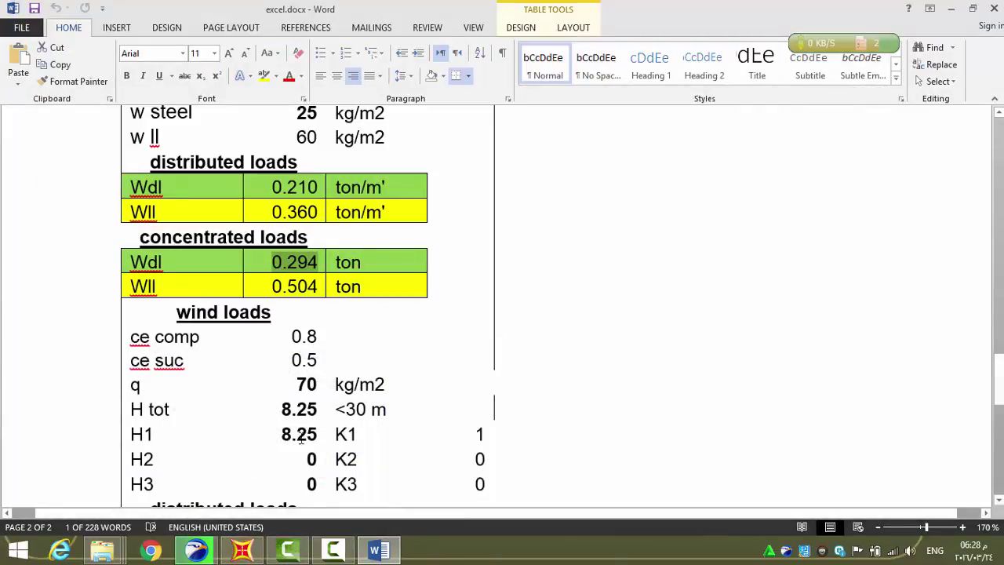
key(alt+Tab)
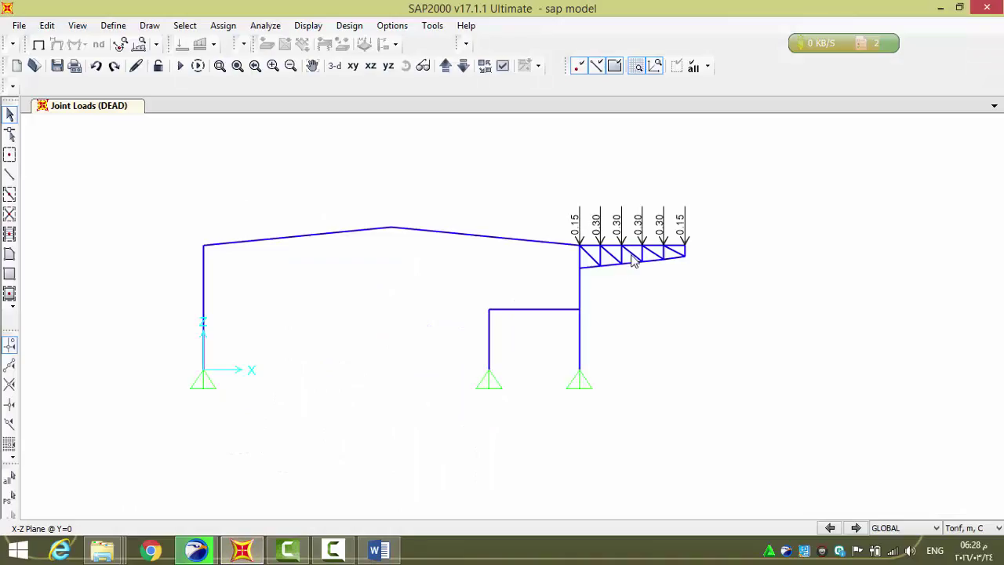
Assign a Global Z joint force of -0.504 Tonf in the live pattern to the four interior top chord joints of the truss
scroll(634, 262, up, 2)
drag(507, 188, 722, 261)
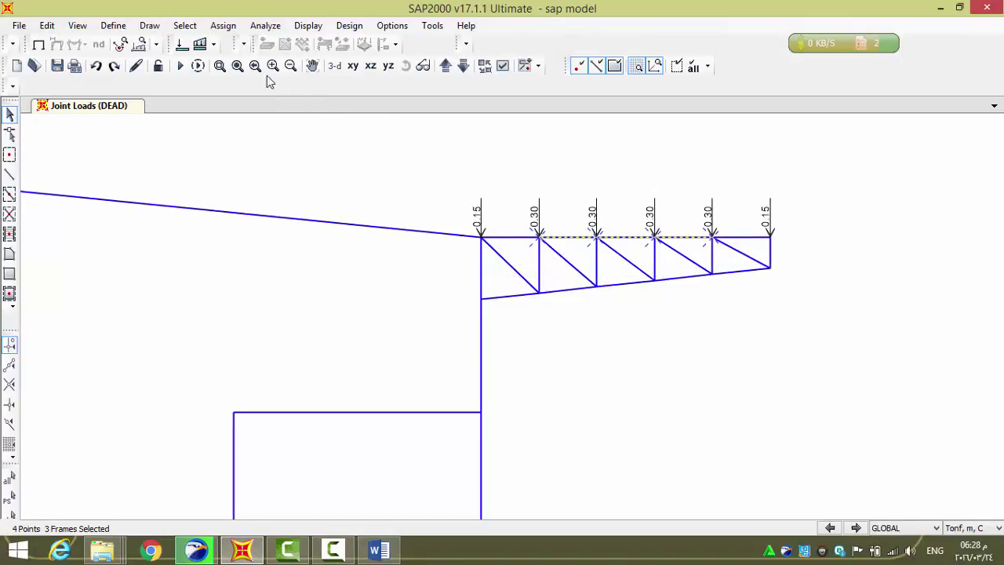
click(223, 25)
mouse_move(296, 188)
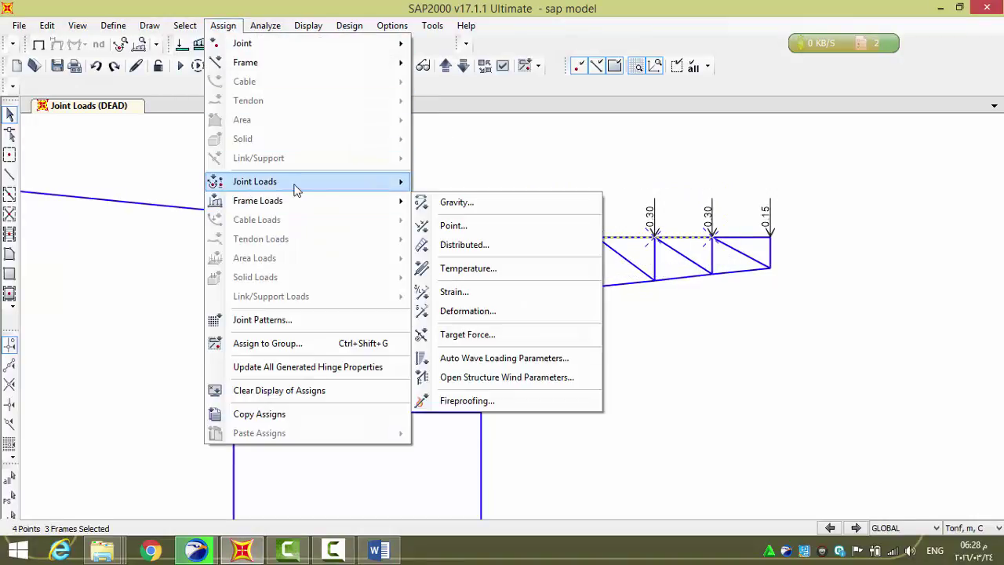
click(454, 184)
click(430, 218)
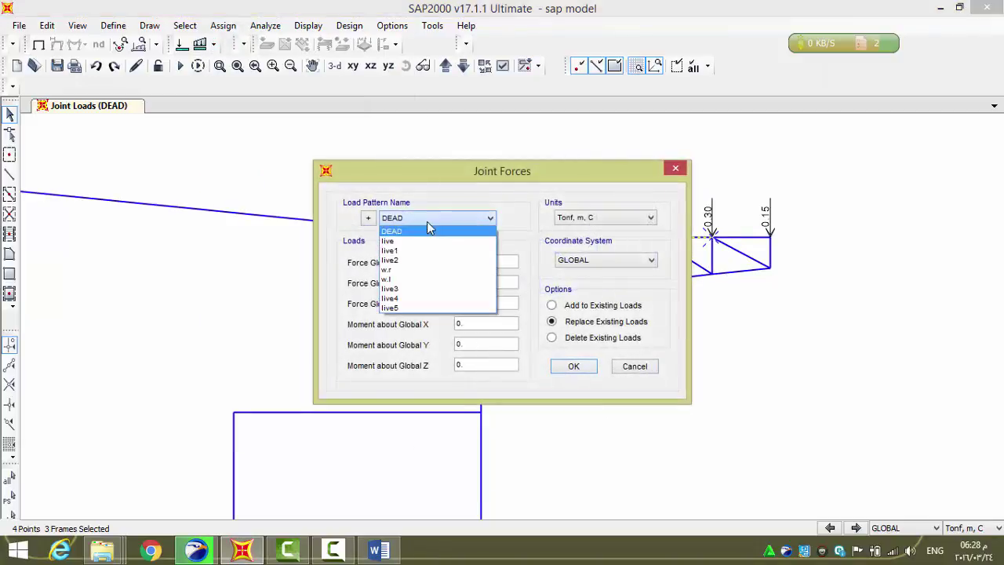
click(408, 240)
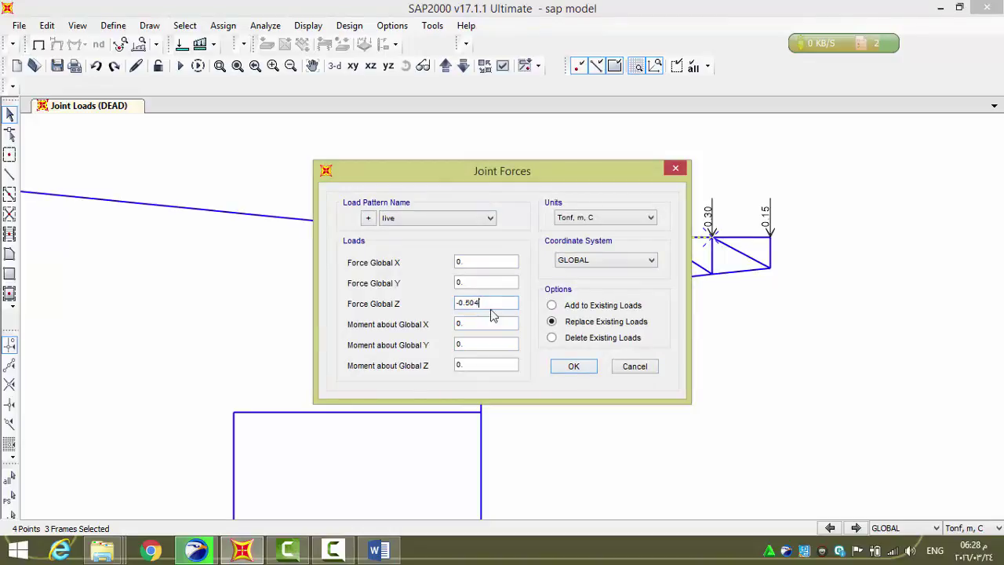
click(573, 366)
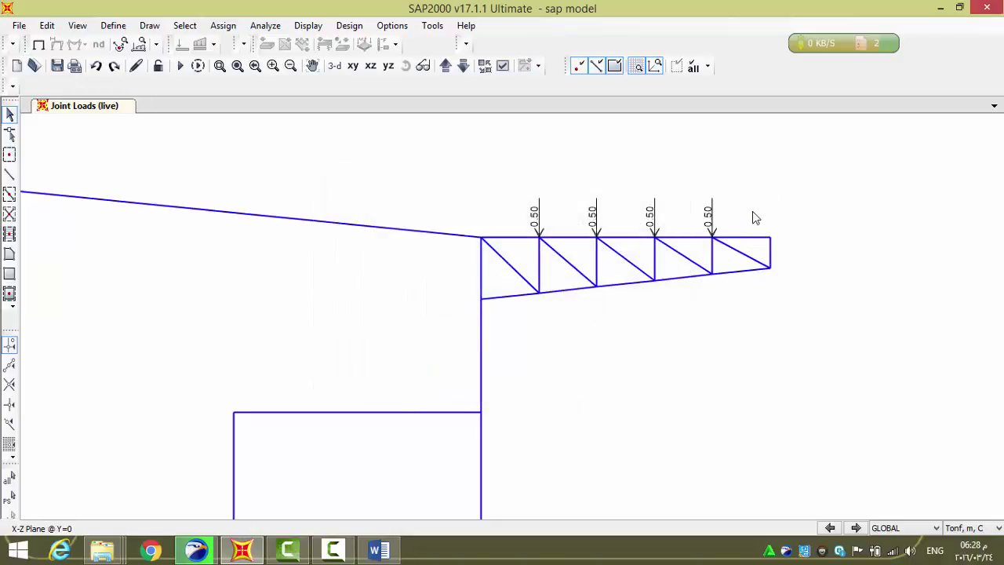
Assign a Global Z joint force of -0.252 Tonf in the live pattern to the two end joints of the truss top chord
drag(753, 211, 782, 252)
drag(460, 223, 494, 259)
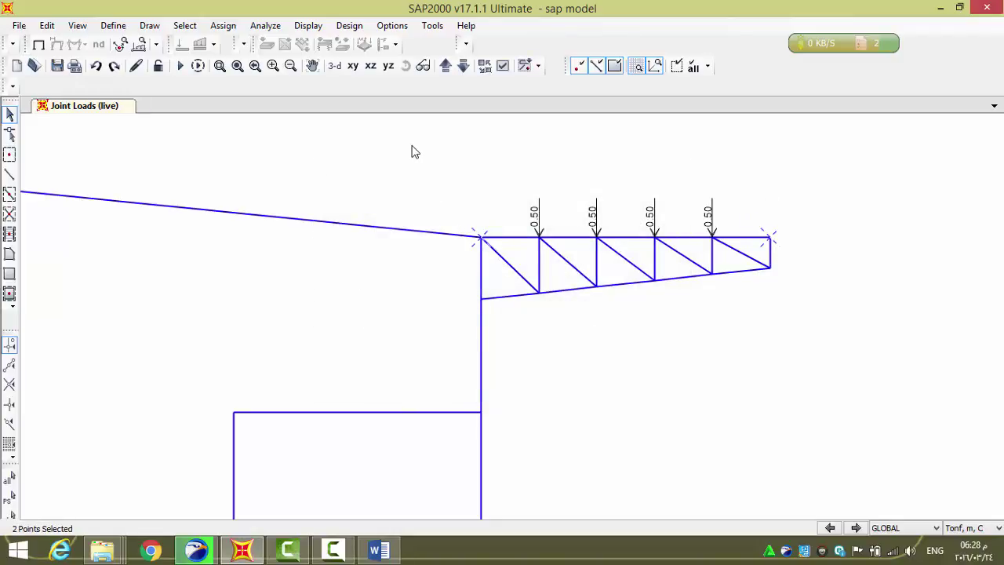
click(223, 26)
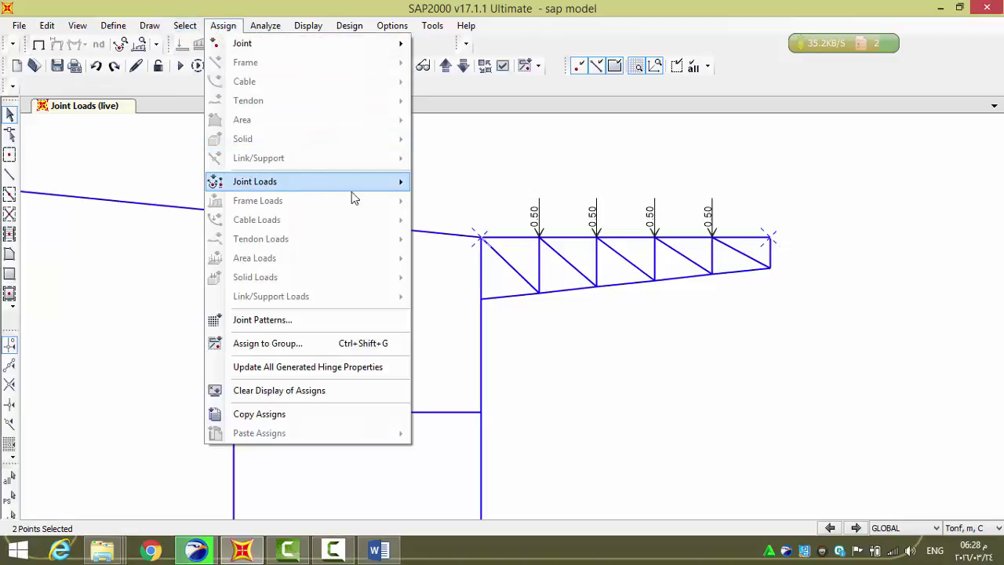
mouse_move(353, 191)
click(432, 187)
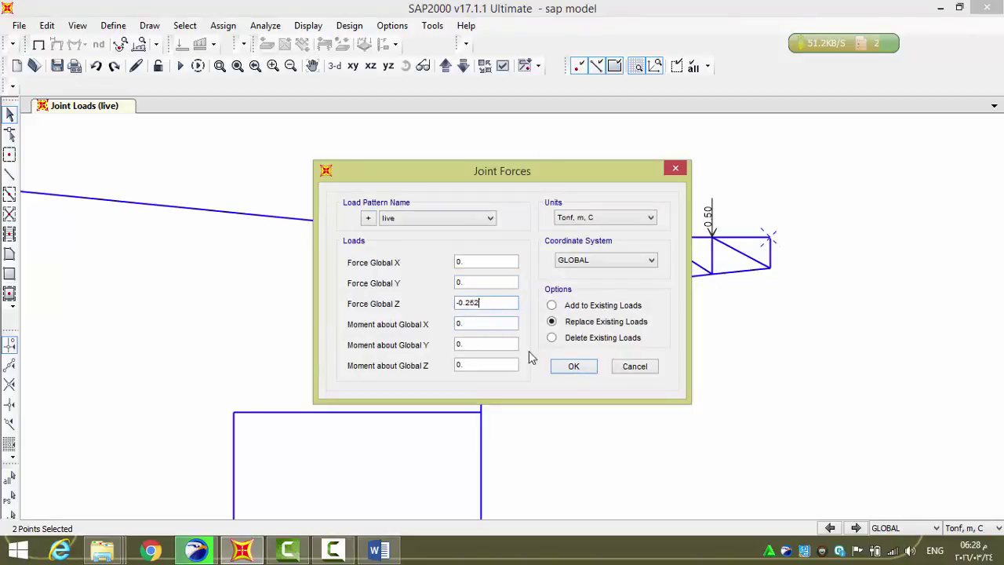
click(561, 369)
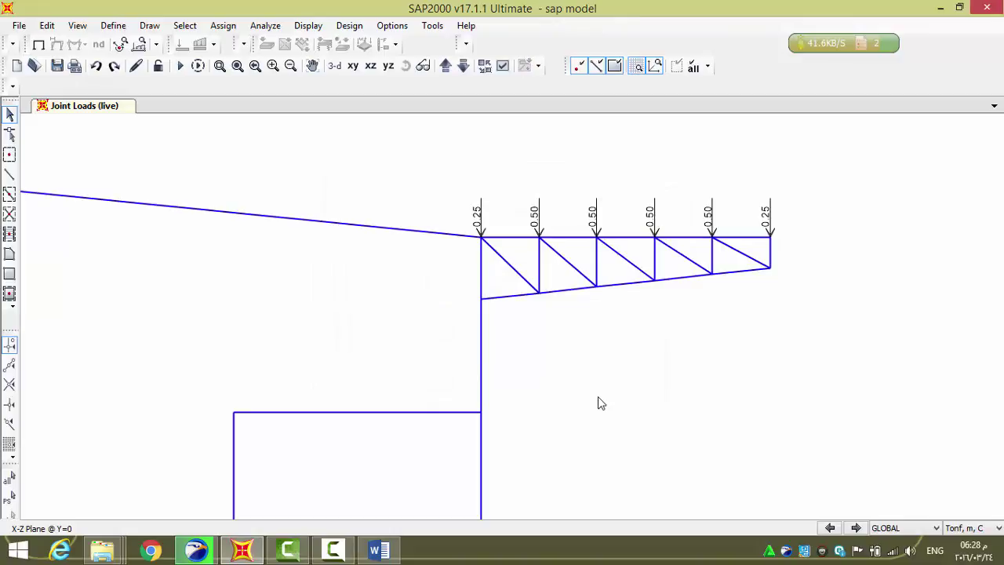
Display the frame span loads of the live pattern on the whole frame, with joint loads and loading values shown
scroll(772, 272, down, 3)
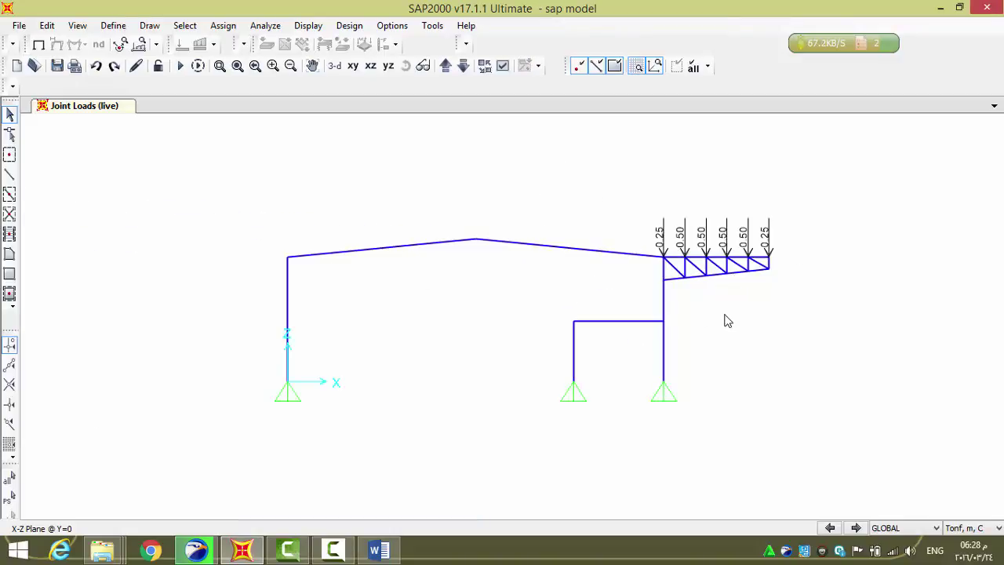
click(308, 25)
mouse_move(375, 63)
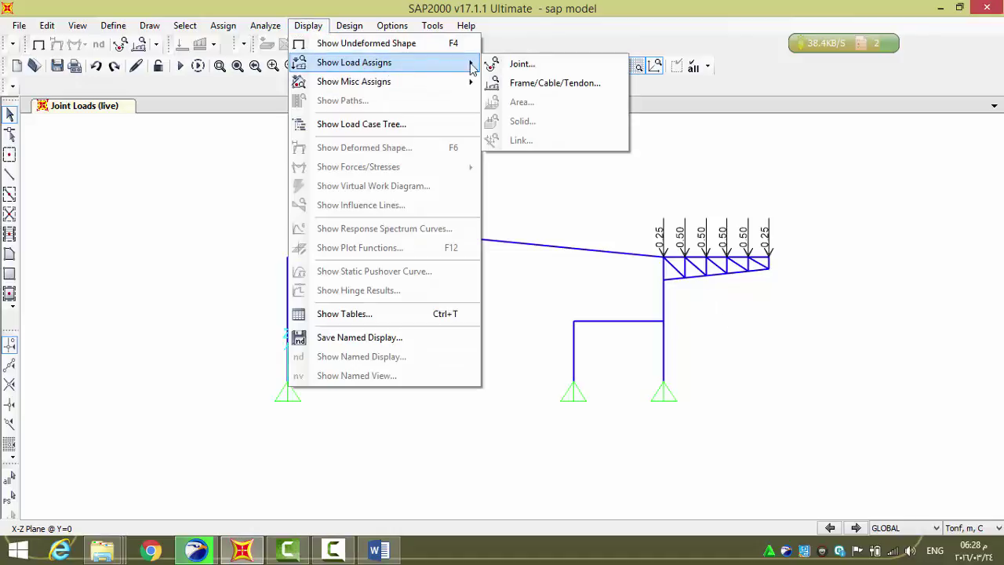
click(526, 84)
click(596, 141)
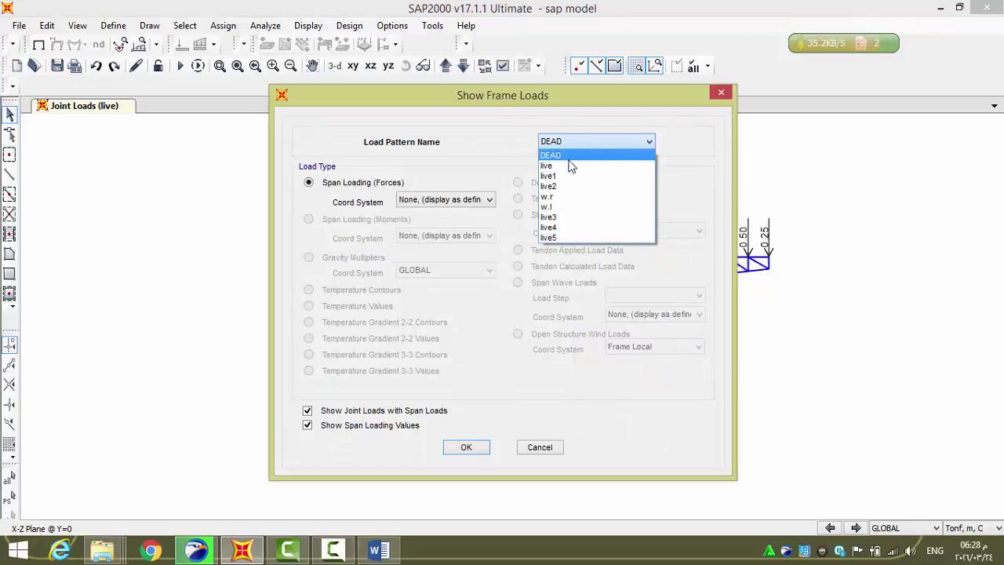
click(572, 163)
click(466, 447)
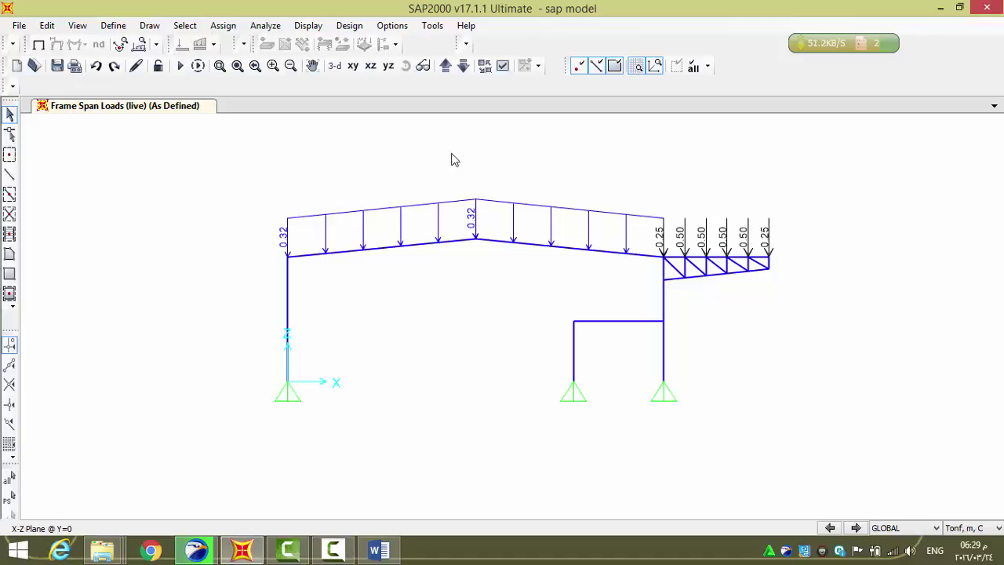
Display the frame span loads of the live1 pattern to check the loading on the roof rafters
click(349, 26)
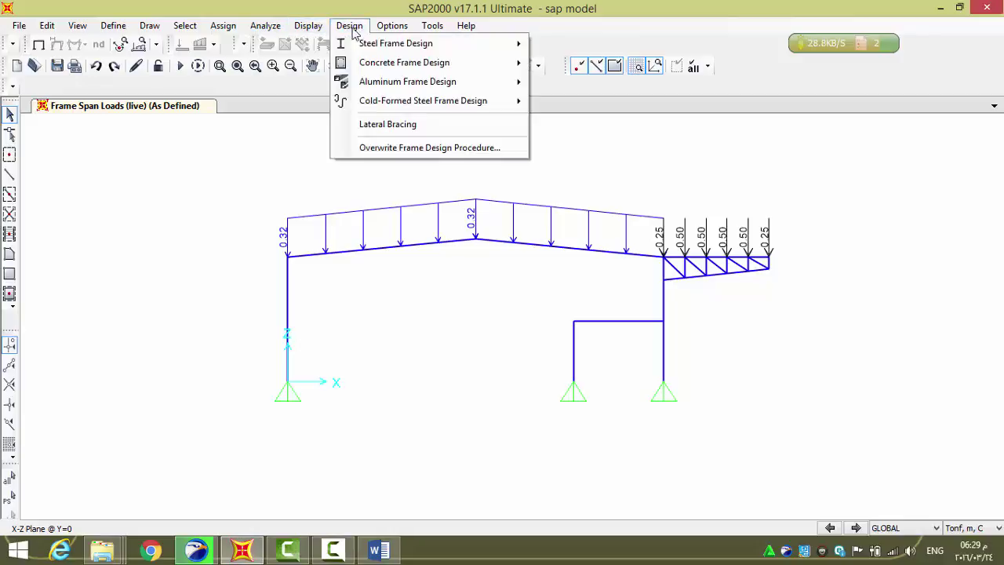
mouse_move(407, 69)
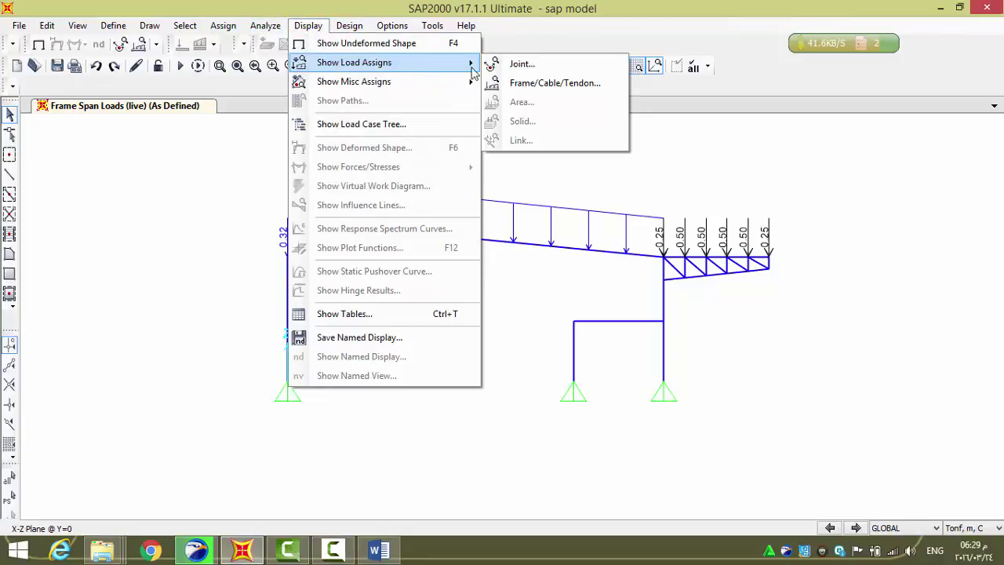
click(518, 81)
click(574, 145)
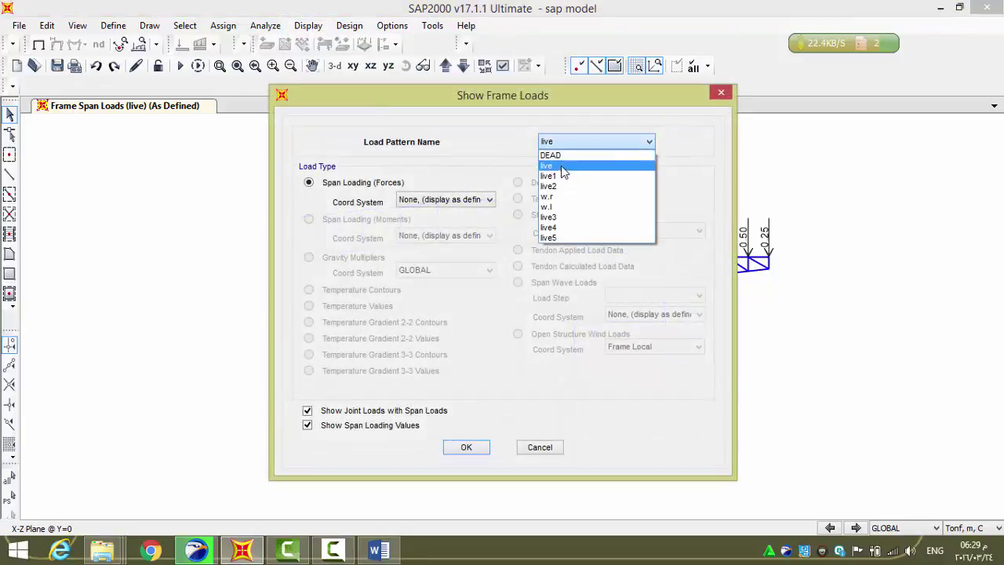
click(561, 173)
click(467, 448)
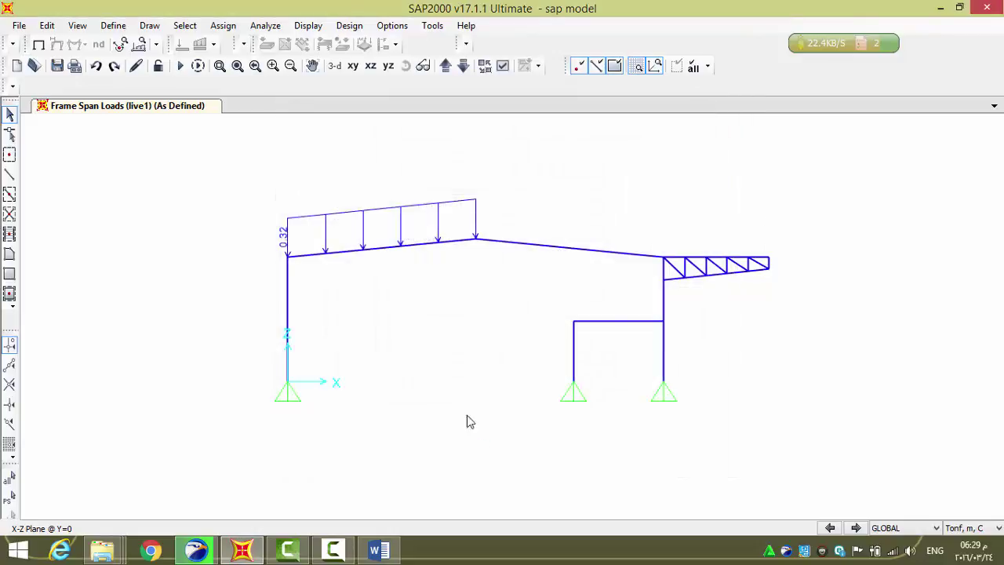
Display the frame span loads assigned in the live2 pattern
click(308, 26)
mouse_move(445, 69)
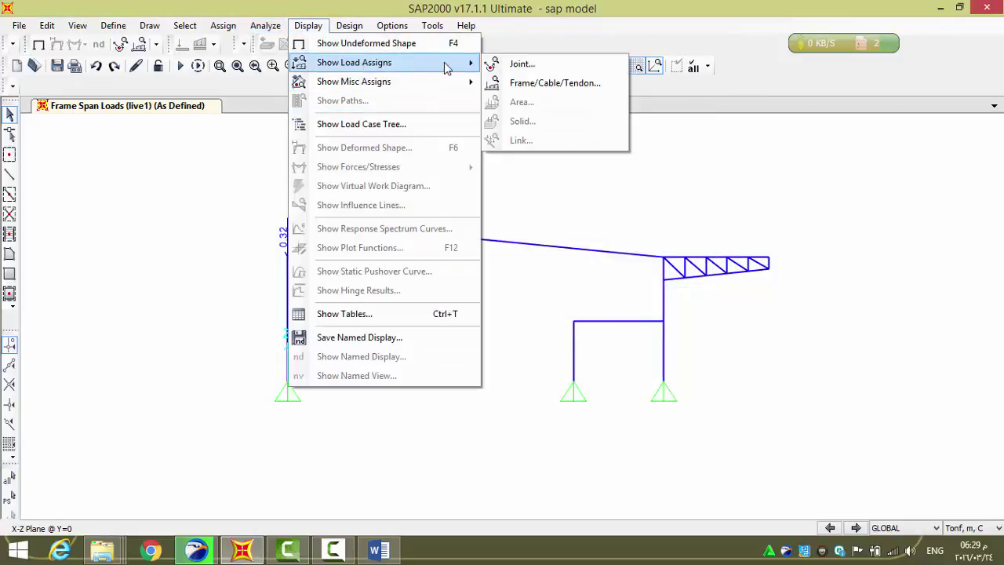
click(530, 83)
click(575, 149)
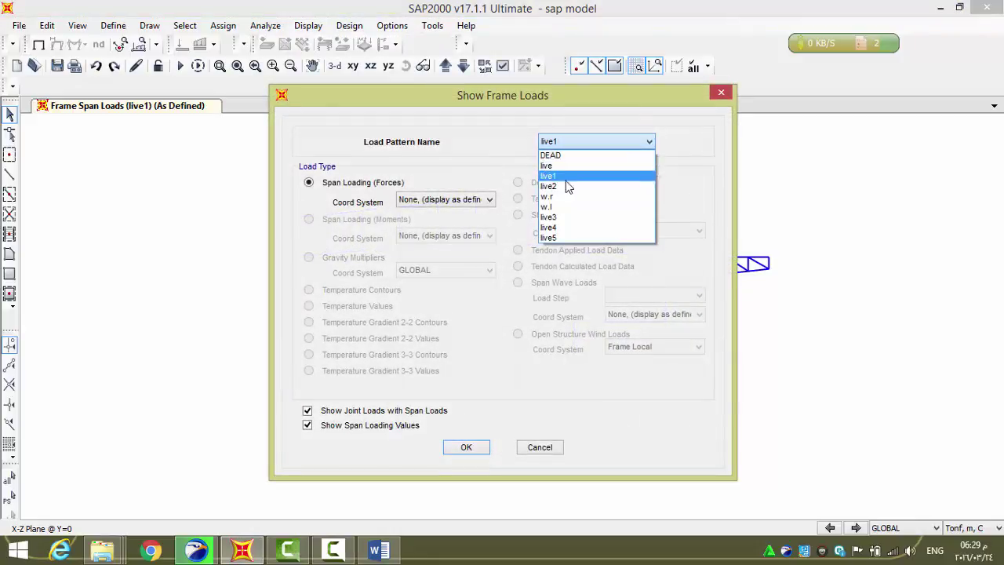
click(565, 182)
click(482, 446)
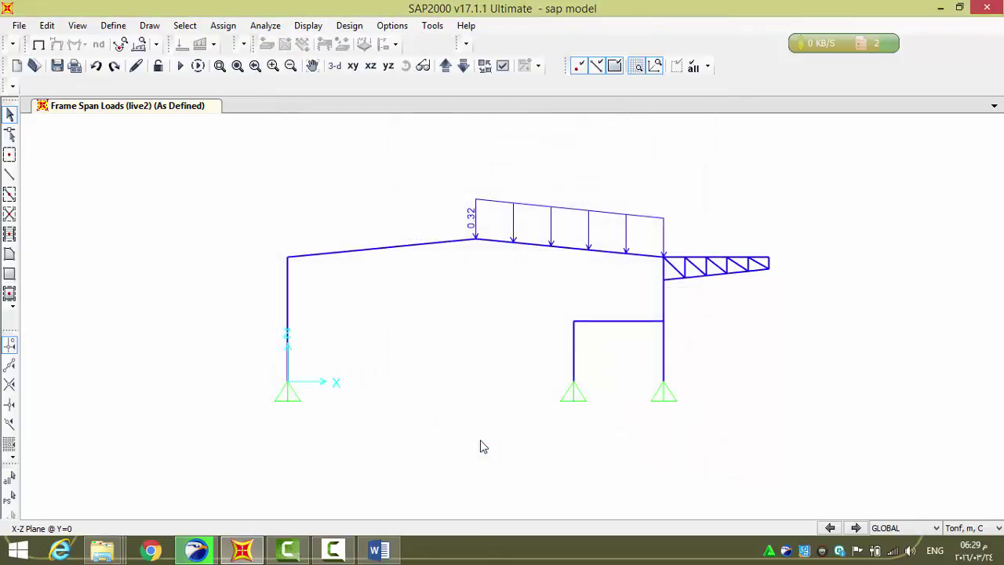
Assign a Global Z joint force of -0.504 Tonf in the live3 pattern to the four interior top chord joints of the truss
scroll(757, 295, up, 2)
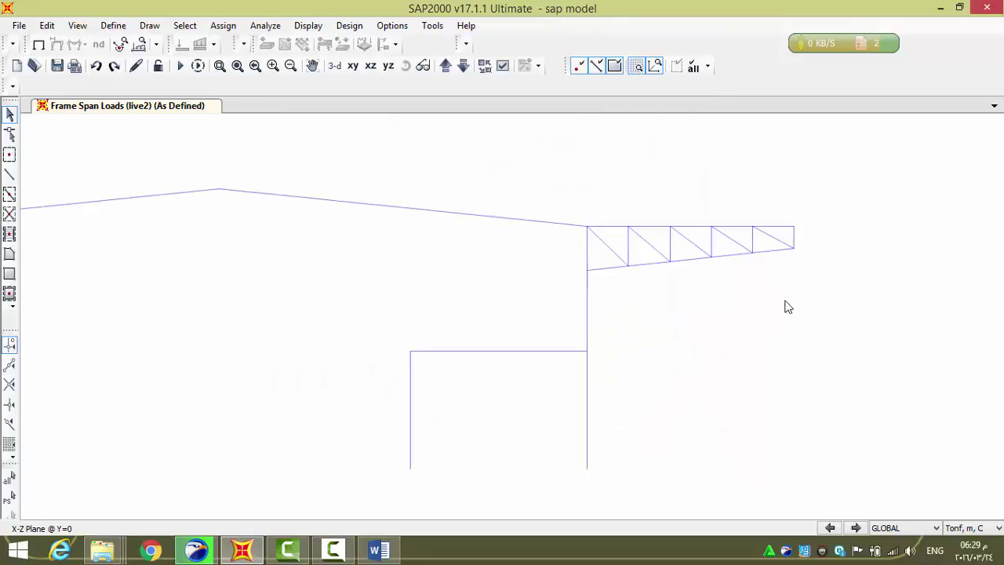
scroll(723, 193, up, 2)
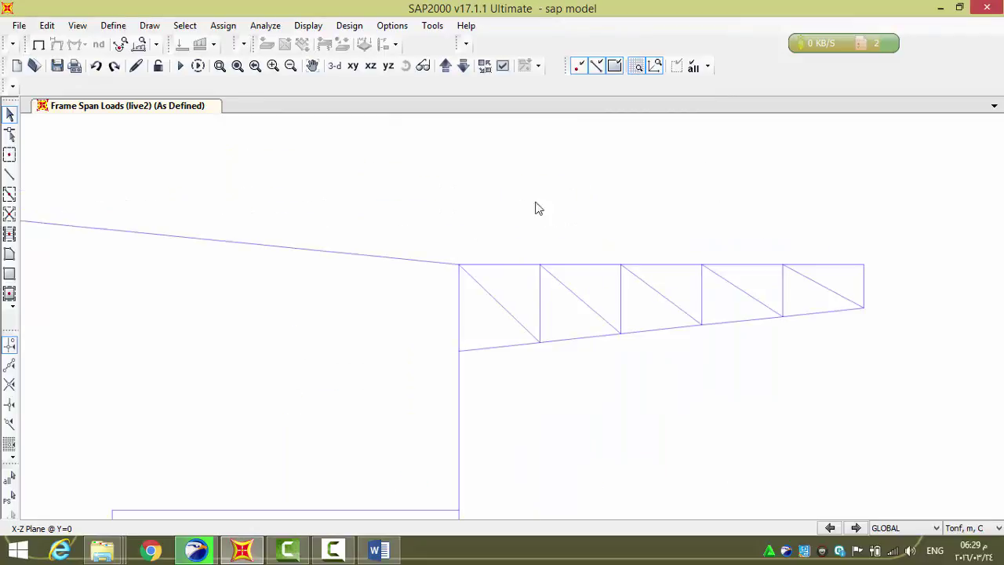
drag(507, 205, 808, 295)
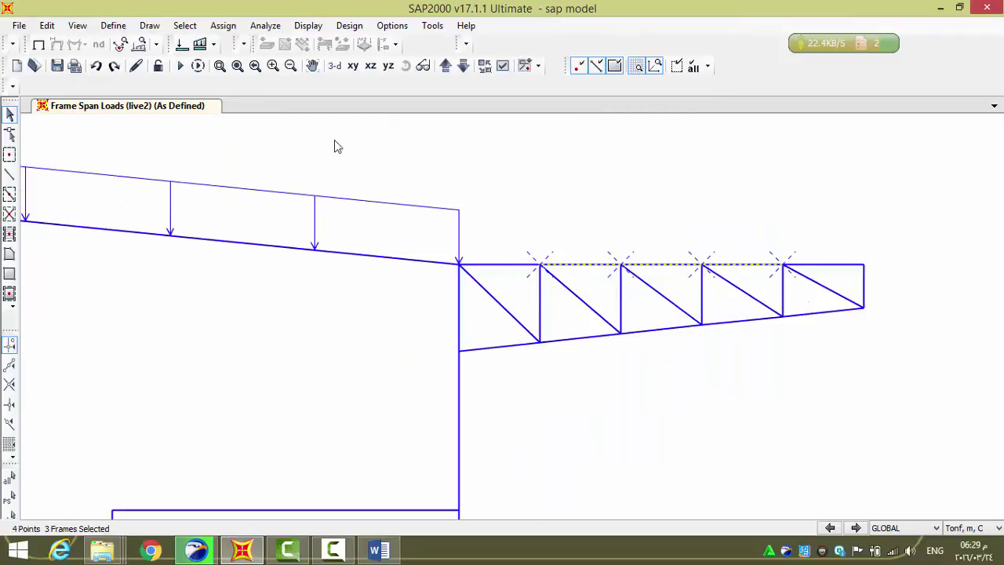
click(222, 26)
mouse_move(364, 181)
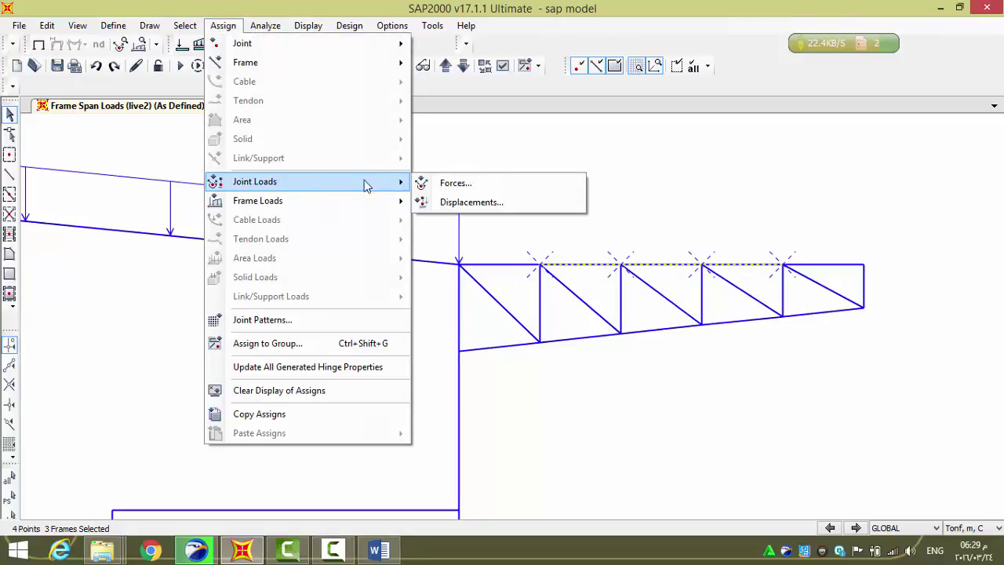
click(462, 181)
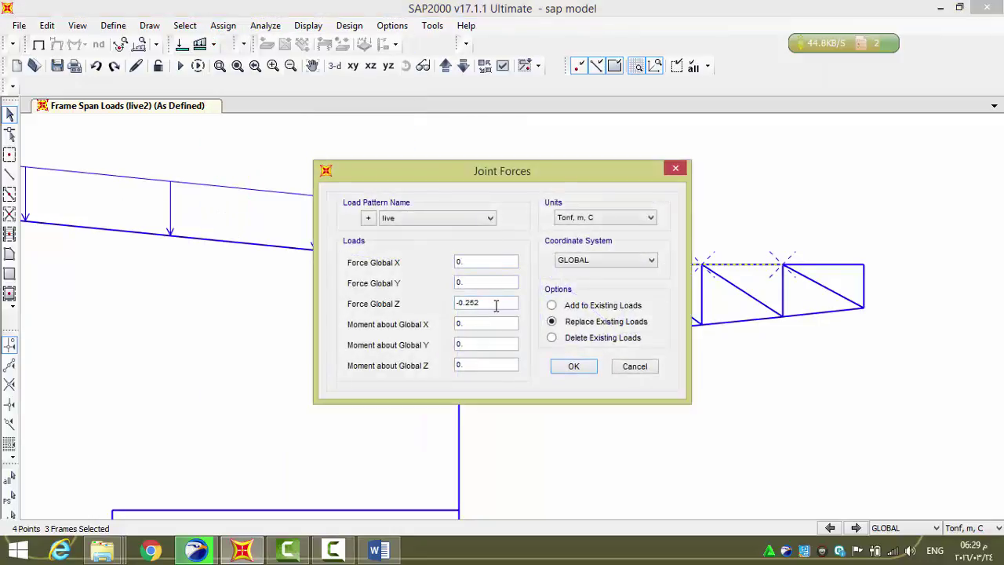
key(BackSpace)
key(BackSpace)
key(BackSpace)
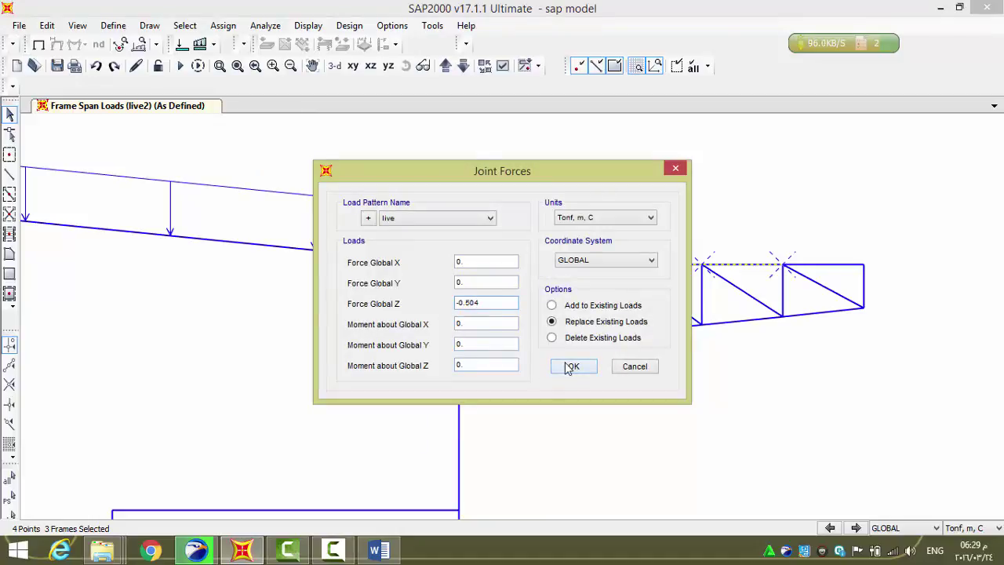
click(440, 219)
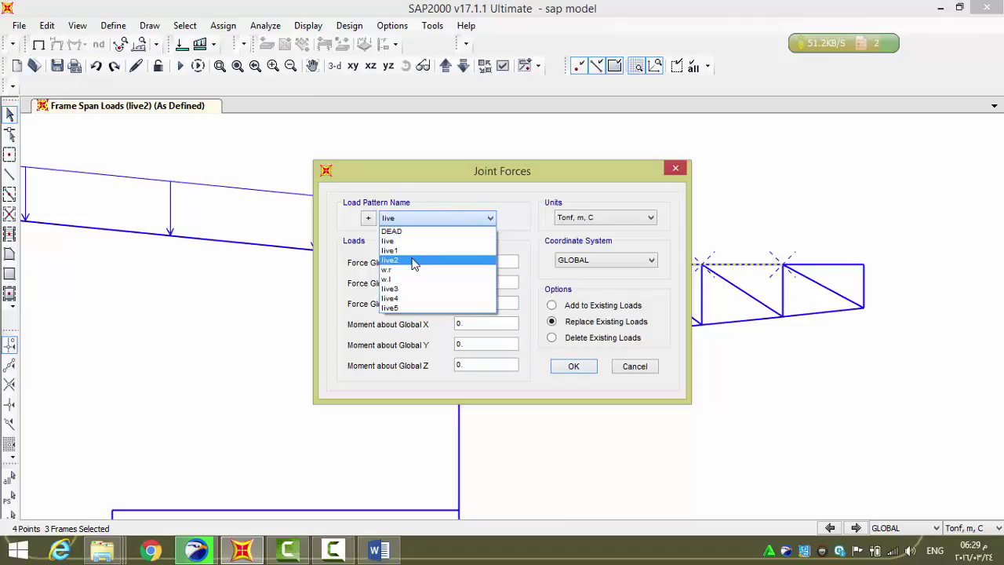
click(416, 288)
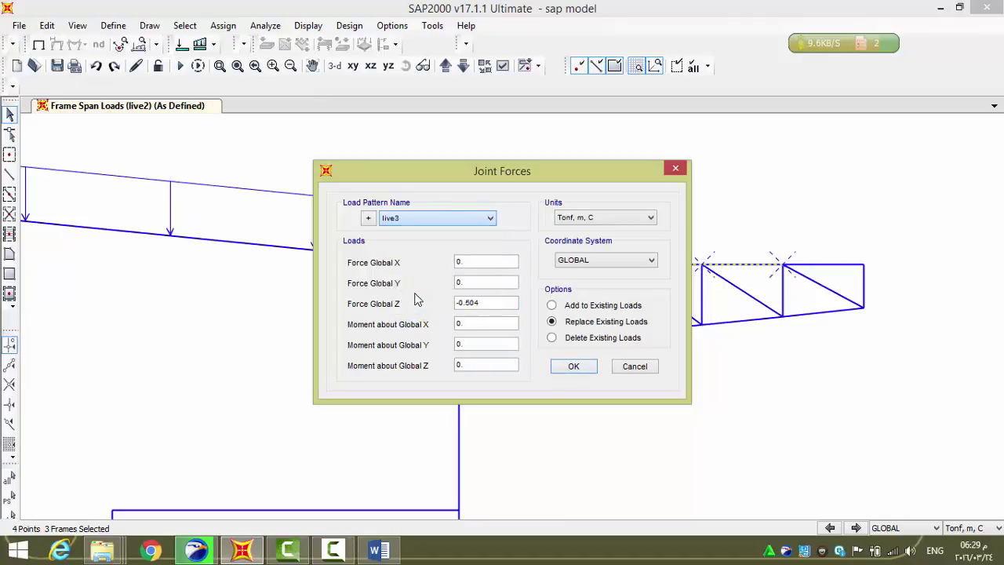
click(572, 367)
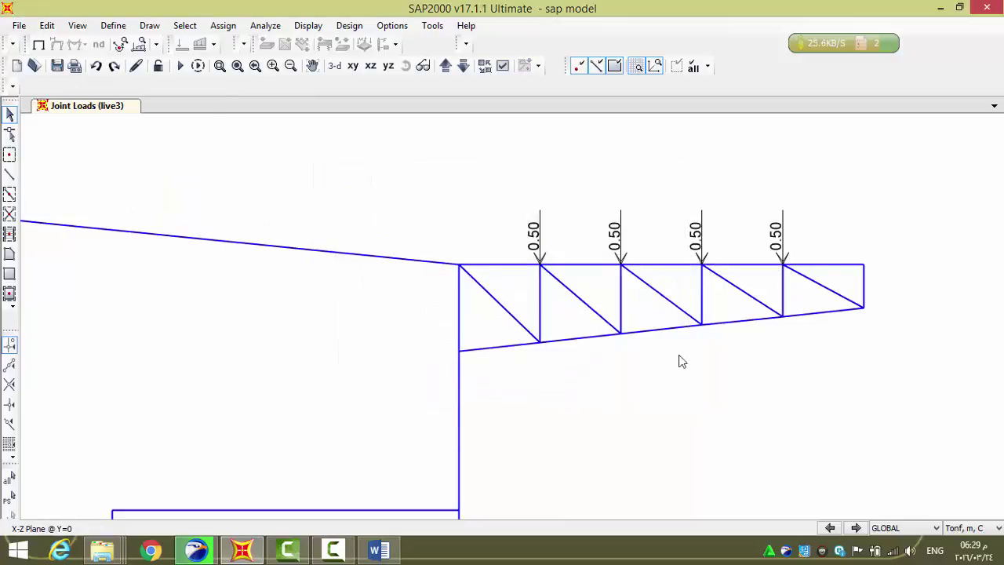
Assign a Global Z joint force of -0.252 Tonf in the live3 pattern to the two end joints of the truss top chord
drag(854, 232, 879, 284)
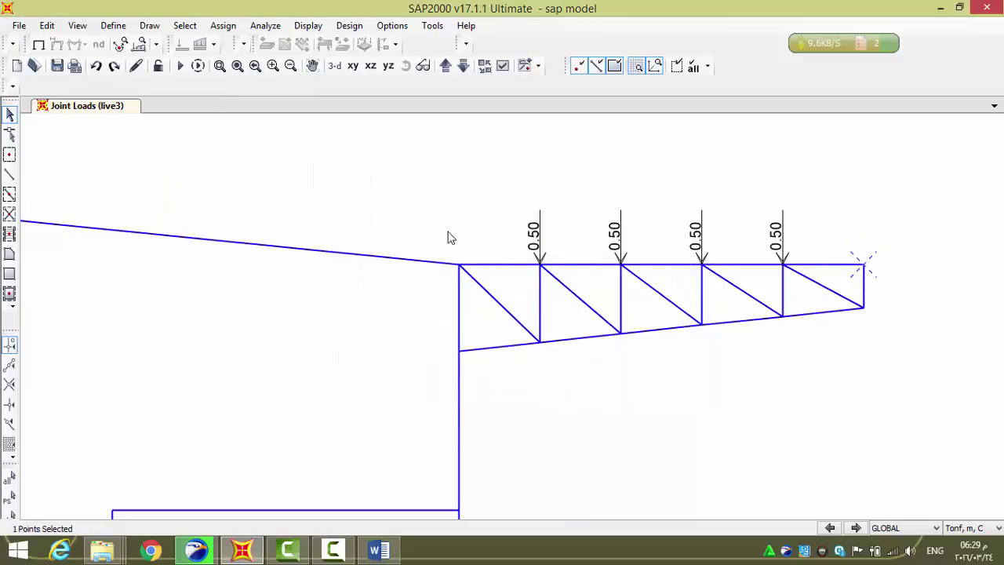
drag(444, 233, 485, 291)
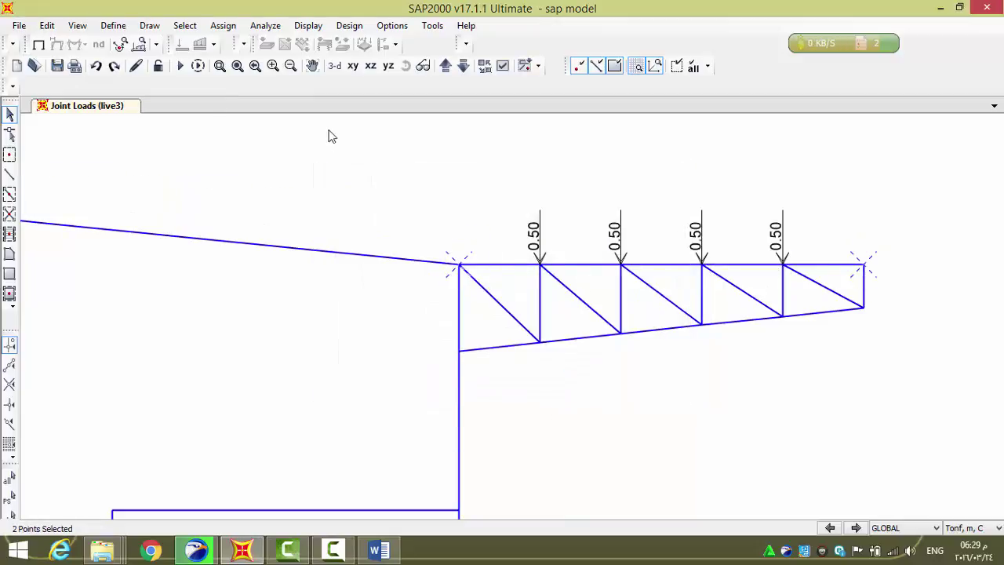
click(222, 25)
mouse_move(348, 181)
click(460, 184)
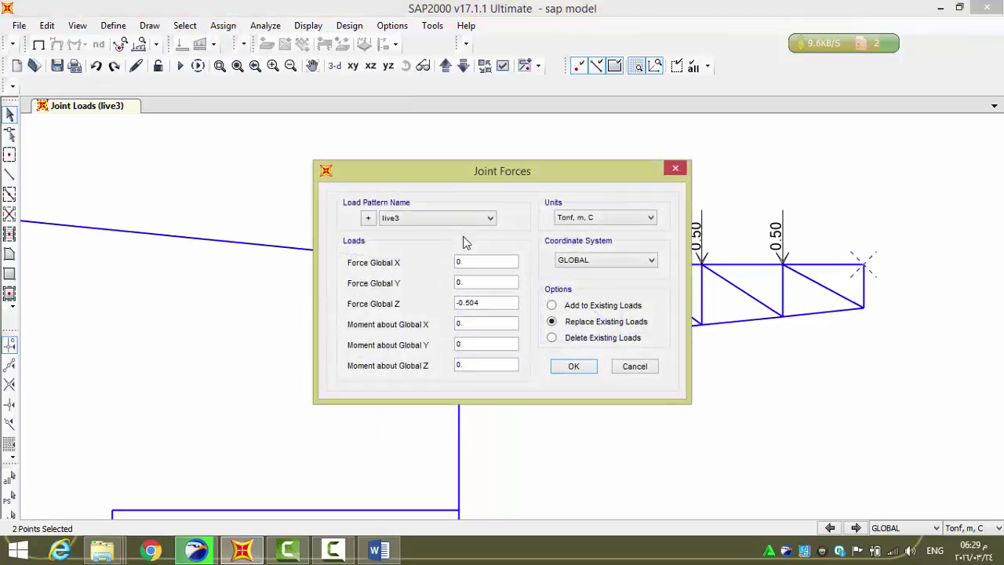
click(487, 302)
text(-0.252)
click(572, 367)
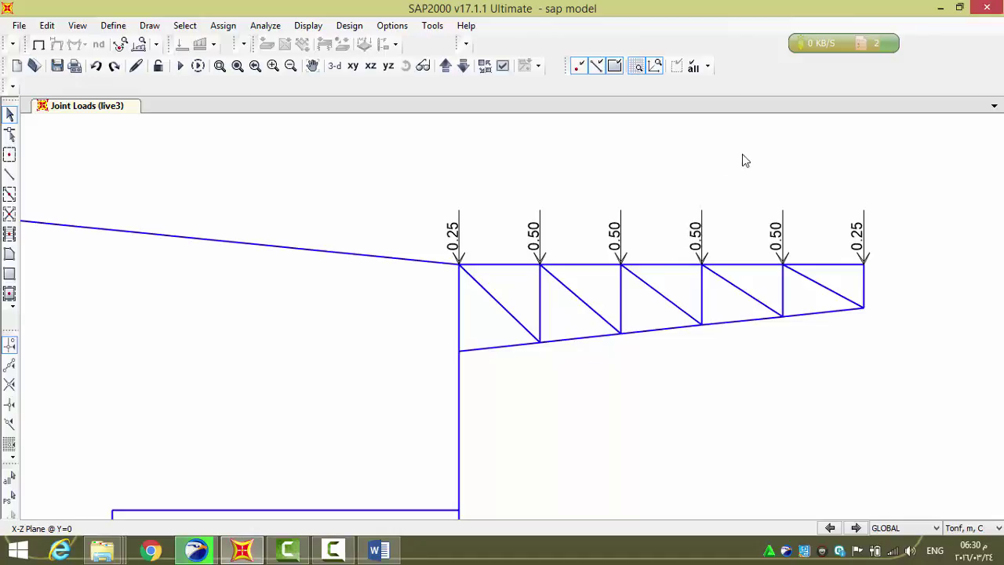
Delete the load patterns live5 and live4 from the load pattern definitions, including their assigned analysis cases
scroll(743, 154, down, 2)
scroll(871, 328, down, 2)
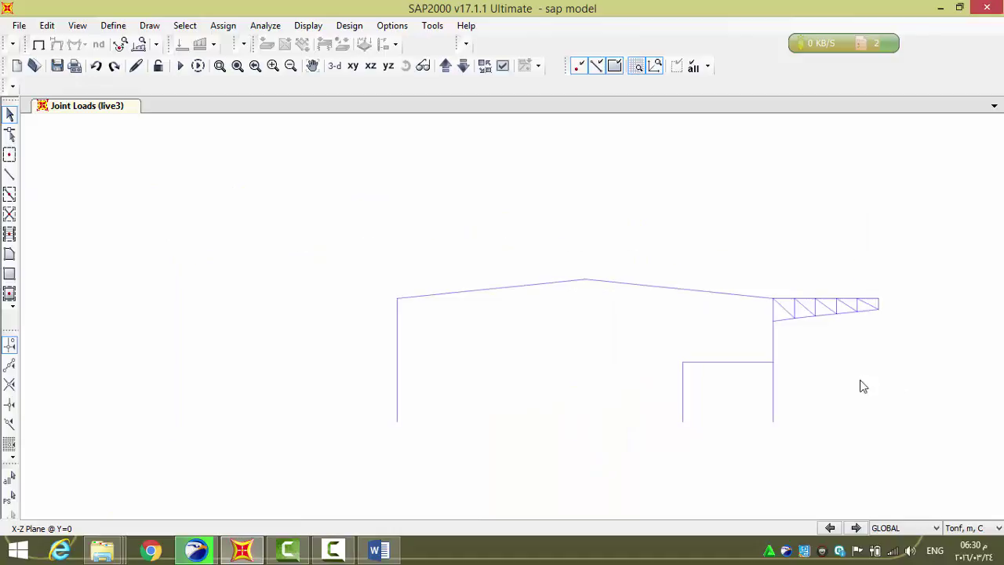
middle_drag(870, 417, 861, 361)
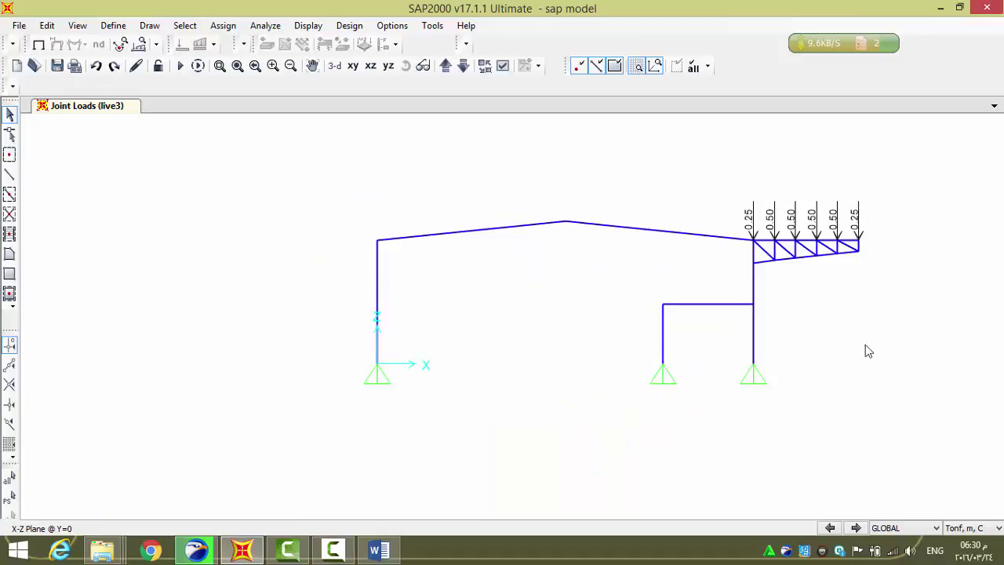
click(103, 24)
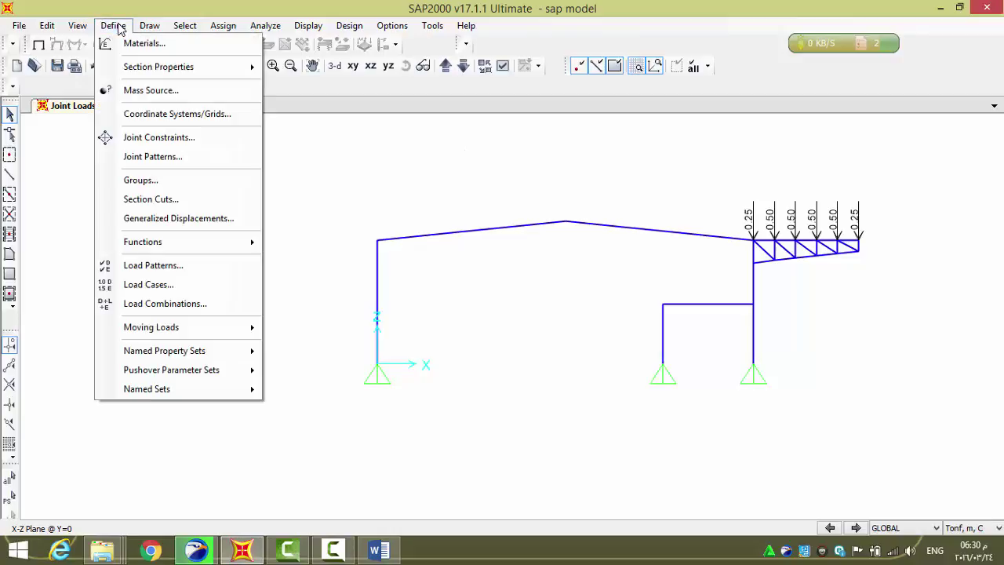
click(164, 265)
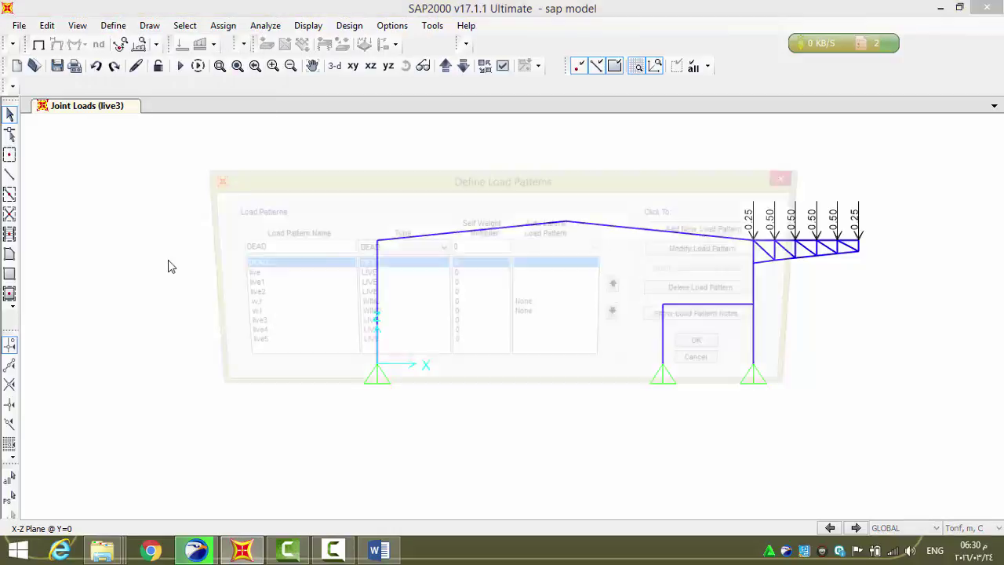
click(251, 349)
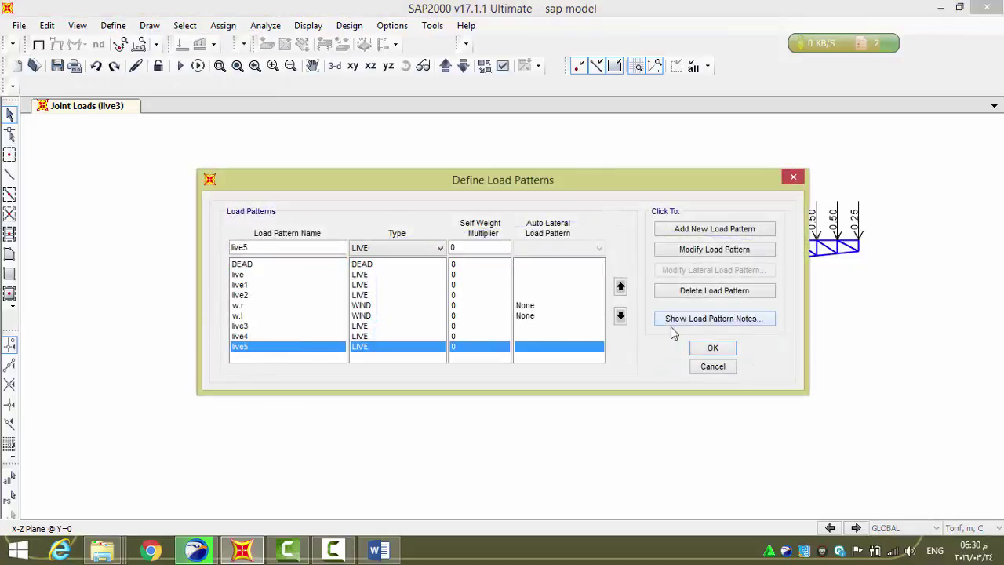
click(699, 292)
click(496, 328)
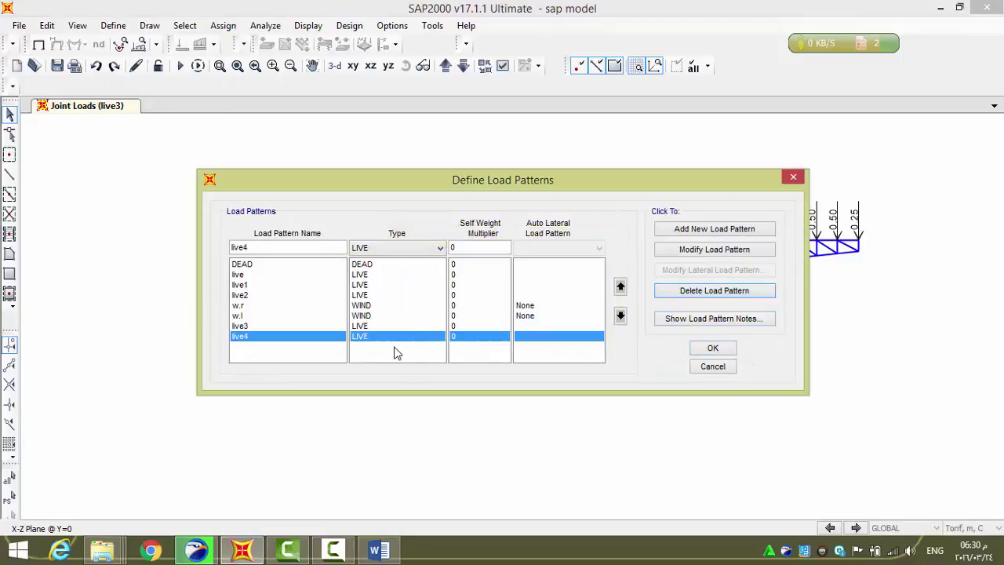
click(679, 296)
click(511, 326)
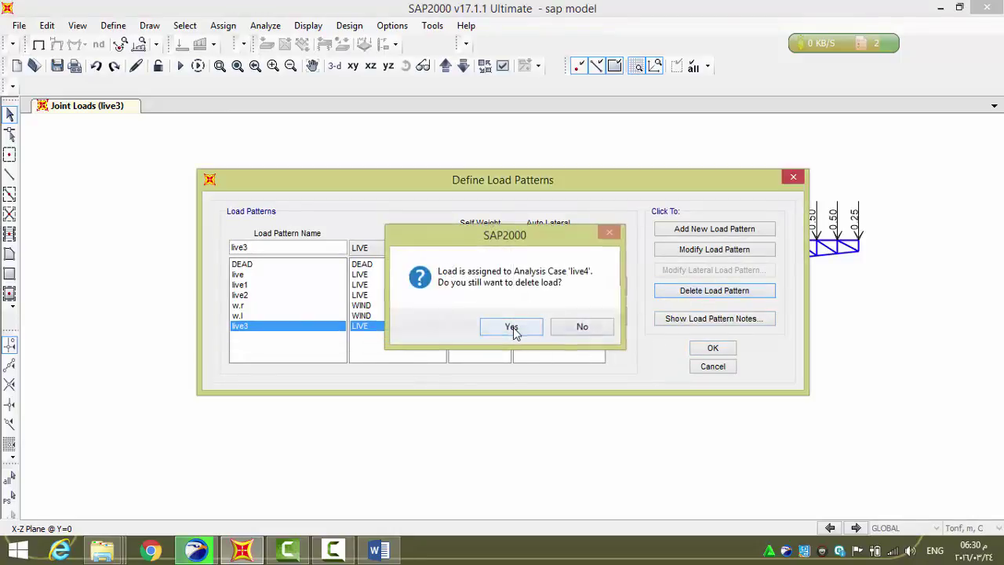
Accept the revised load pattern definitions
click(698, 350)
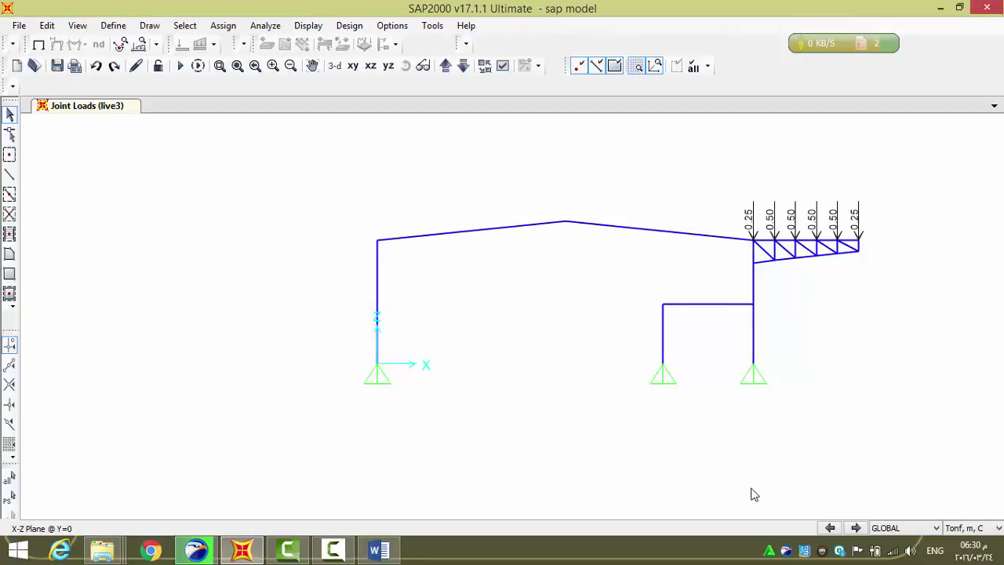
mouse_move(756, 453)
middle_down()
mouse_move(743, 428)
mouse_move(717, 428)
middle_up()
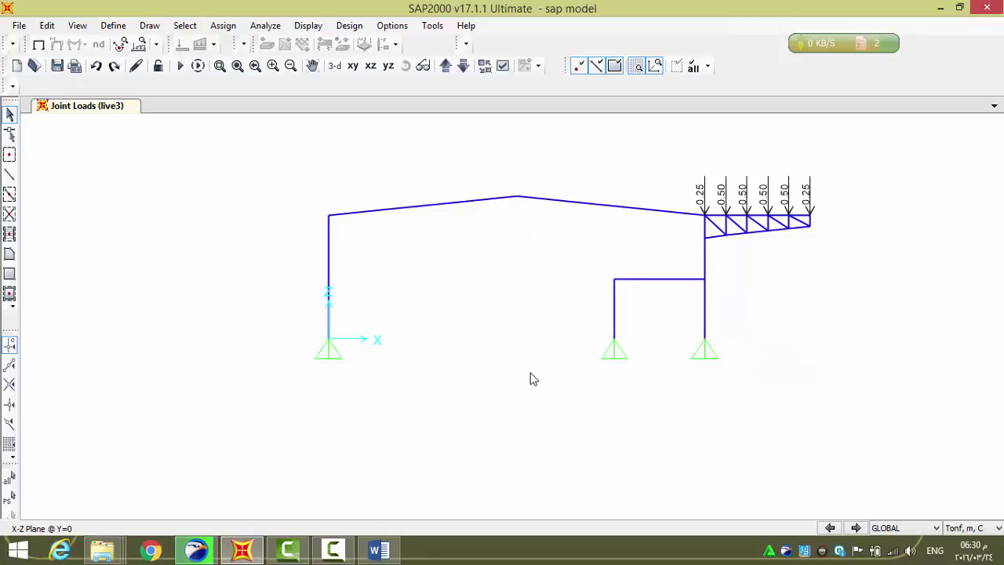
Switch to the Word document and examine the distributed wind loads Wc1 and Ws1 in the wind loads table
mouse_move(250, 554)
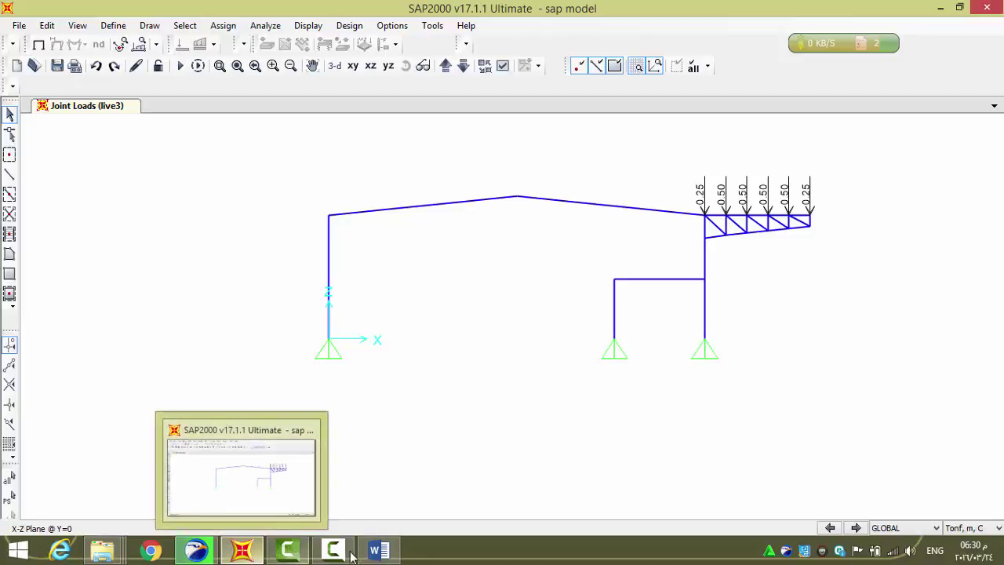
click(377, 551)
scroll(317, 357, up, 5)
scroll(318, 356, up, 10)
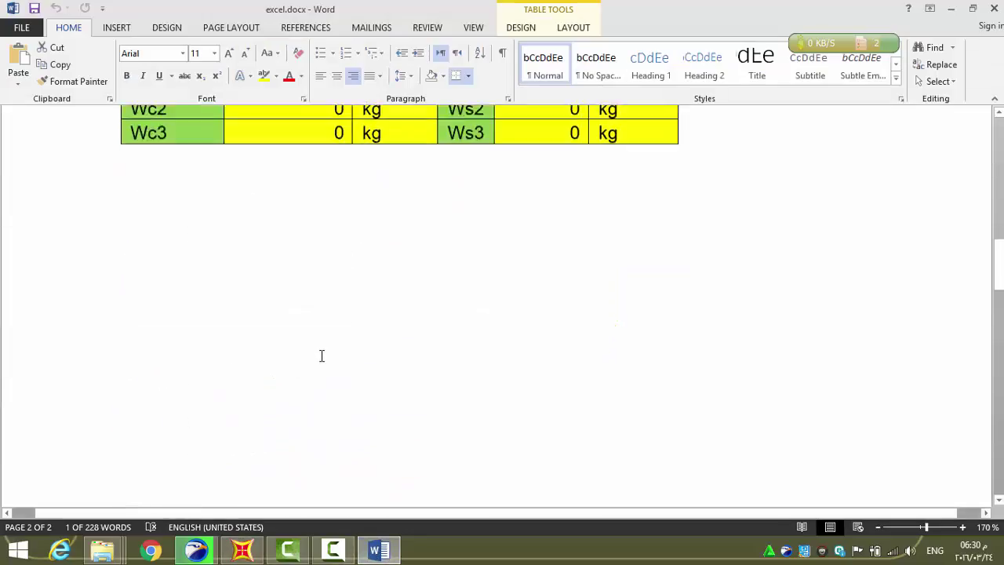
scroll(474, 287, down, 6)
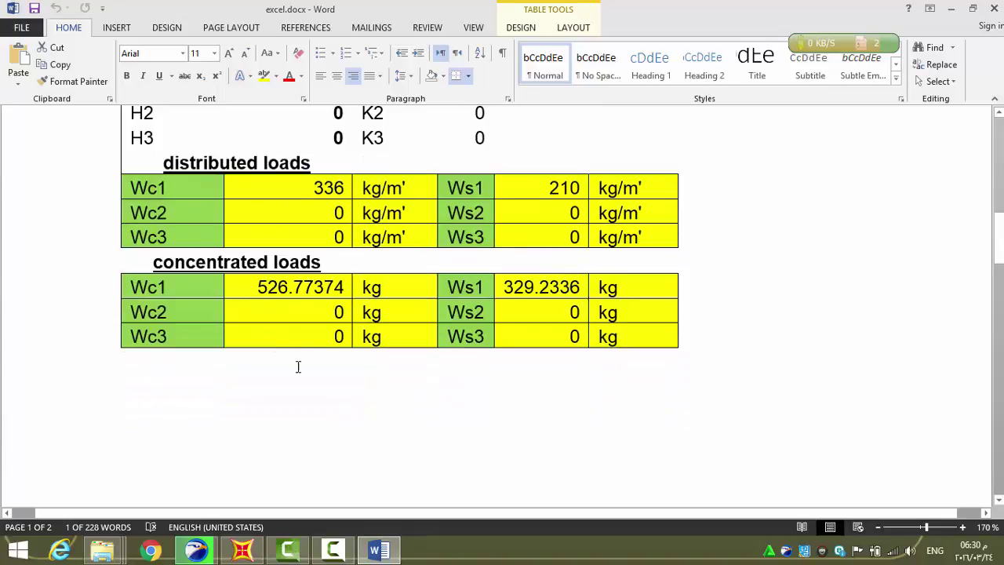
scroll(270, 245, up, 1)
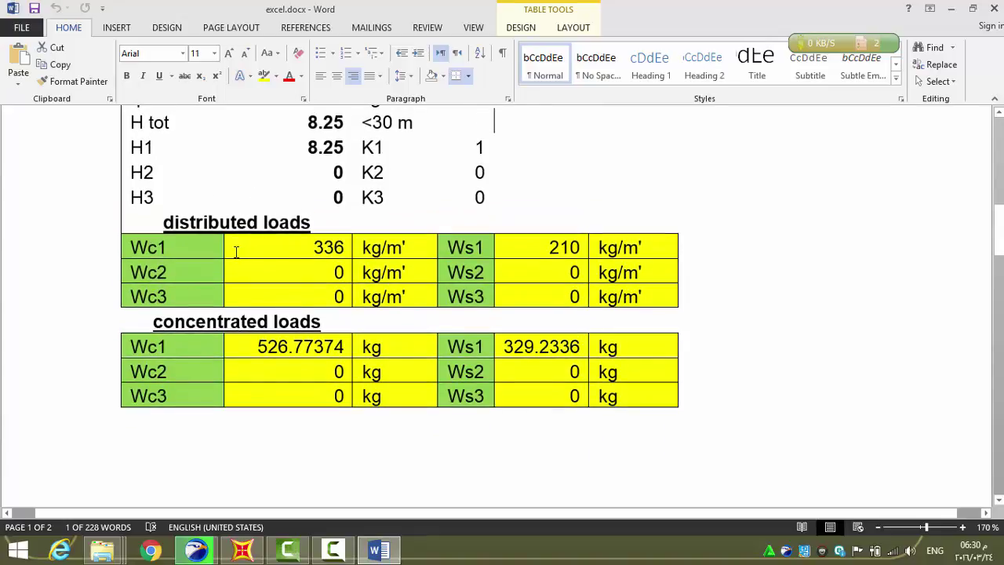
drag(182, 246, 130, 246)
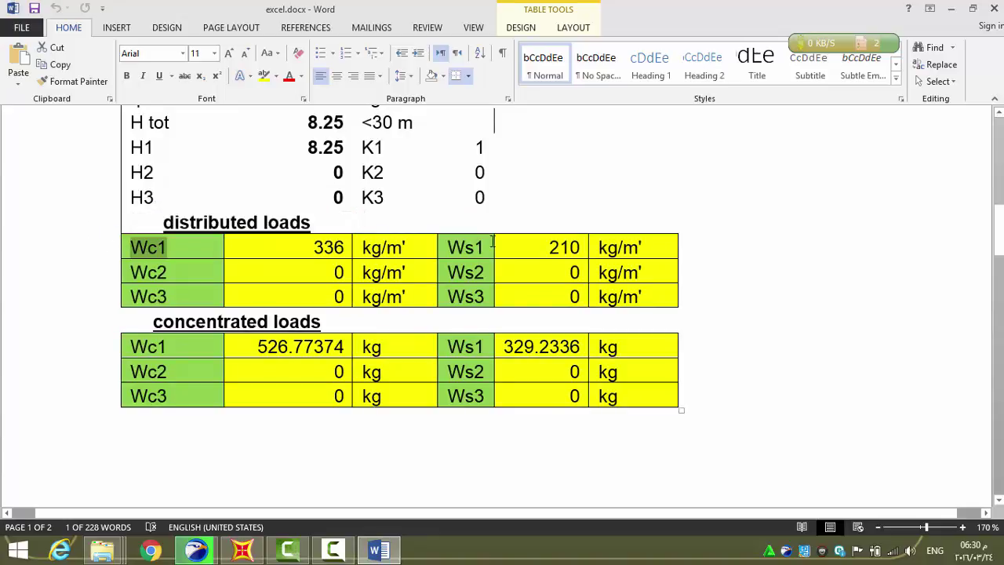
drag(482, 248, 444, 249)
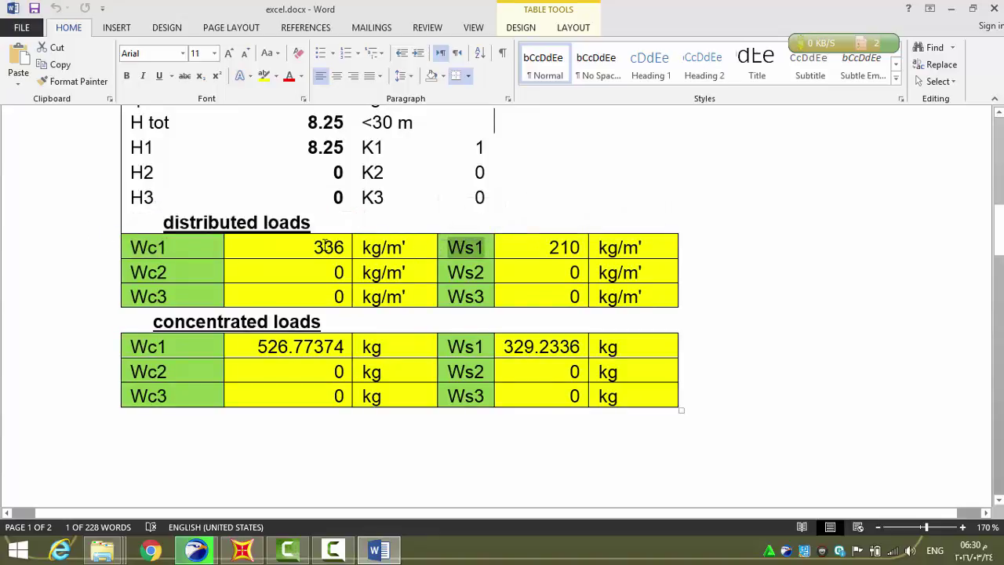
drag(344, 248, 313, 248)
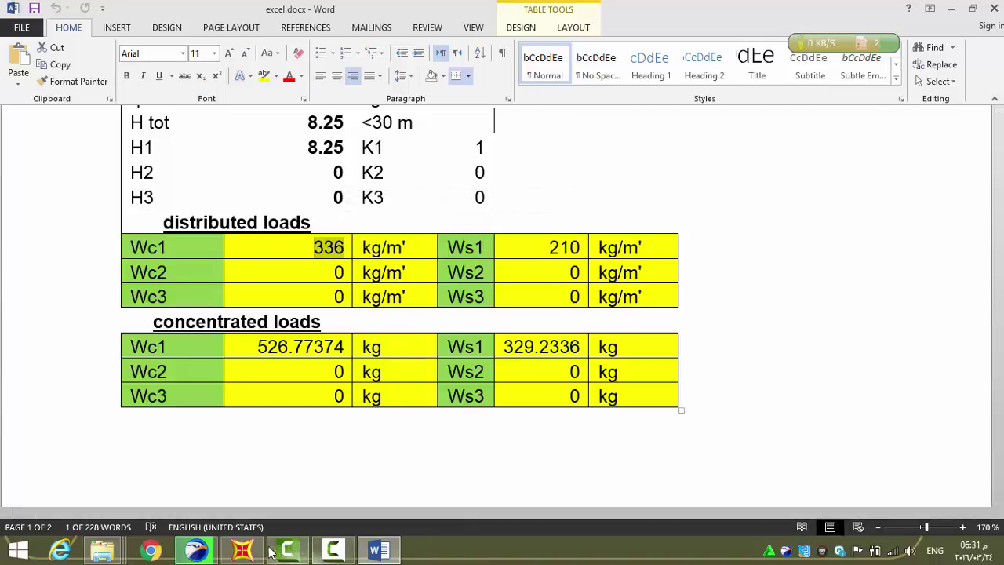
Back in SAP2000, select the main frame's left column and left rafter and enter a uniform distributed load of 0.336 Tonf/m for pattern w.l
click(242, 550)
drag(362, 249, 283, 287)
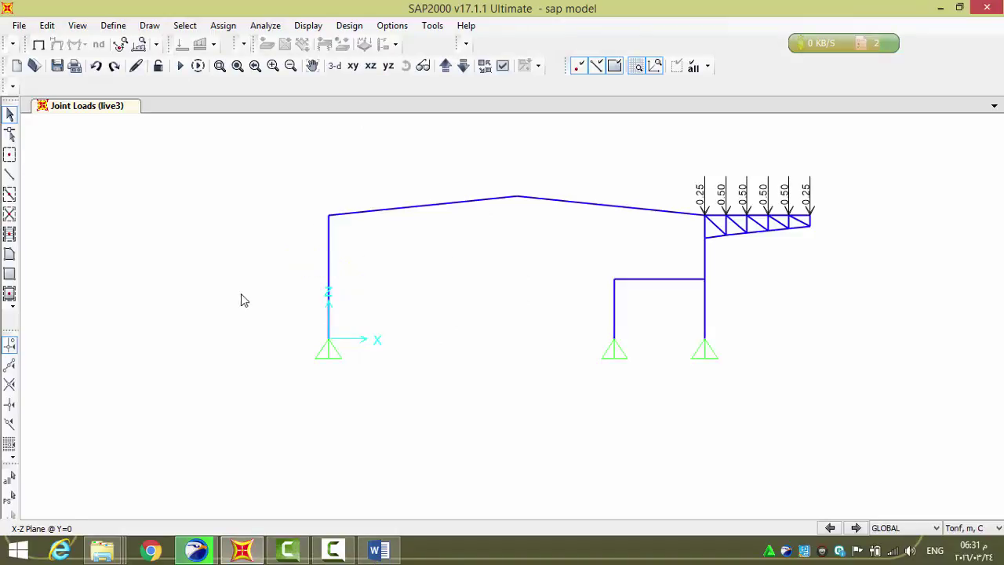
click(427, 205)
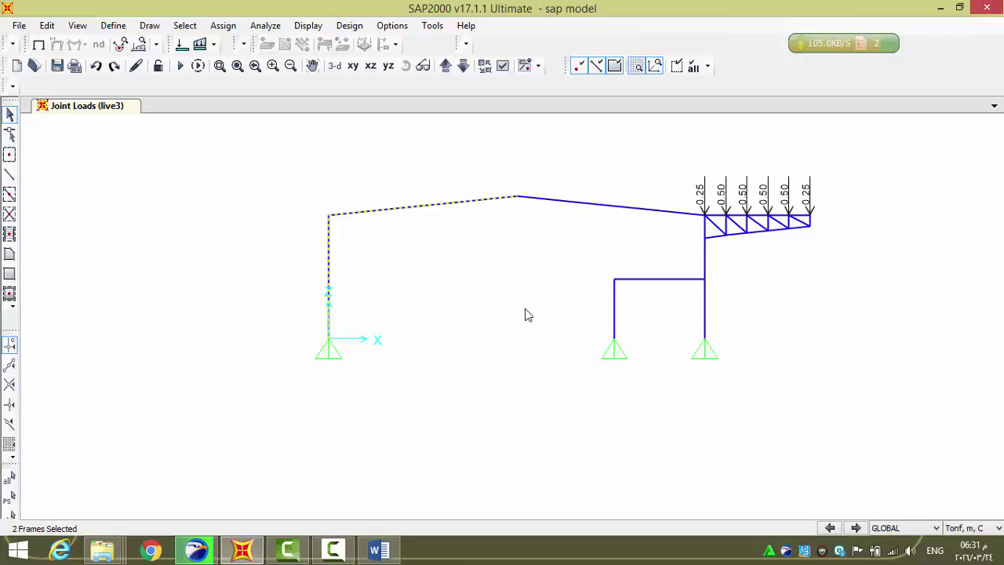
click(200, 46)
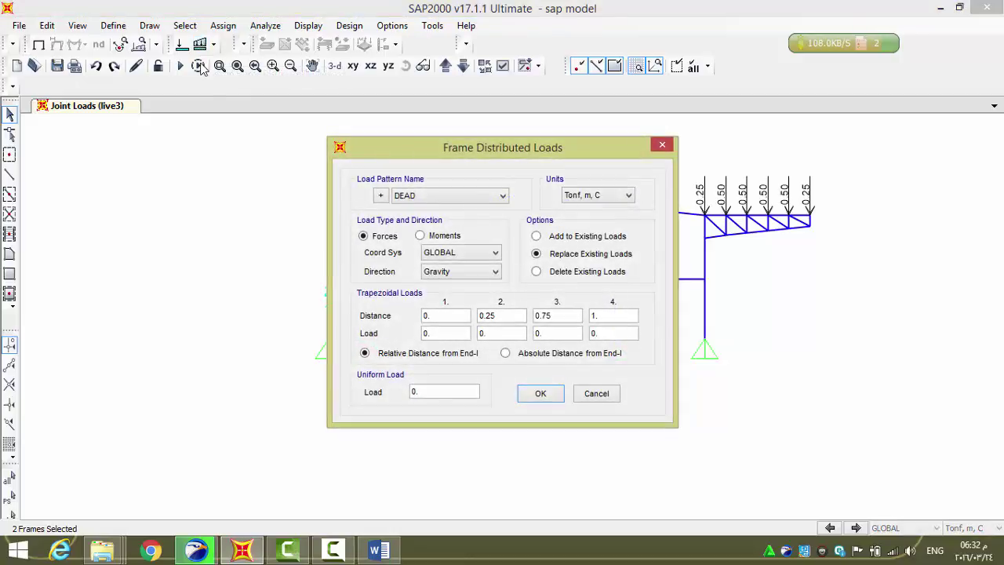
click(429, 196)
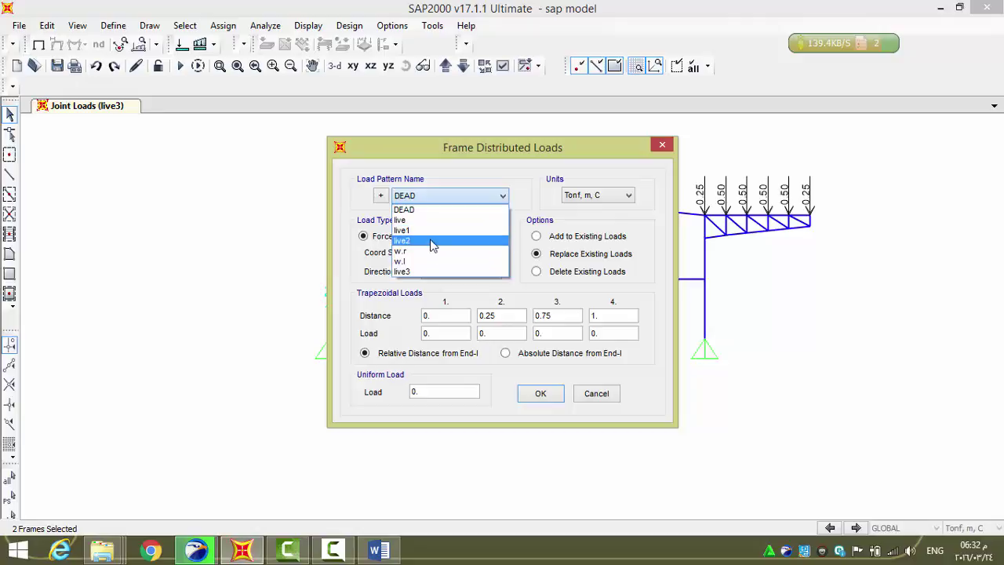
click(424, 261)
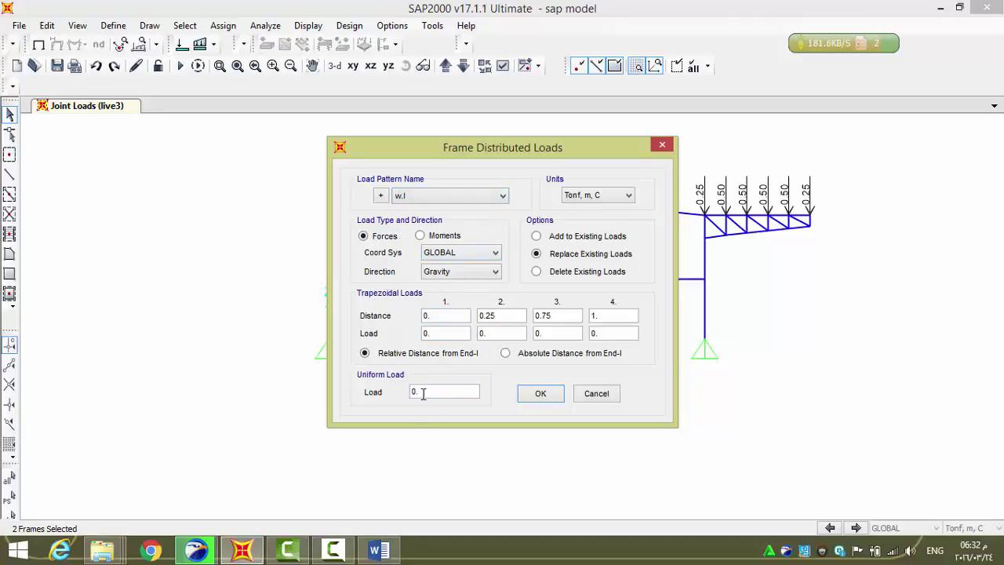
click(375, 551)
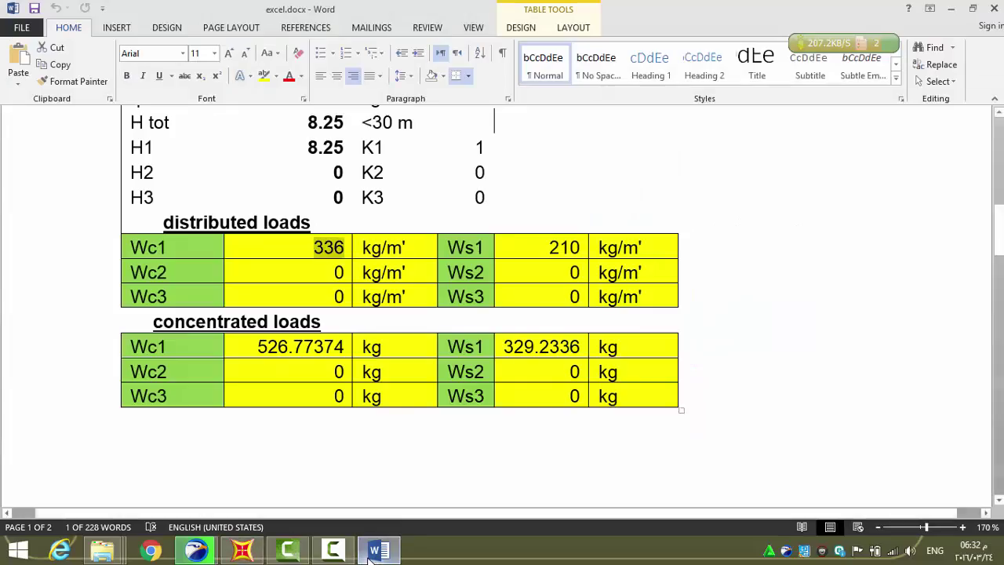
click(375, 551)
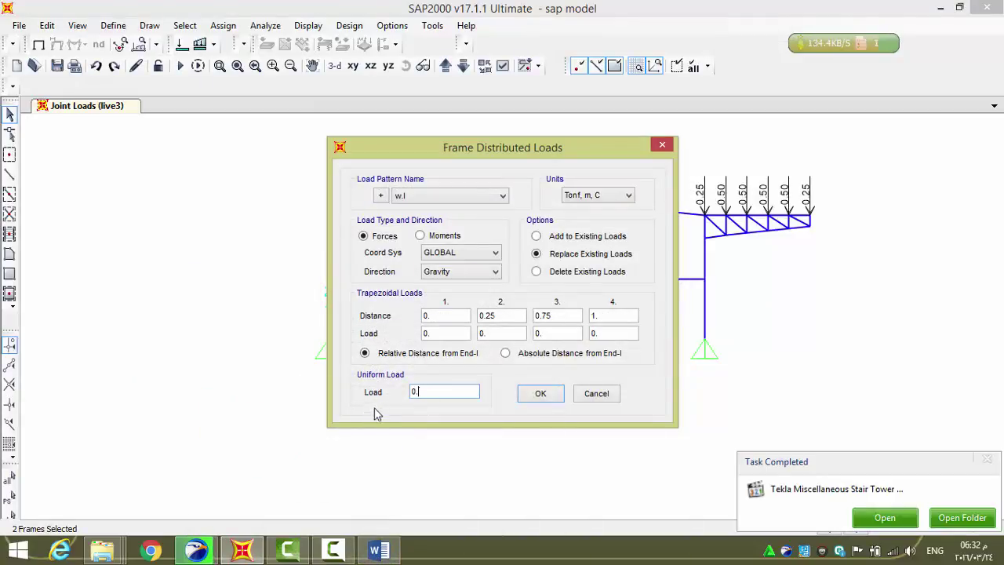
click(987, 459)
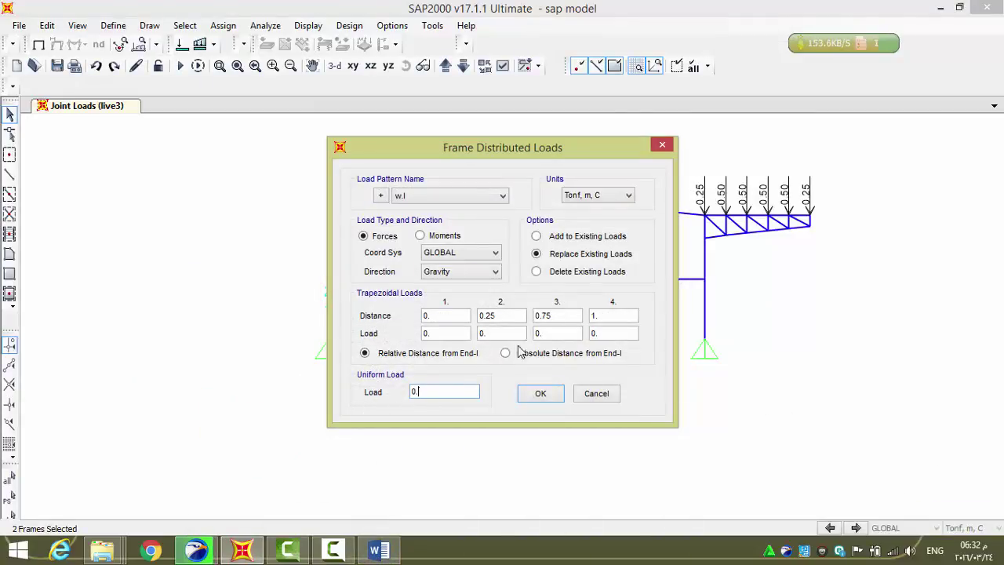
text(6)
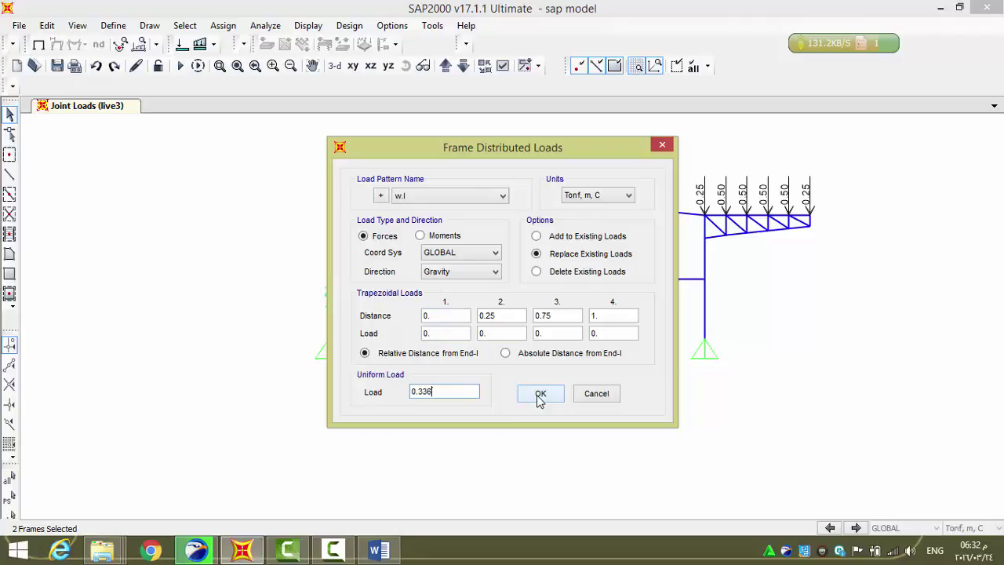
Set the distributed load to the Local coordinate system in direction 2 and apply it to the selected left column and rafter
click(443, 254)
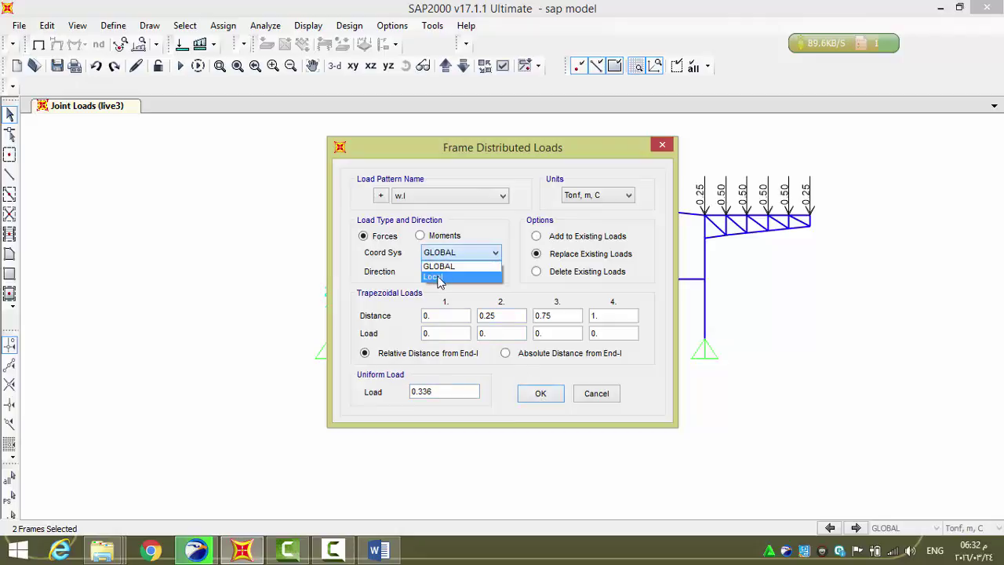
click(436, 278)
click(442, 272)
click(442, 292)
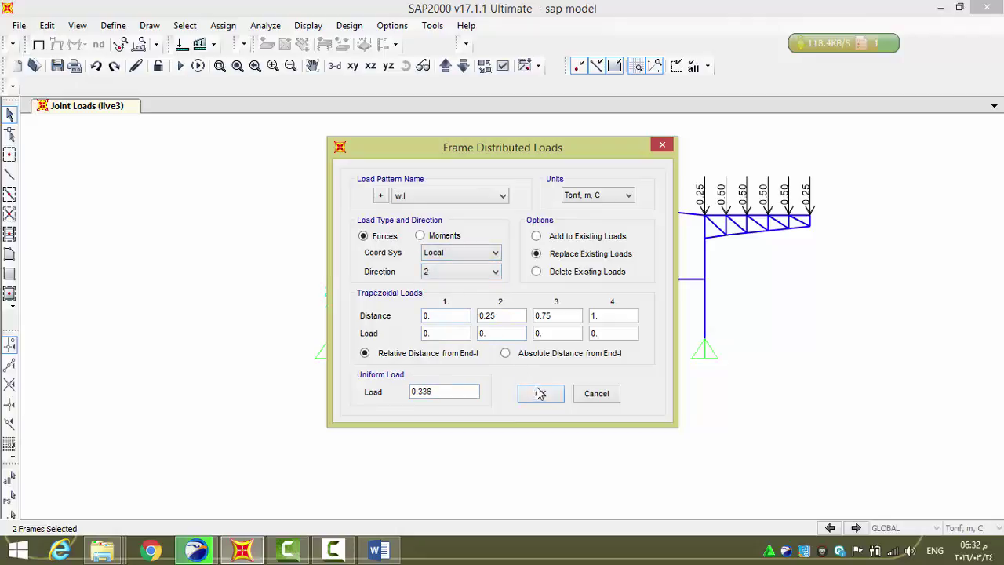
click(540, 393)
scroll(430, 291, up, 1)
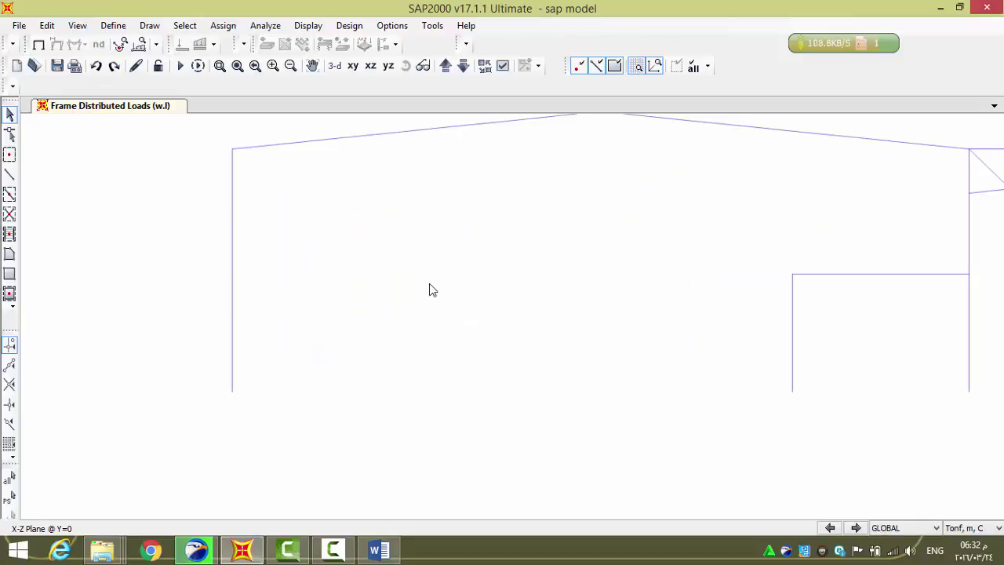
middle_drag(446, 330, 461, 363)
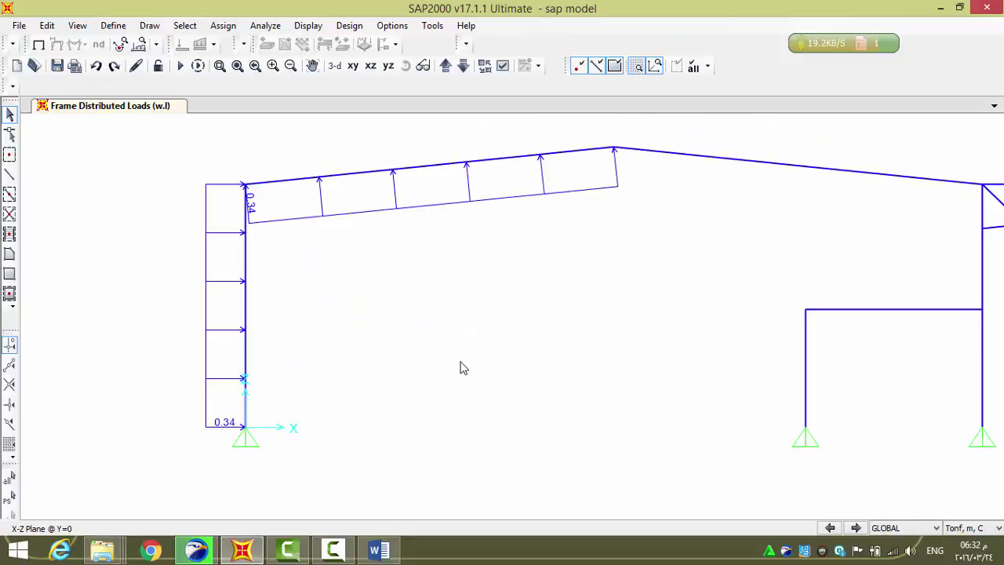
Assign a uniform distributed load of 0.21 Tonf/m in local direction 2, pattern w.l, to the main frame's right column and right rafter
middle_drag(500, 323, 360, 349)
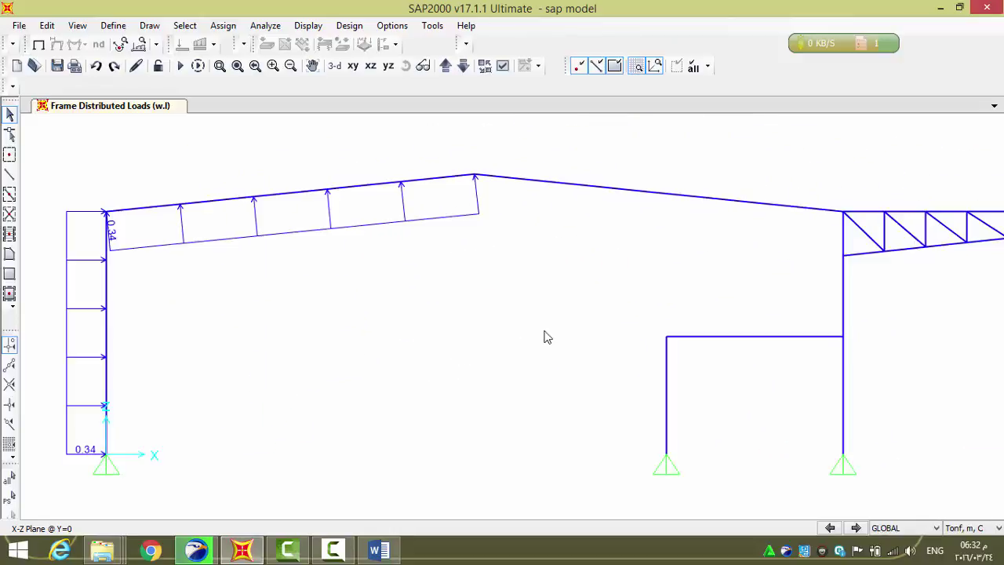
scroll(833, 309, up, 1)
drag(876, 285, 828, 306)
scroll(680, 235, down, 2)
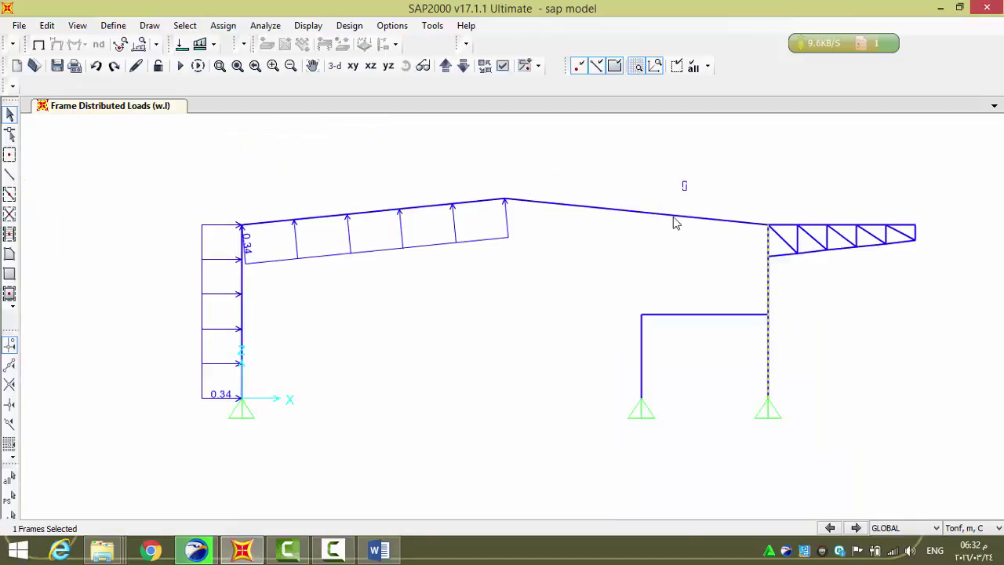
click(676, 224)
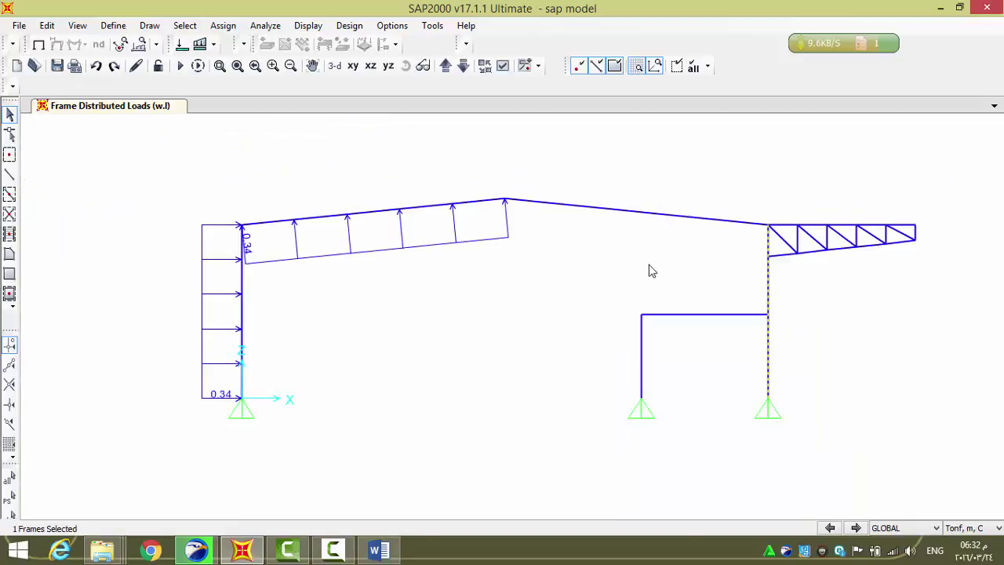
click(223, 25)
mouse_move(278, 204)
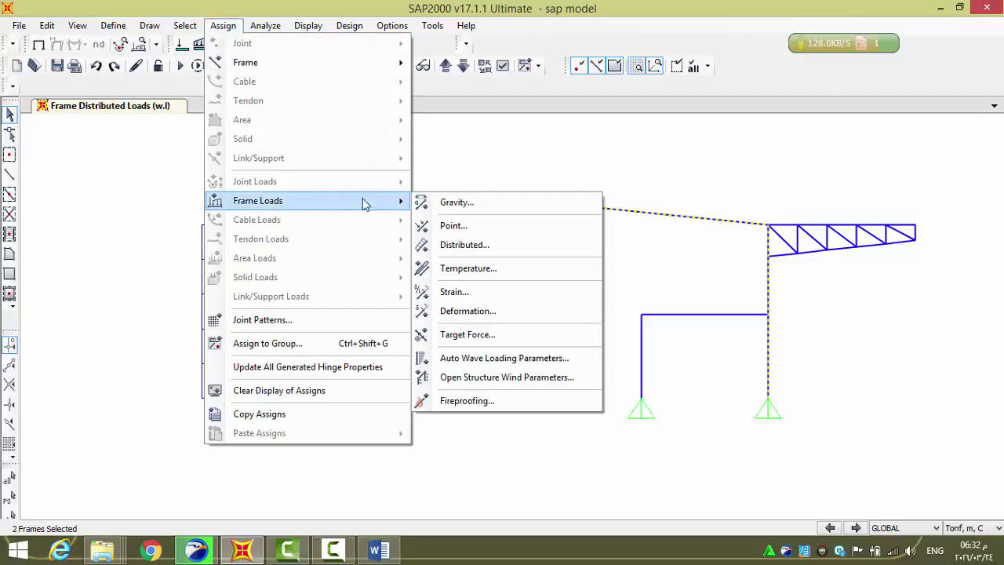
click(462, 244)
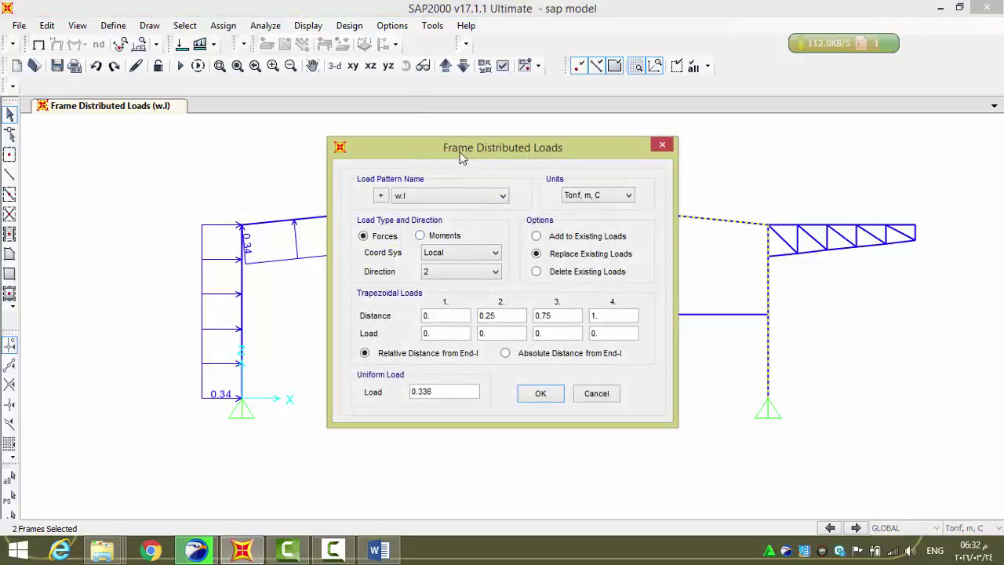
drag(462, 157, 395, 151)
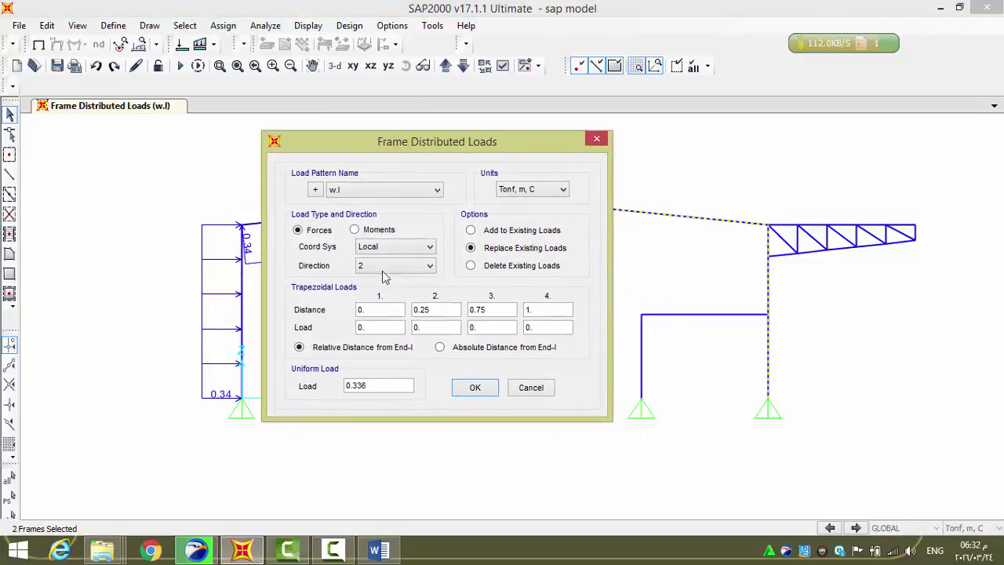
click(379, 552)
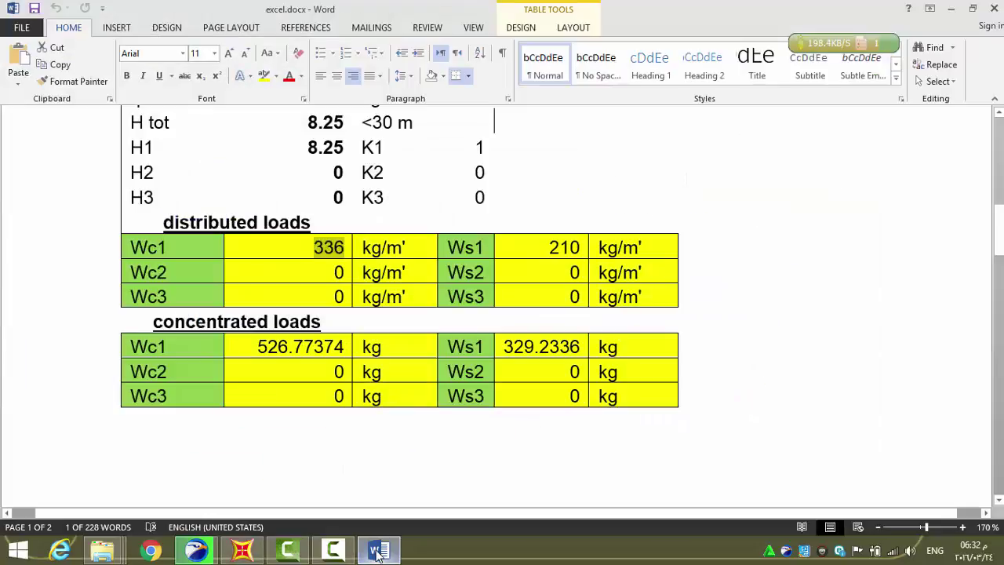
click(378, 552)
click(375, 387)
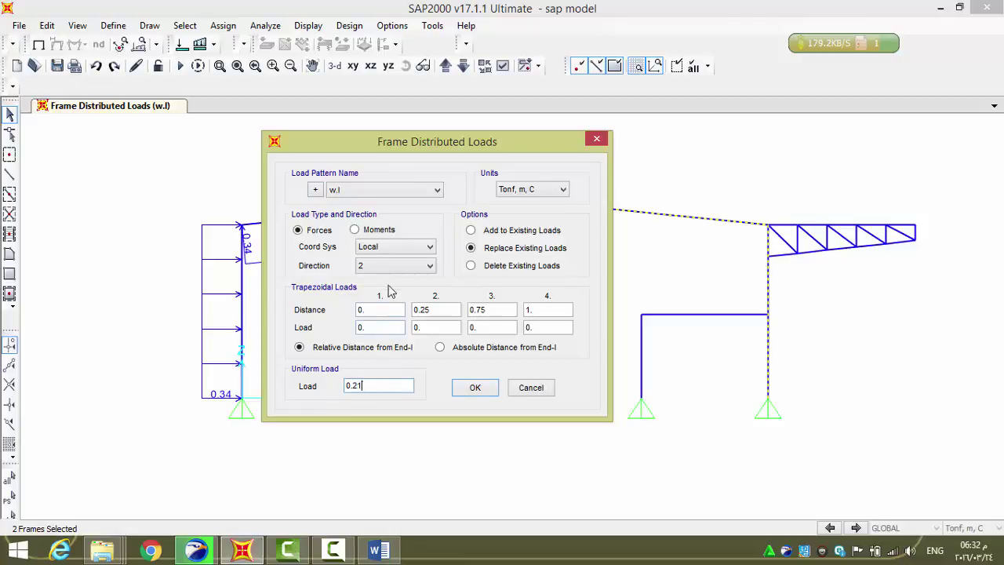
click(473, 389)
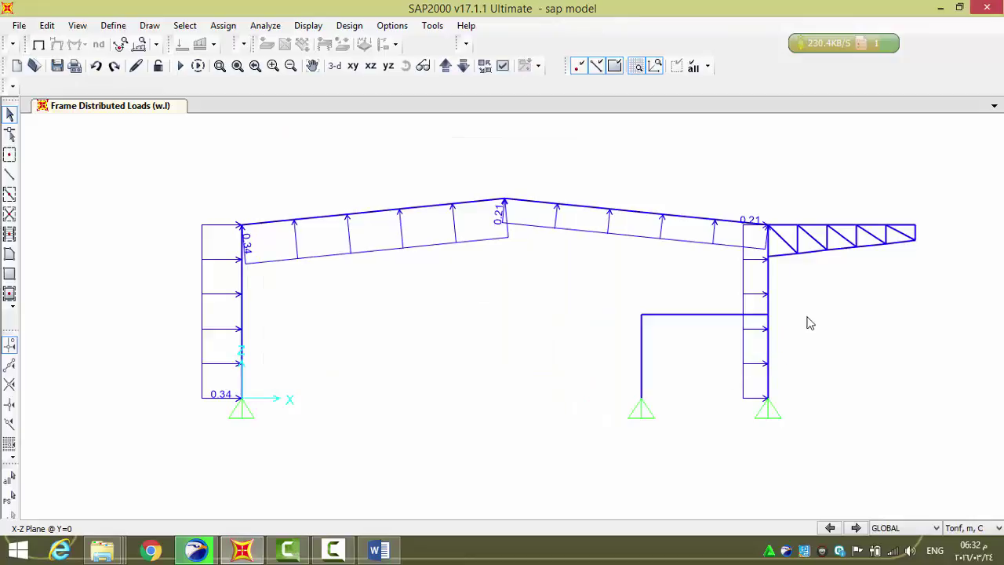
Select the cantilever truss's four inner top-chord joints together with the three top-chord members between them
middle_drag(810, 323, 738, 302)
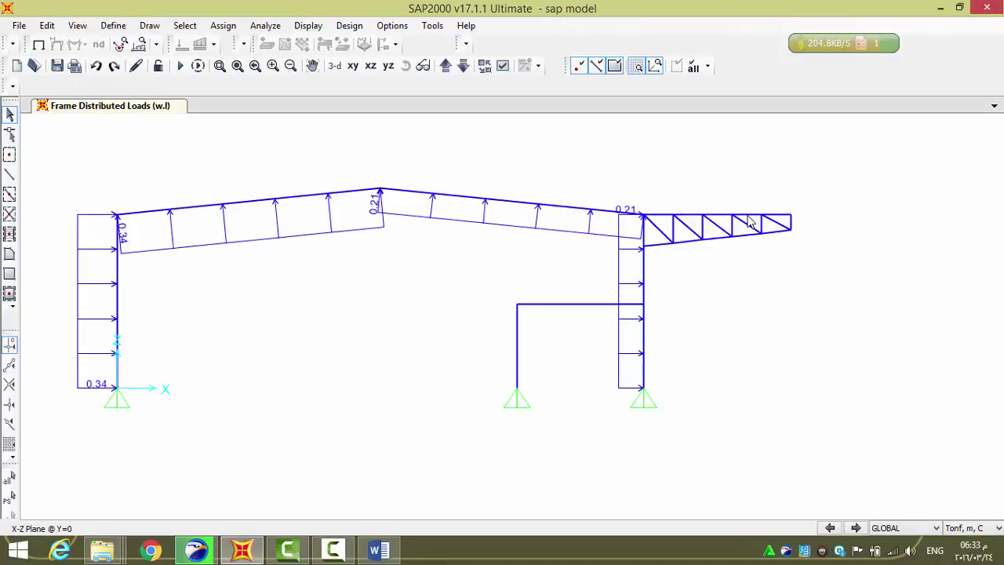
scroll(749, 219, up, 2)
drag(507, 178, 800, 237)
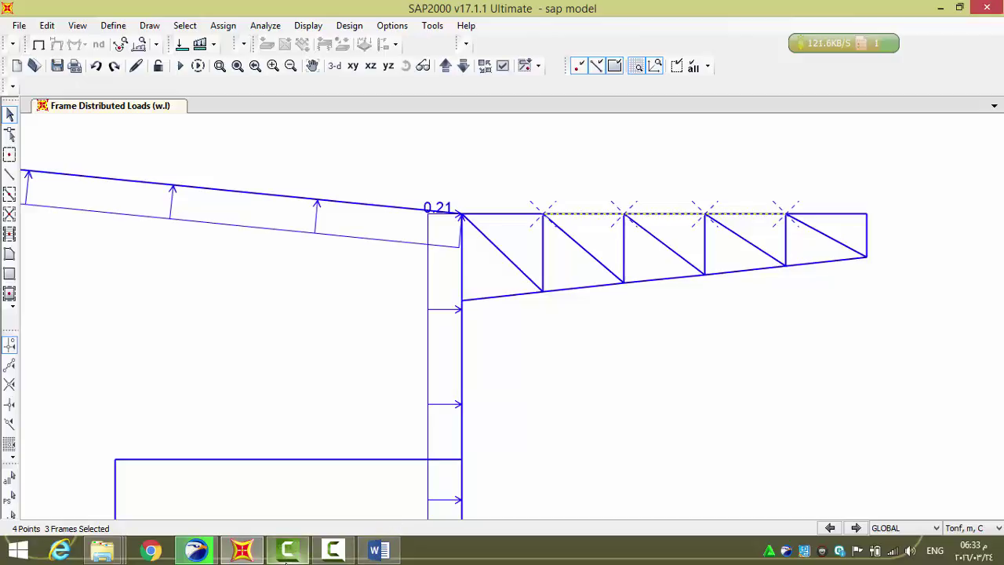
Switch to the Word document and examine the Wc1 distributed and concentrated wind loads in the tables on page 2
click(377, 551)
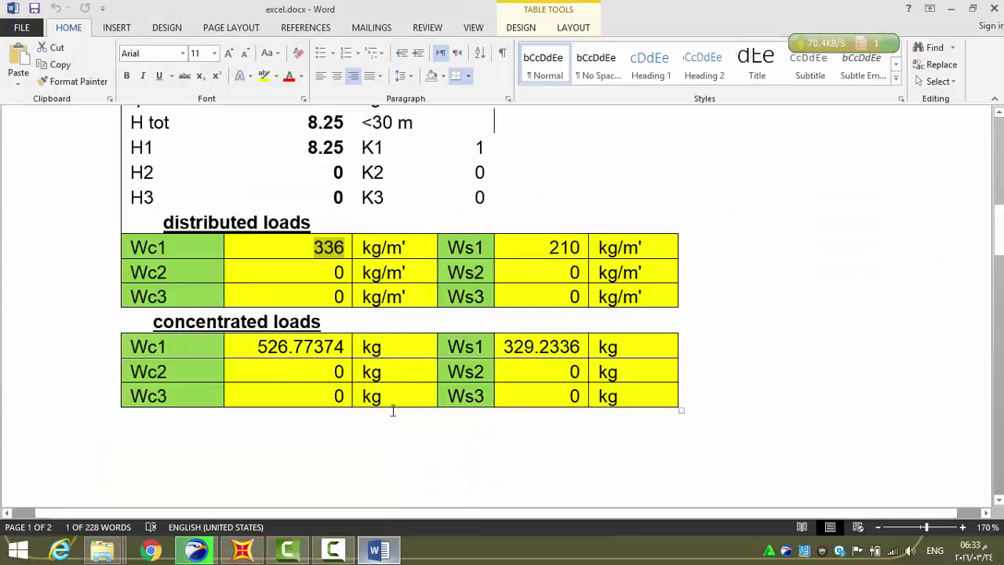
scroll(420, 322, up, 6)
scroll(423, 318, down, 4)
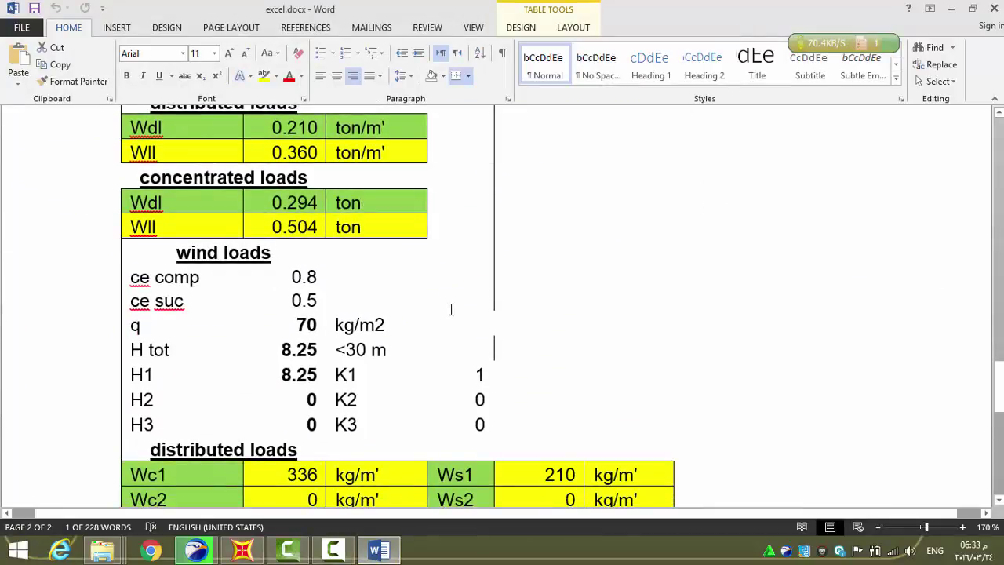
scroll(560, 315, down, 5)
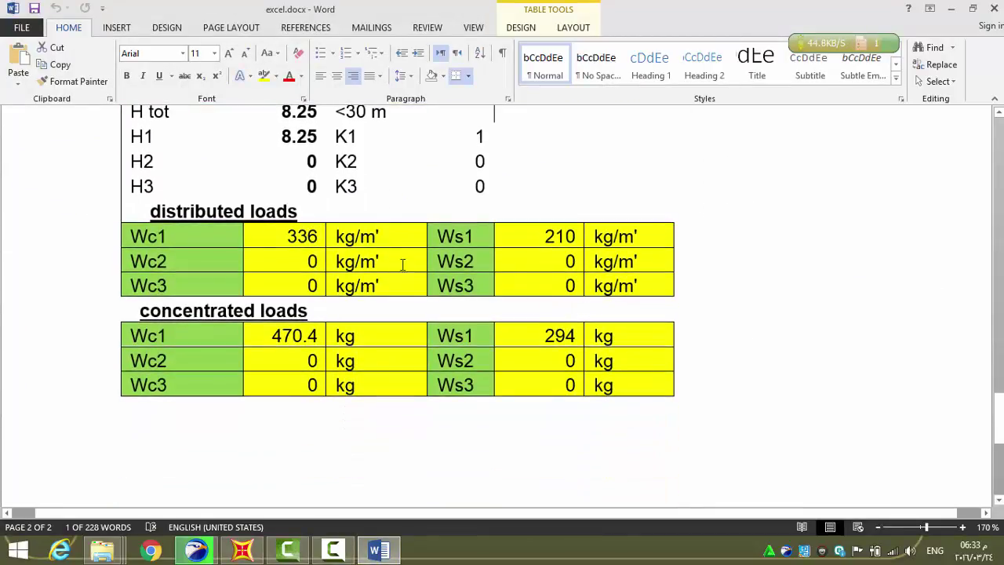
drag(321, 238, 287, 236)
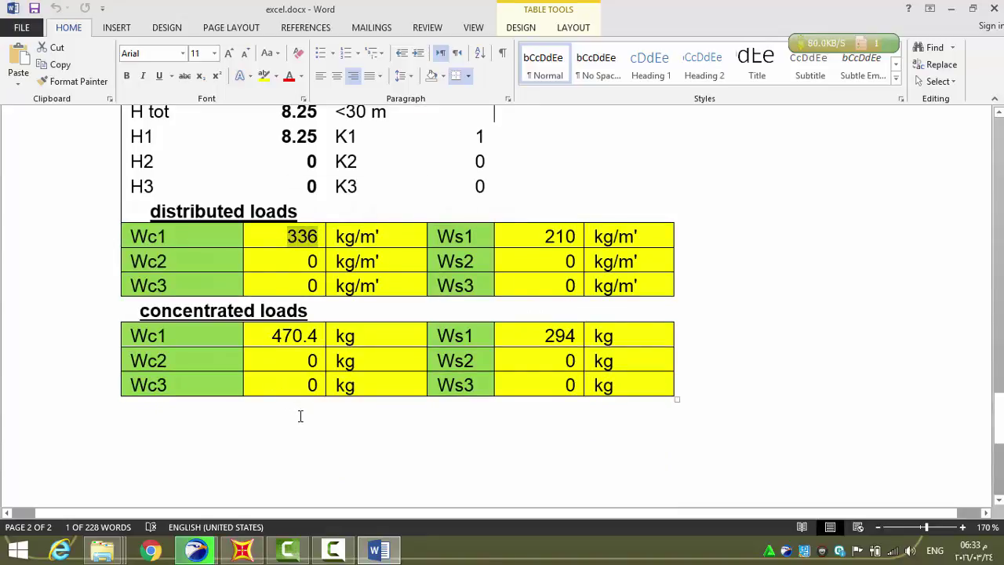
click(302, 316)
key(alt+shift)
drag(317, 335, 273, 336)
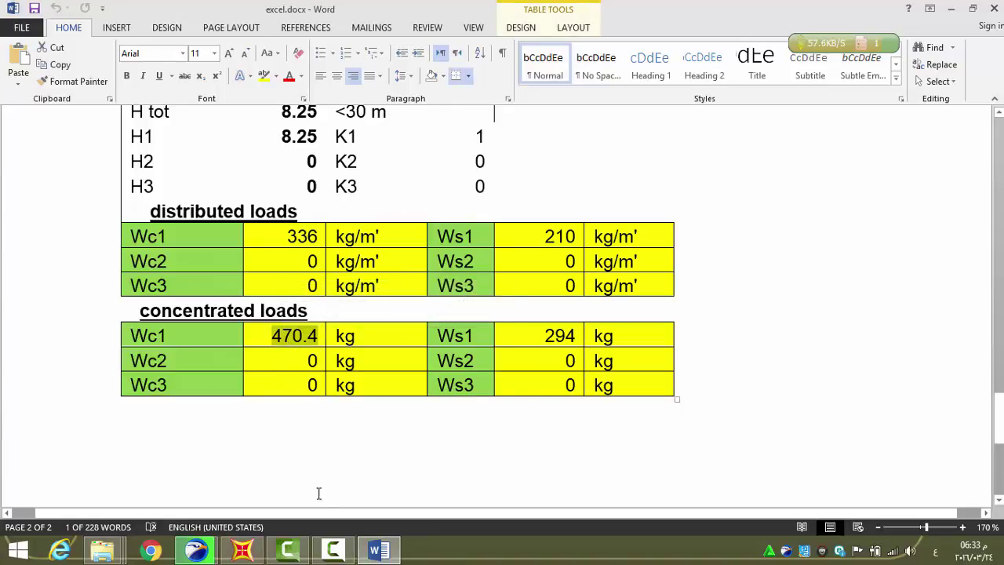
Check the selected truss joints in SAP2000 against the concentrated wind load Ws1 in the Word table
click(243, 550)
scroll(737, 380, down, 2)
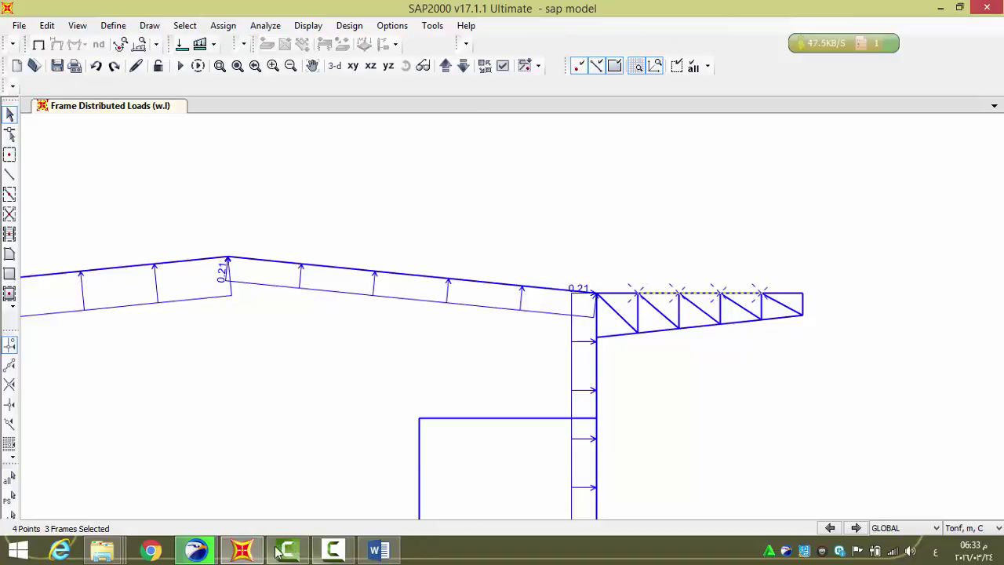
click(373, 552)
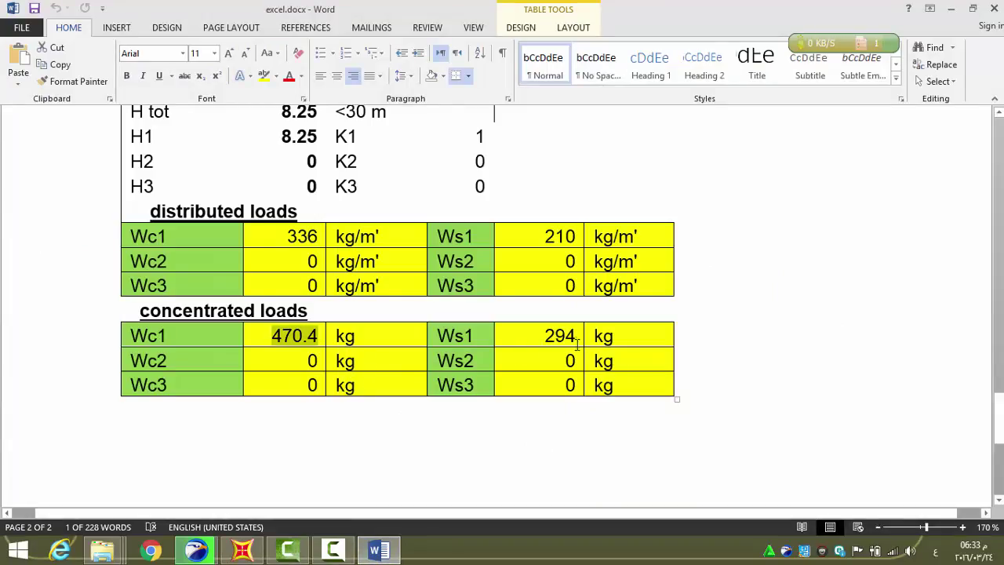
double_click(575, 338)
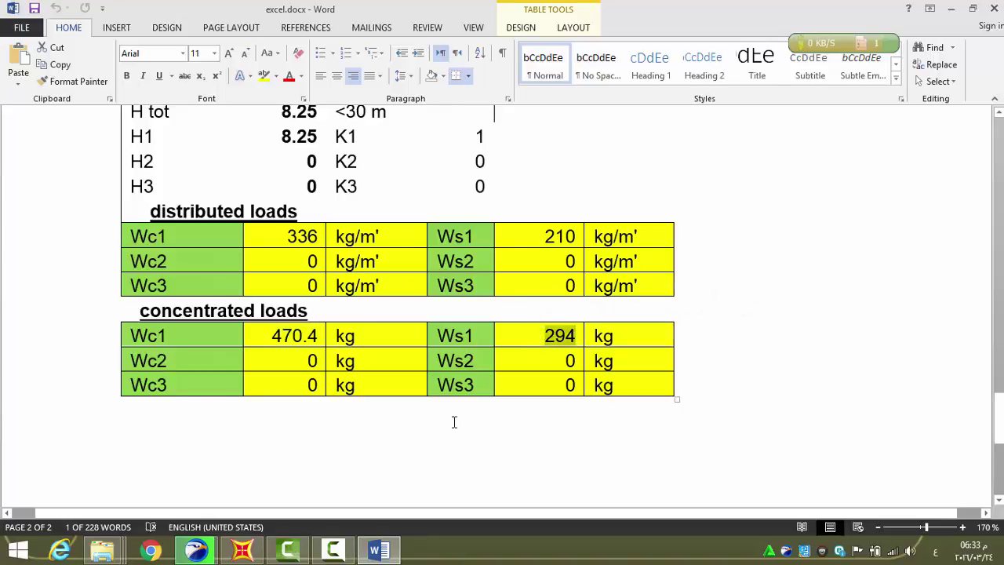
key(alt+Tab)
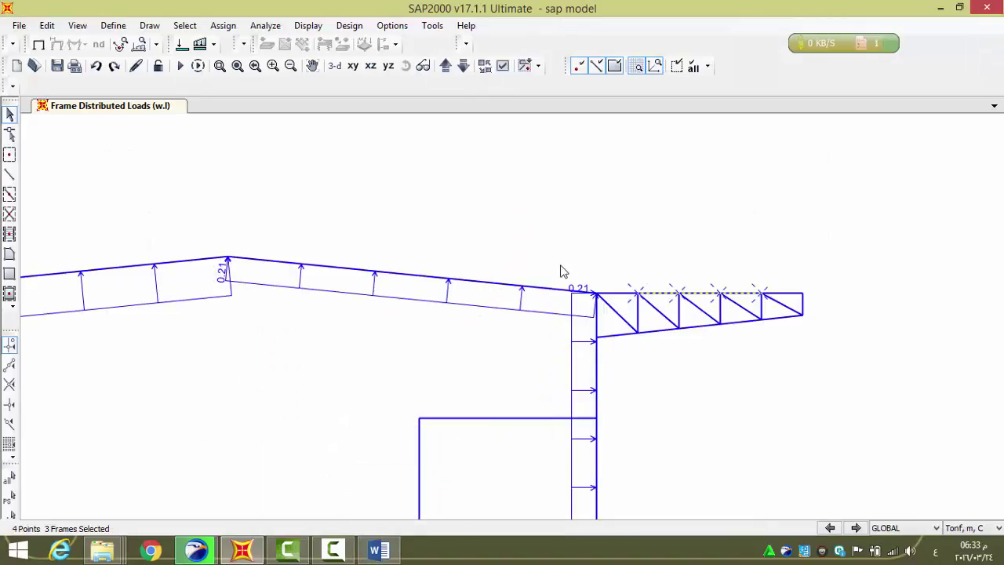
Assign a Global Z joint force of -0.294 Tonf, pattern w.l, to the selected inner top-chord joints of the truss
click(223, 25)
mouse_move(314, 181)
click(445, 183)
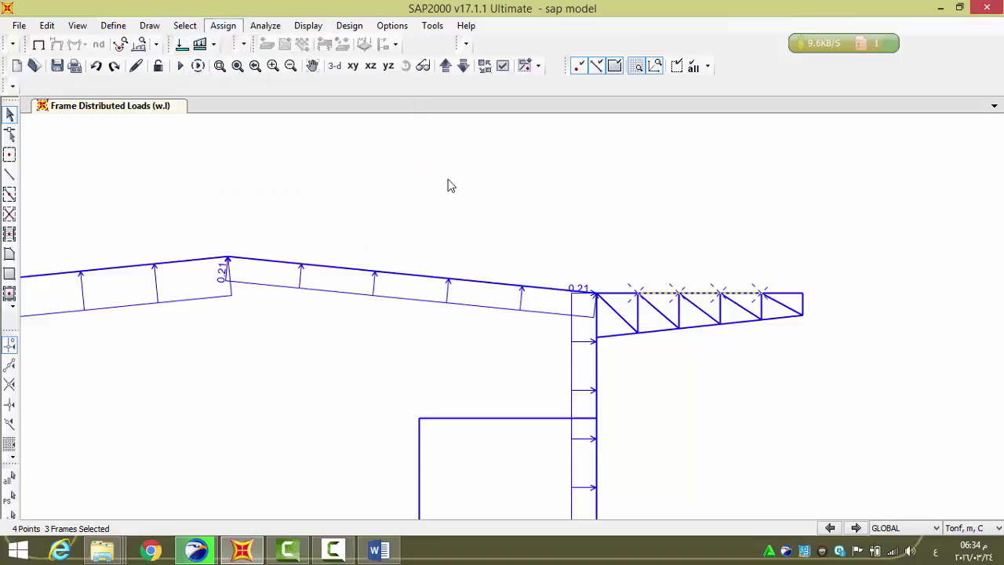
click(419, 216)
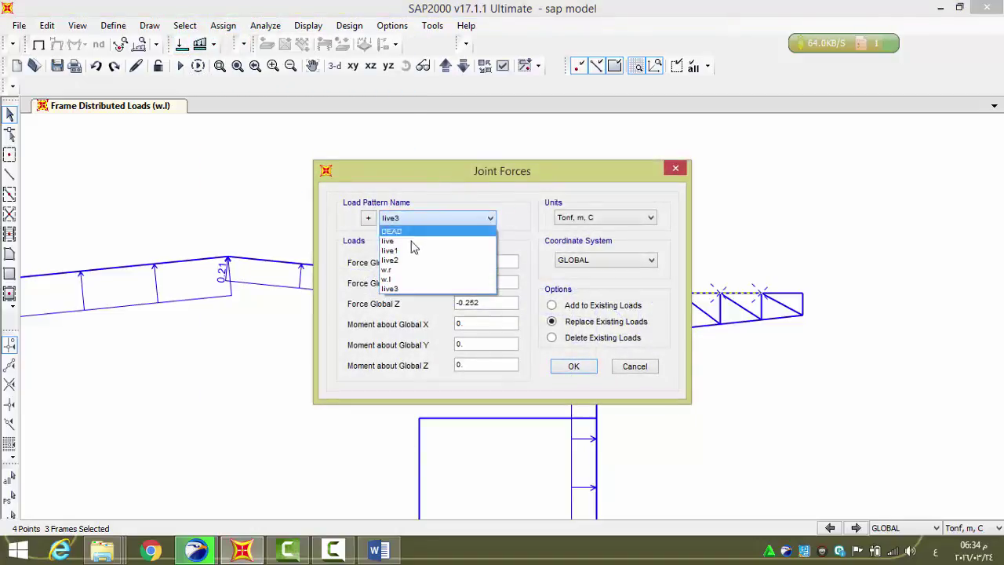
click(408, 283)
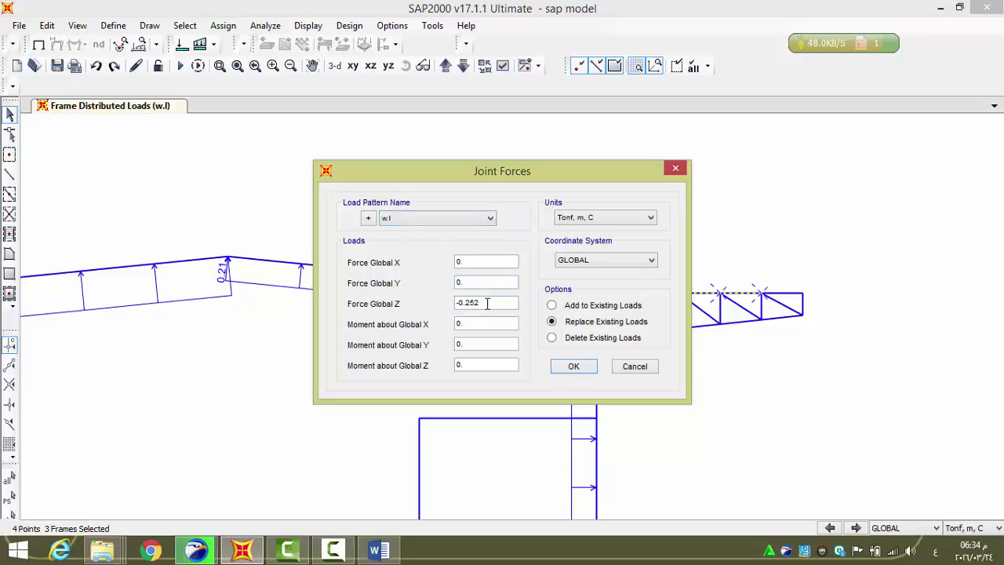
drag(487, 303, 453, 304)
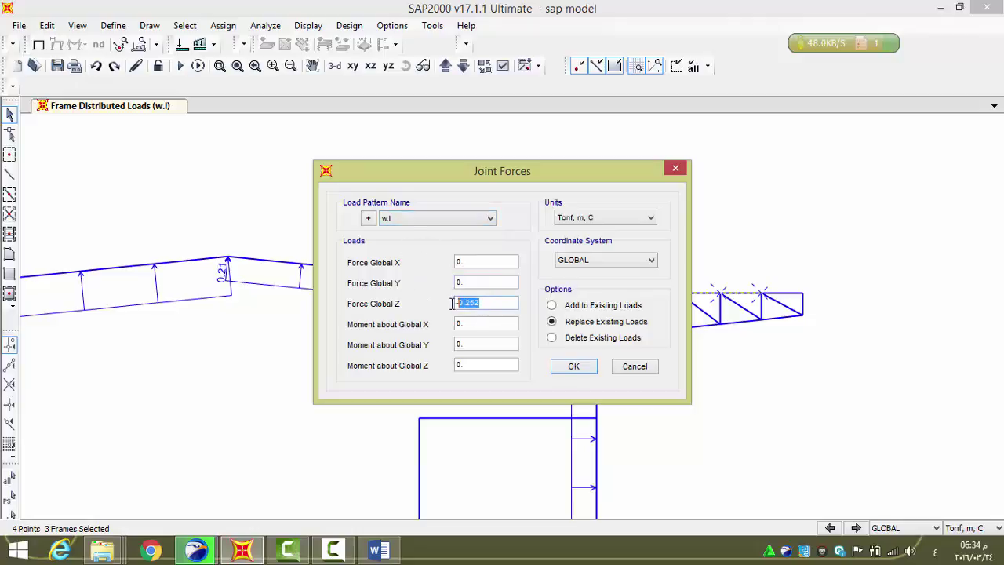
click(380, 553)
click(380, 552)
text(-)
click(553, 366)
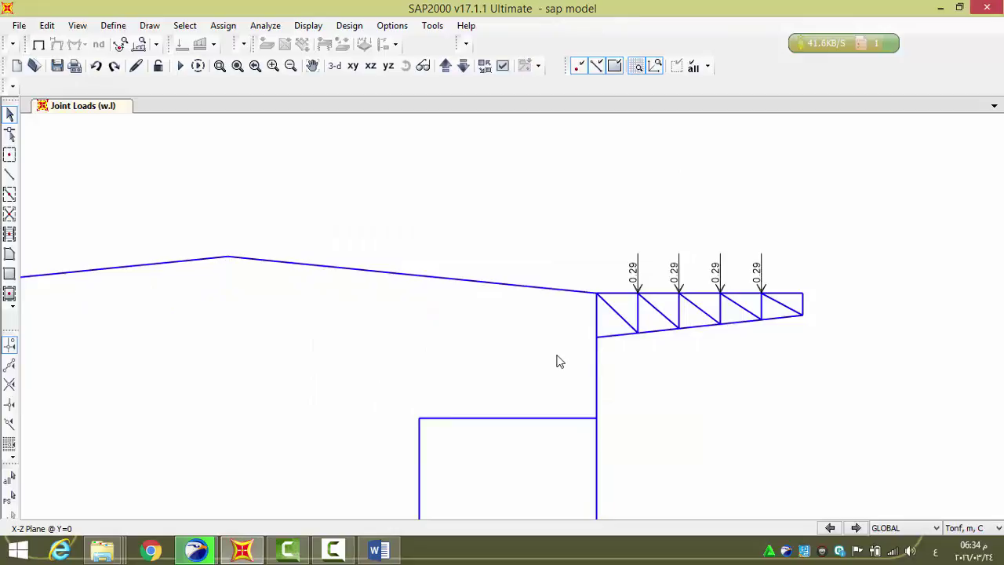
Reselect the truss's four inner top-chord joints and replace their w.l joint force with 0.294 Tonf in Global Z
scroll(645, 329, down, 2)
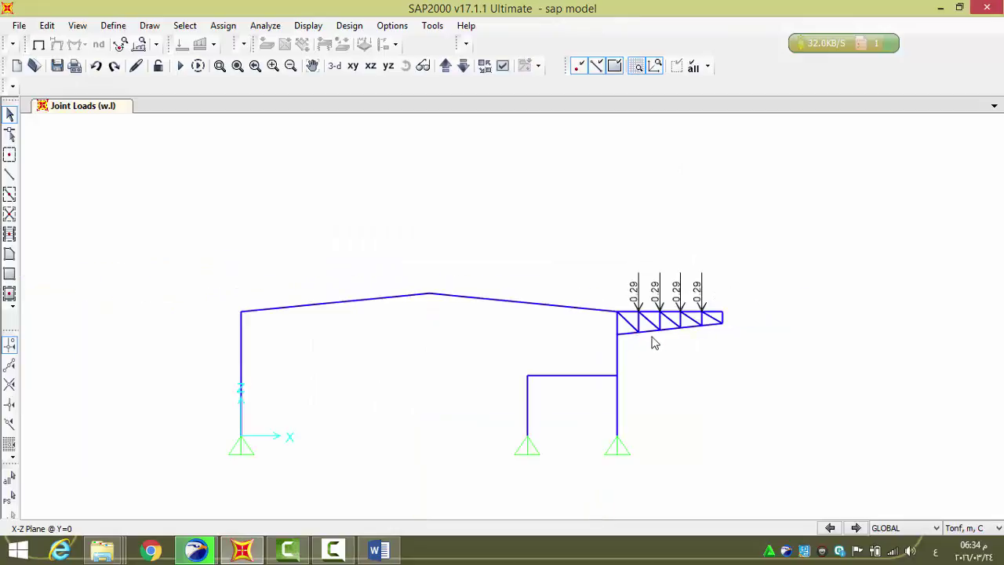
scroll(653, 341, up, 3)
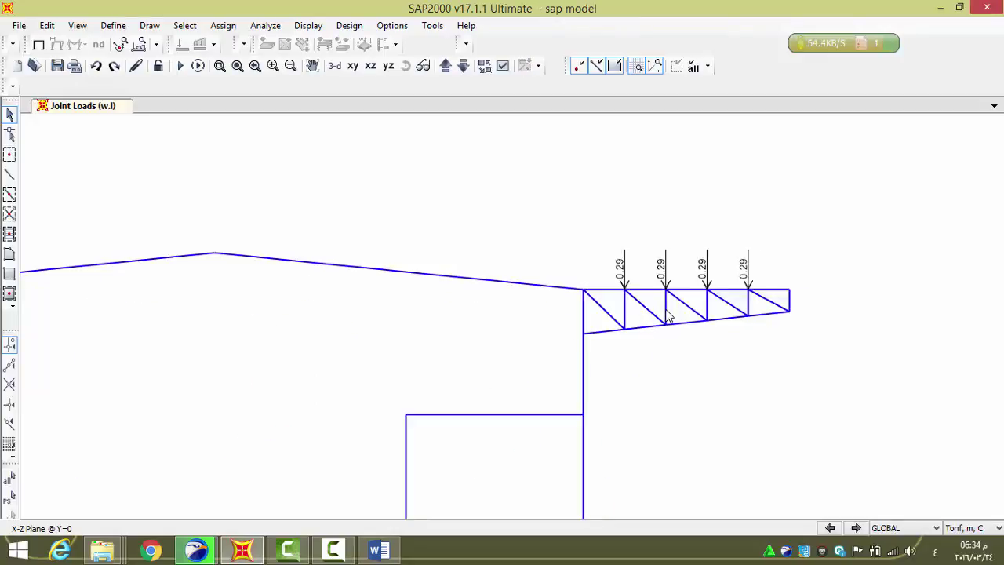
drag(600, 246, 759, 309)
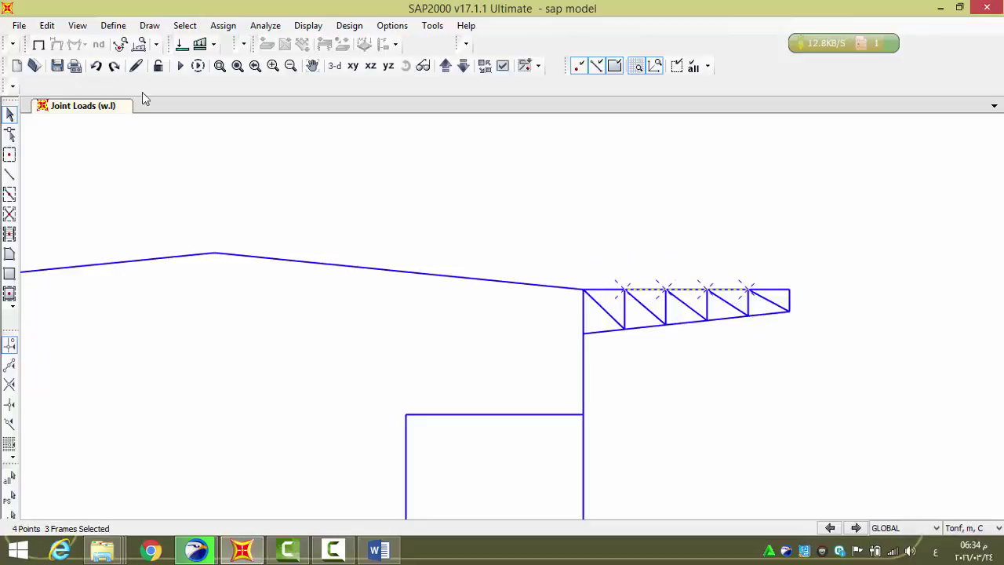
click(223, 25)
mouse_move(266, 181)
click(459, 182)
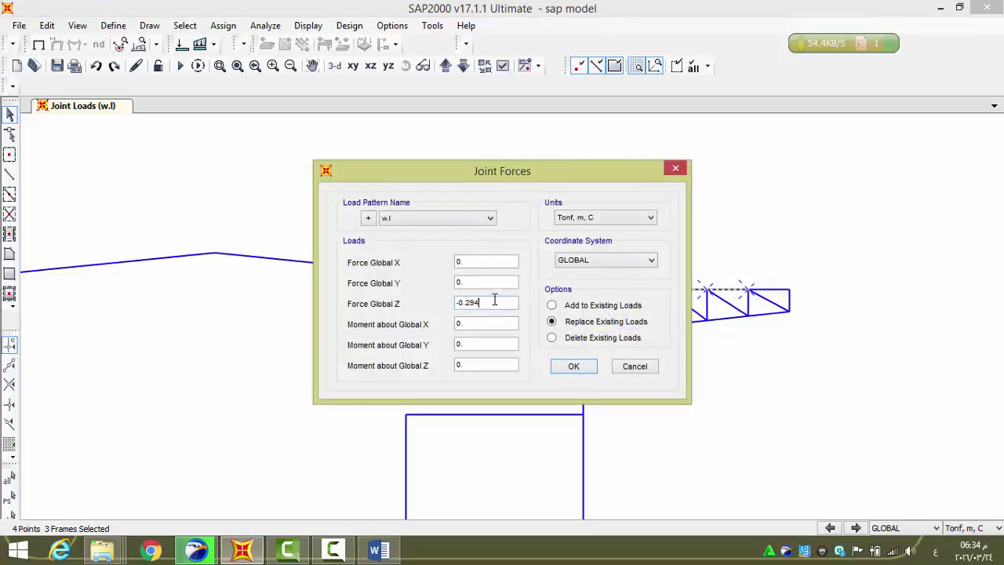
drag(494, 299, 459, 304)
click(458, 303)
key(Delete)
click(573, 366)
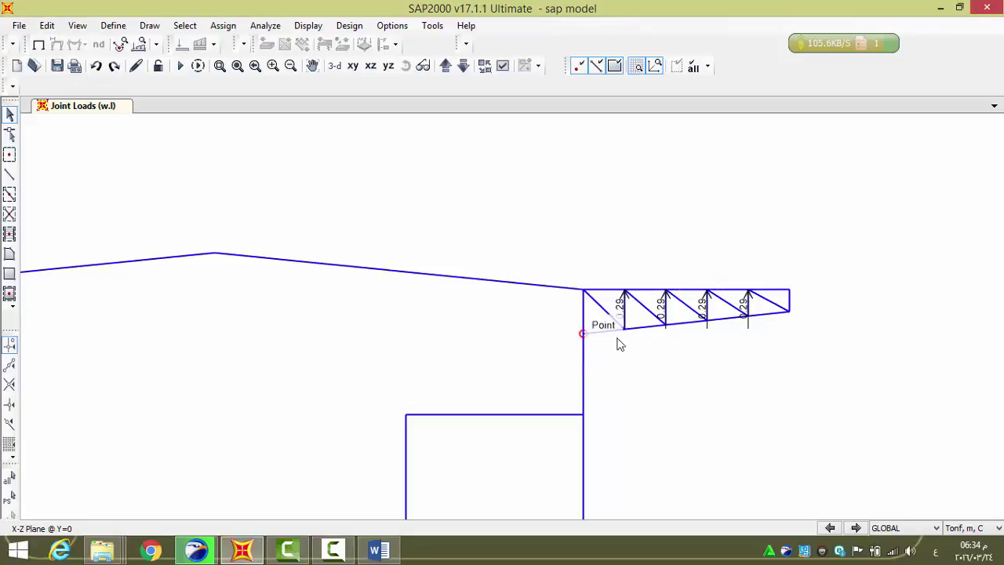
Assign a Global Z joint force of 0.15 Tonf, pattern w.l, to the two end joints of the truss's top chord
scroll(769, 319, up, 5)
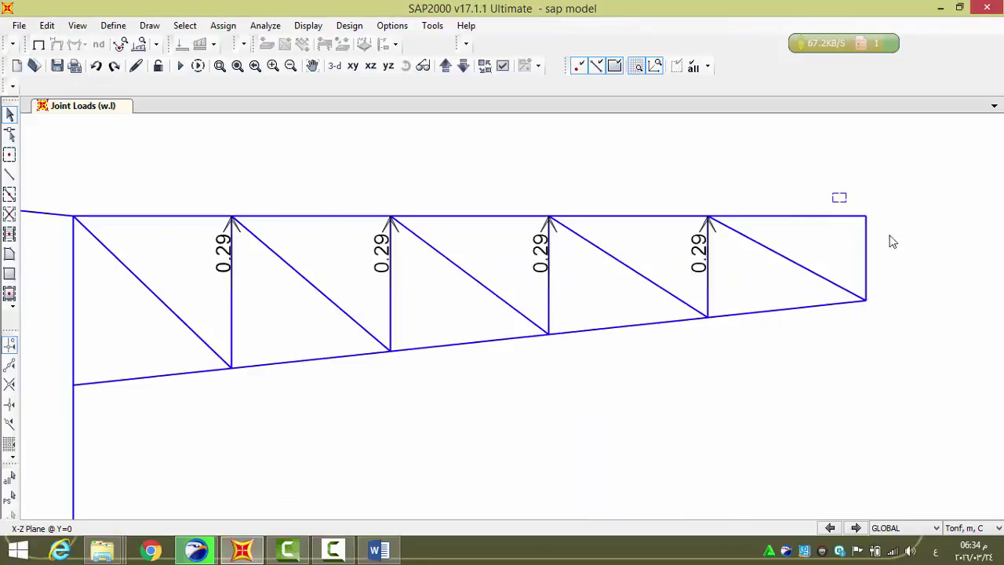
drag(893, 242, 909, 286)
scroll(910, 286, down, 2)
drag(277, 199, 367, 300)
click(222, 26)
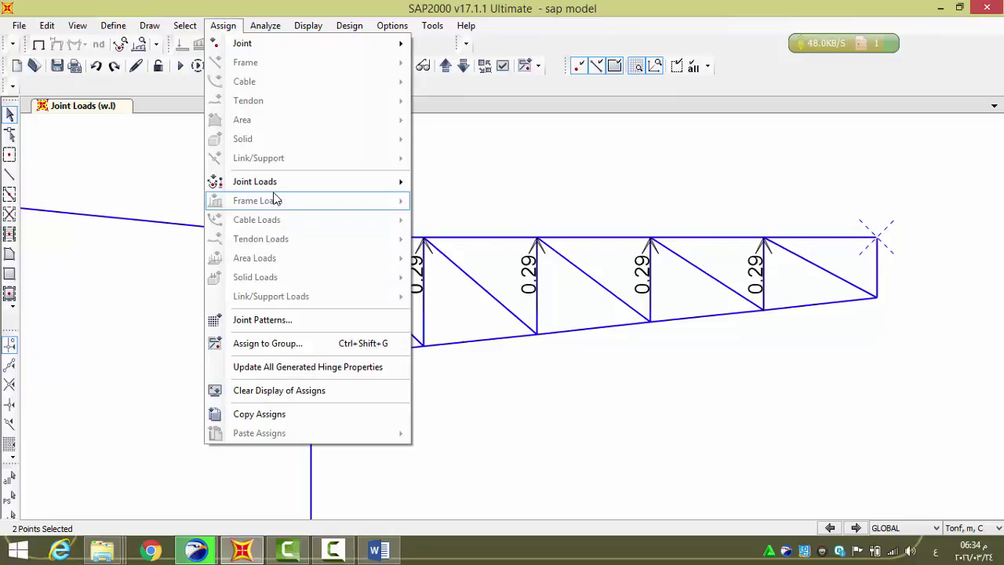
mouse_move(364, 183)
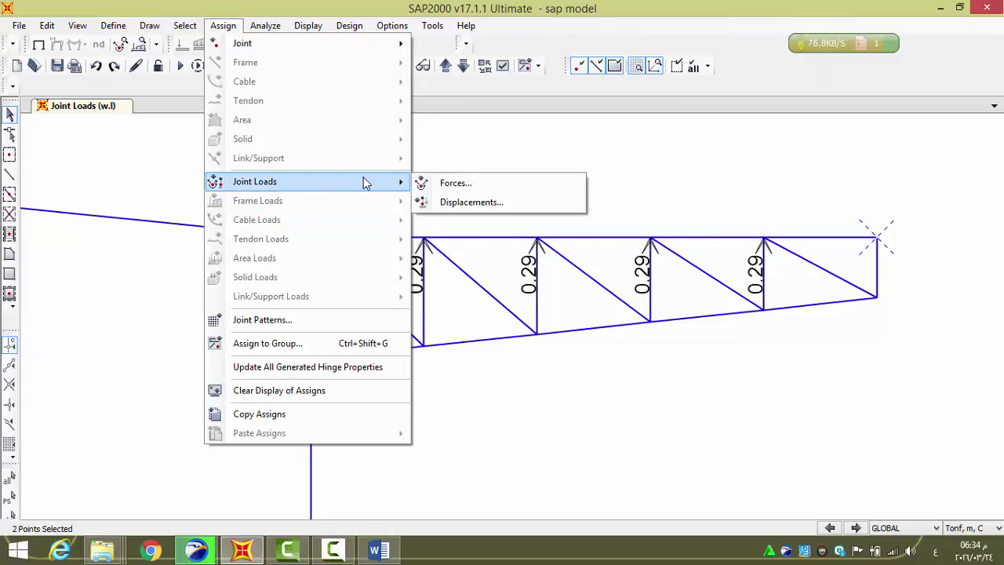
click(455, 182)
click(483, 305)
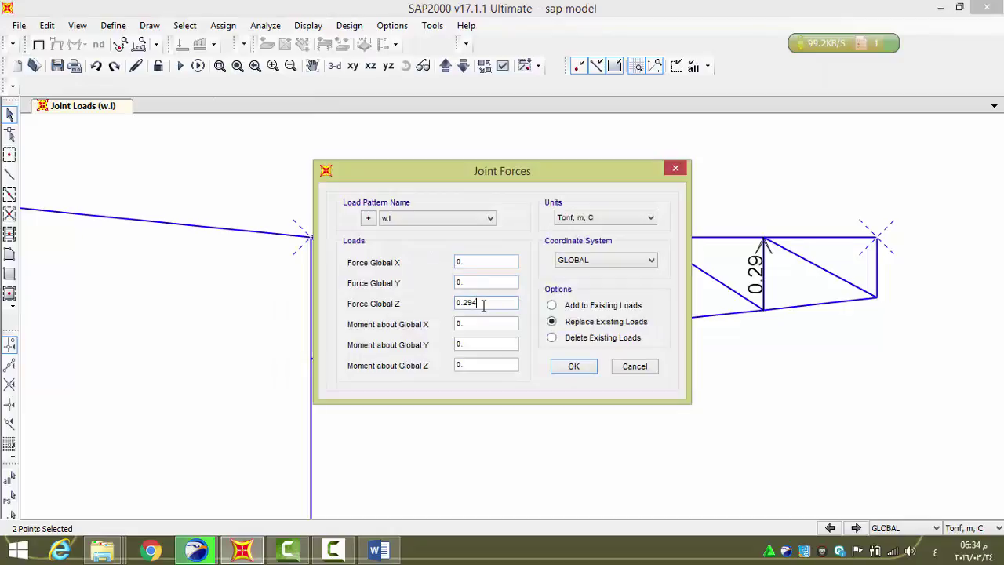
text(15)
click(574, 367)
scroll(777, 269, down, 3)
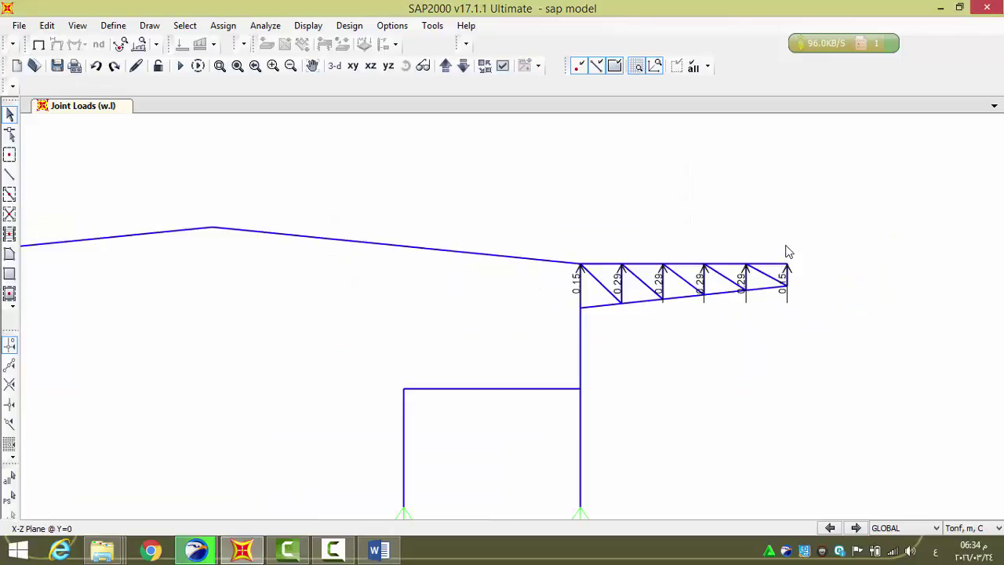
scroll(815, 249, down, 1)
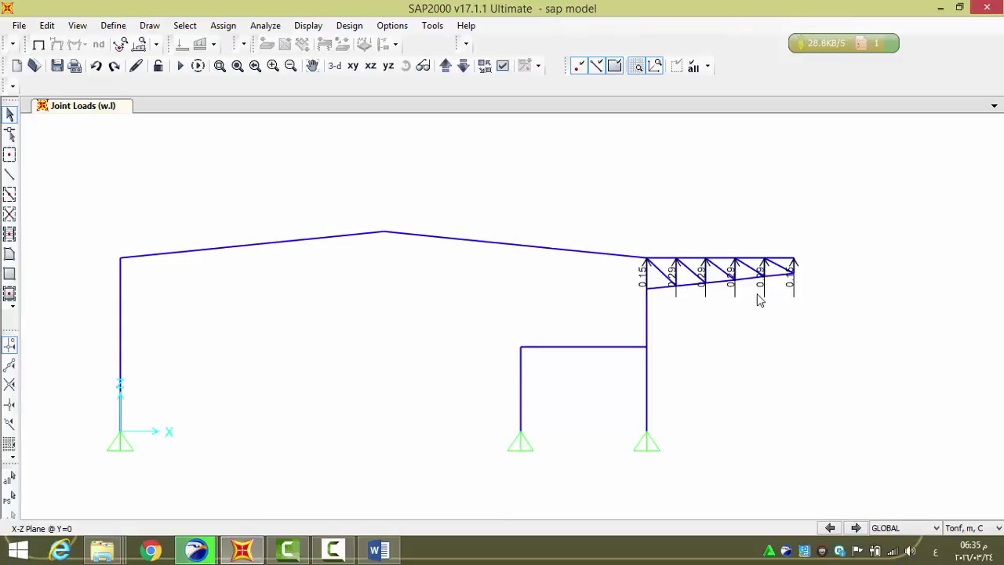
scroll(793, 286, up, 2)
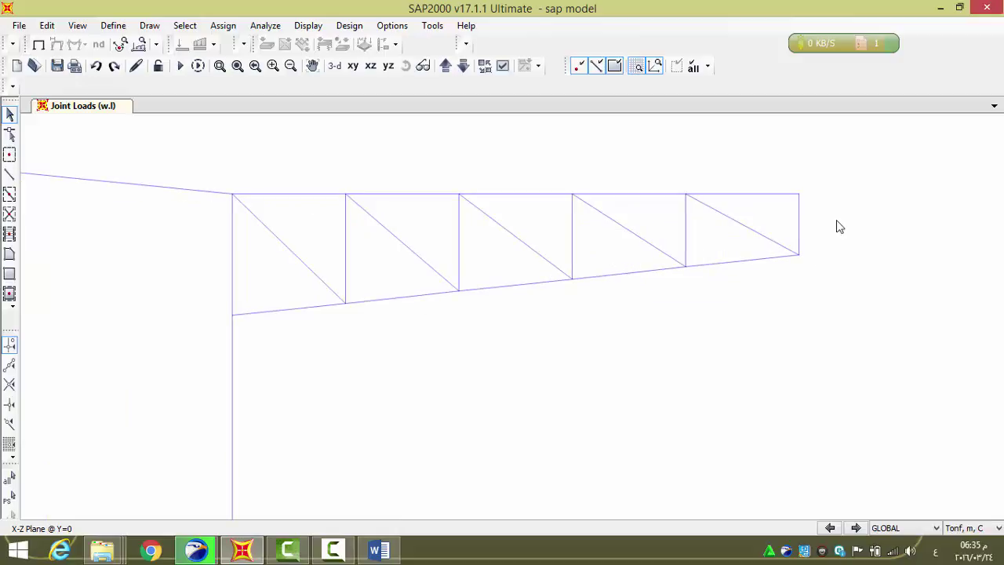
drag(841, 178, 778, 276)
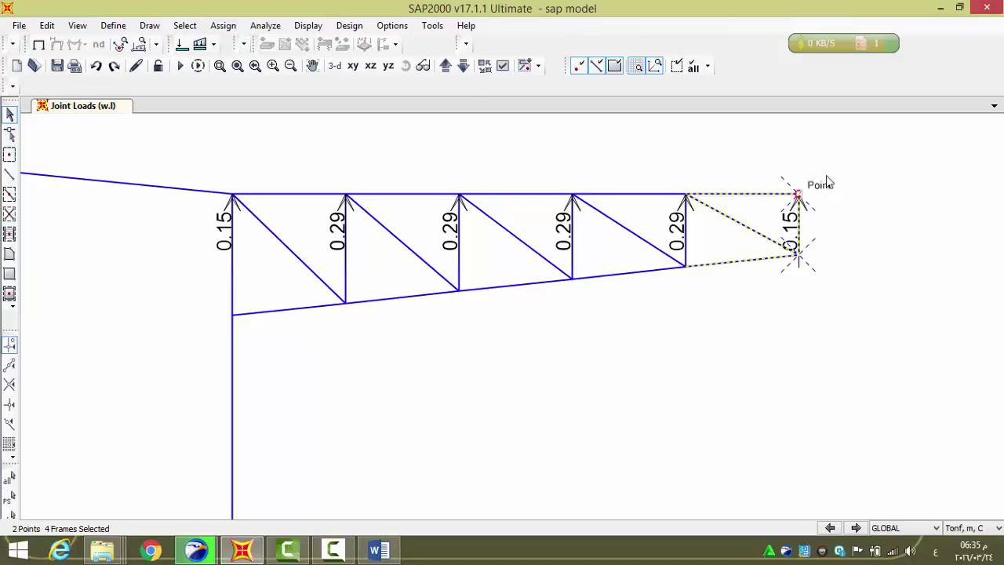
scroll(837, 202, up, 3)
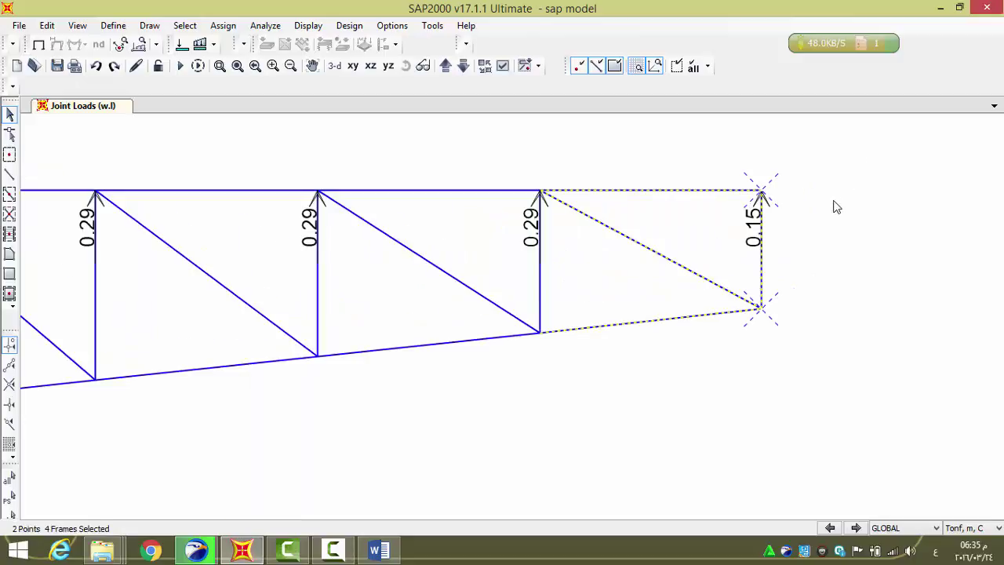
scroll(851, 258, down, 2)
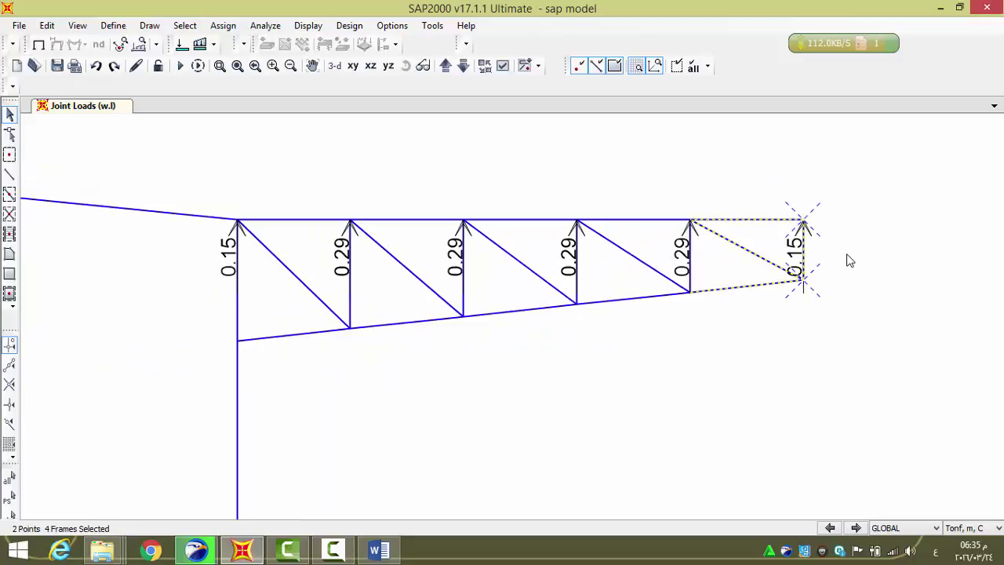
key(ctrl+q)
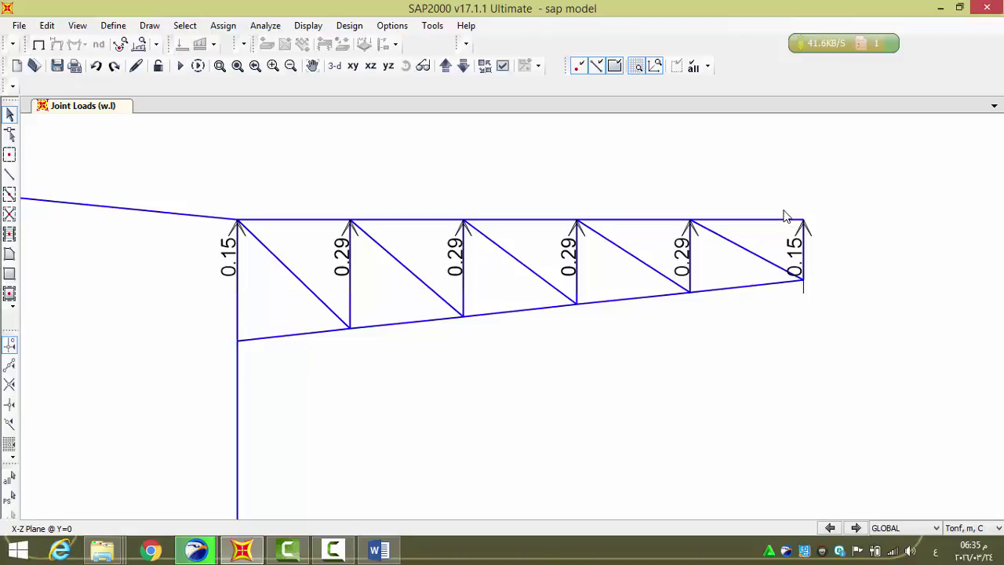
drag(785, 200, 829, 293)
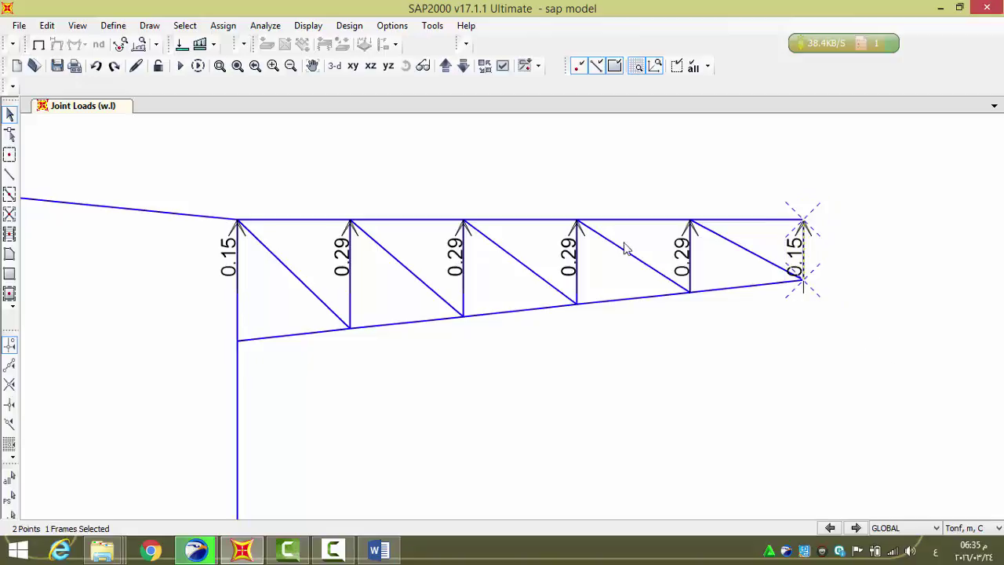
click(222, 26)
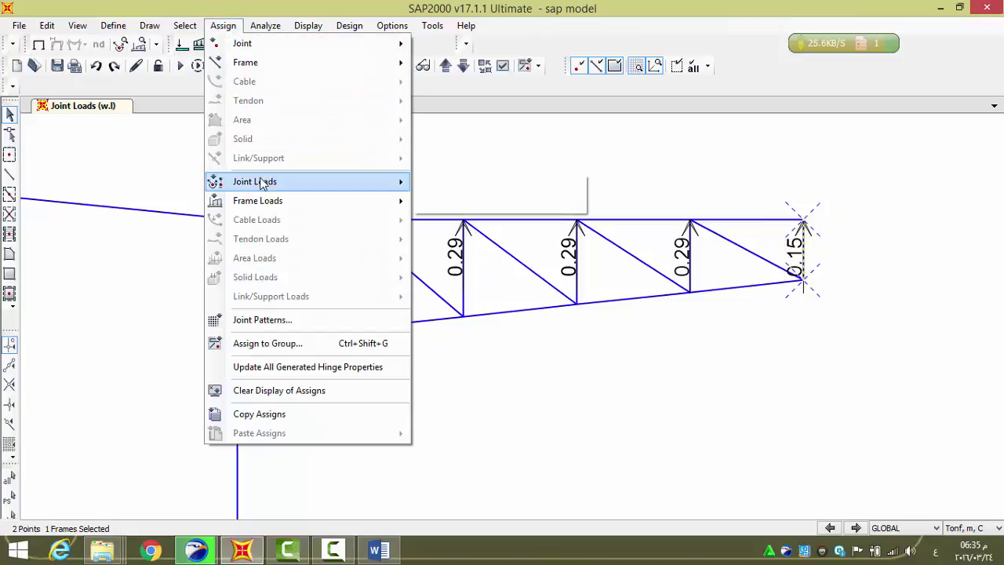
mouse_move(262, 182)
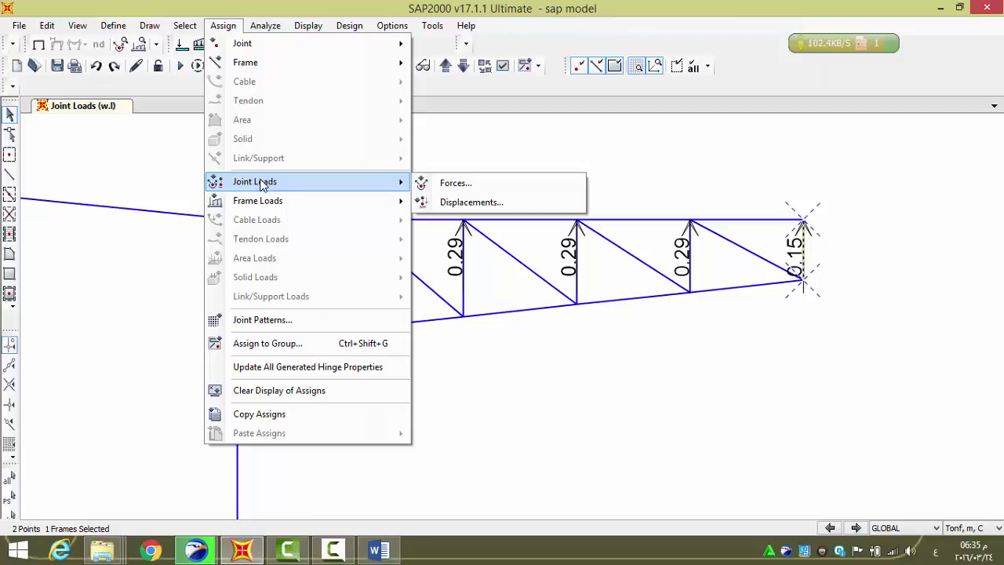
mouse_move(263, 204)
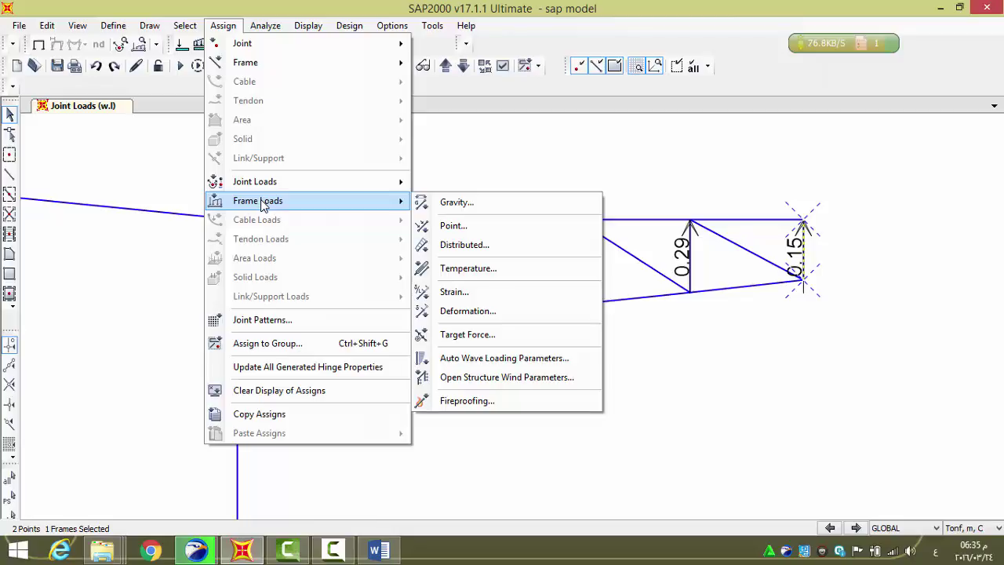
key(Escape)
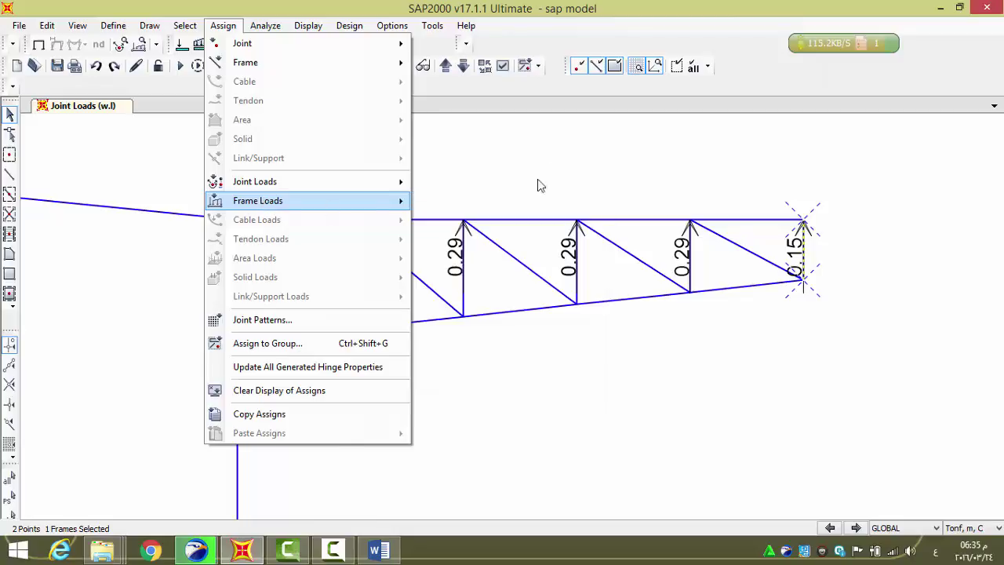
key(Escape)
drag(321, 181, 714, 275)
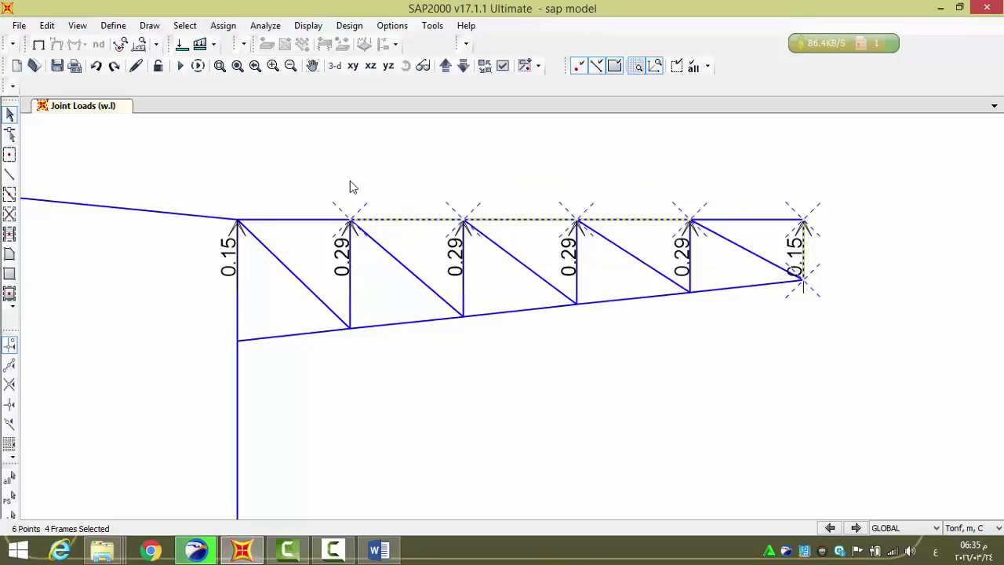
click(308, 128)
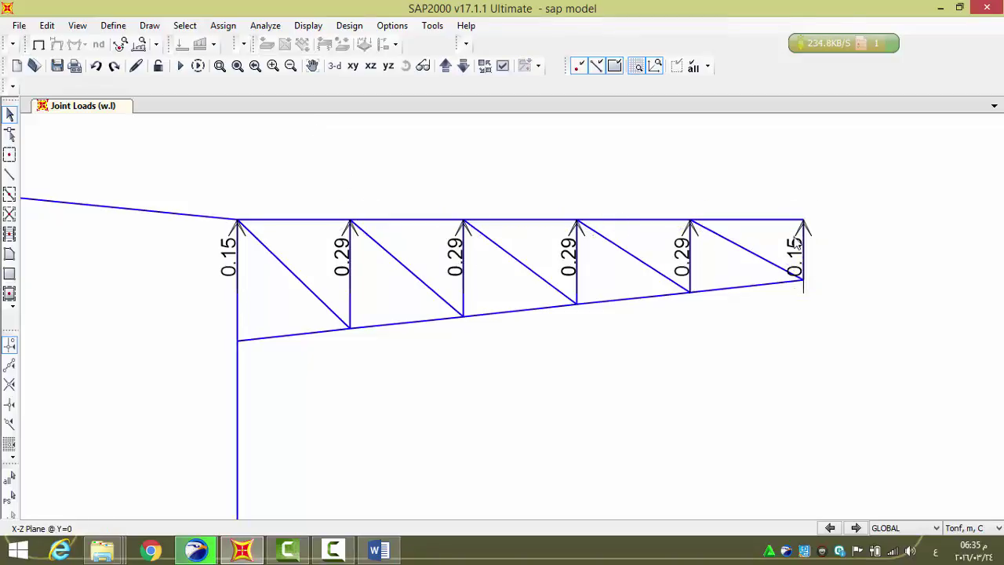
Check the lengths of the outermost top-chord member and the end vertical at the truss's free end
scroll(776, 234, up, 1)
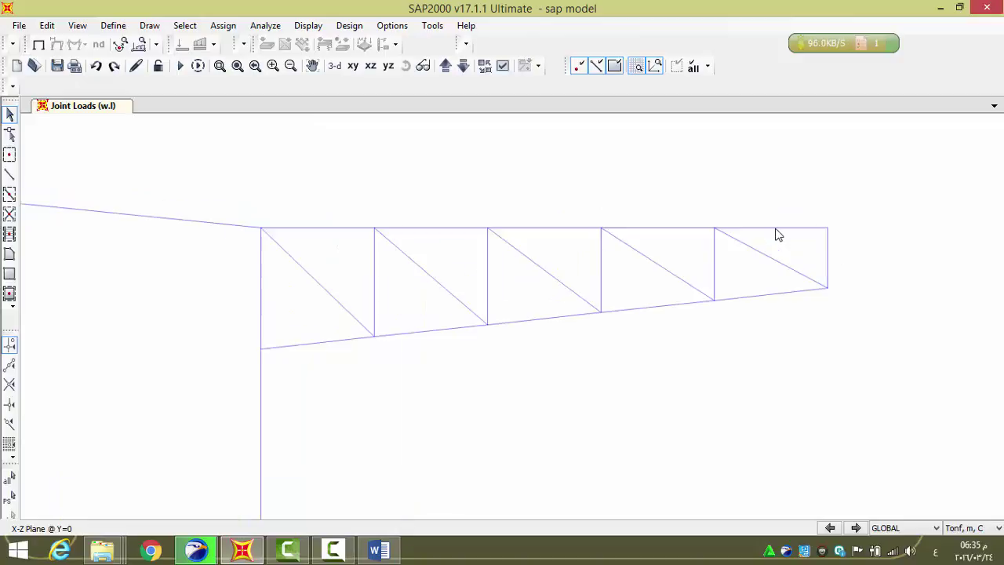
click(776, 232)
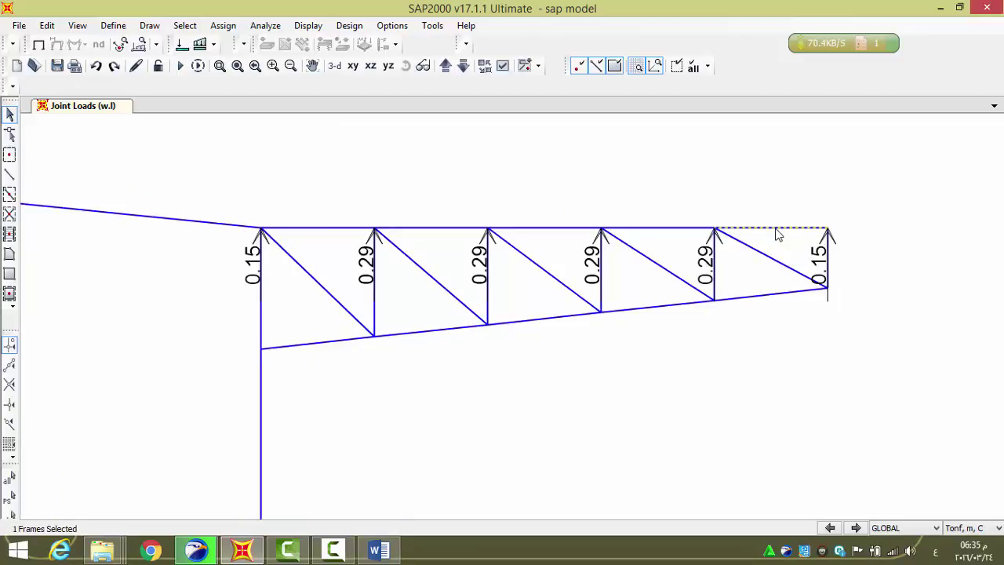
right_click(777, 234)
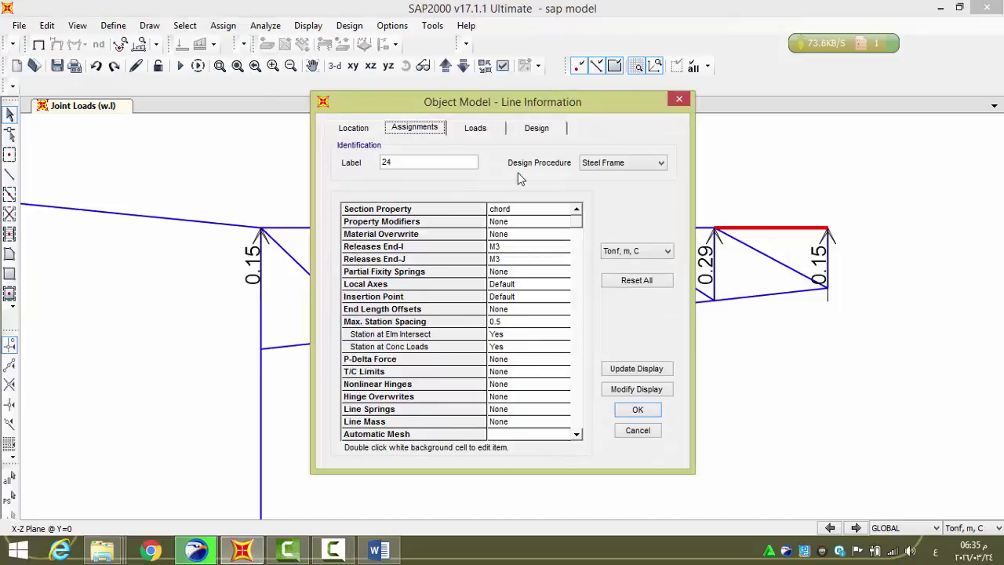
click(353, 128)
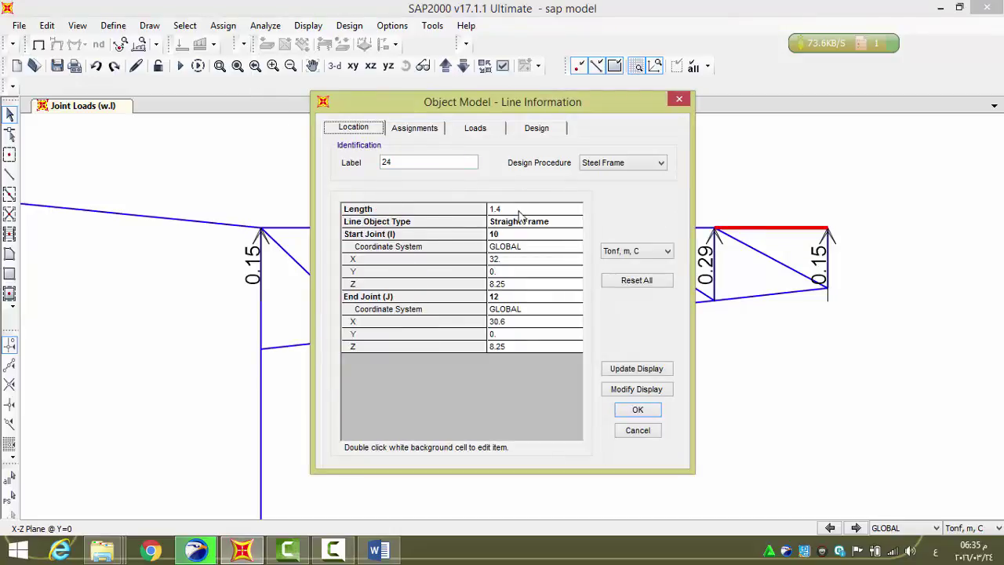
click(680, 102)
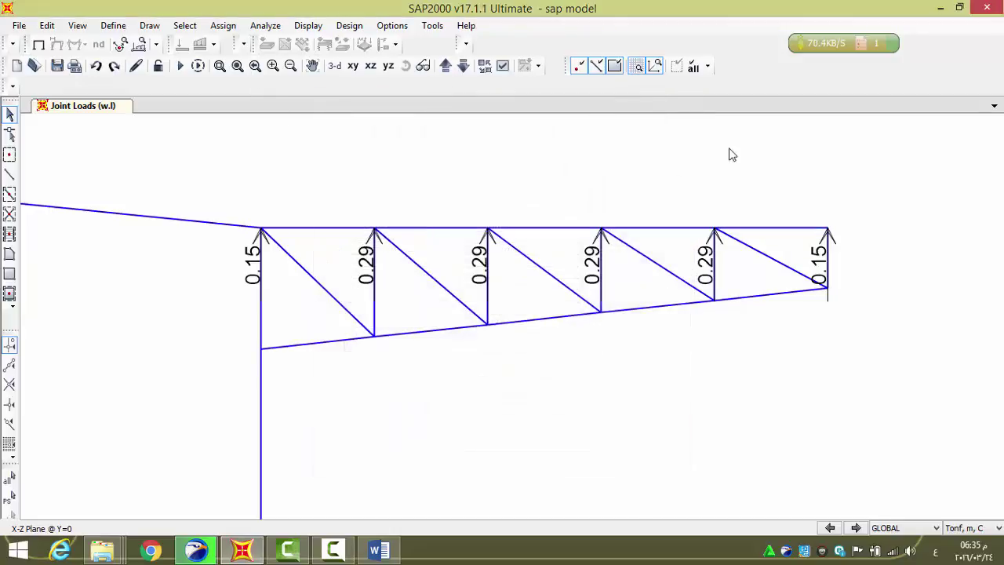
right_click(829, 267)
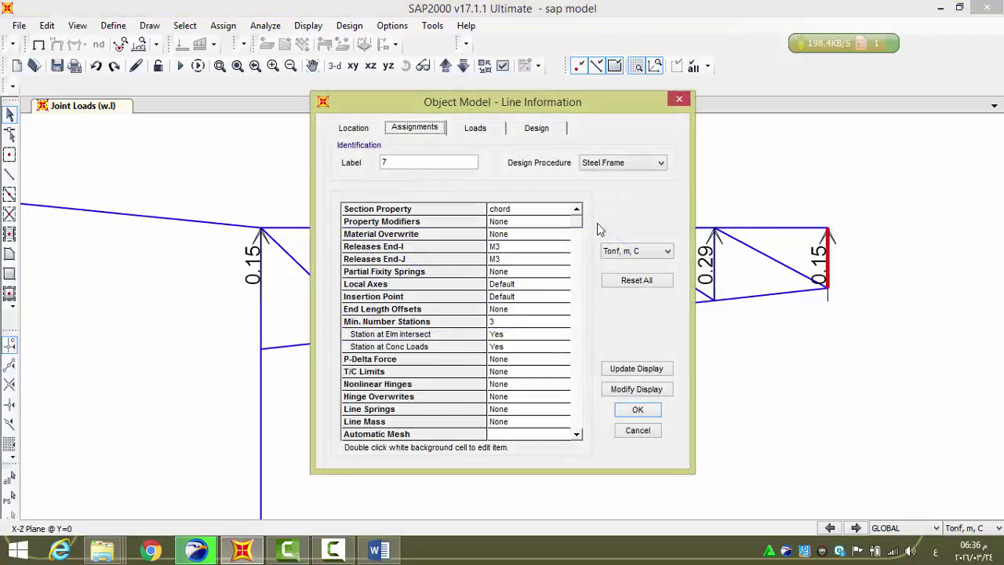
click(379, 130)
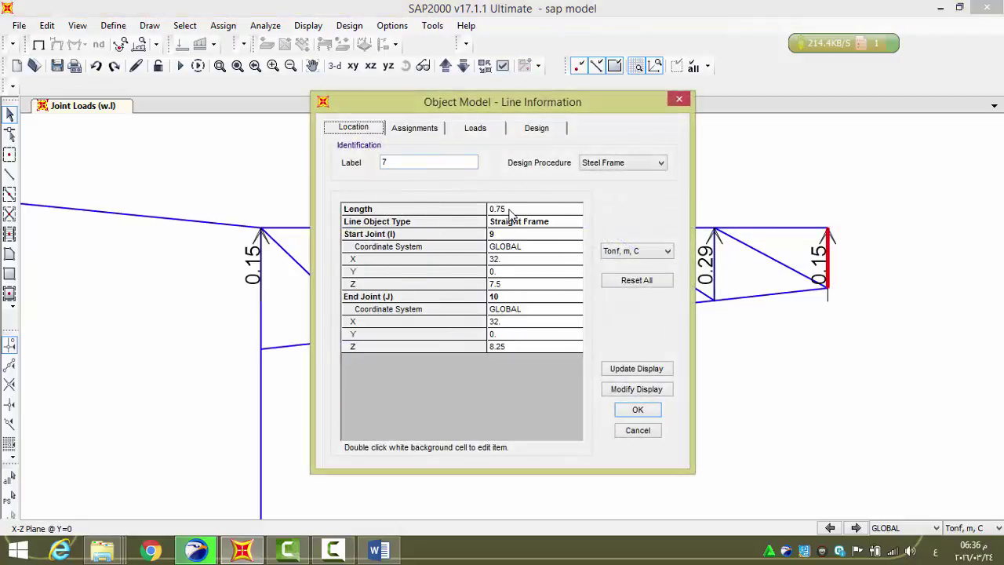
click(680, 99)
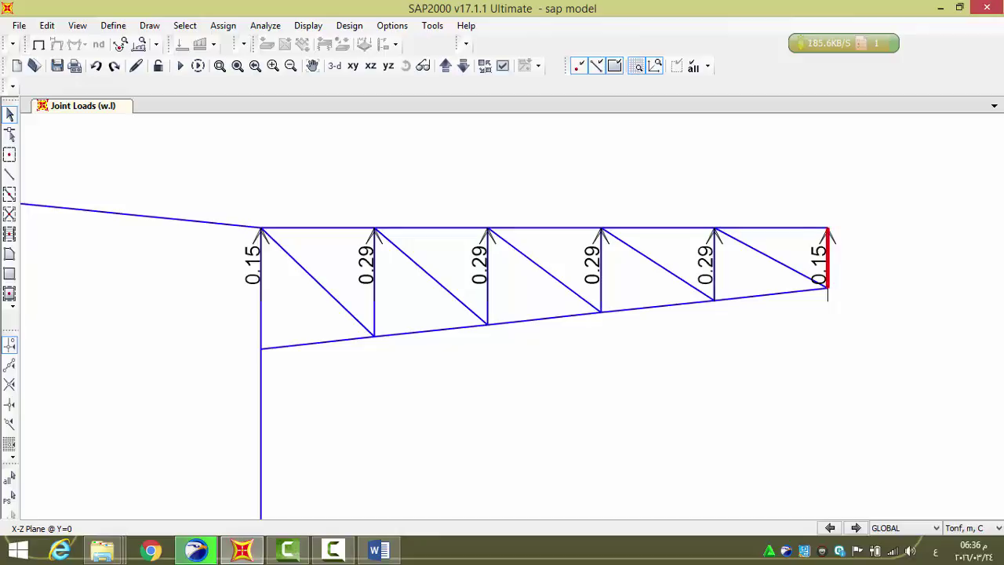
Add a Global X joint force of about 0.08 Tonf, pattern w.l, to the two joints at the truss's free end, keeping existing loads
drag(788, 205, 855, 302)
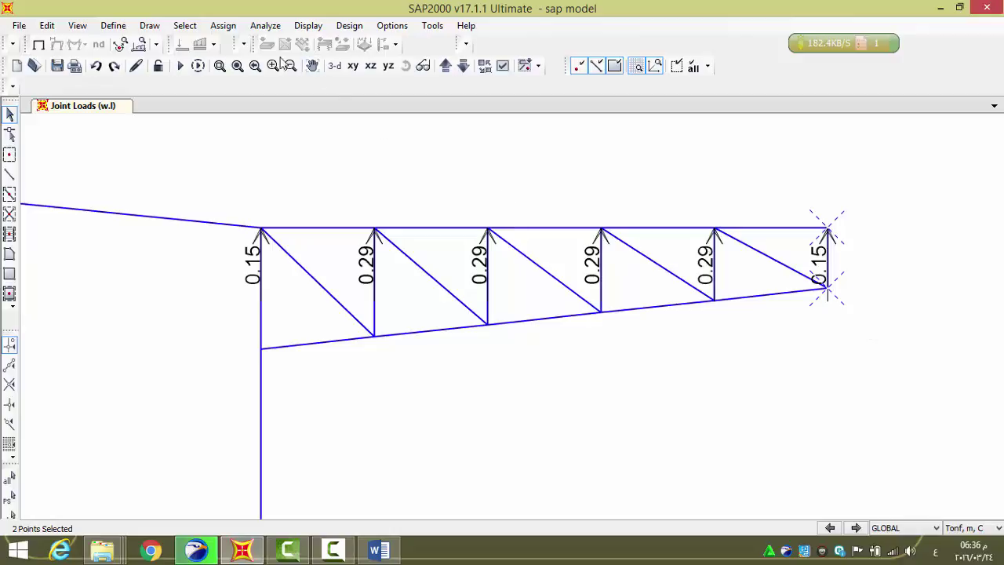
click(223, 25)
mouse_move(337, 187)
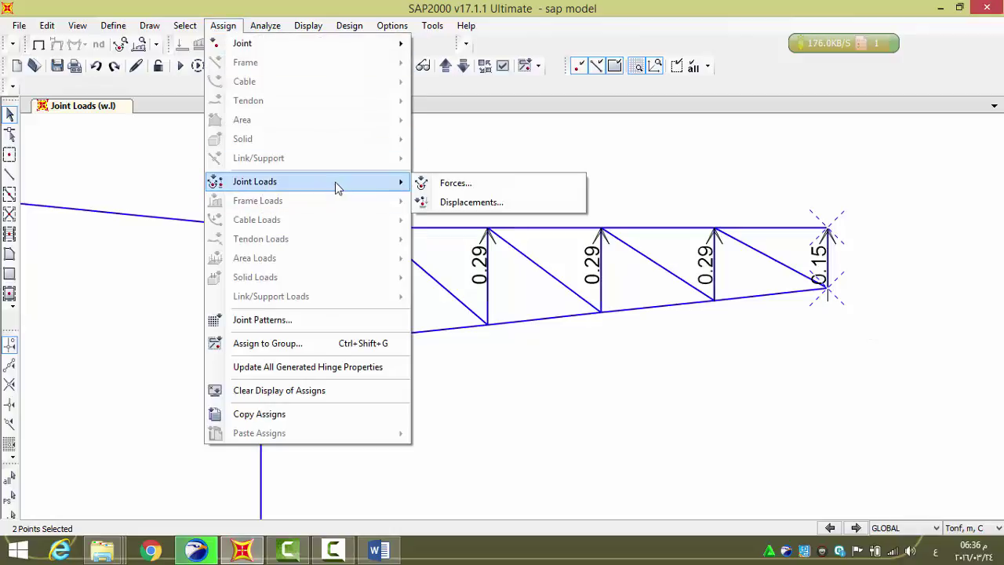
click(456, 184)
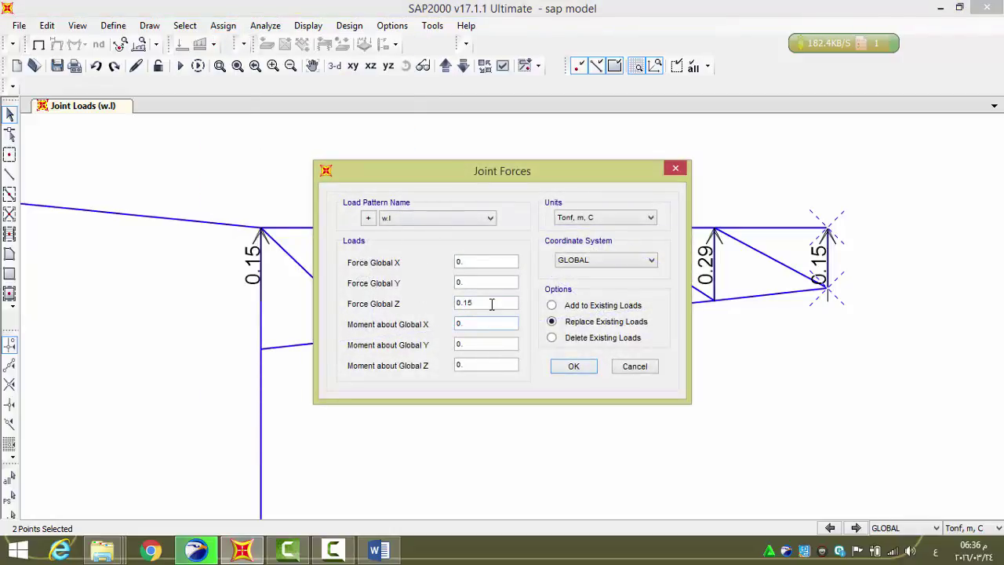
key(BackSpace)
key(BackSpace)
click(464, 262)
click(551, 305)
click(572, 368)
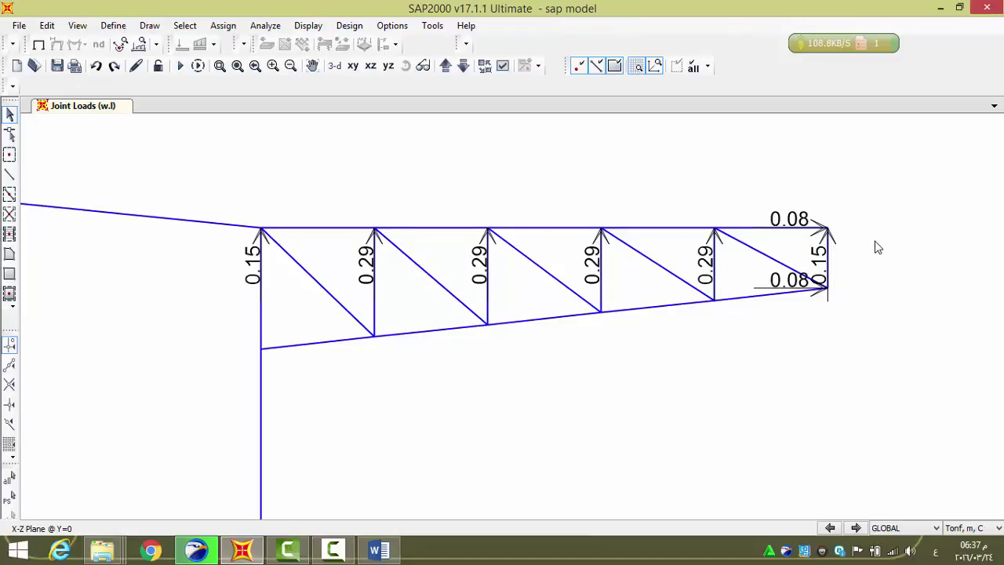
scroll(845, 213, down, 3)
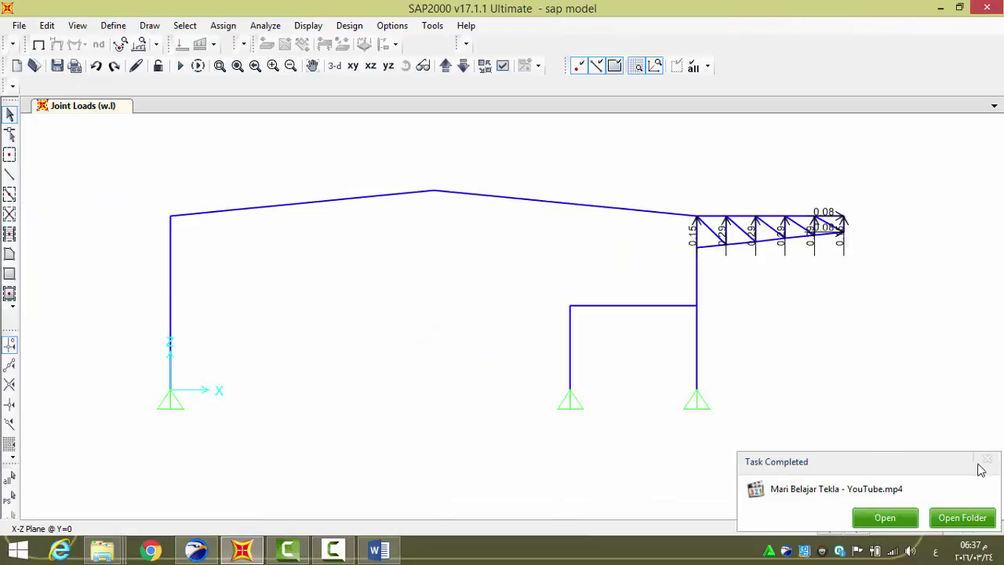
click(978, 465)
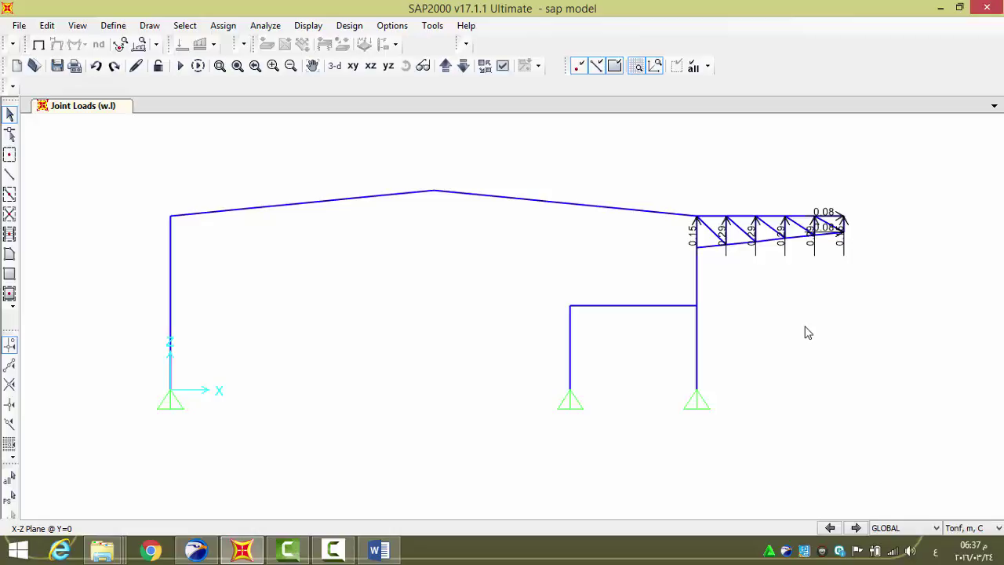
mouse_move(621, 279)
mouse_down()
mouse_move(560, 332)
mouse_move(471, 370)
mouse_up()
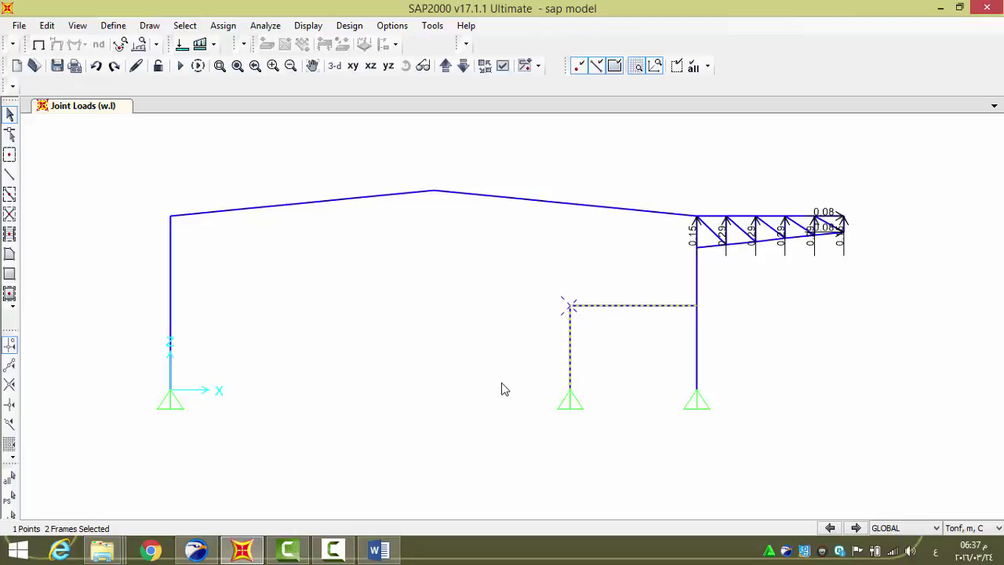
key(ctrl+q)
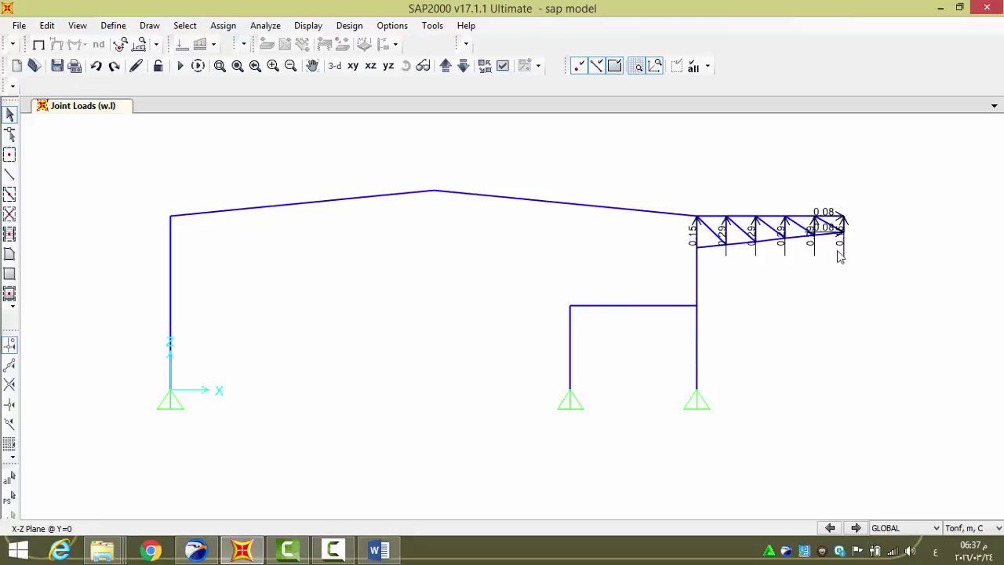
middle_drag(805, 291, 815, 319)
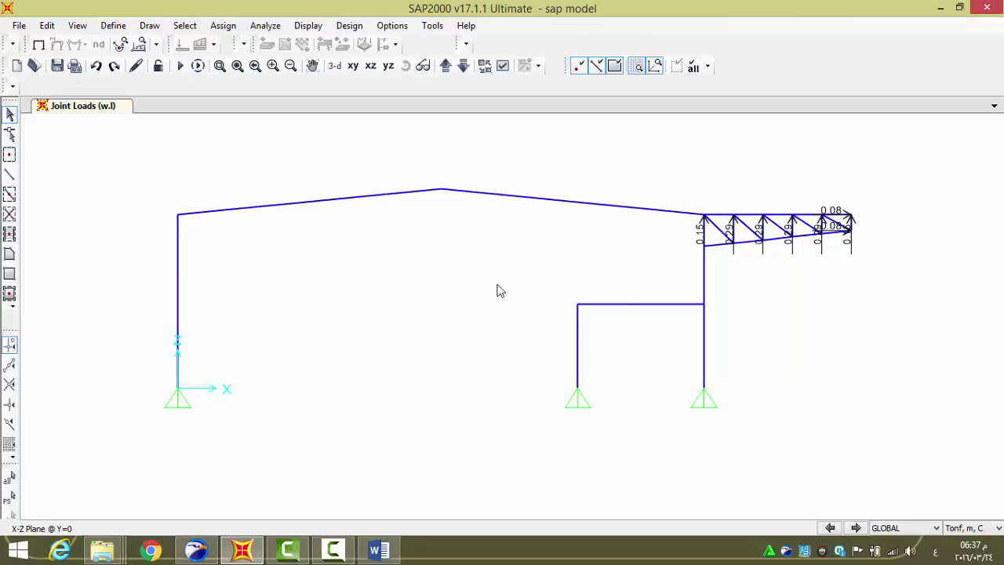
Select the column supporting the truss and its adjoining rafter, and start a frame distributed load with pattern w.r
click(703, 282)
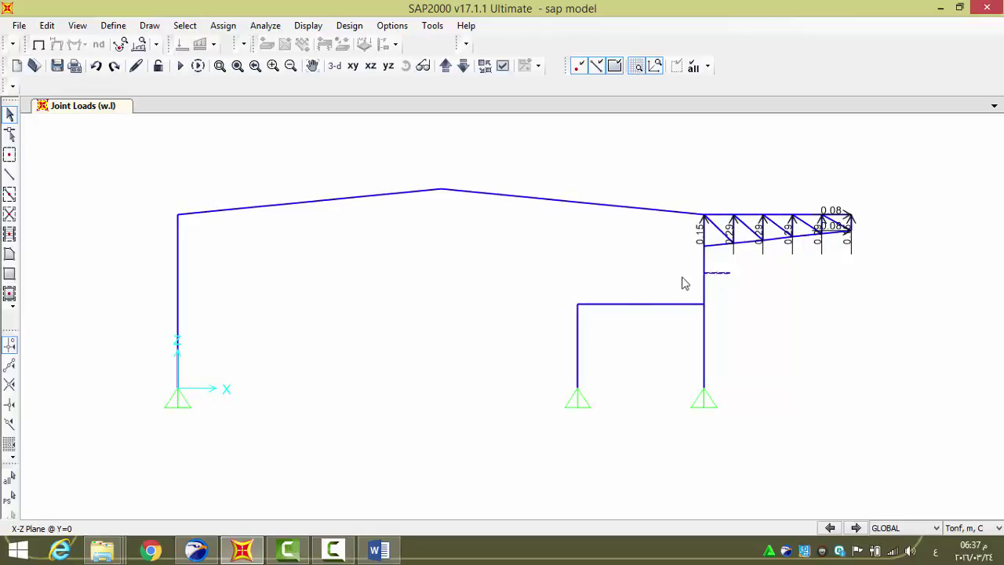
click(588, 204)
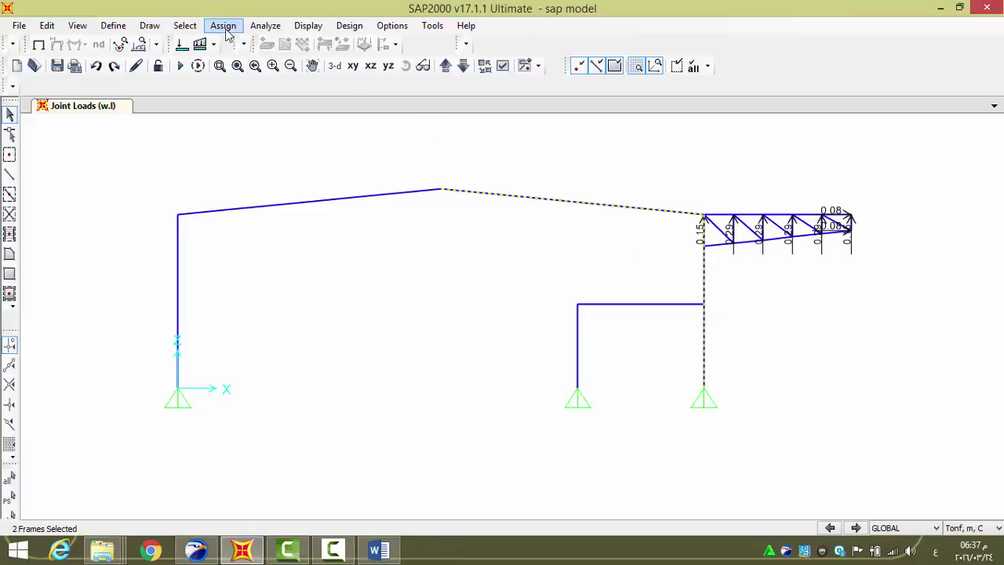
click(200, 44)
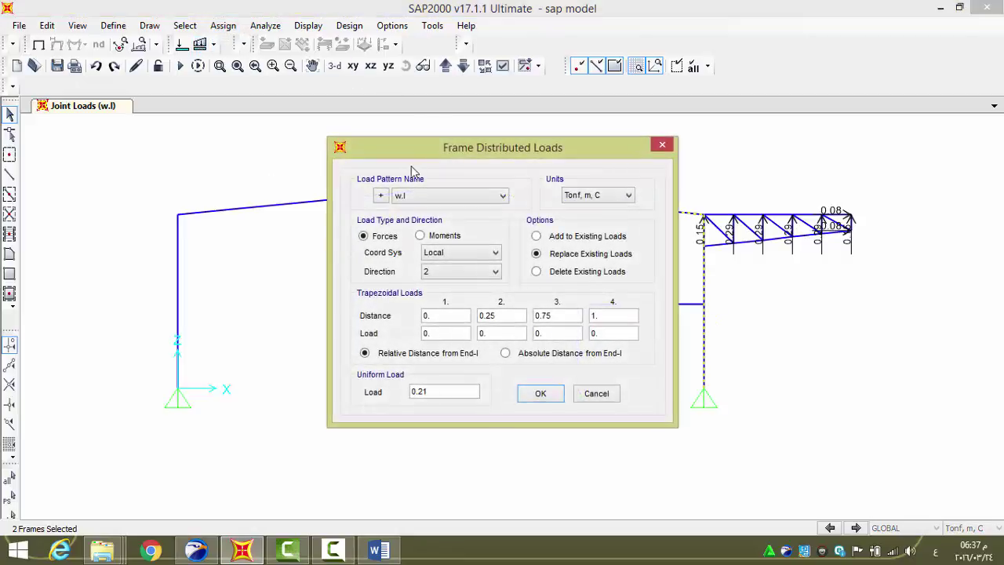
click(362, 186)
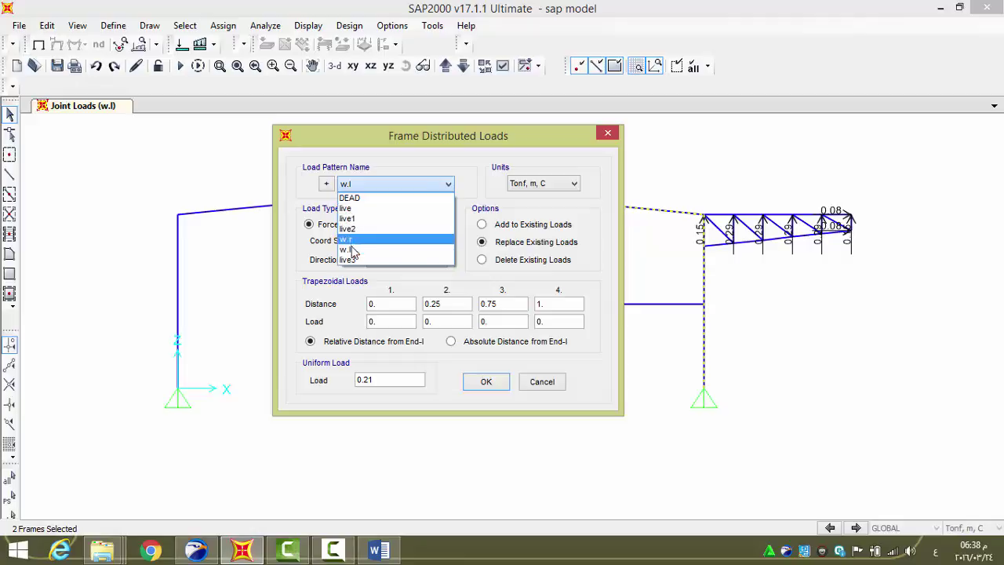
click(346, 239)
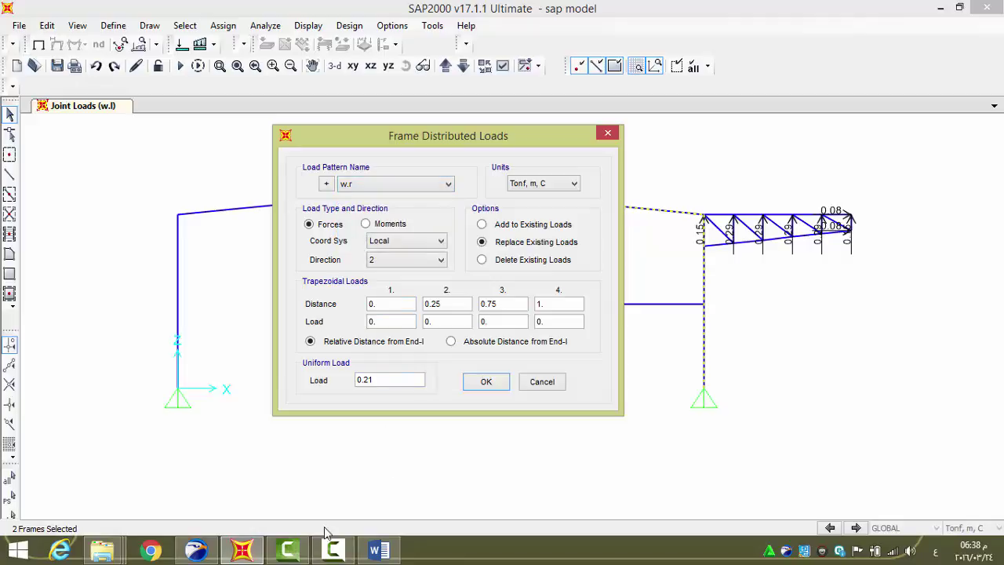
Switch to the Word document and look up the distributed wind load Wc1 in the frame's wind loads table
click(378, 550)
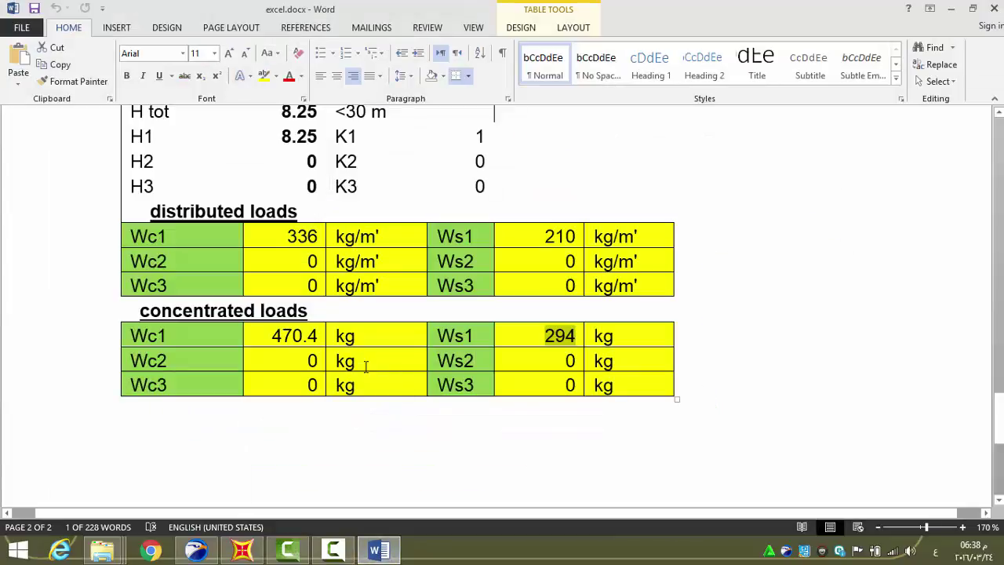
scroll(347, 366, up, 10)
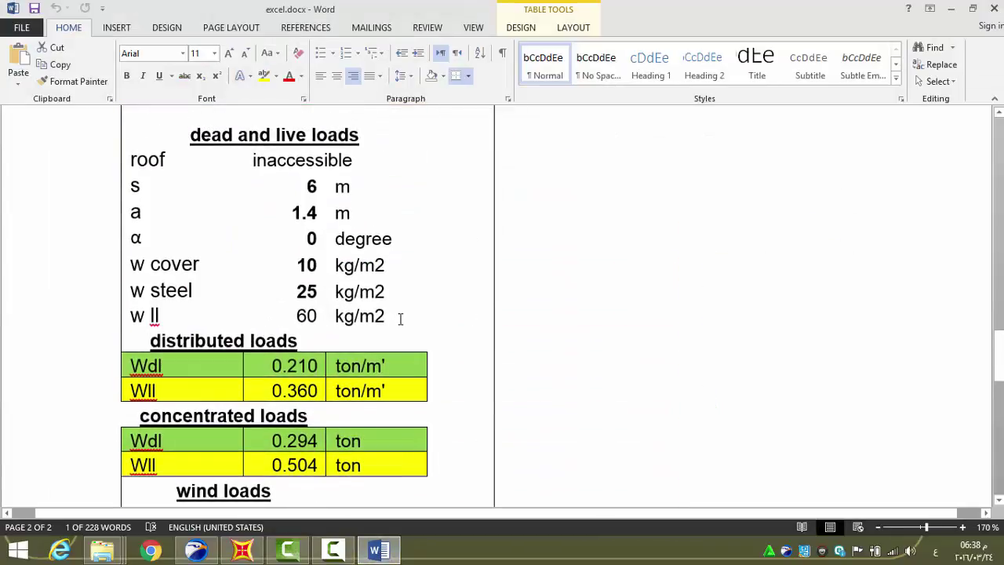
scroll(397, 325, up, 6)
scroll(398, 325, up, 5)
scroll(353, 257, down, 2)
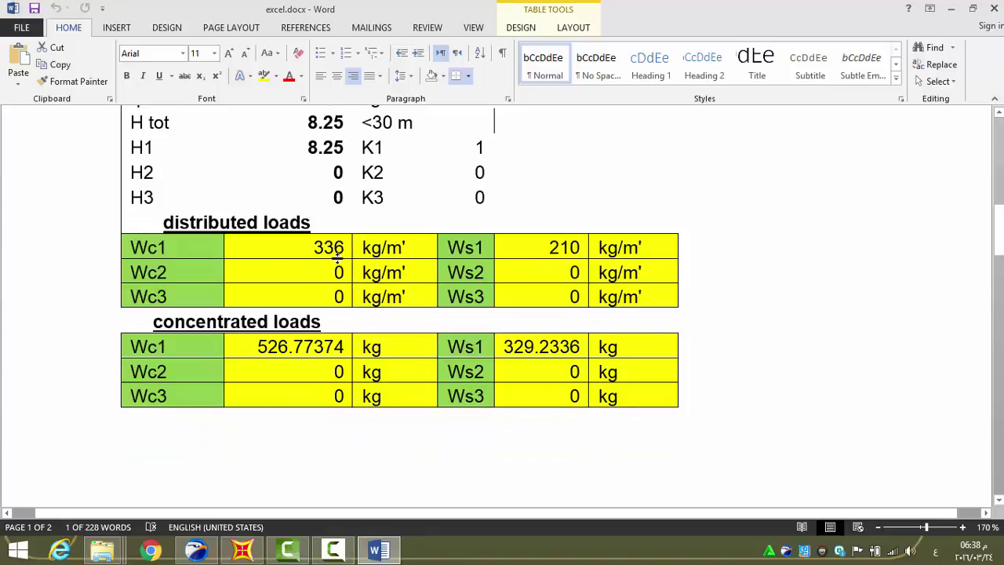
drag(348, 248, 316, 249)
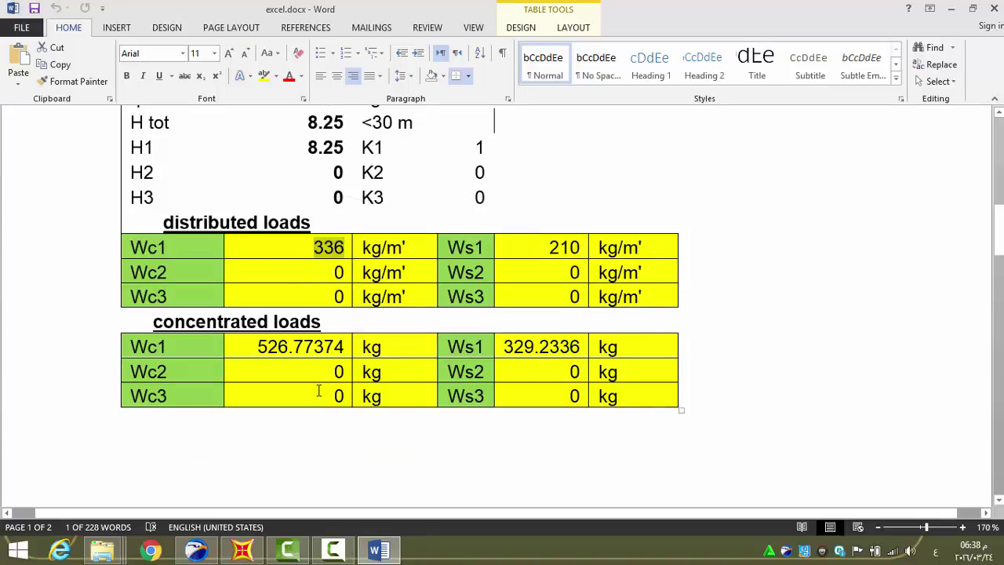
Return to SAP2000 and assign a uniform load of -0.336 Tonf/m, pattern w.r, local direction 2, to the truss-side column and rafter
click(242, 549)
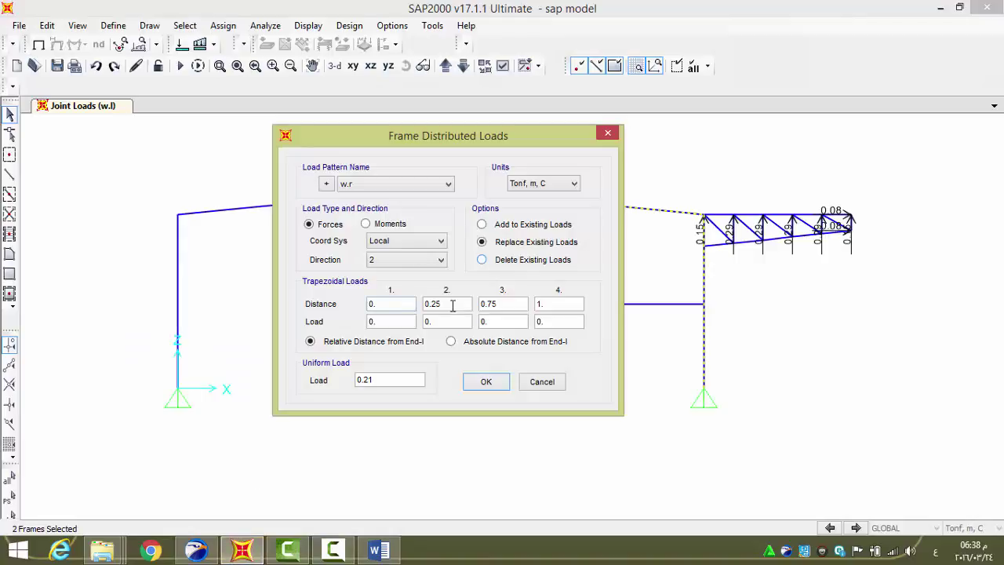
click(385, 380)
key(BackSpace)
text(-.336)
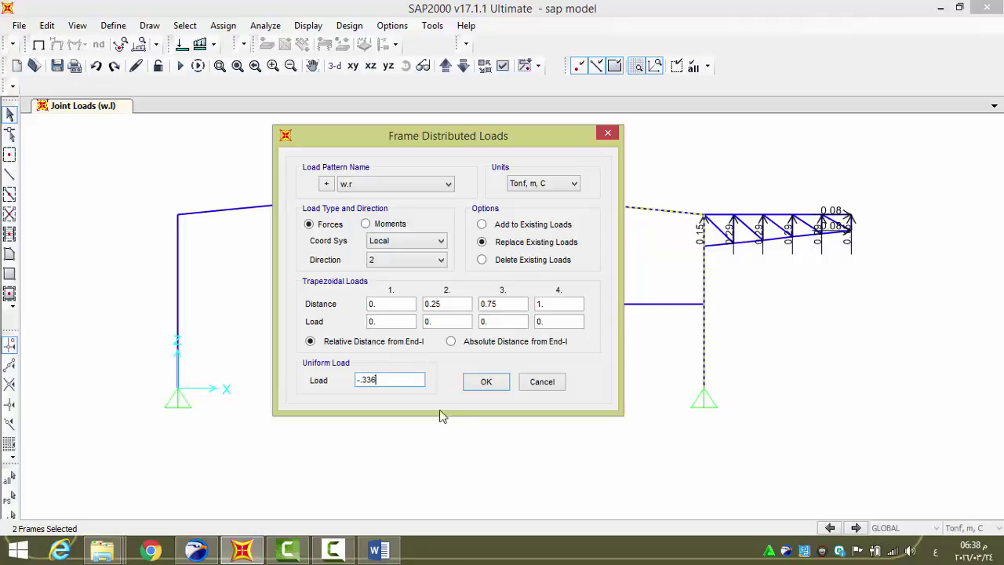
click(485, 381)
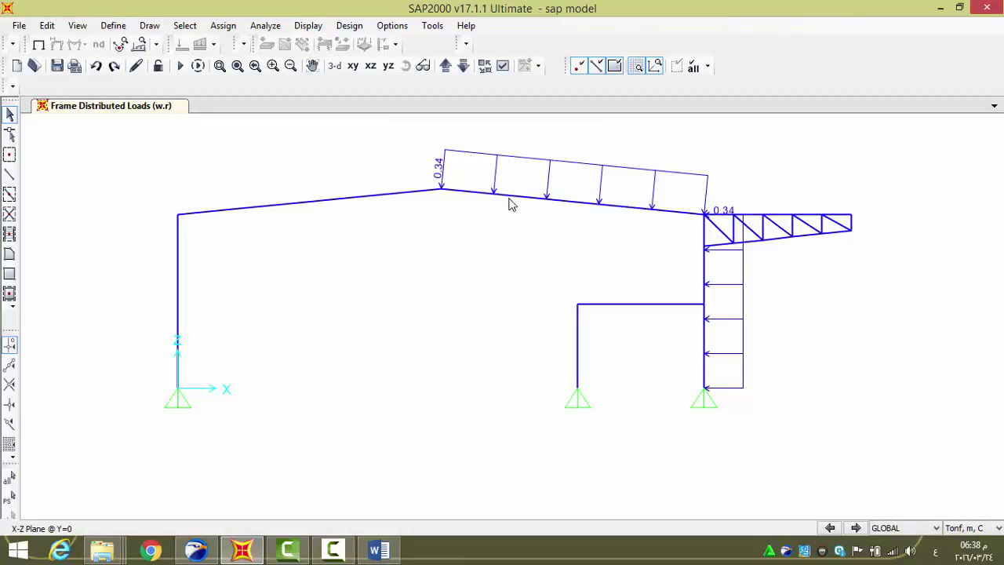
click(530, 202)
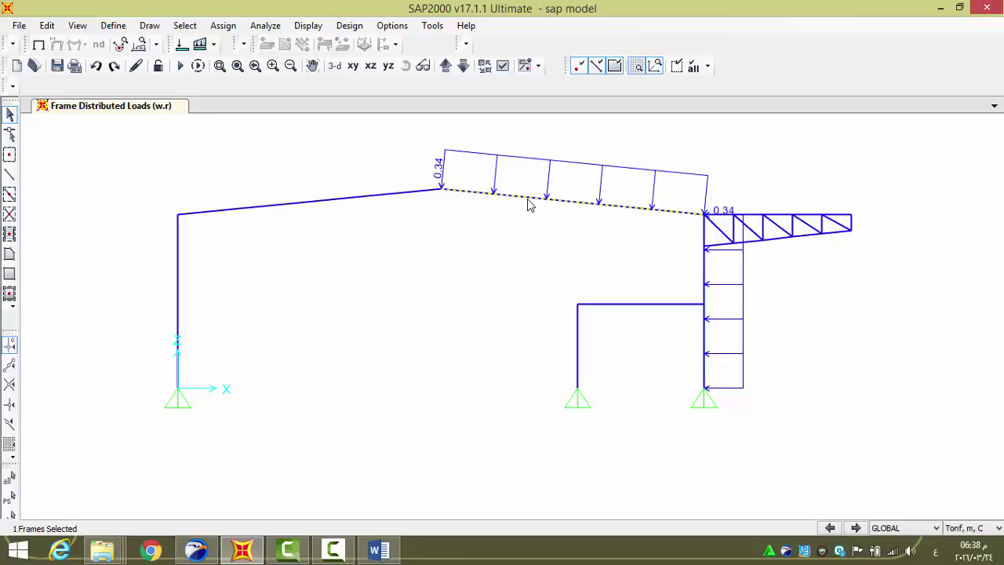
Assign only the column supporting the truss a uniform w.r load of -0.336 Tonf/m in local direction 2
click(706, 275)
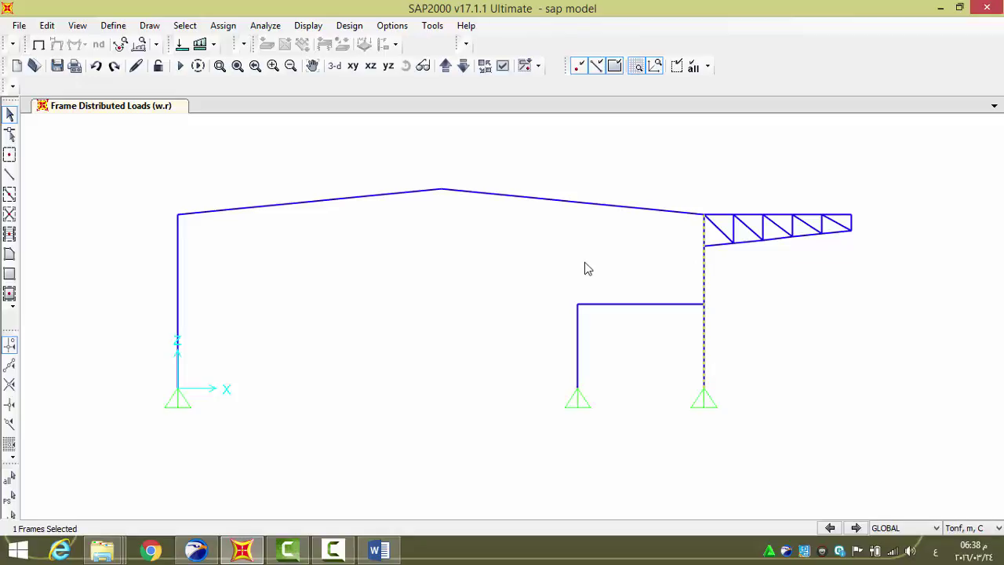
click(197, 44)
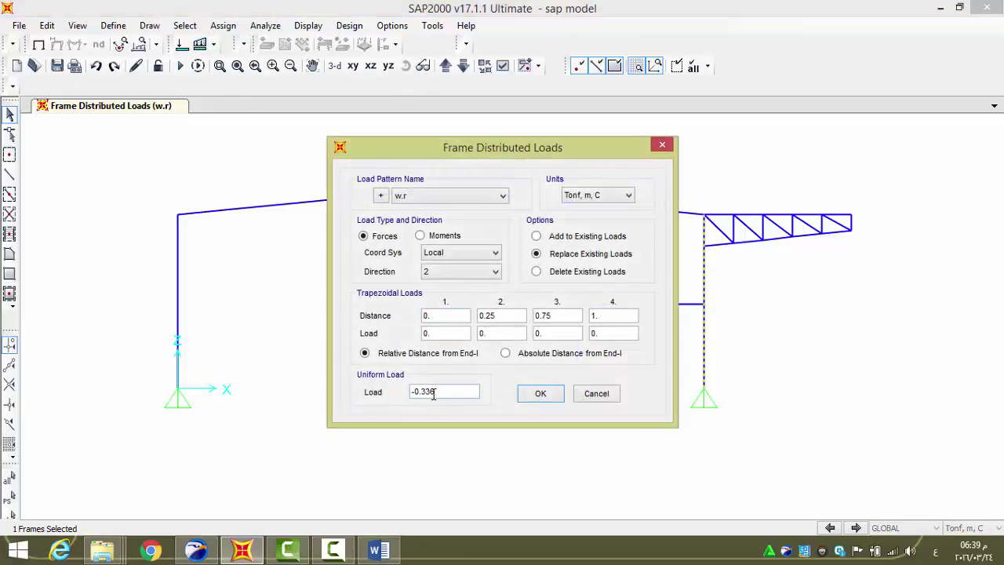
click(540, 394)
Assign the rafter adjoining the truss-side column a uniform w.r load of 0.336 Tonf/m in local direction 2
drag(587, 166, 559, 221)
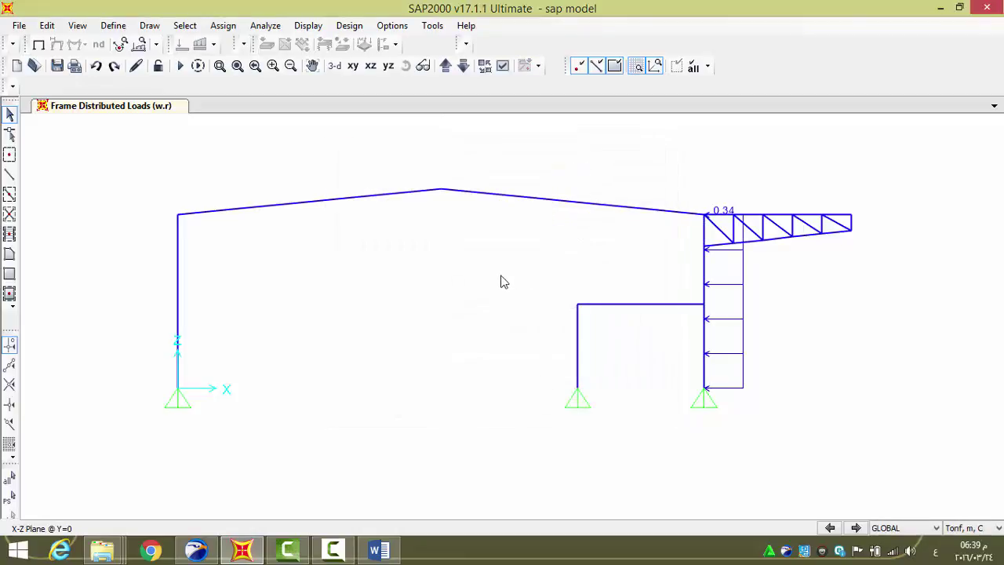
click(200, 45)
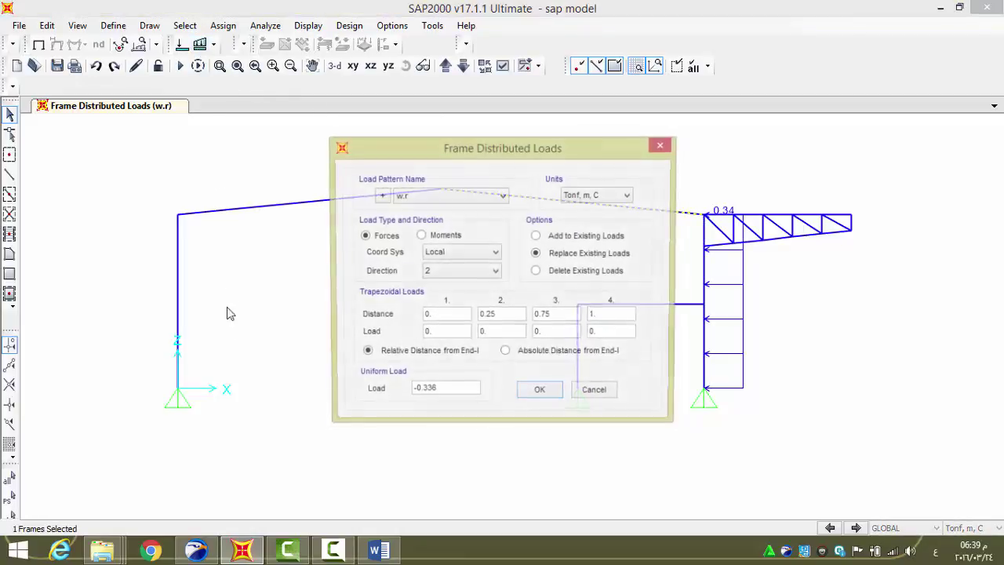
click(413, 392)
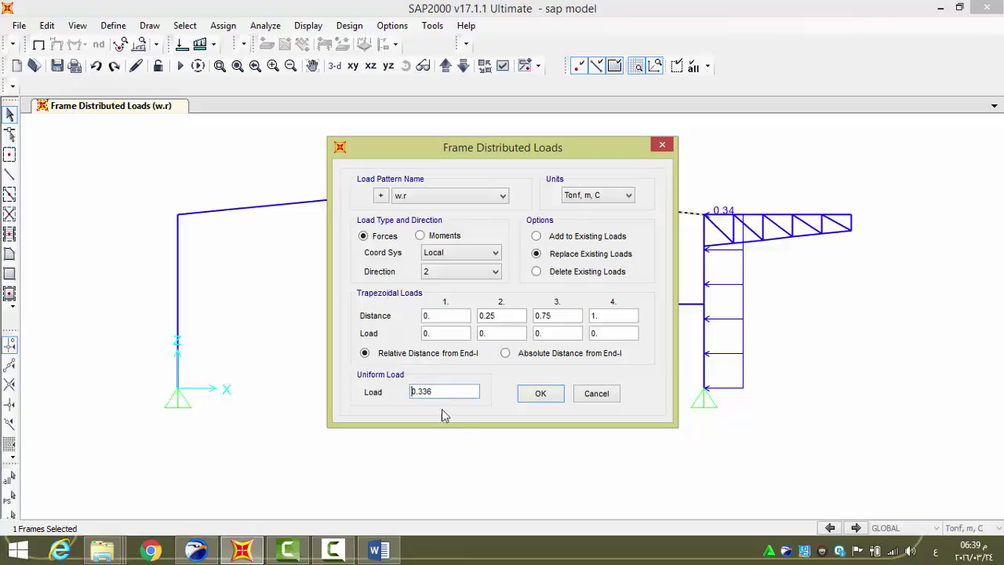
click(530, 396)
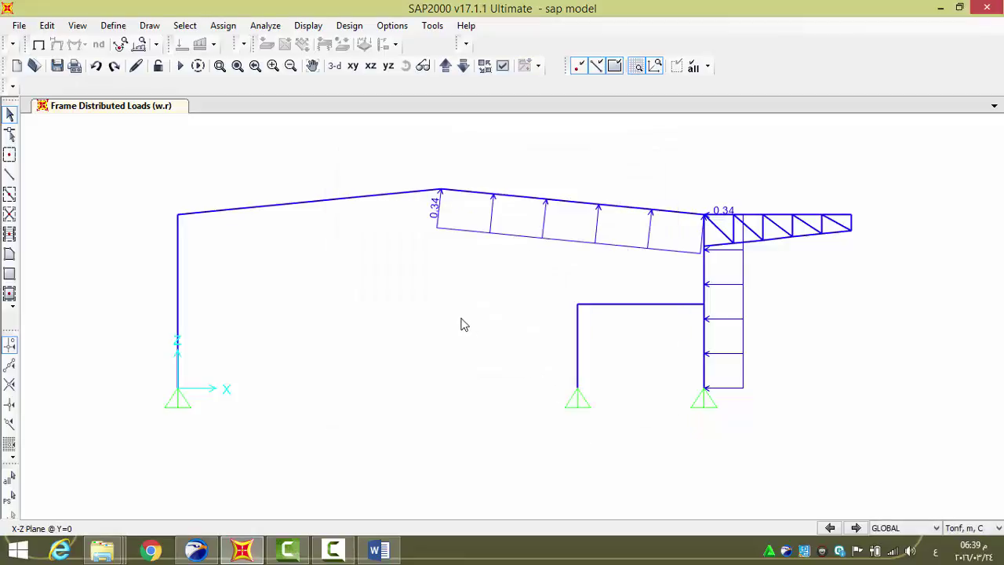
Check the suction load Ws1 in the Word table and assign a uniform w.r load of 0.21 Tonf/m to the opposite rafter
drag(359, 166, 336, 225)
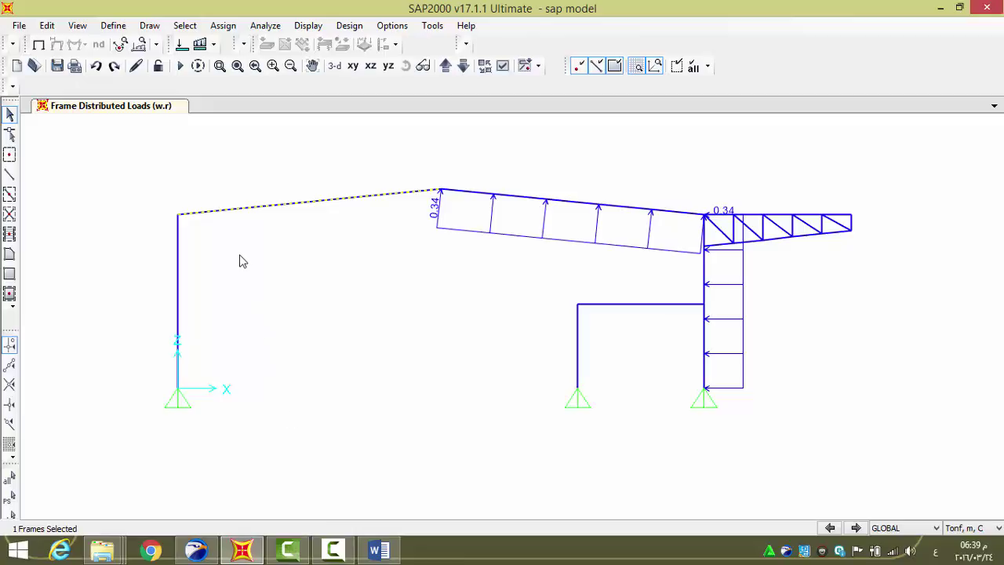
click(378, 549)
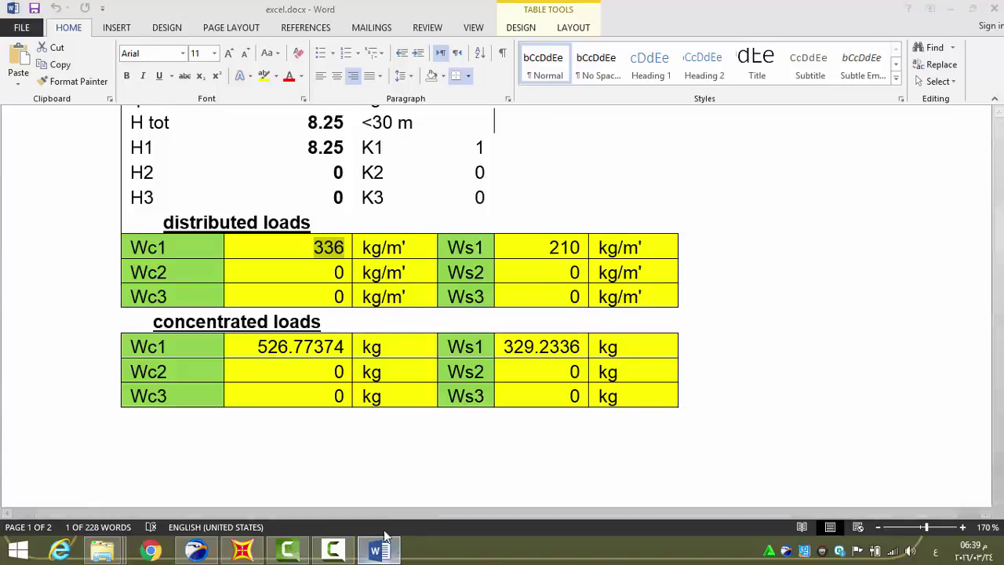
click(243, 549)
click(199, 46)
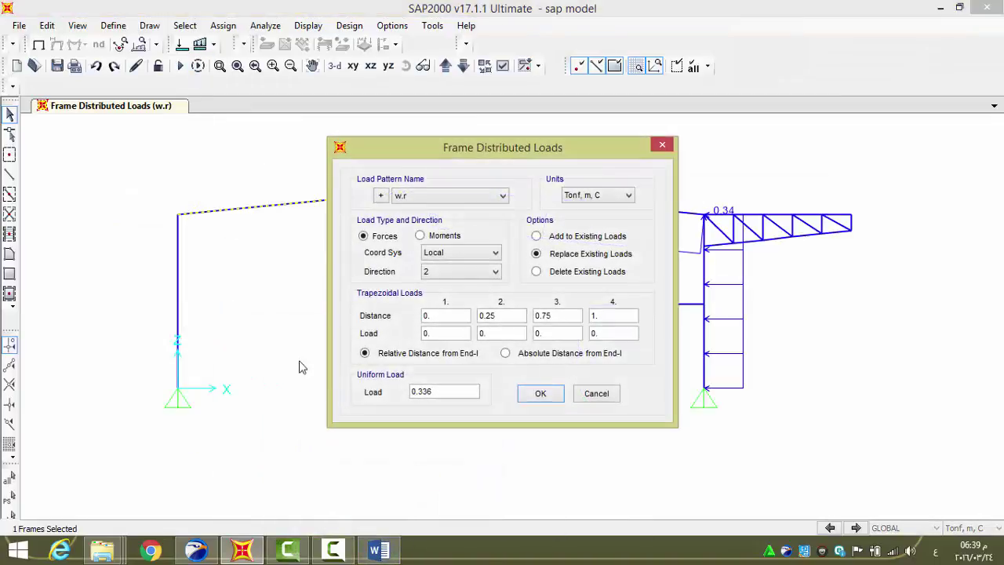
click(440, 391)
text(1)
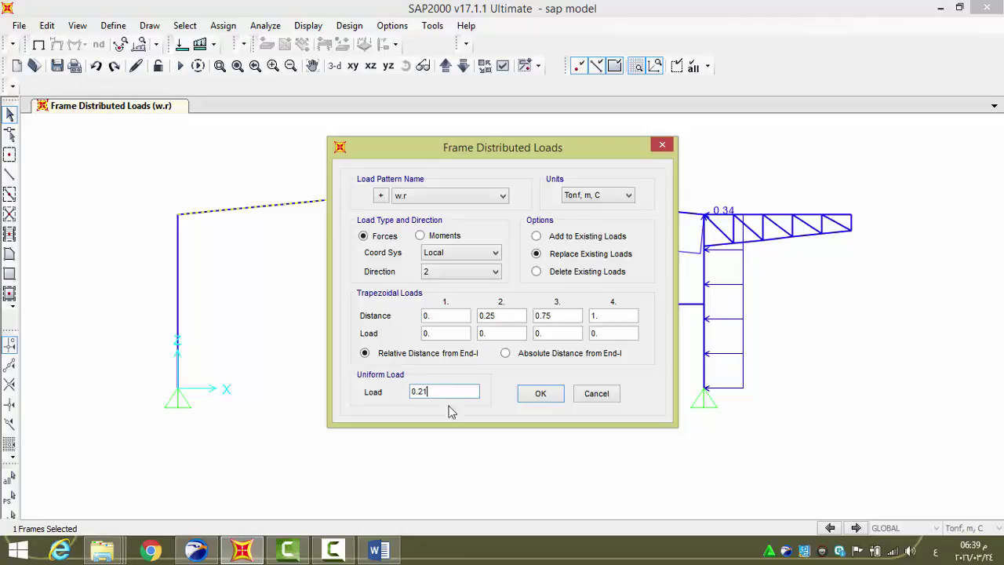
click(540, 397)
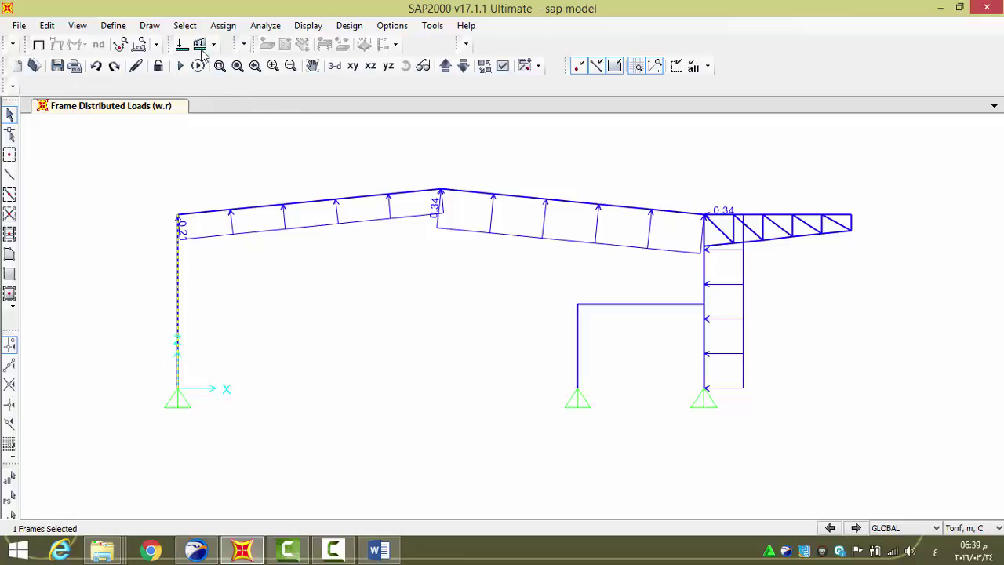
Assign the outer column at the origin a uniform w.r load of -0.21 Tonf/m in local direction 2
click(200, 45)
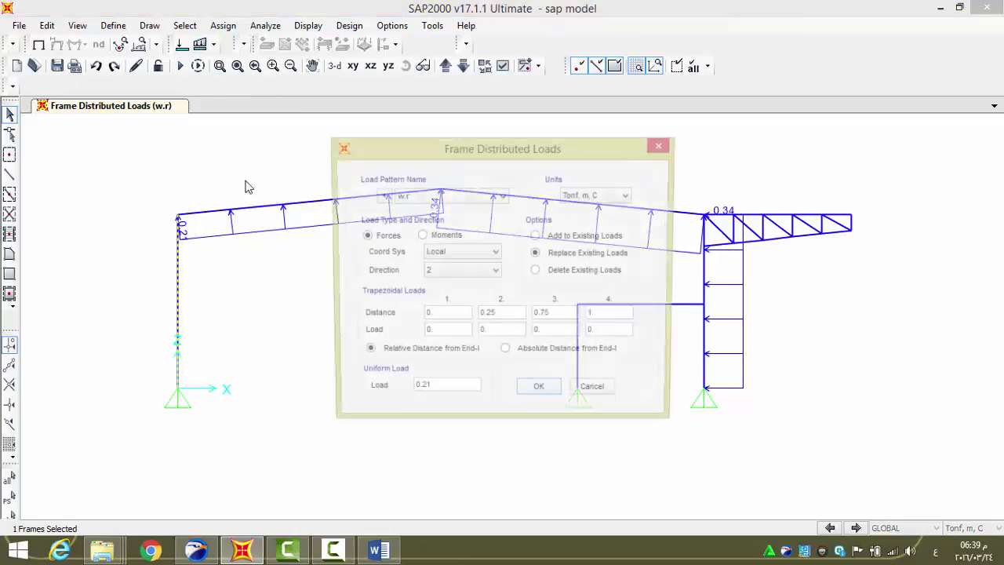
click(414, 392)
text(-)
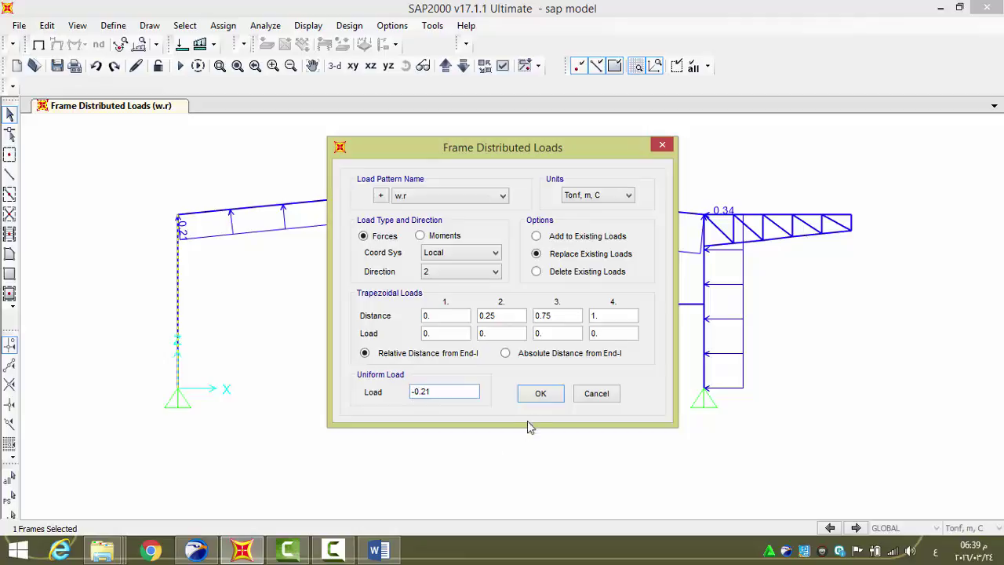
click(540, 393)
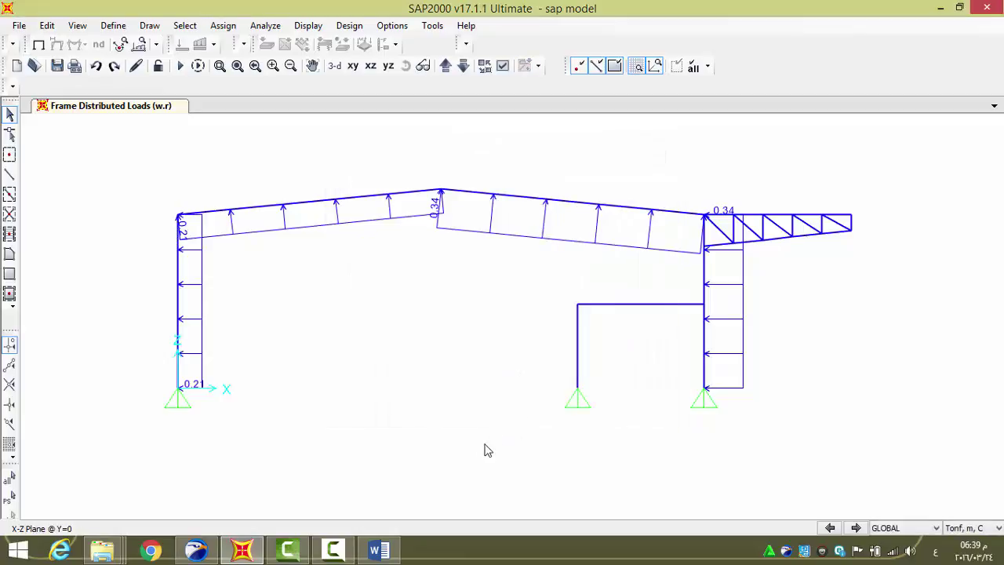
Select the truss's four intermediate top-chord joints and look up the truss's concentrated wind load Wc1 on the Word document's second page
scroll(847, 231, up, 3)
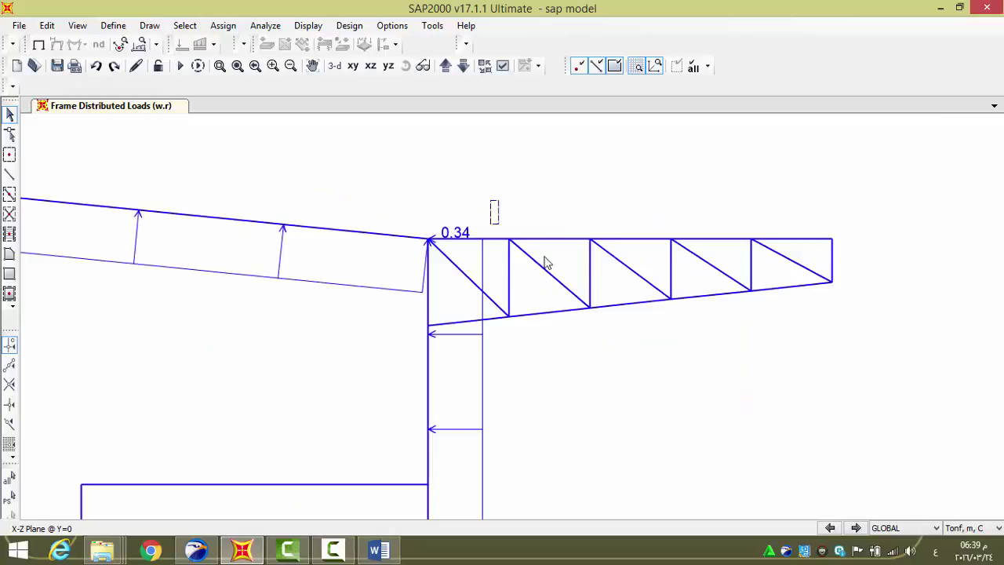
drag(547, 263, 784, 289)
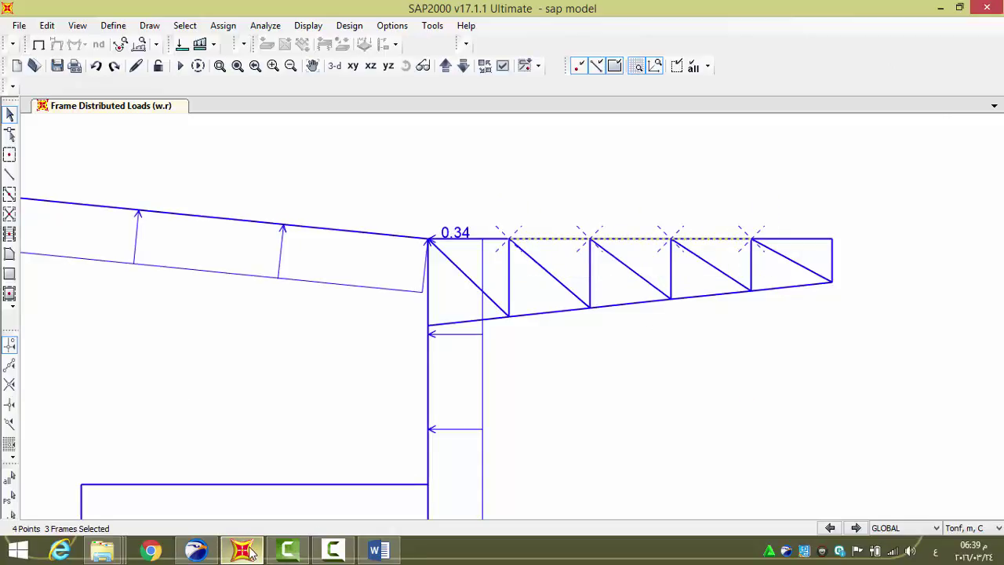
mouse_move(251, 553)
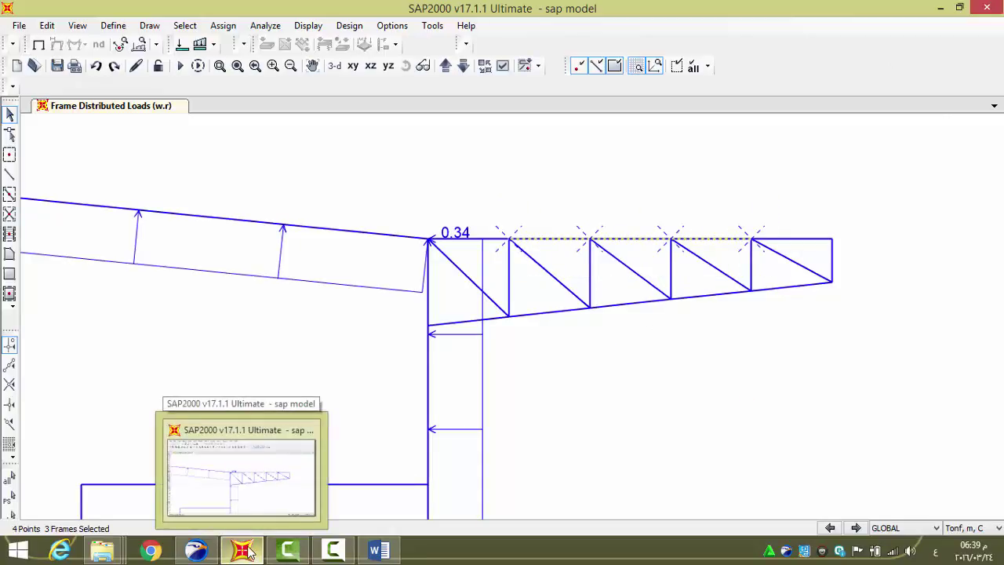
click(249, 551)
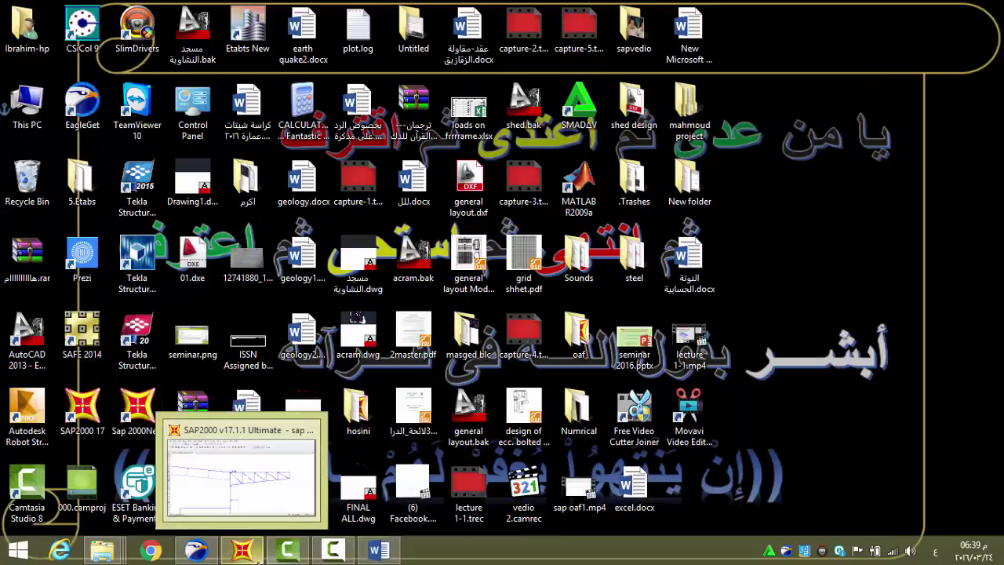
click(377, 550)
scroll(316, 349, down, 12)
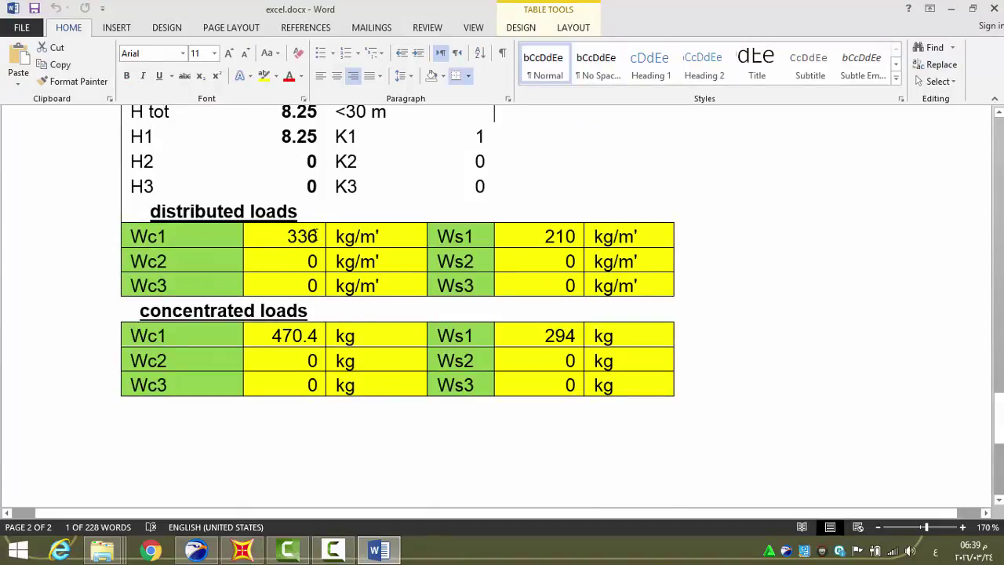
drag(319, 335, 272, 335)
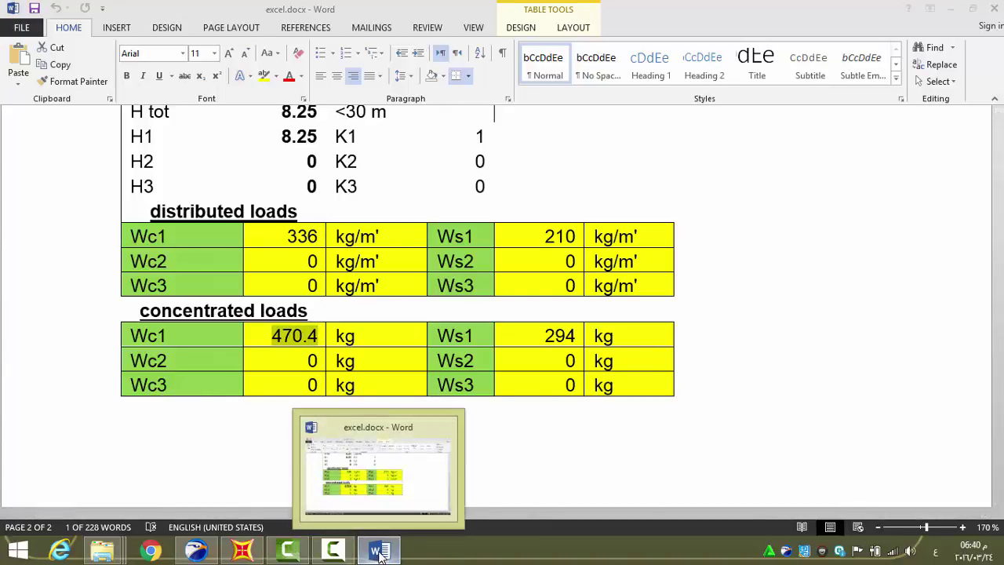
click(379, 552)
key(alt+Tab)
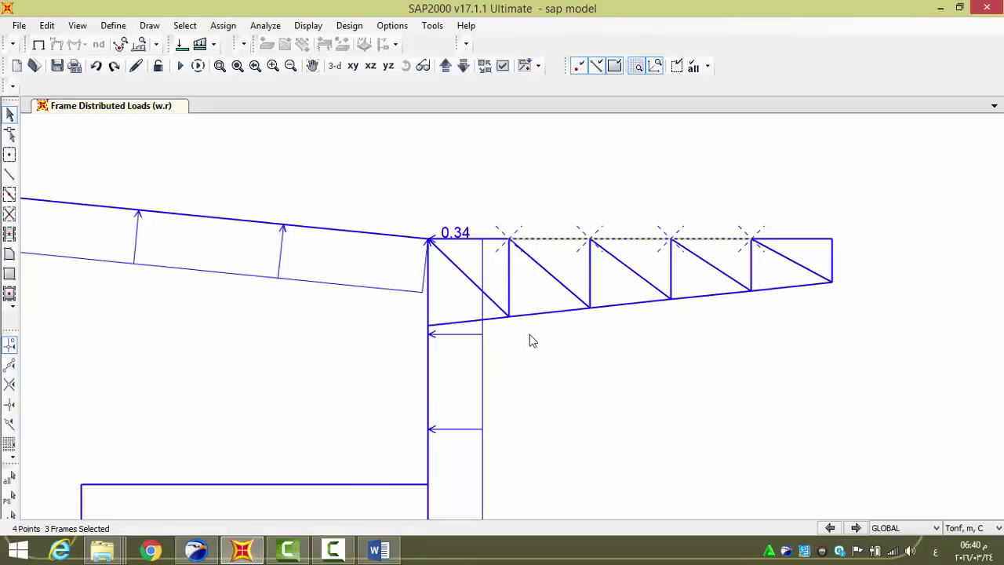
Try to replace the selected joints' w.l forces with zero Global X and -0.47 Tonf Global Z
click(222, 26)
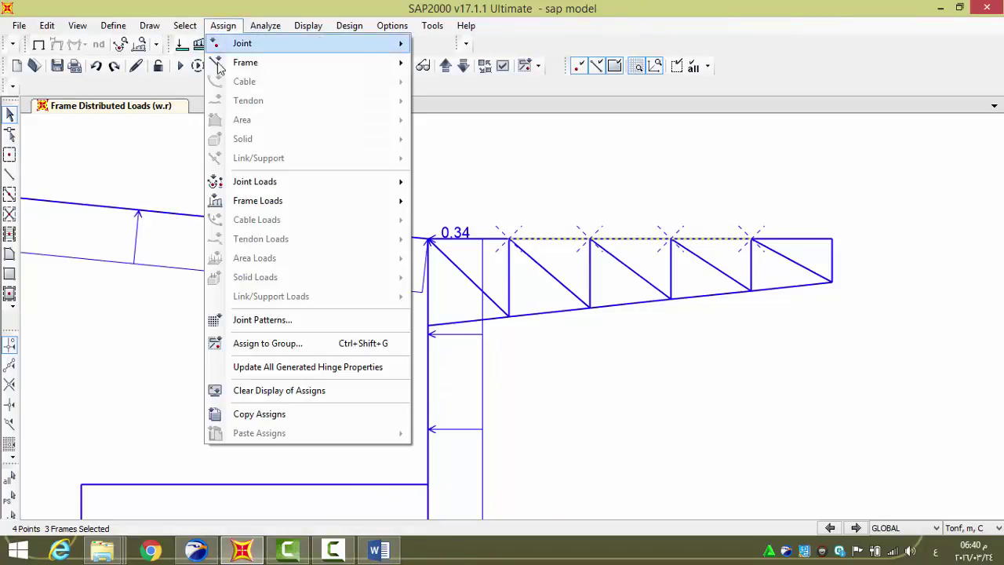
mouse_move(381, 186)
click(436, 183)
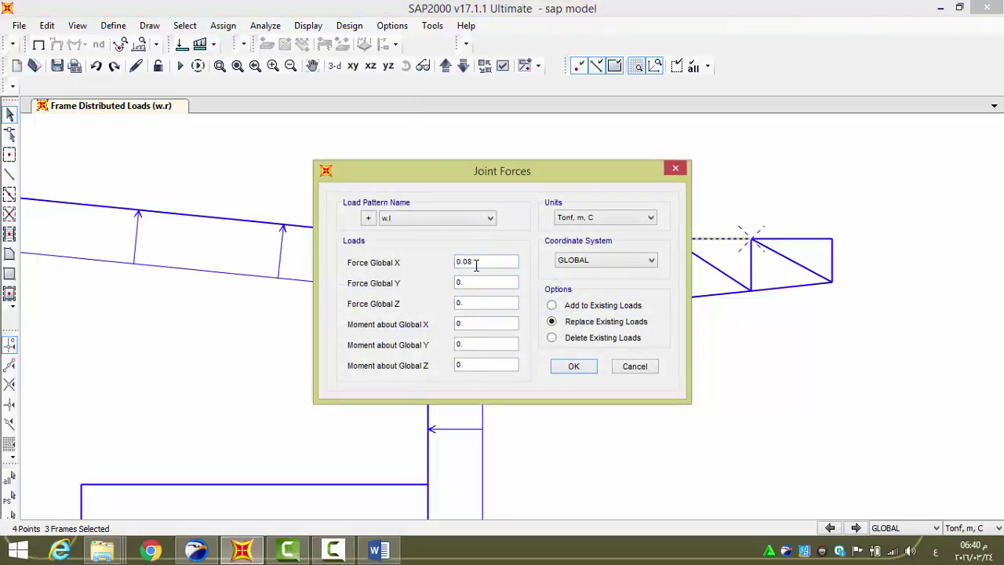
drag(476, 265, 414, 272)
text(0)
drag(468, 302, 431, 306)
text(-47)
click(572, 367)
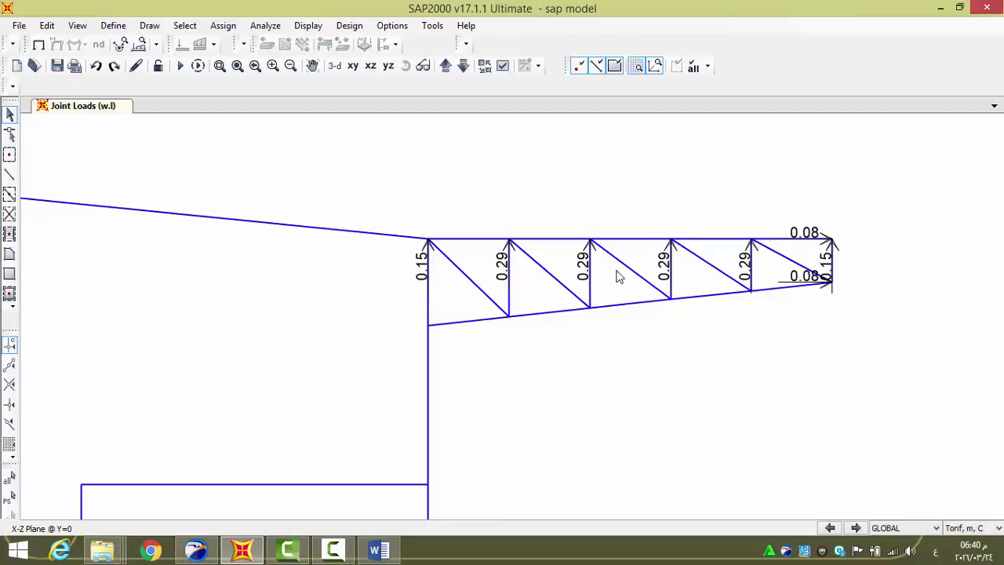
Reselect the truss's four intermediate top-chord joints and assign them a w.r joint force of 0.47 Tonf in Global Z
scroll(651, 296, down, 1)
scroll(666, 295, down, 2)
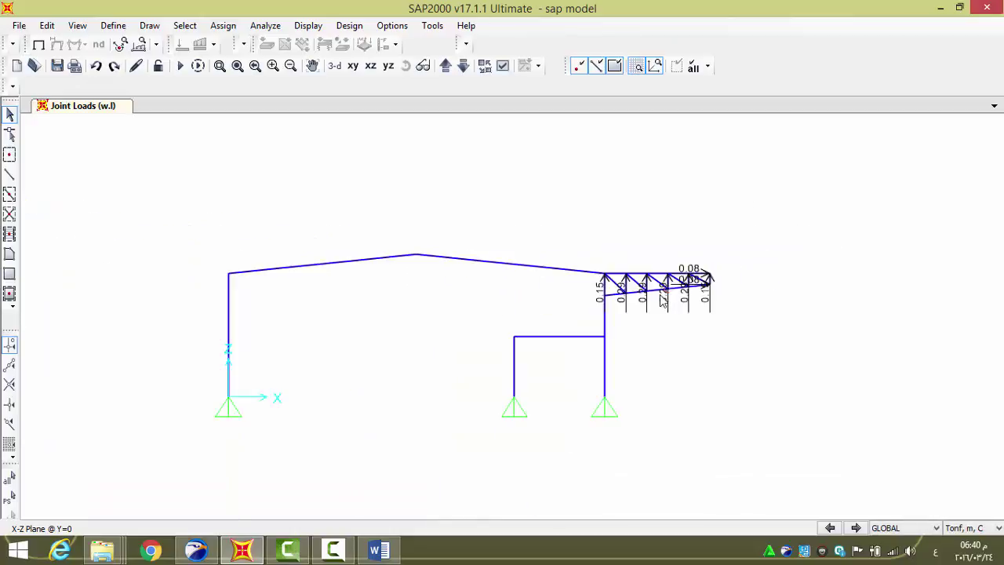
scroll(661, 298, up, 1)
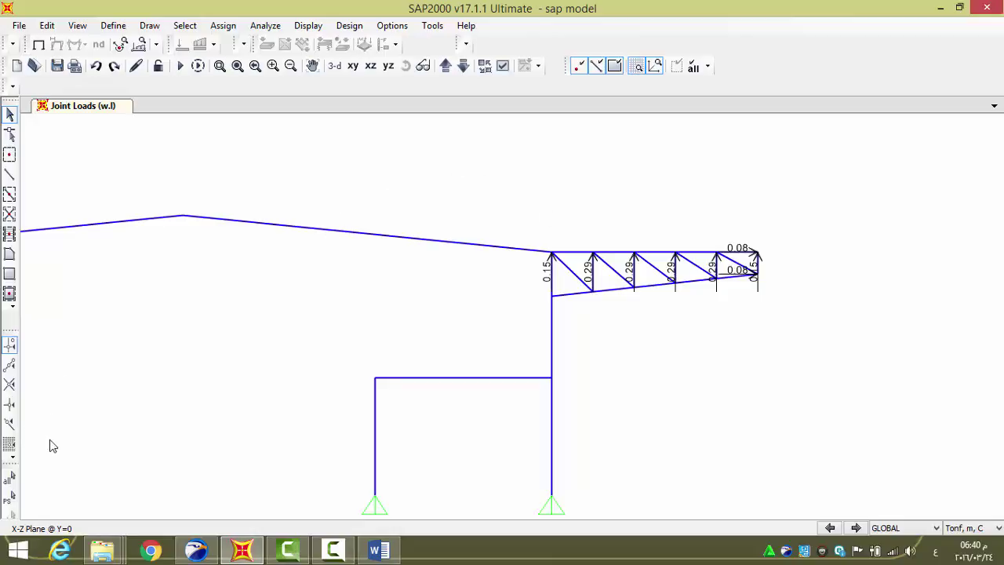
click(9, 497)
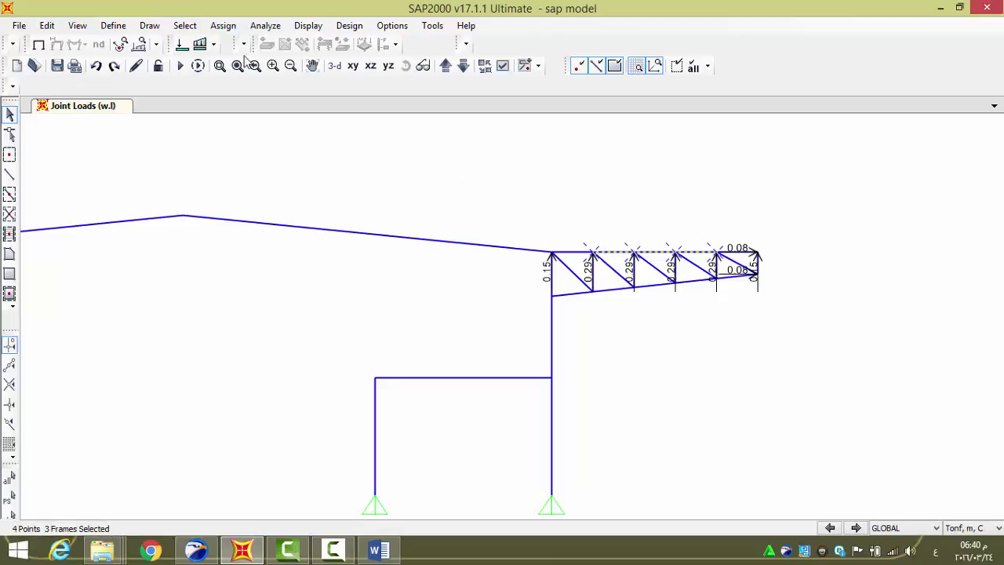
click(222, 26)
mouse_move(247, 192)
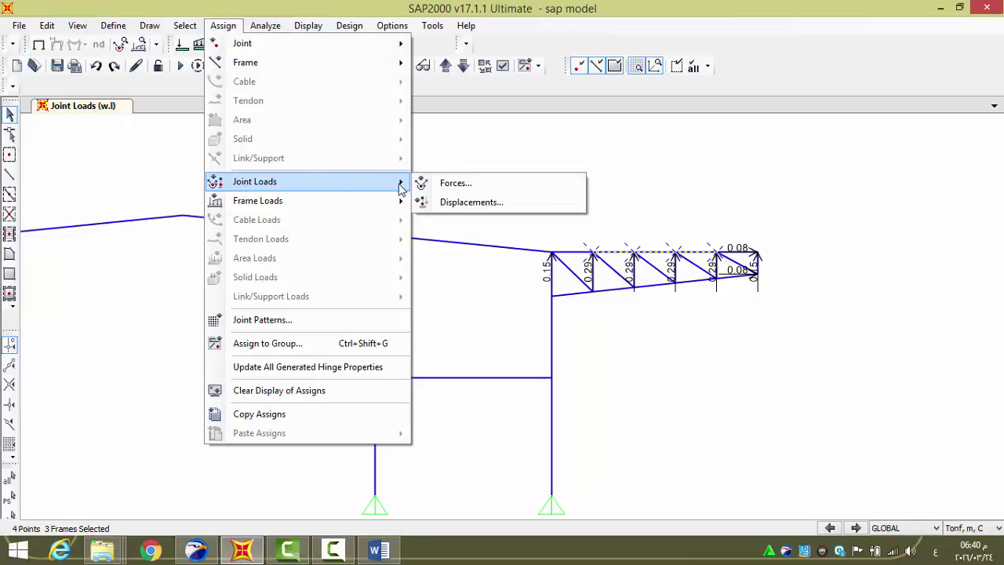
click(447, 181)
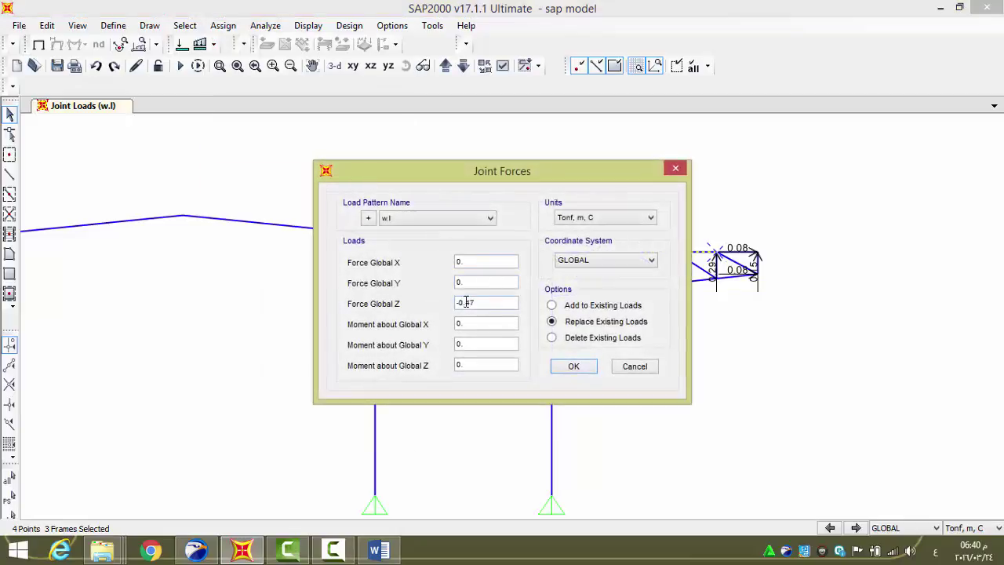
key(Delete)
click(411, 221)
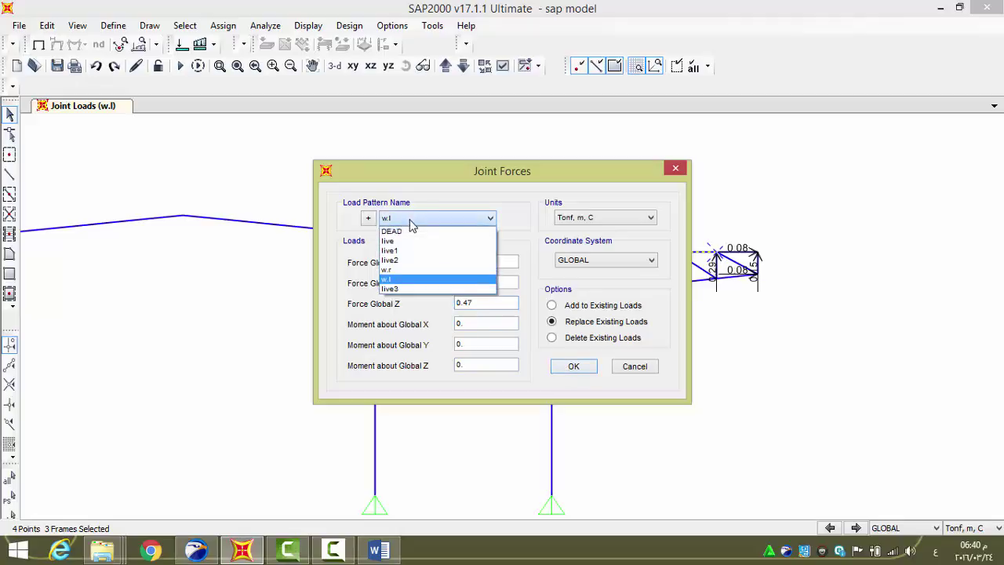
click(403, 272)
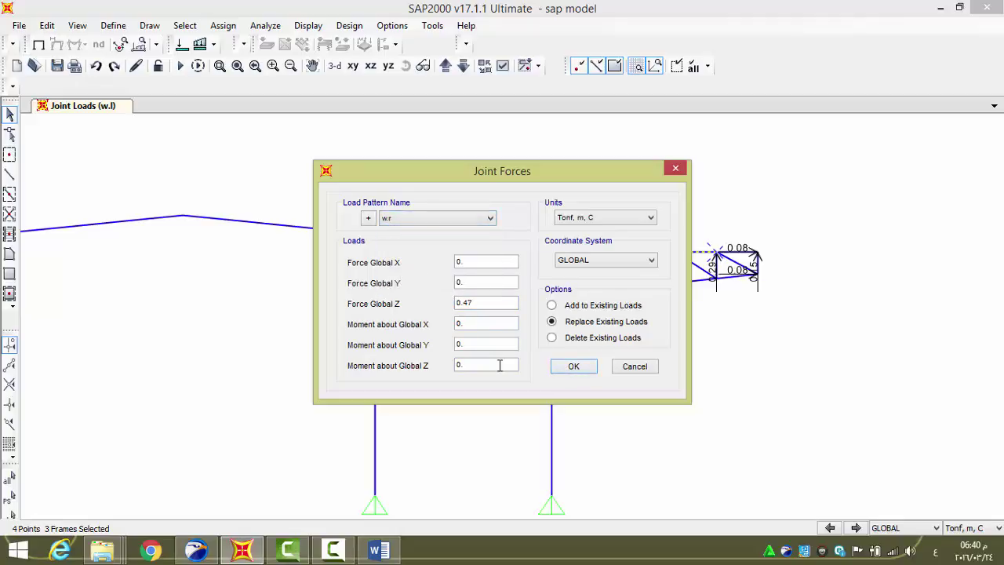
click(570, 370)
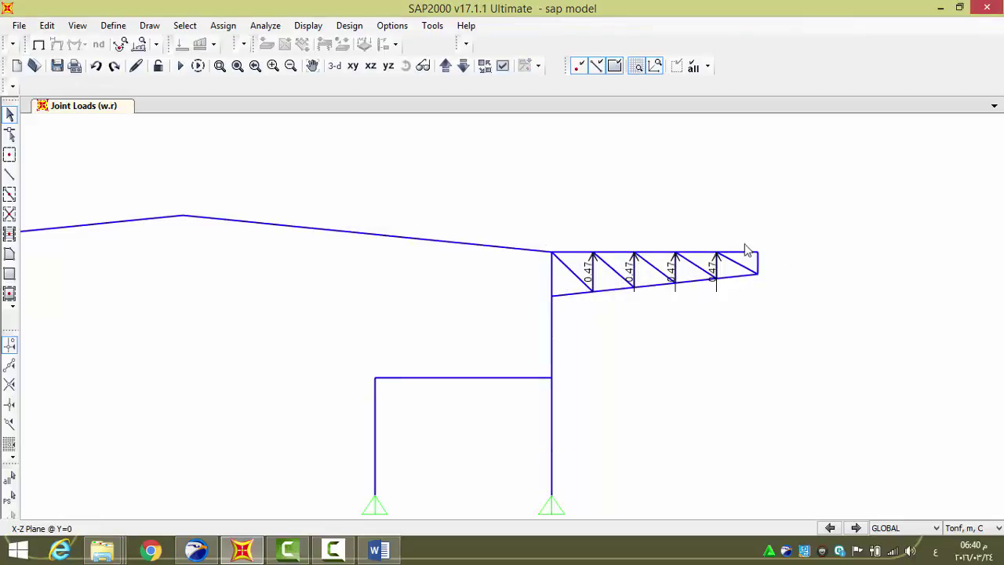
Assign the two end joints of the truss's top chord a w.r joint force of 0.235 Tonf in Global Z
drag(740, 236, 783, 265)
drag(520, 233, 564, 266)
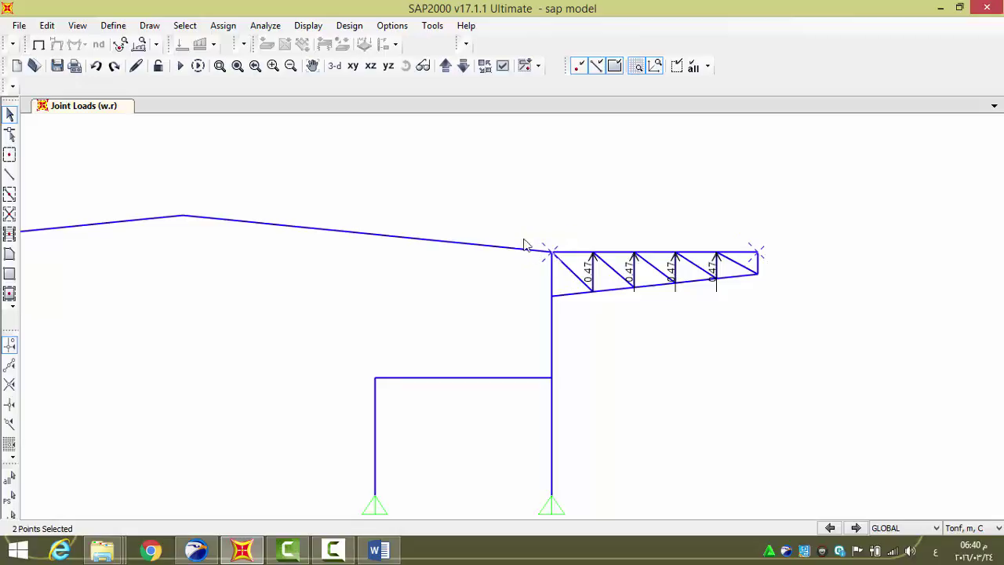
click(222, 28)
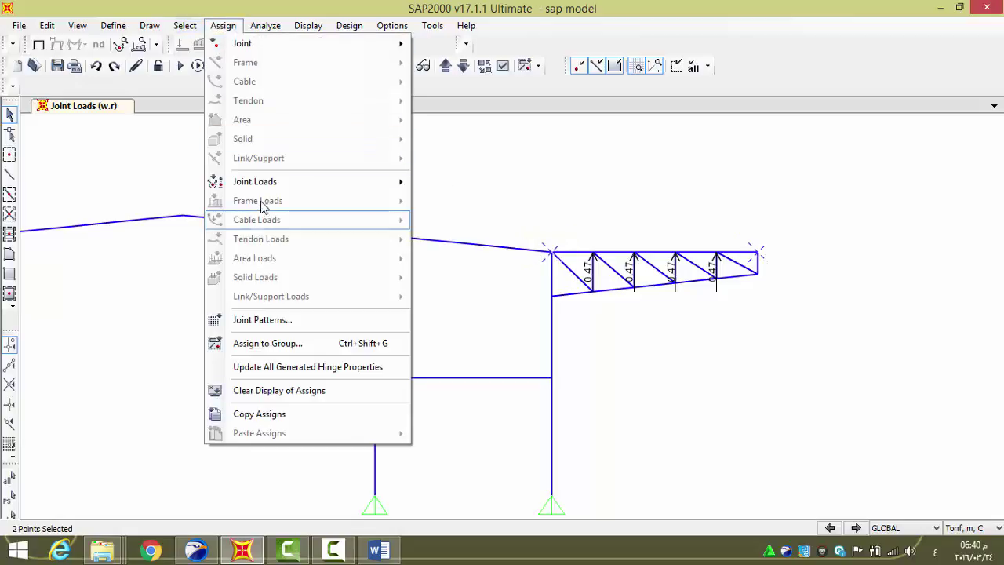
mouse_move(408, 187)
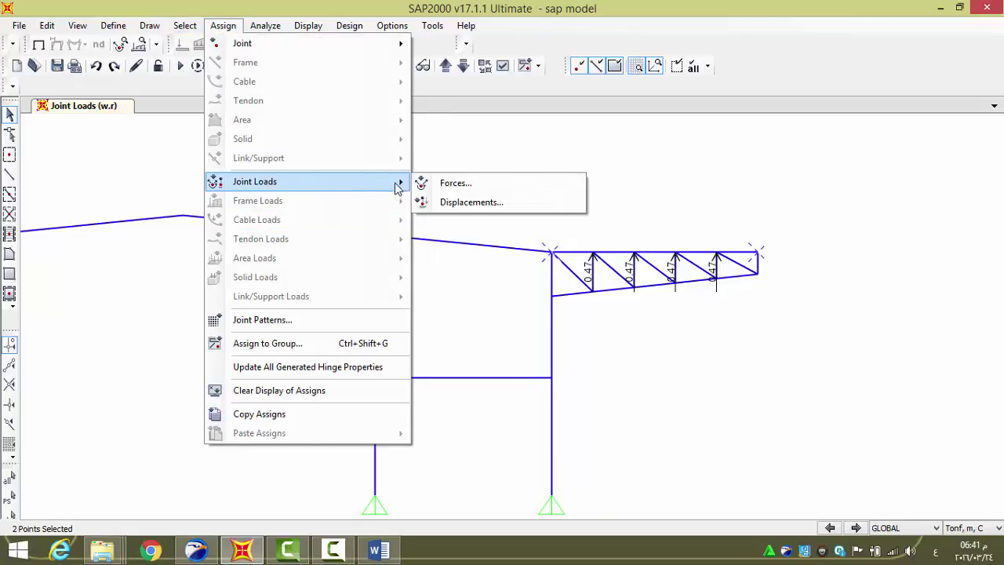
click(449, 183)
drag(494, 170, 334, 154)
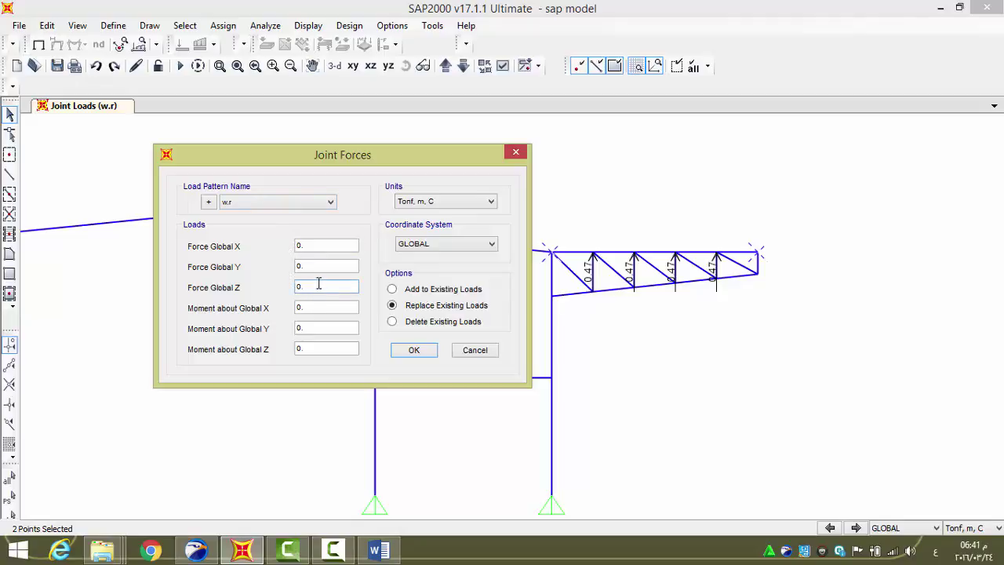
text(35)
click(404, 350)
Display the frame span loads of the w.r pattern together with the joint loads to review the right-wind loading
scroll(834, 314, down, 2)
scroll(863, 295, down, 2)
middle_drag(836, 331, 729, 268)
click(308, 25)
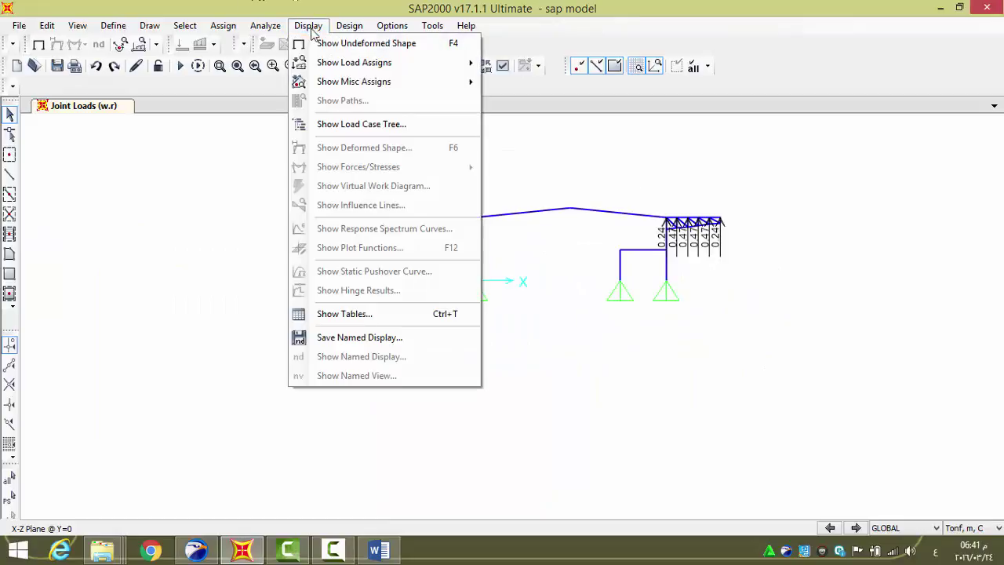
mouse_move(345, 69)
click(533, 82)
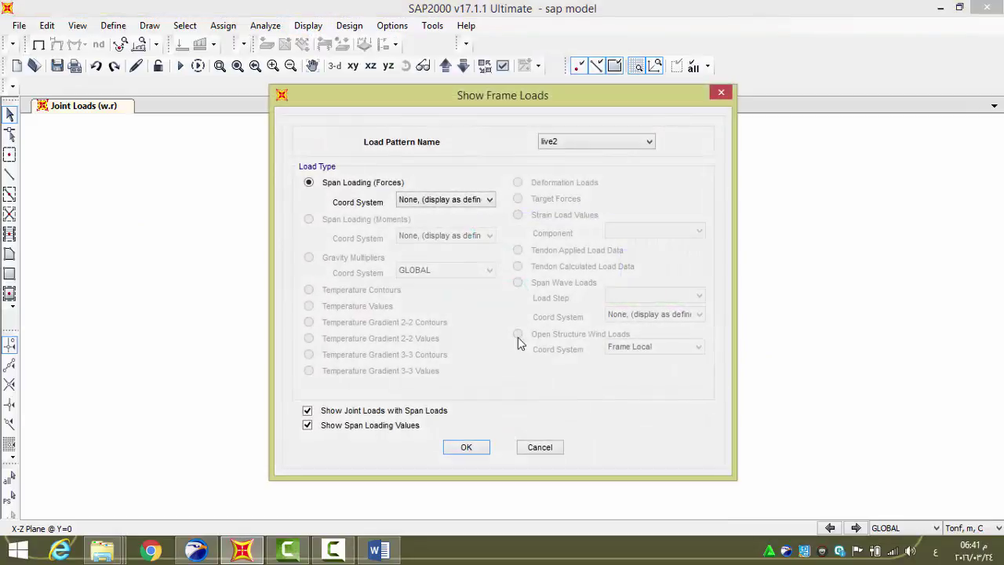
click(574, 142)
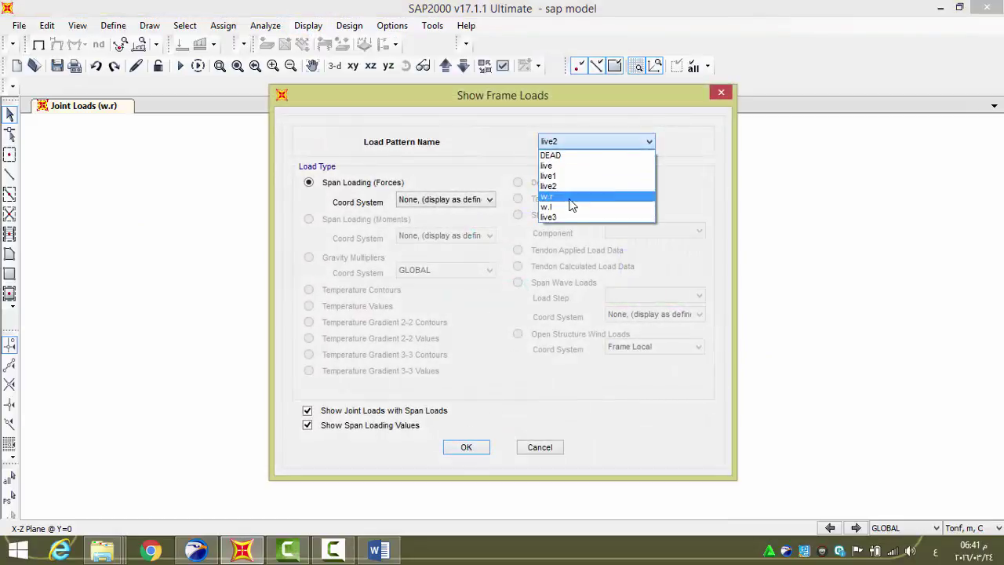
click(571, 219)
click(466, 448)
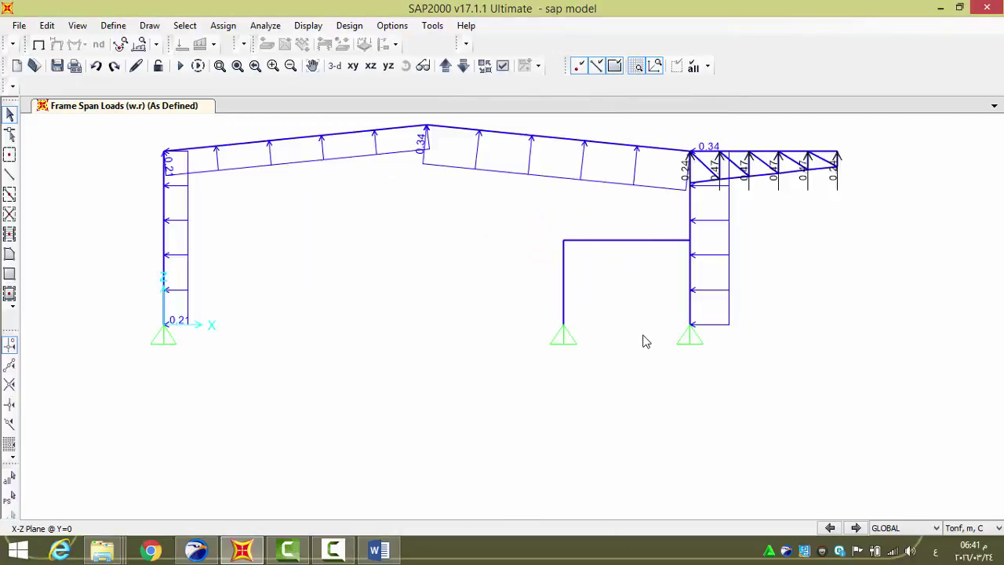
Add a w.r joint force of 0.12 Tonf in negative Global X, with zero Global Z, to the upper and lower joints at the truss's free end
scroll(884, 160, up, 3)
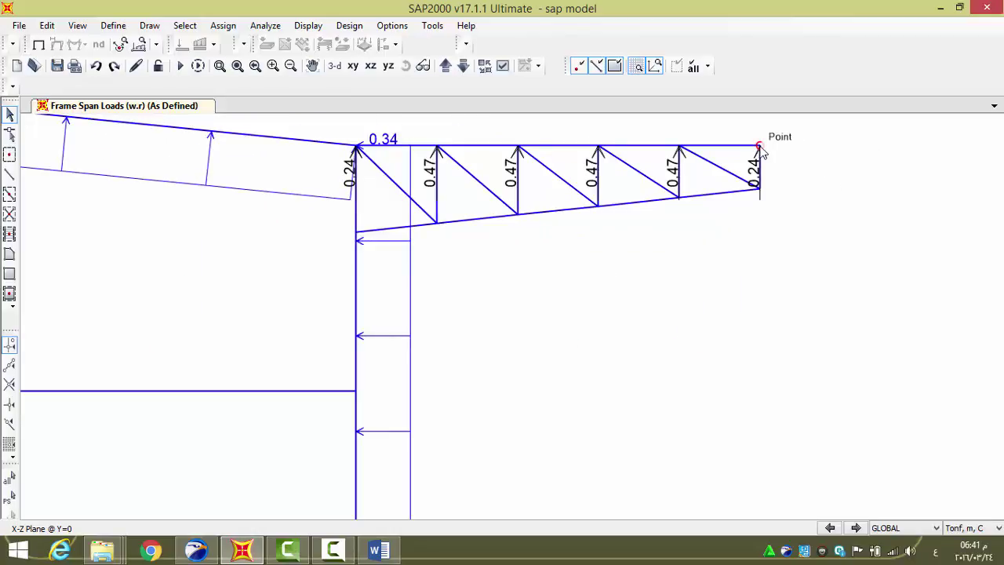
scroll(769, 219, down, 1)
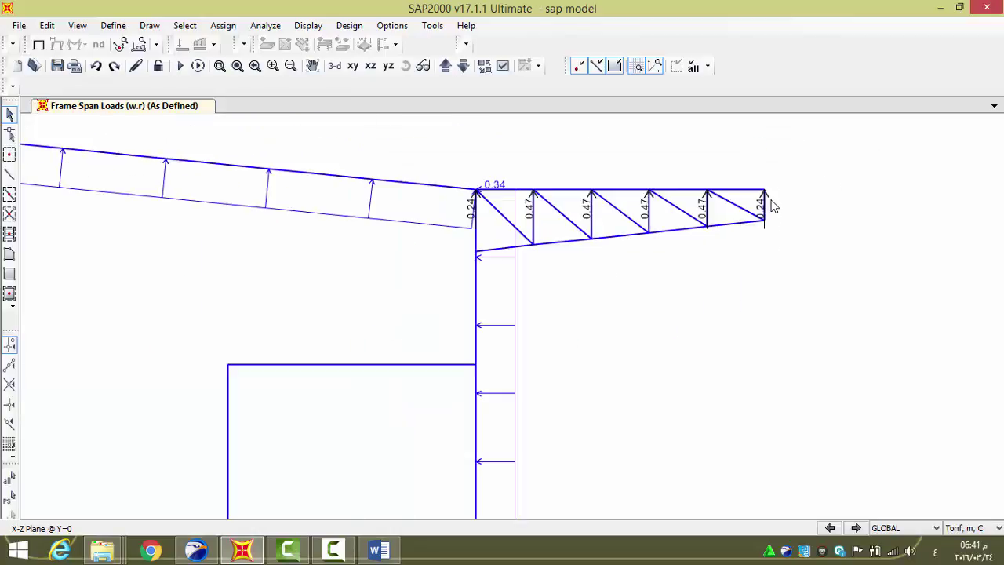
scroll(730, 214, up, 1)
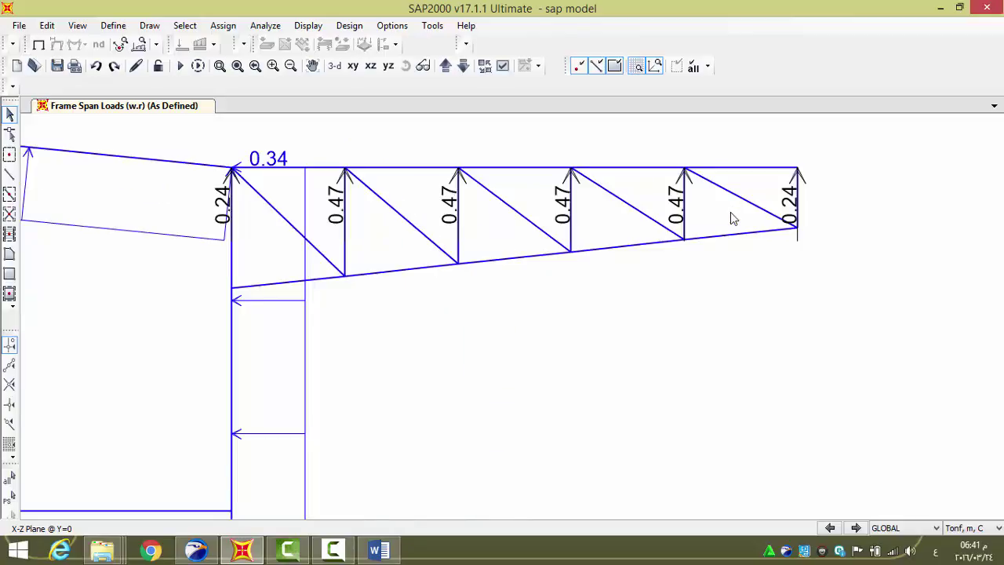
drag(783, 152, 838, 216)
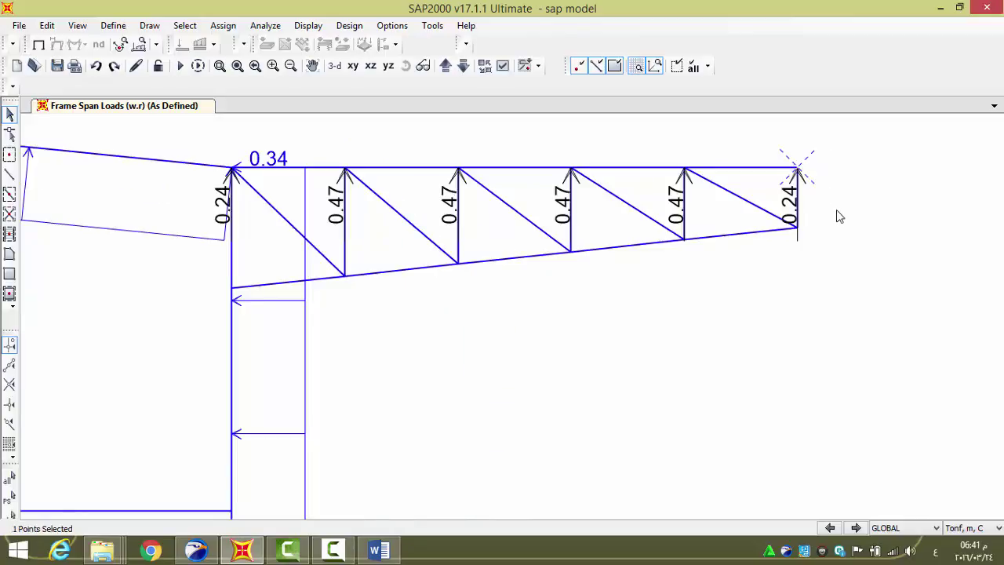
click(793, 227)
click(226, 27)
mouse_move(265, 188)
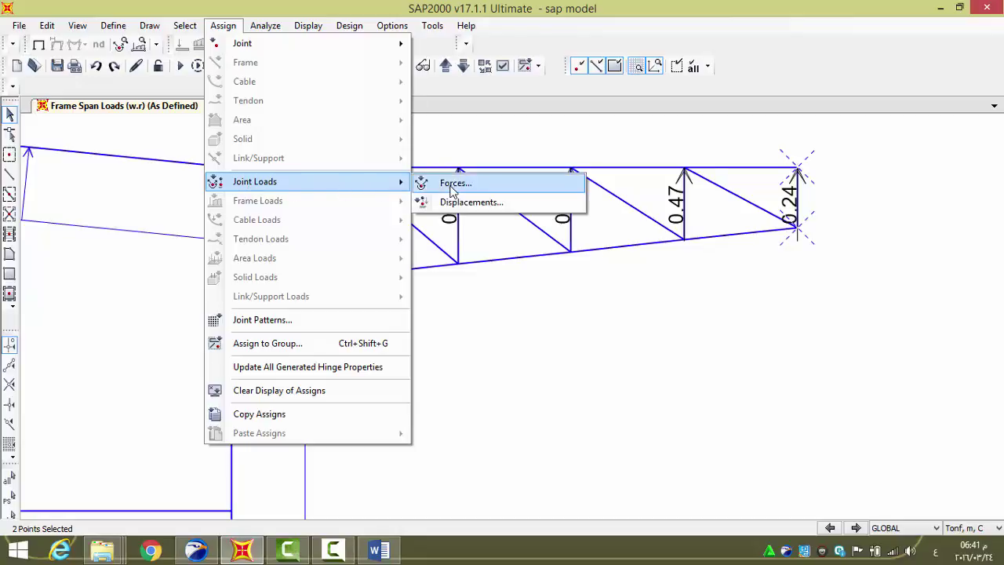
click(453, 185)
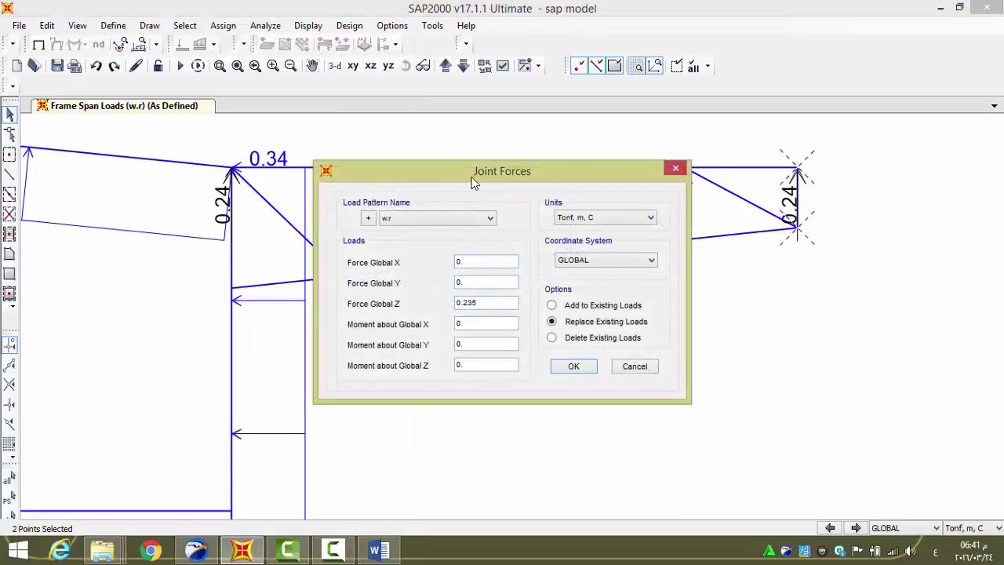
drag(473, 182, 411, 163)
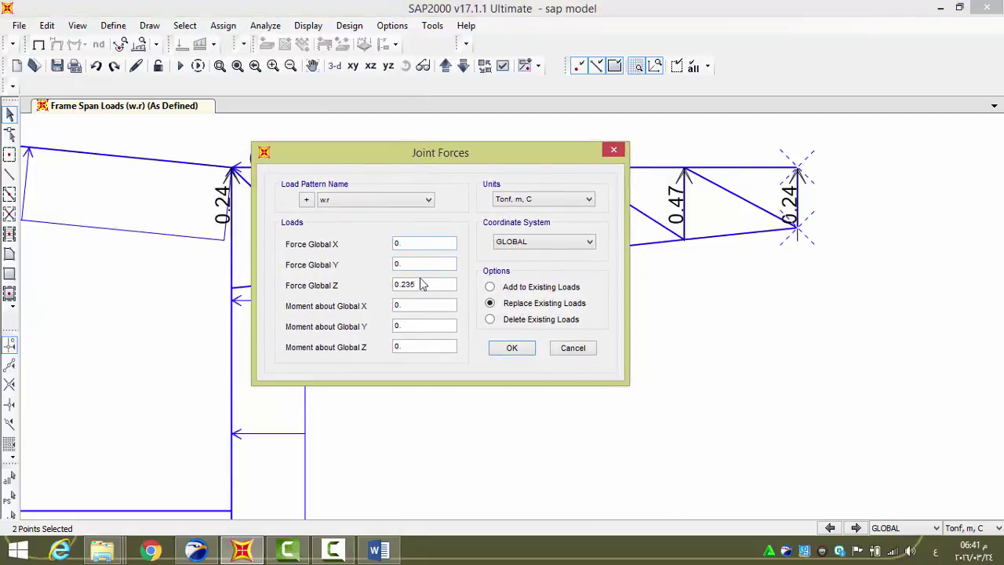
drag(417, 284, 391, 284)
text(0)
text(2)
click(508, 294)
click(507, 348)
Display the DEAD pattern's frame span loads together with the joint loads on the whole frame
scroll(808, 253, down, 3)
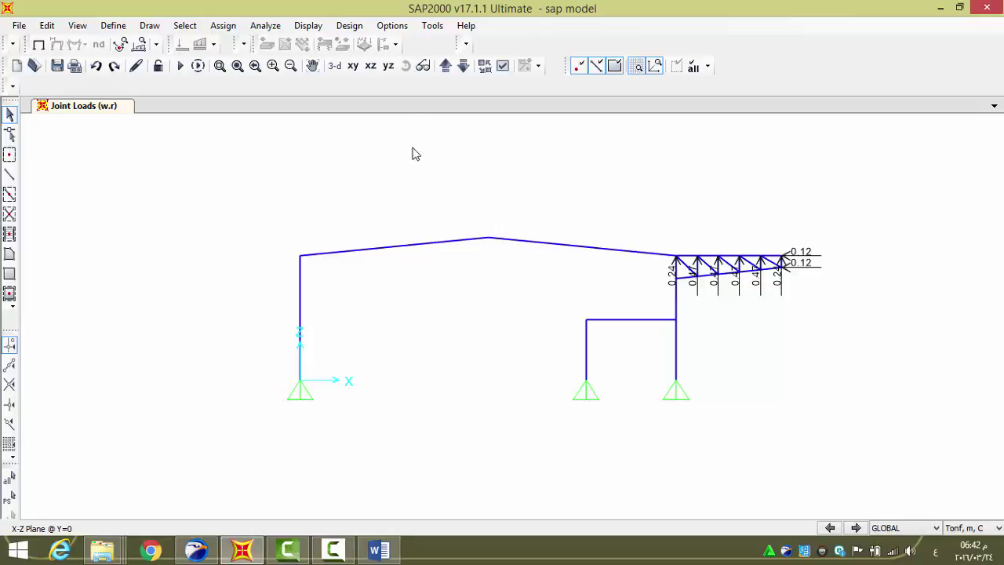
click(308, 25)
mouse_move(330, 62)
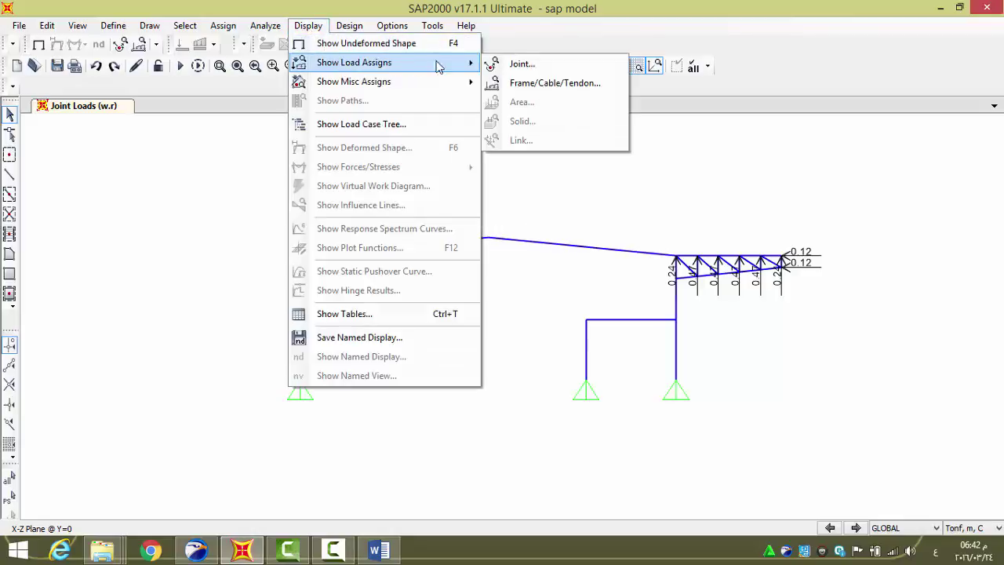
click(518, 82)
click(596, 141)
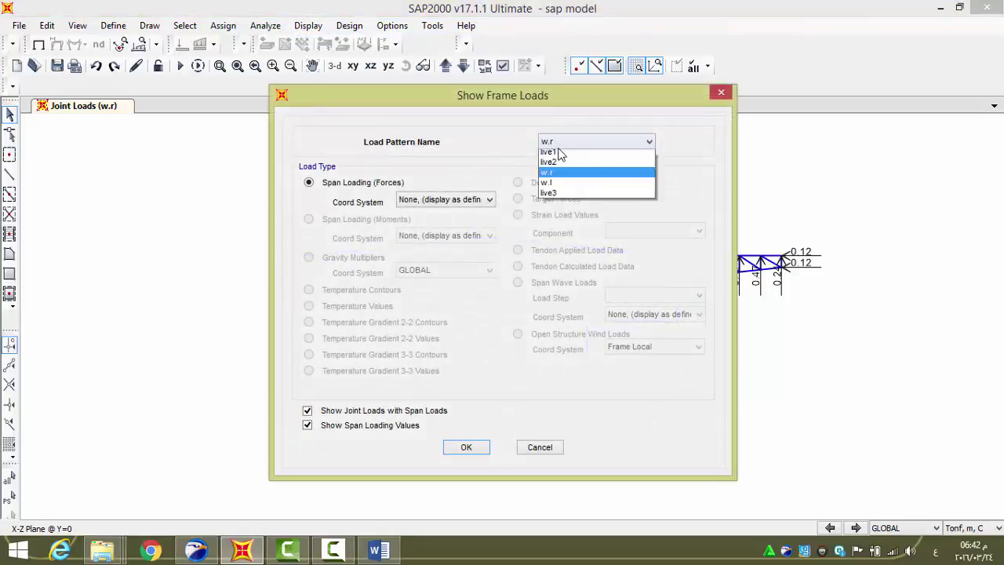
click(561, 152)
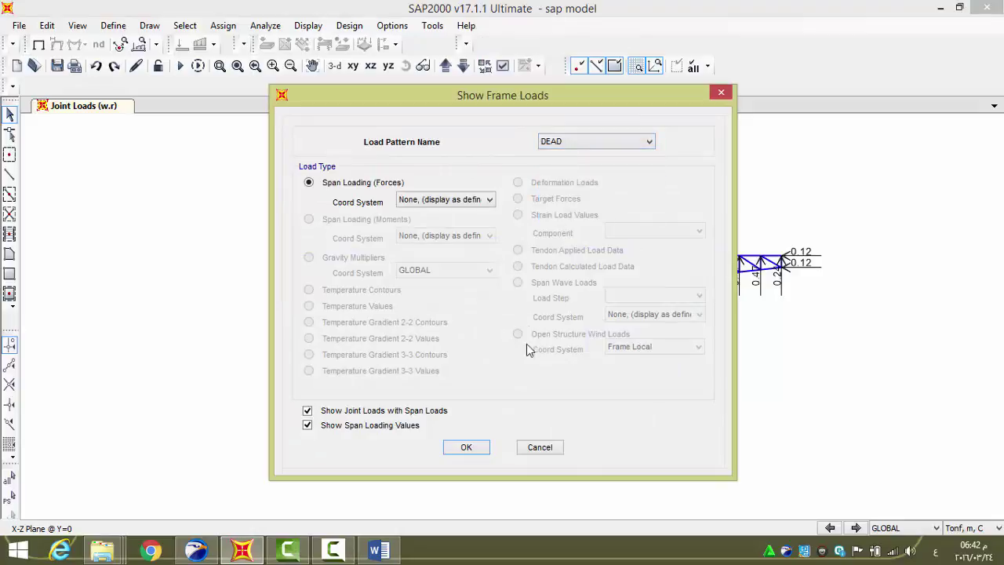
click(466, 448)
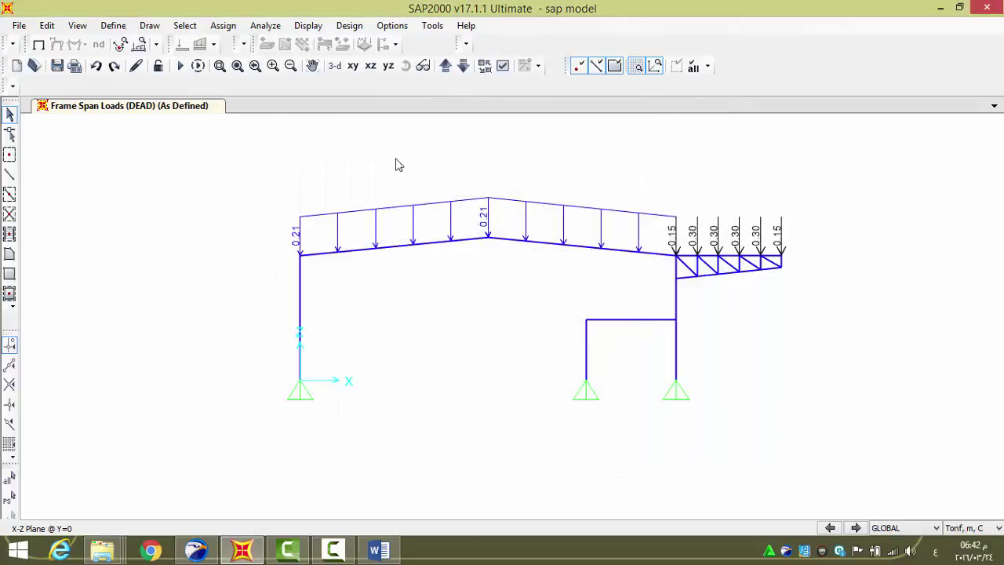
Display the frame span loads for the live load pattern, with joint loads and span loading values shown
click(301, 26)
mouse_move(325, 62)
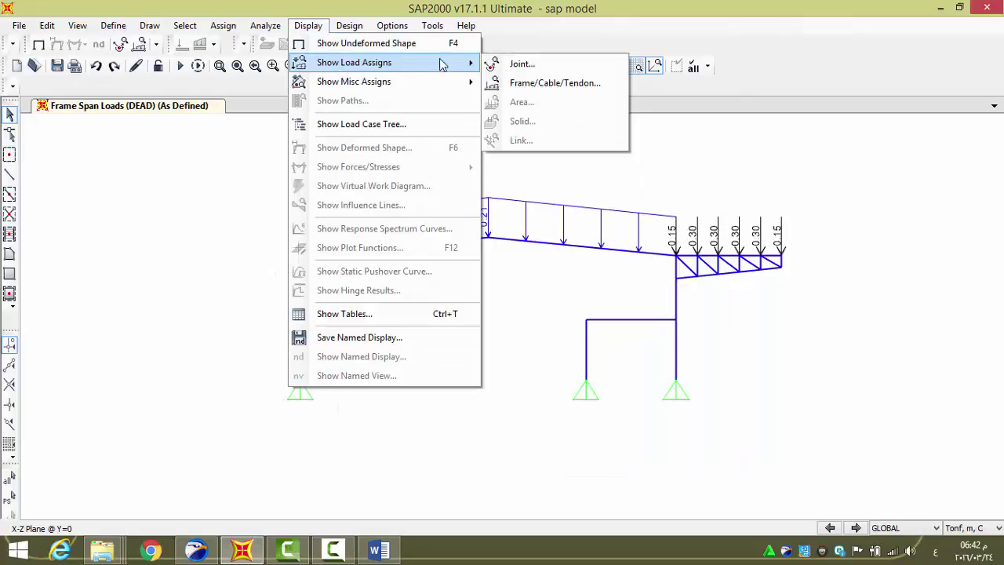
click(549, 82)
click(596, 141)
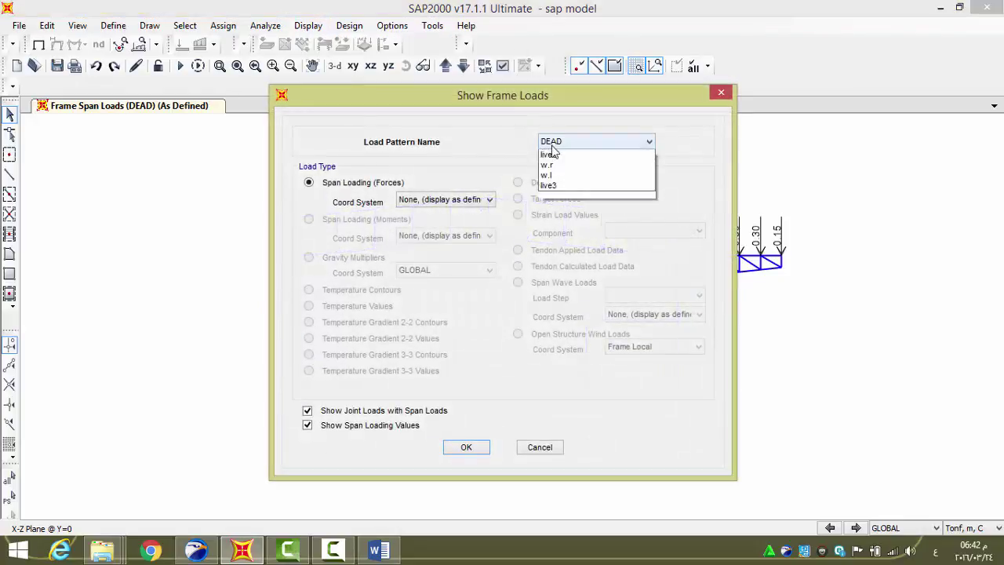
click(551, 160)
click(466, 447)
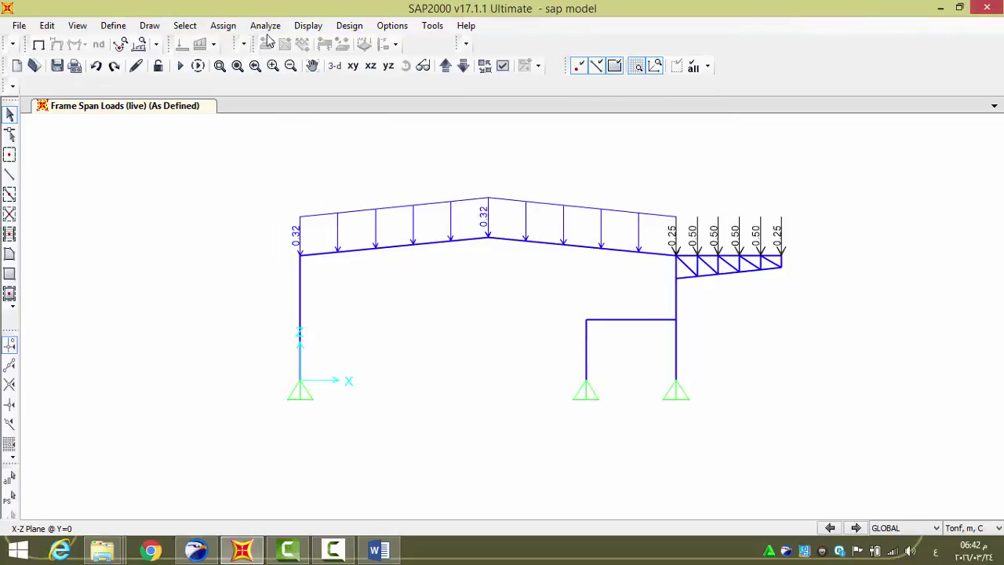
Show the frame span loads assigned under the live1 load pattern
click(313, 26)
mouse_move(455, 63)
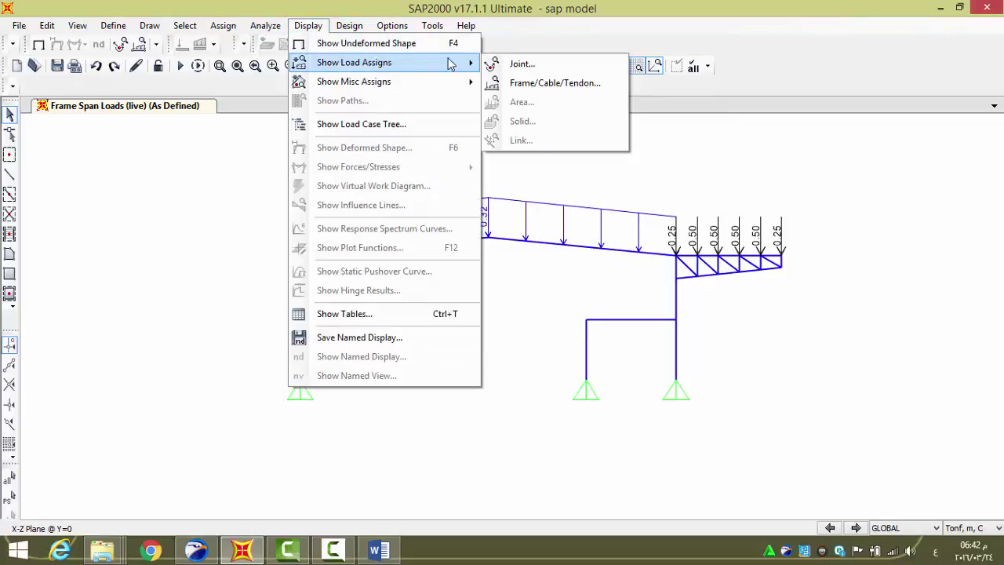
click(511, 84)
click(575, 142)
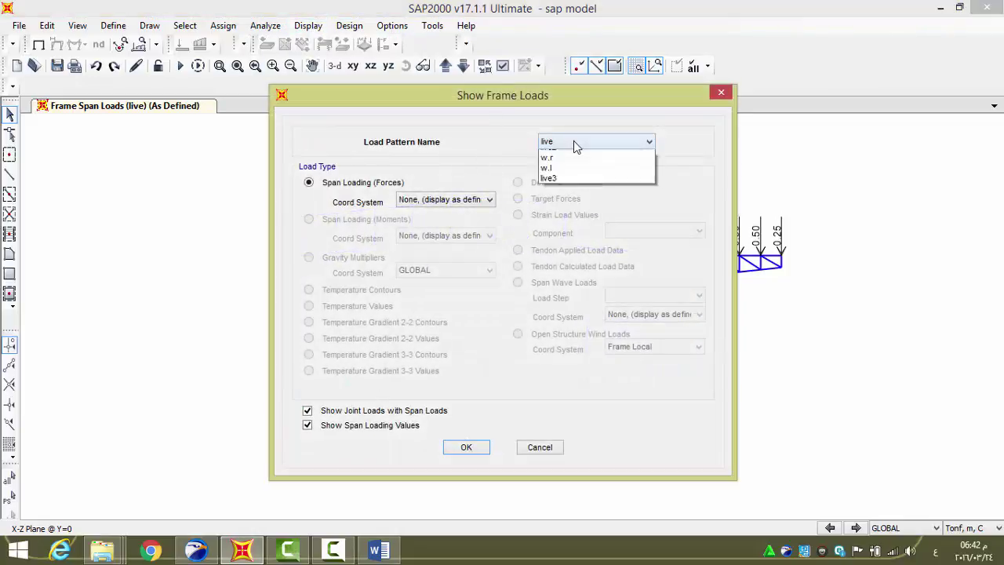
click(573, 174)
click(466, 447)
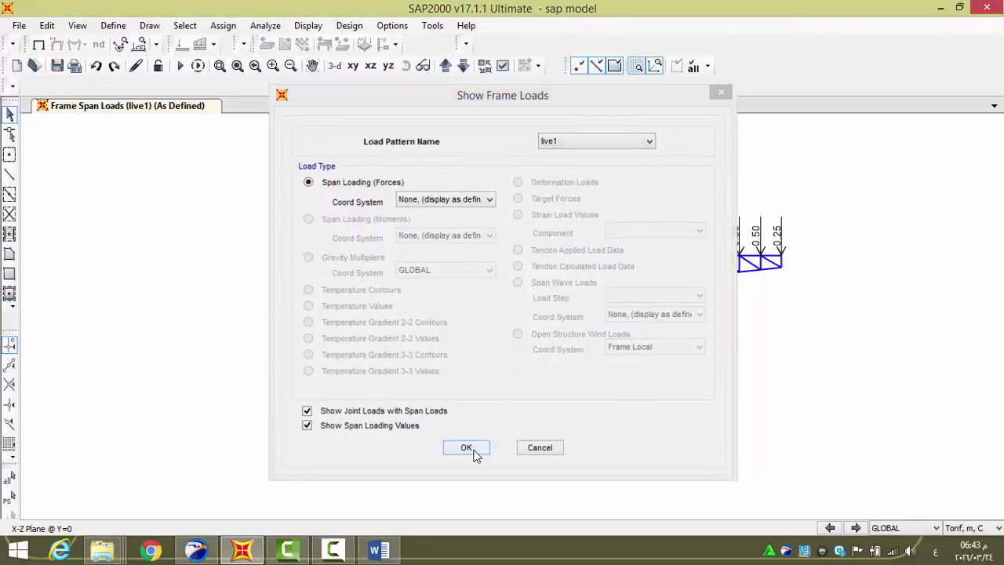
Show the frame span loads assigned under the live2 load pattern
click(266, 26)
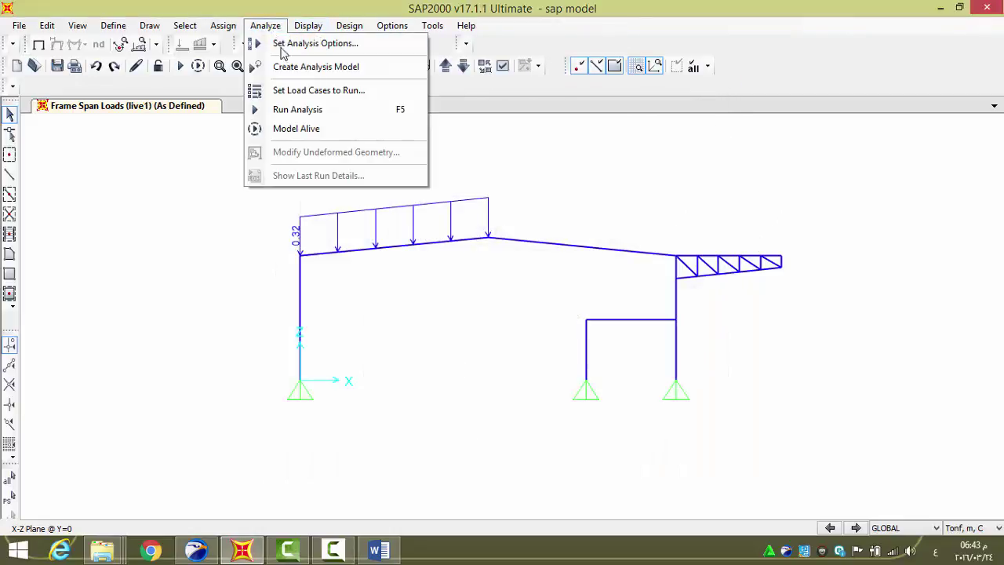
mouse_move(408, 65)
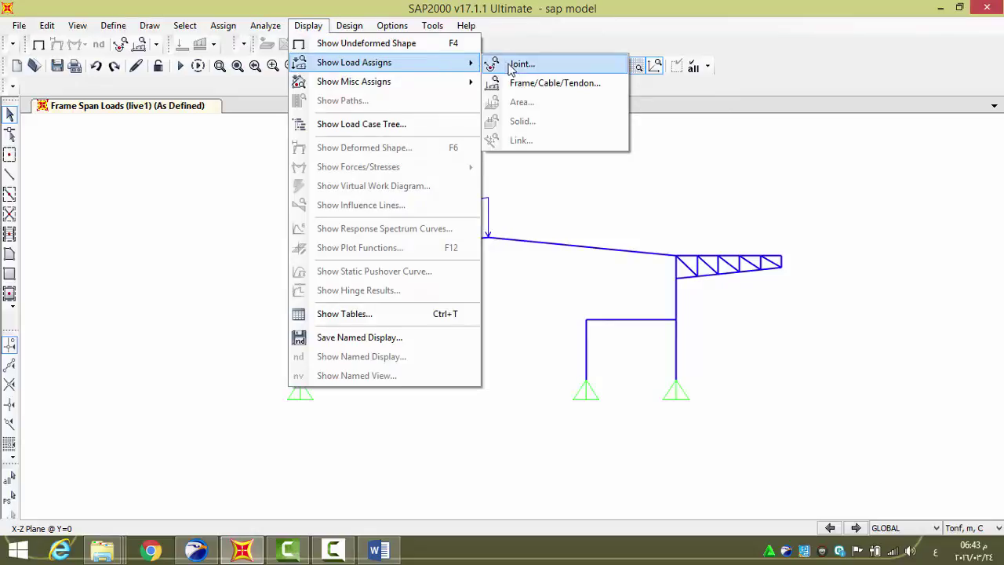
click(541, 81)
click(573, 142)
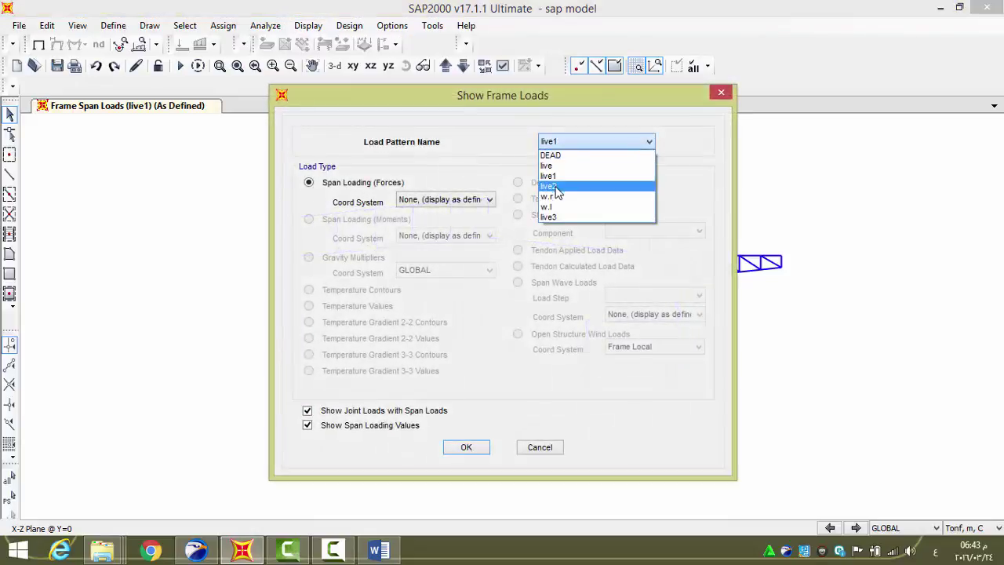
click(549, 186)
click(466, 447)
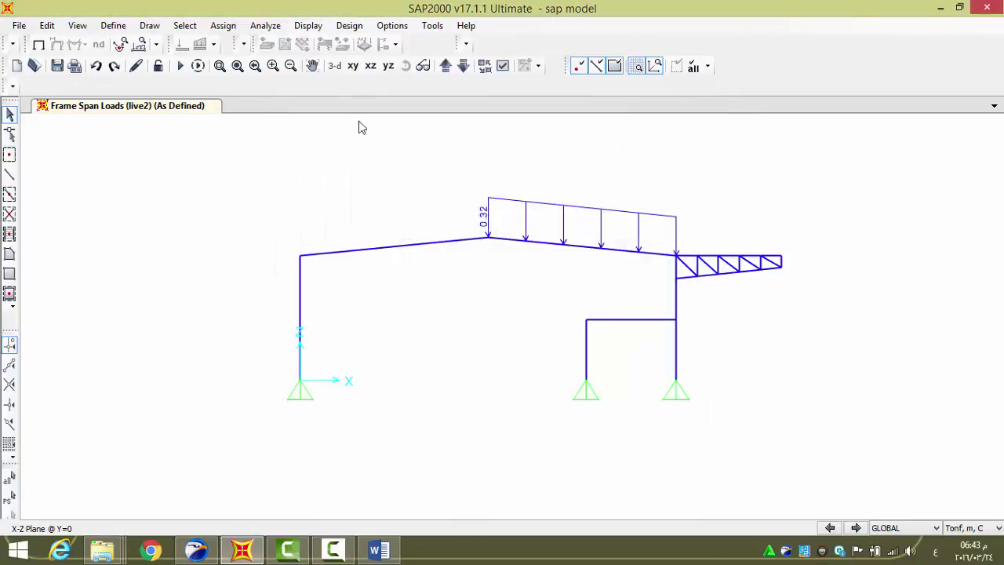
Try to display the frame span loads for the live3 load pattern
click(308, 25)
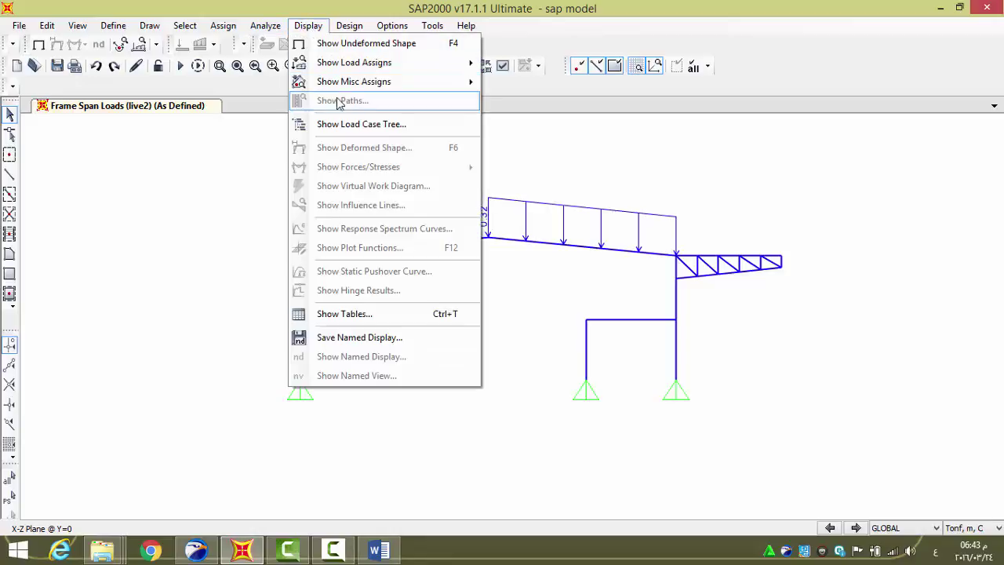
mouse_move(463, 63)
click(542, 82)
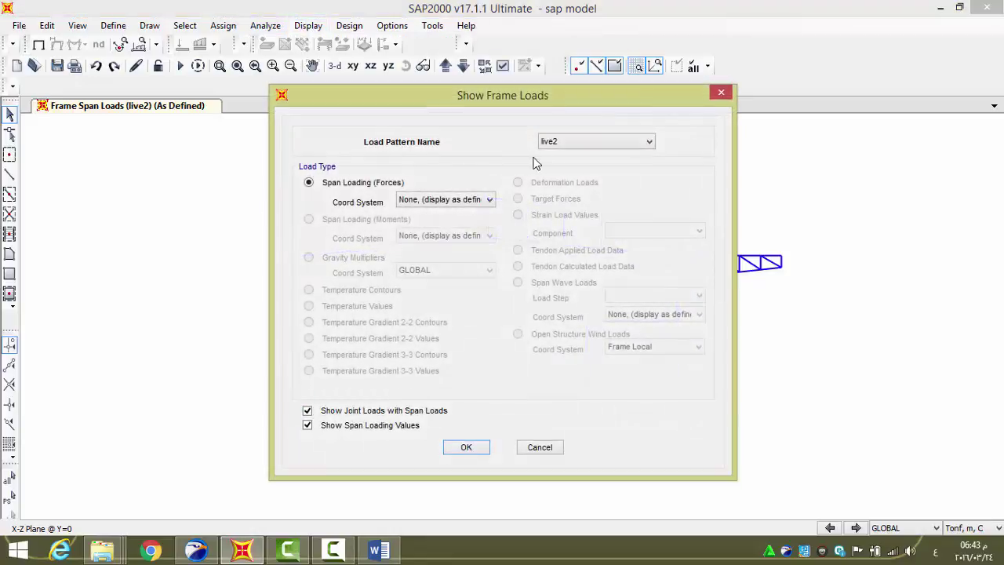
click(559, 142)
click(557, 219)
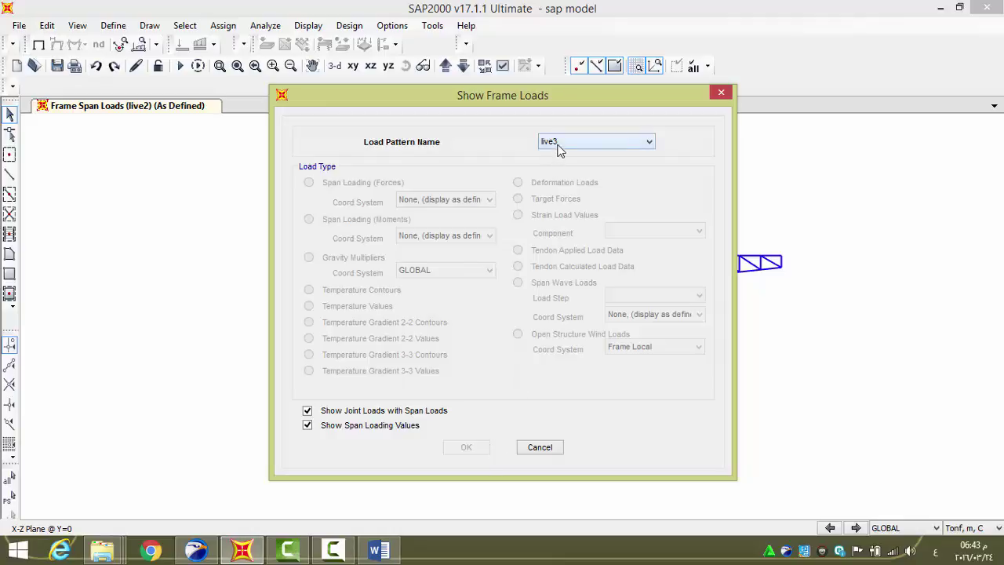
click(540, 447)
Select the four interior top-chord joints of the cantilever truss and look up the concentrated live load Wll in the Word document excel.docx
scroll(780, 267, up, 5)
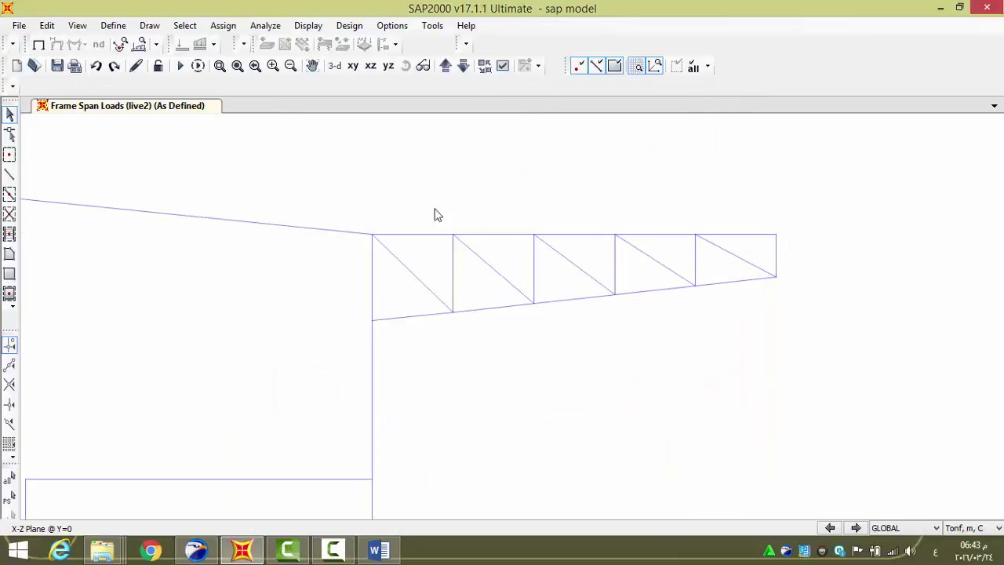
drag(408, 191, 720, 262)
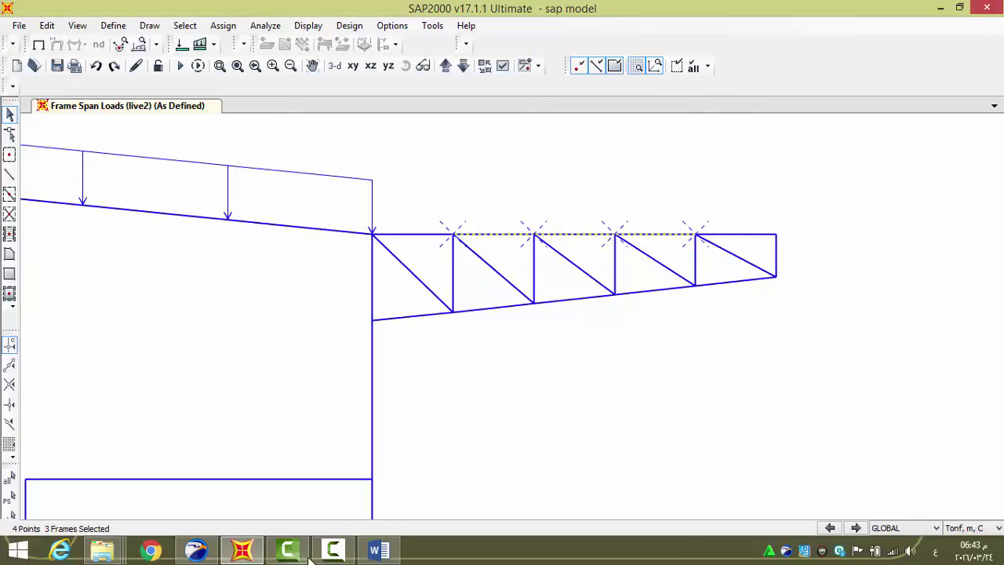
click(378, 551)
scroll(455, 325, up, 5)
scroll(462, 330, down, 5)
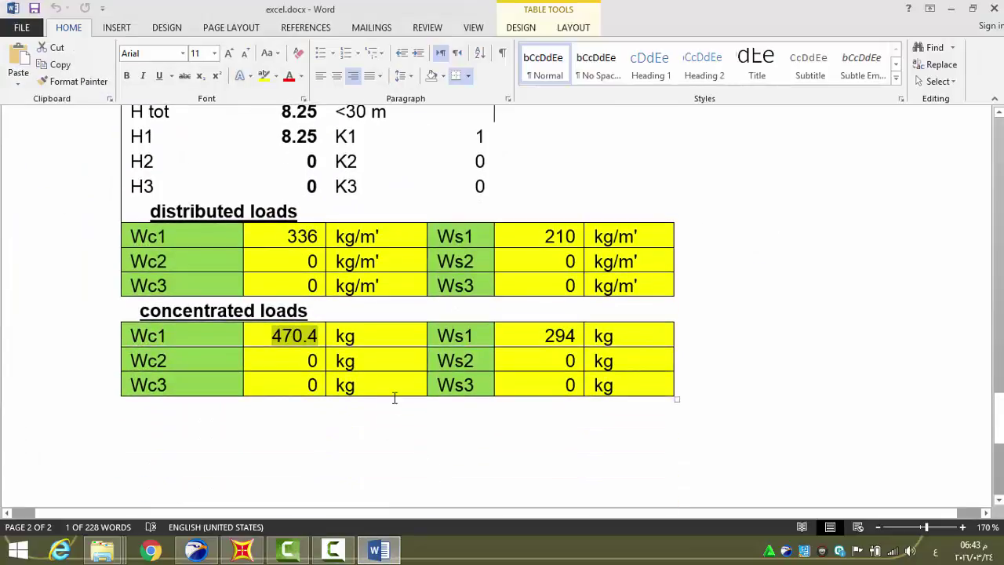
scroll(393, 381, up, 5)
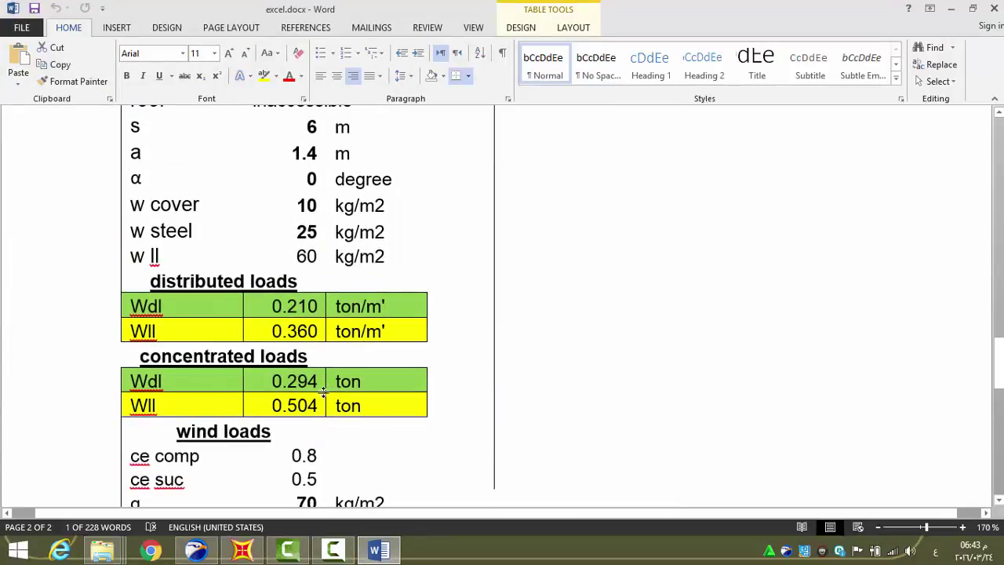
double_click(282, 407)
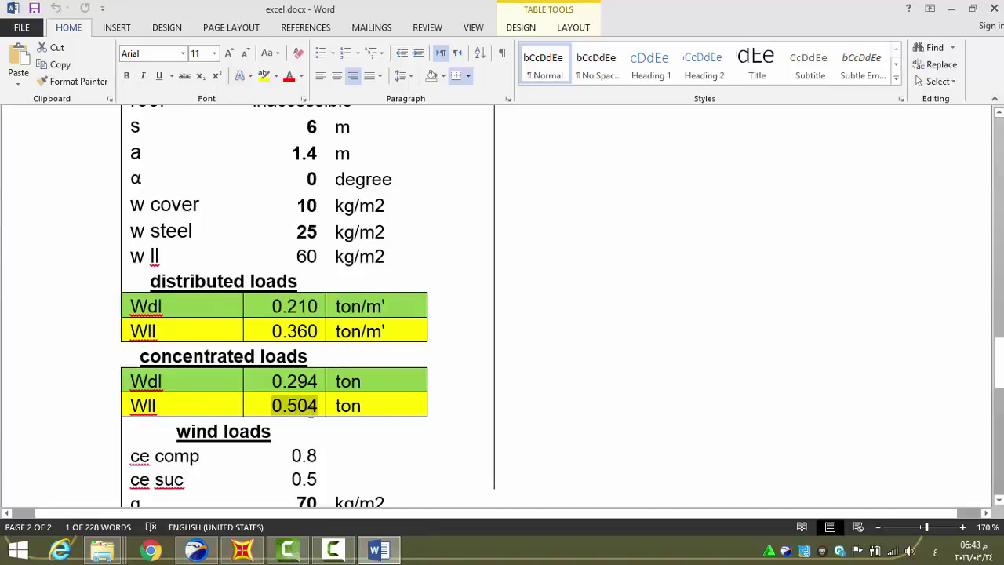
click(377, 549)
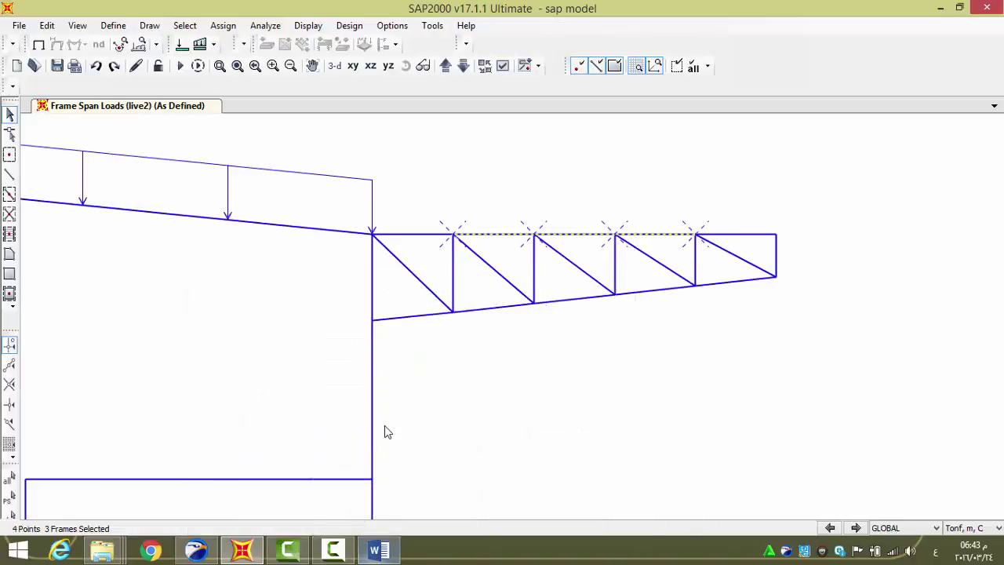
Assign live3 joint forces to the selected truss joints with Global X 0 and Global Z -0.504 Tonf, replacing existing loads
click(223, 25)
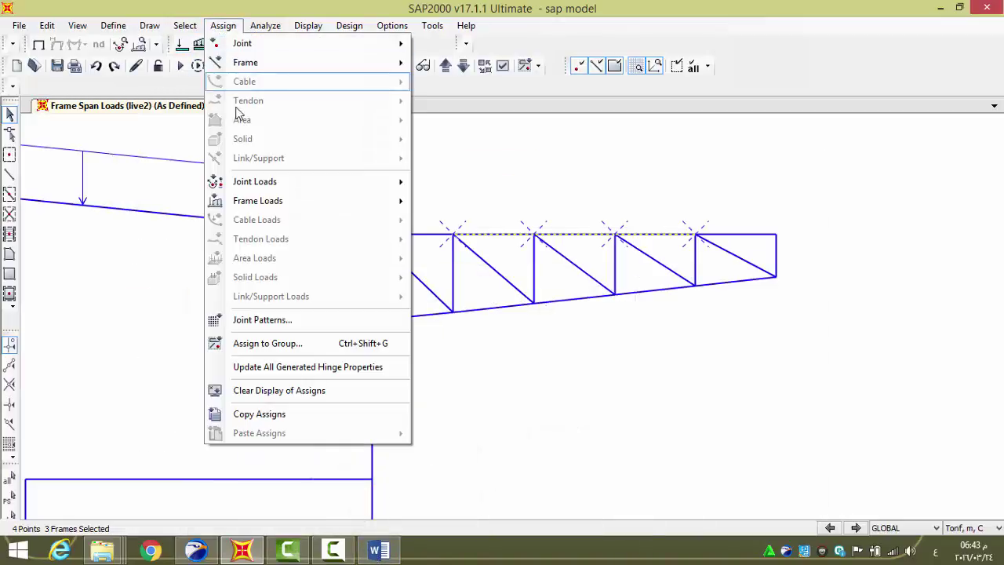
mouse_move(315, 200)
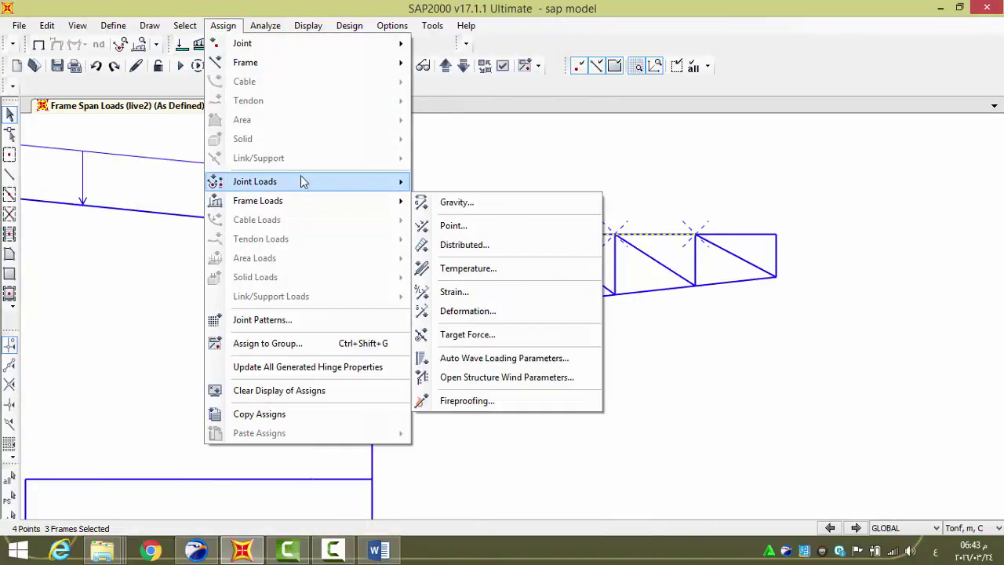
mouse_move(301, 181)
click(458, 182)
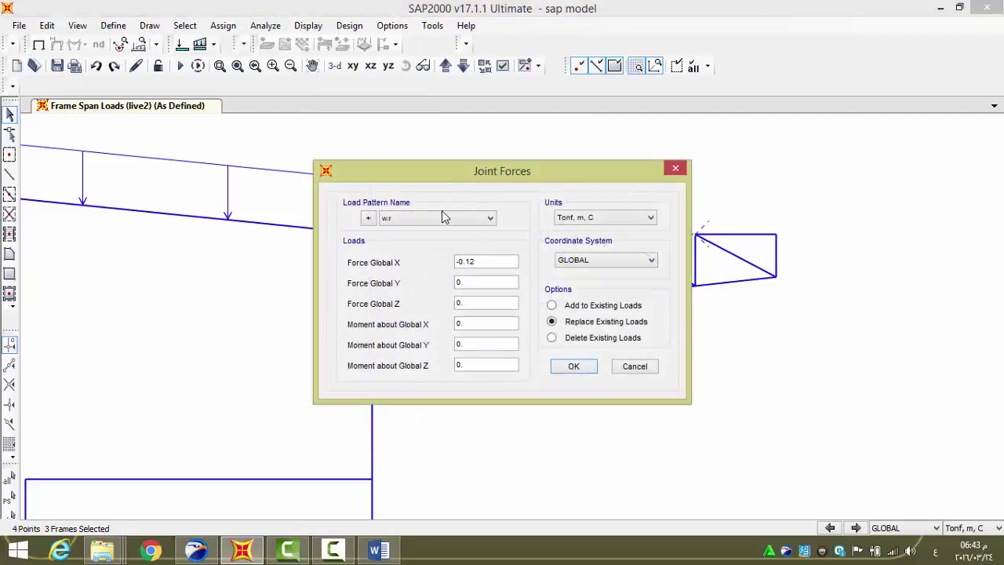
click(442, 218)
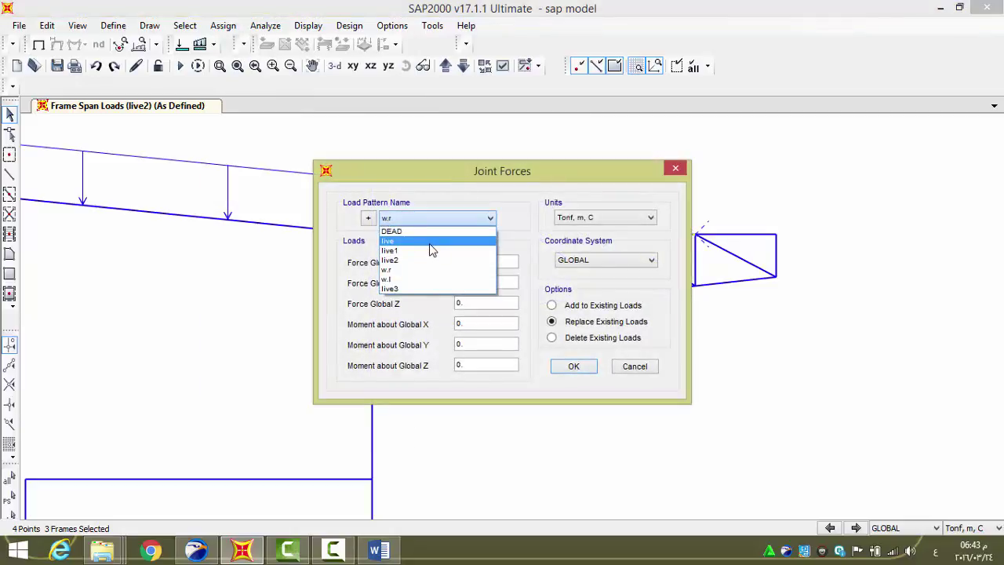
click(406, 288)
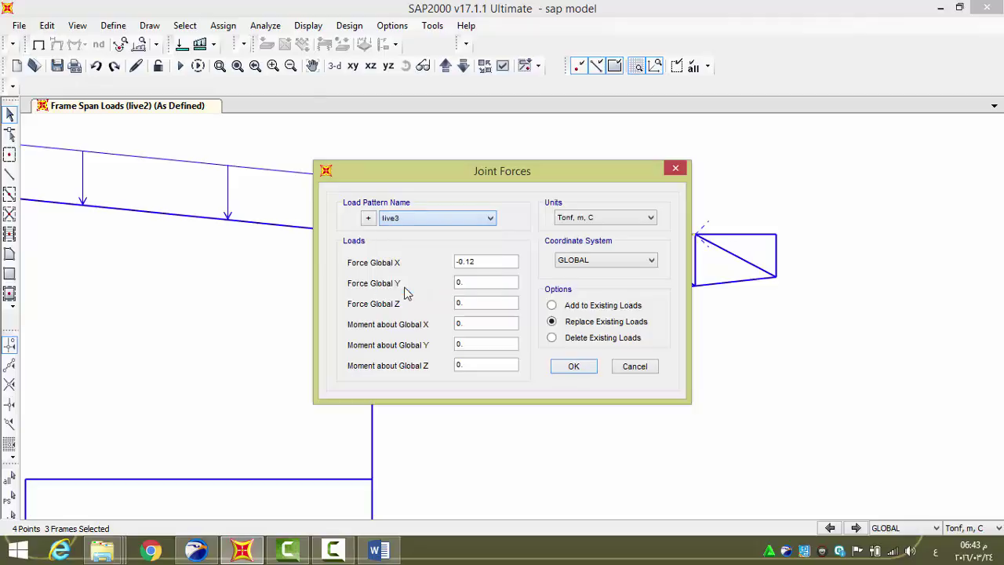
double_click(478, 262)
key(BackSpace)
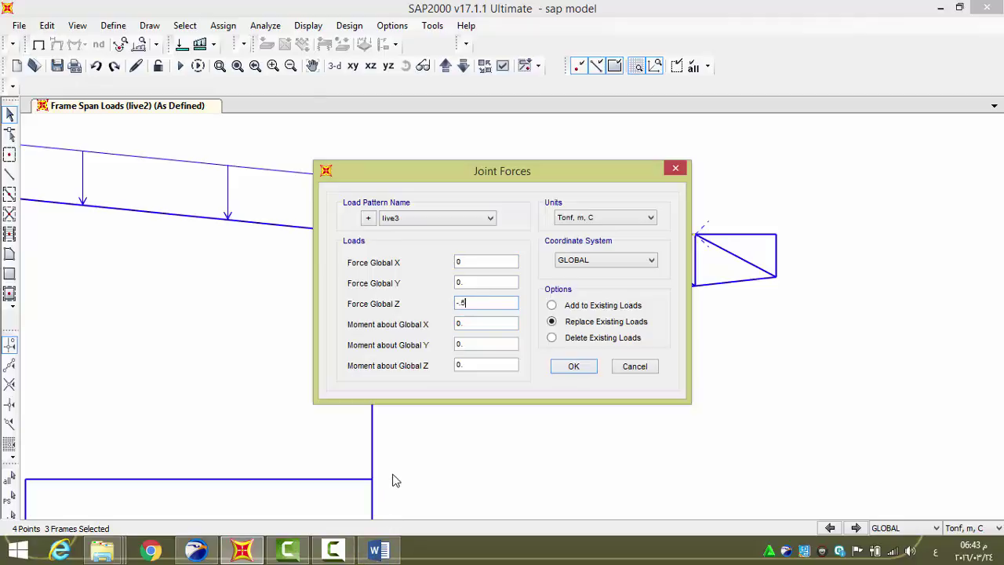
click(575, 367)
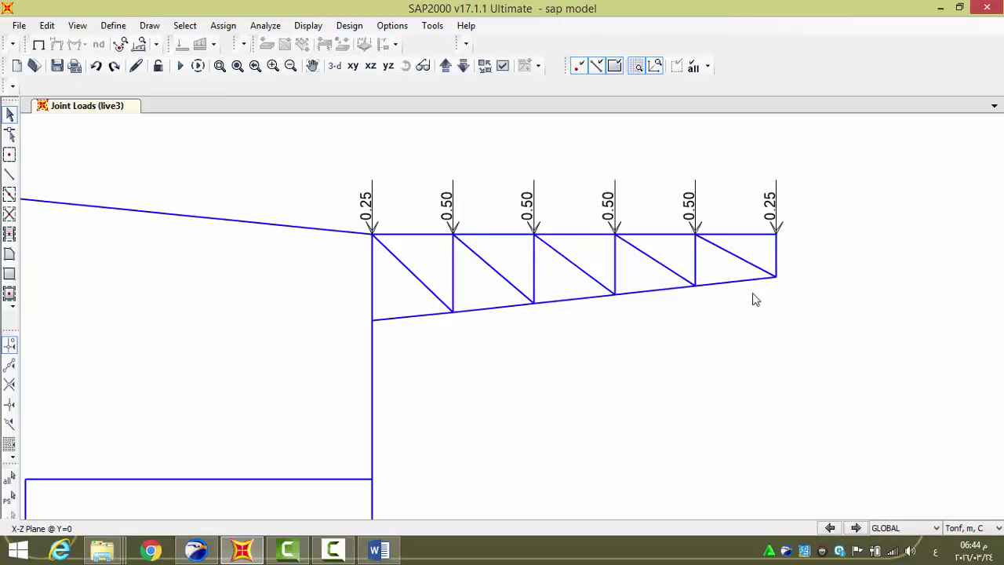
Display the frame load assignments for the live3 load pattern on the whole frame
scroll(824, 275, down, 4)
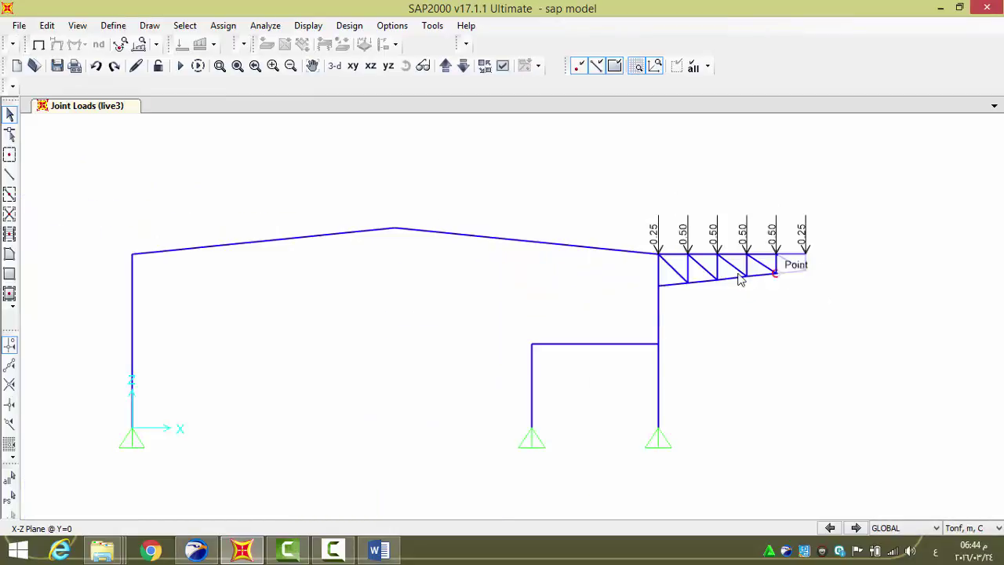
click(308, 26)
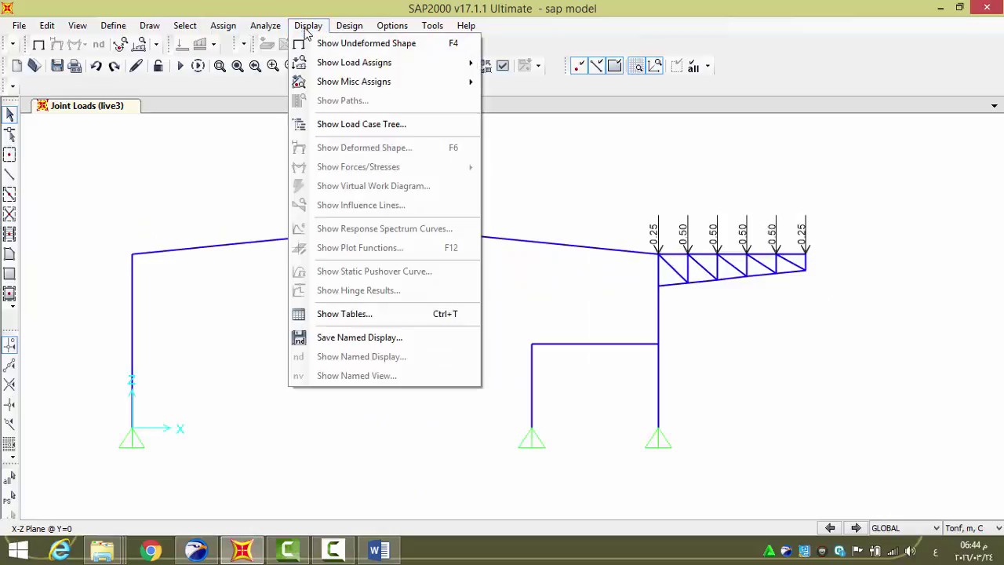
click(515, 184)
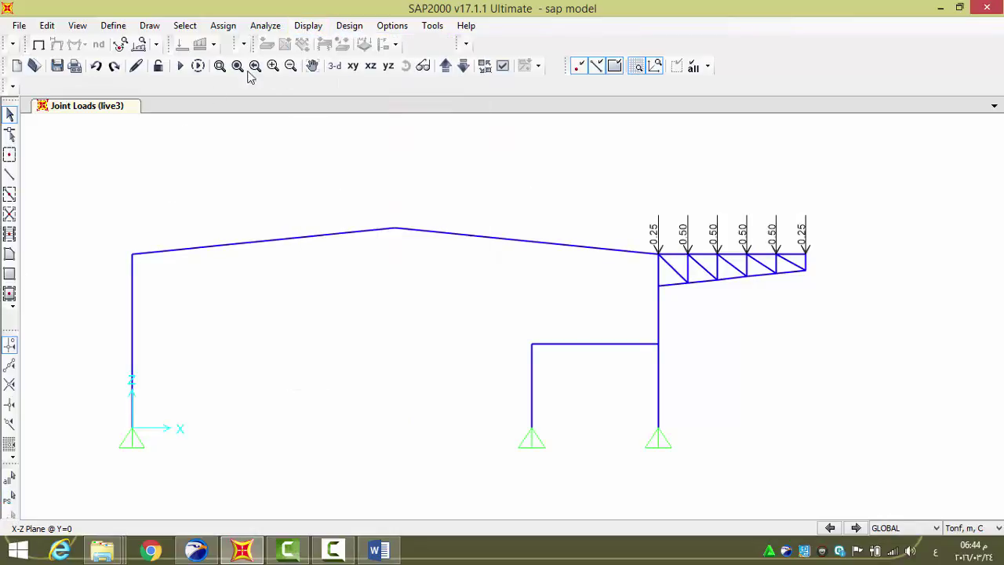
click(308, 26)
mouse_move(365, 63)
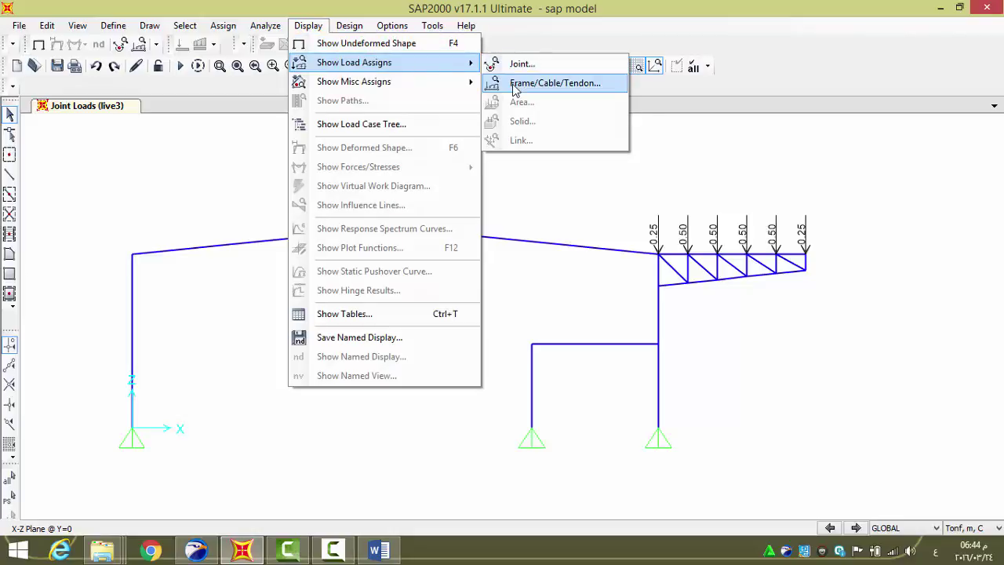
click(514, 84)
click(594, 142)
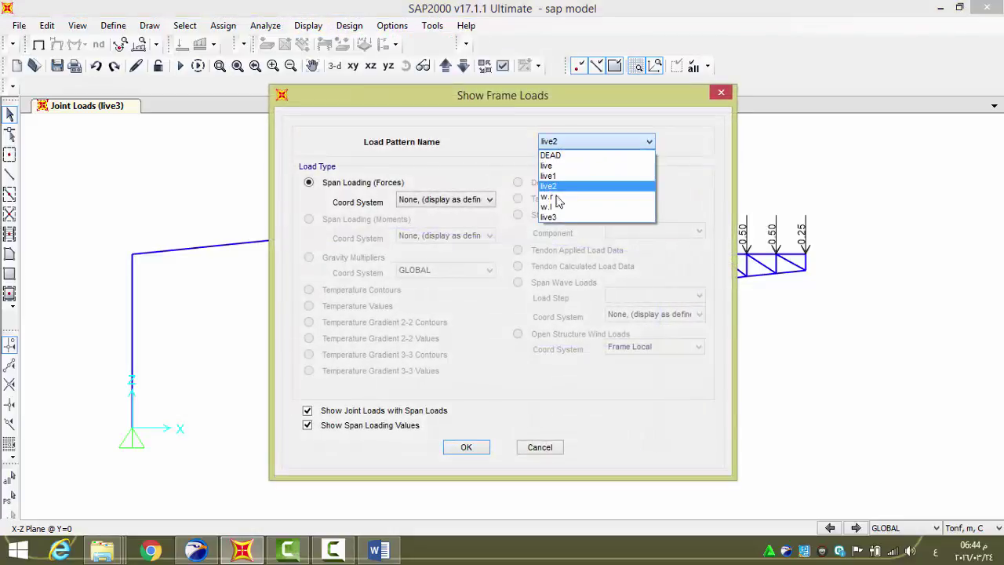
click(556, 222)
click(540, 447)
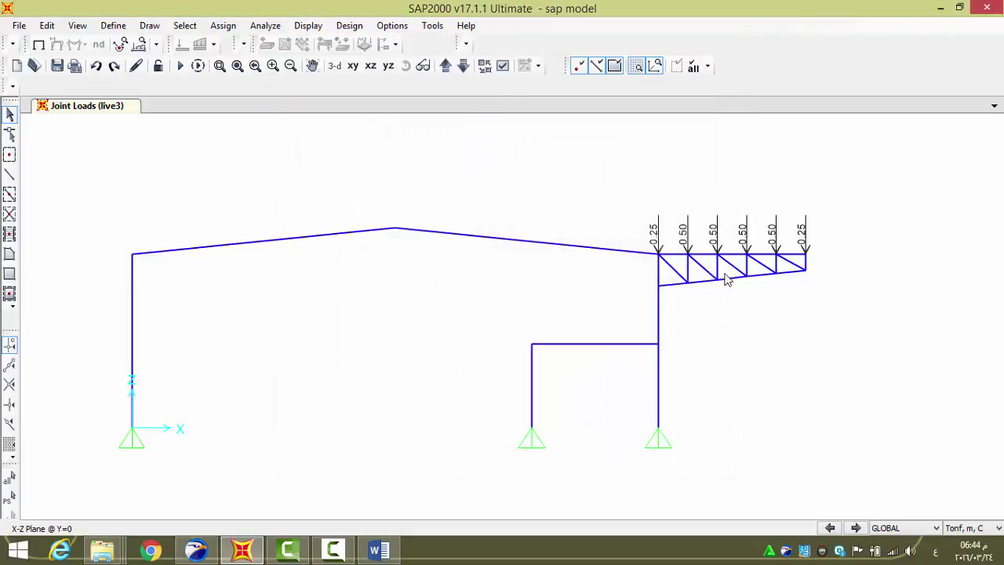
Reassign the live3 joint force of -0.504 Tonf in Global Z to the four interior top-chord joints of the truss, replacing existing loads
scroll(807, 276, up, 3)
drag(495, 186, 794, 258)
click(223, 25)
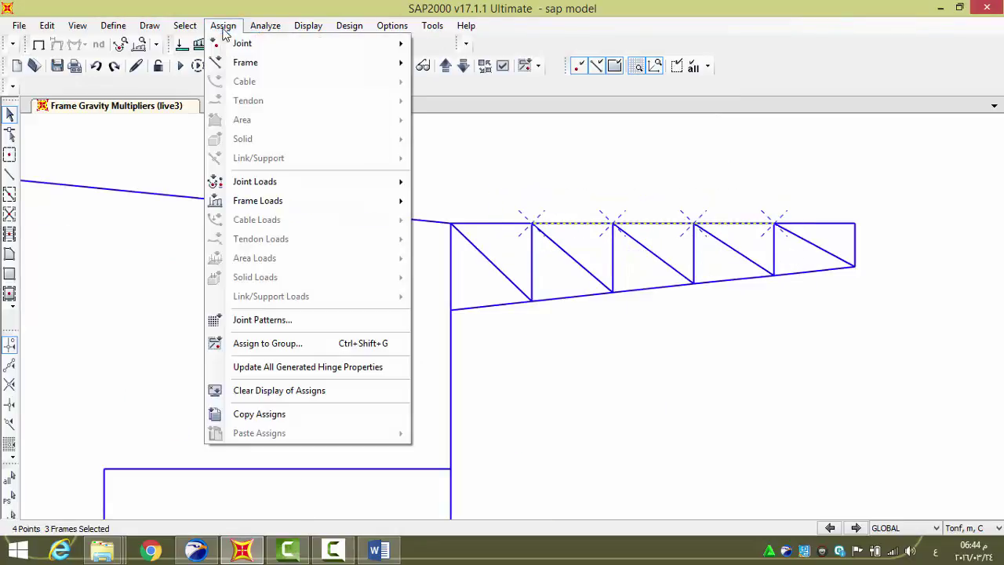
mouse_move(298, 181)
click(441, 182)
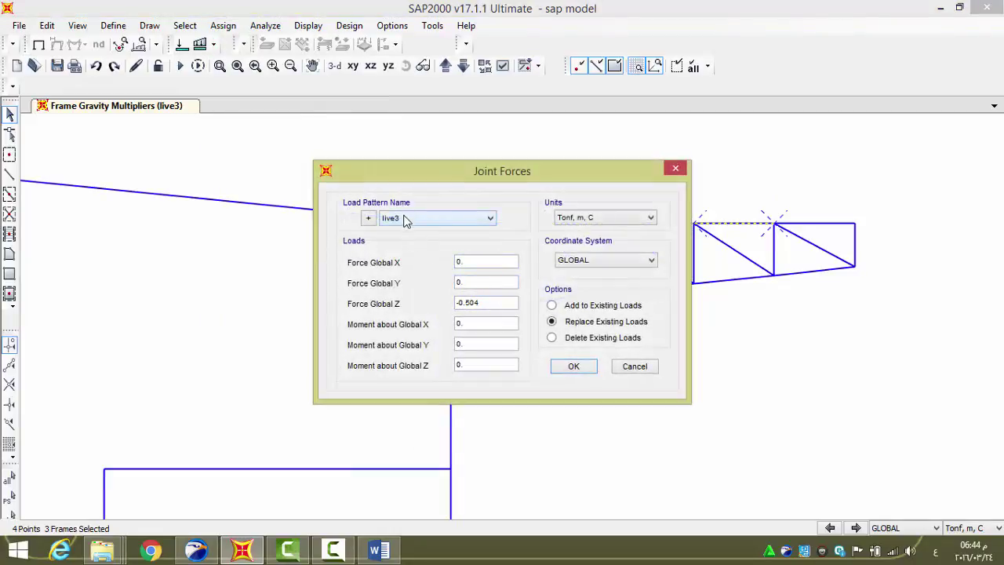
click(577, 368)
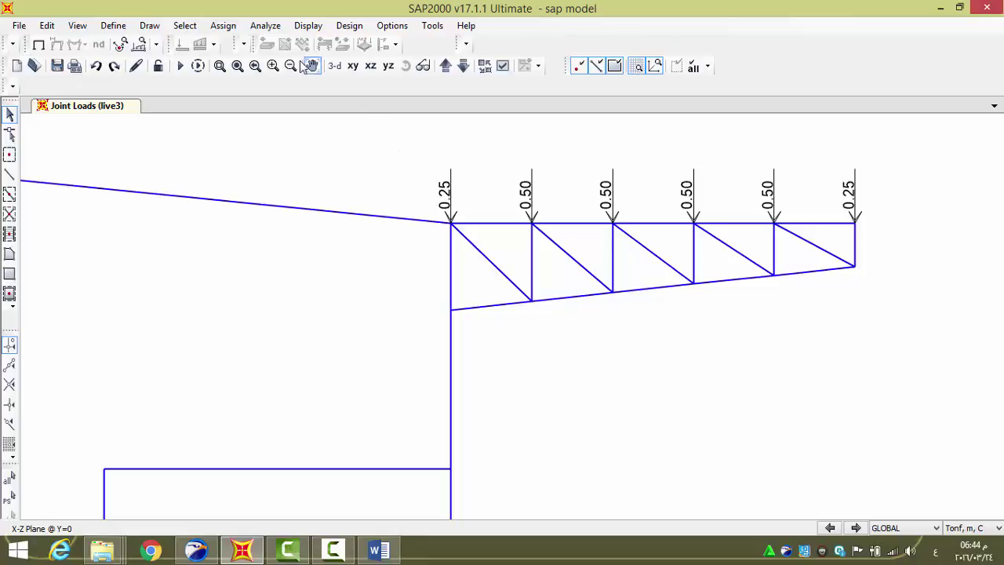
click(306, 26)
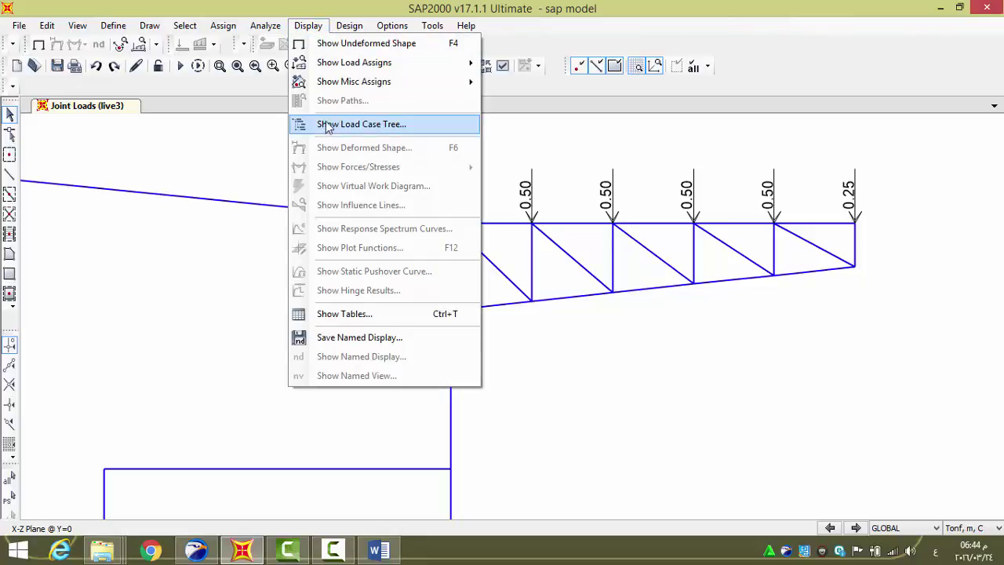
mouse_move(467, 68)
click(549, 83)
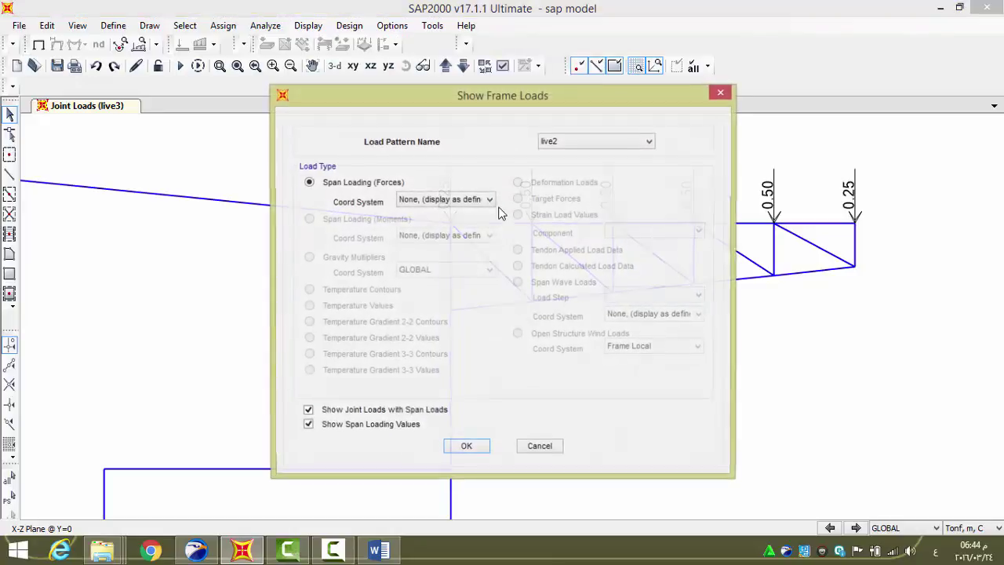
click(555, 149)
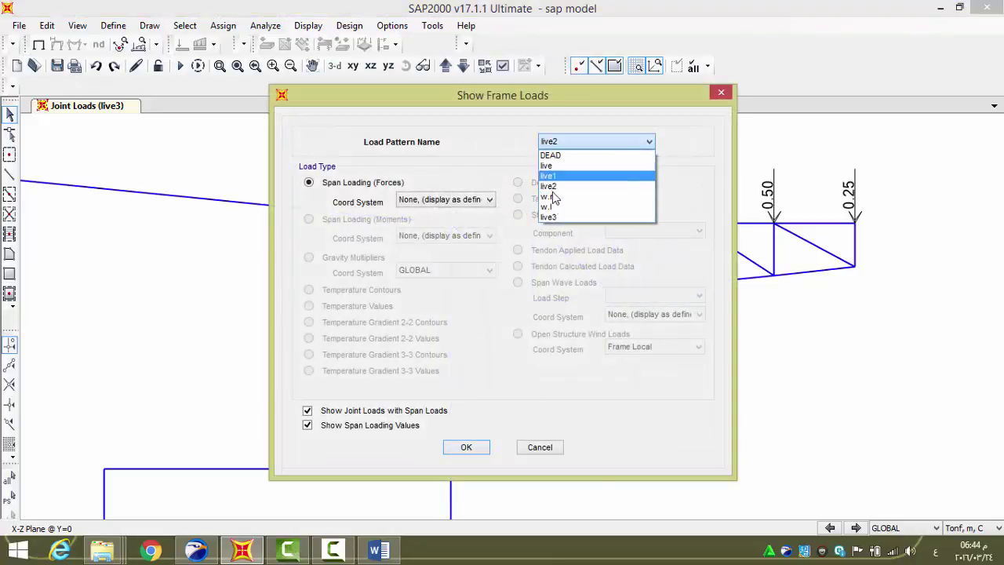
click(552, 218)
click(536, 442)
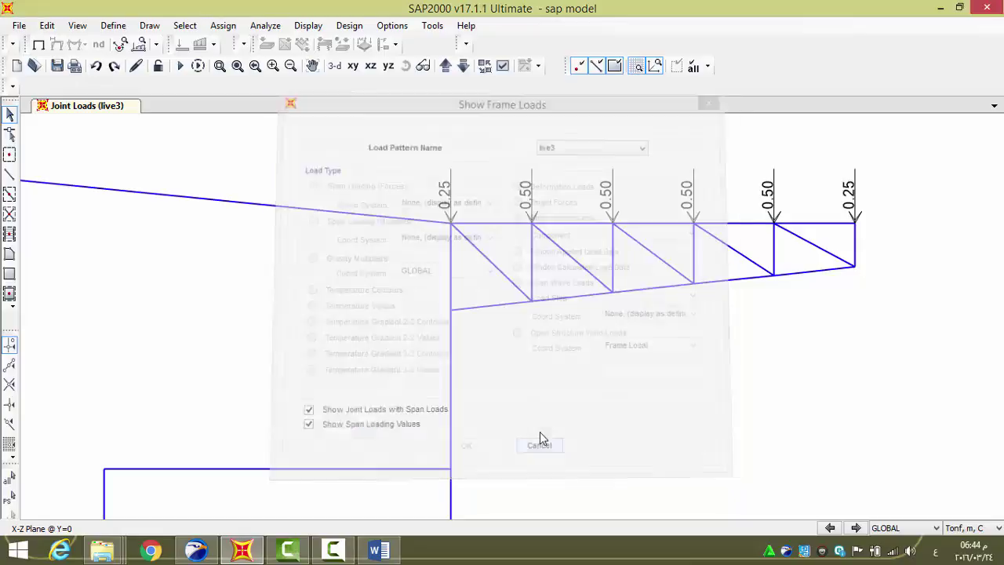
Check the load type set for the live3 pattern in the load pattern definitions
click(113, 26)
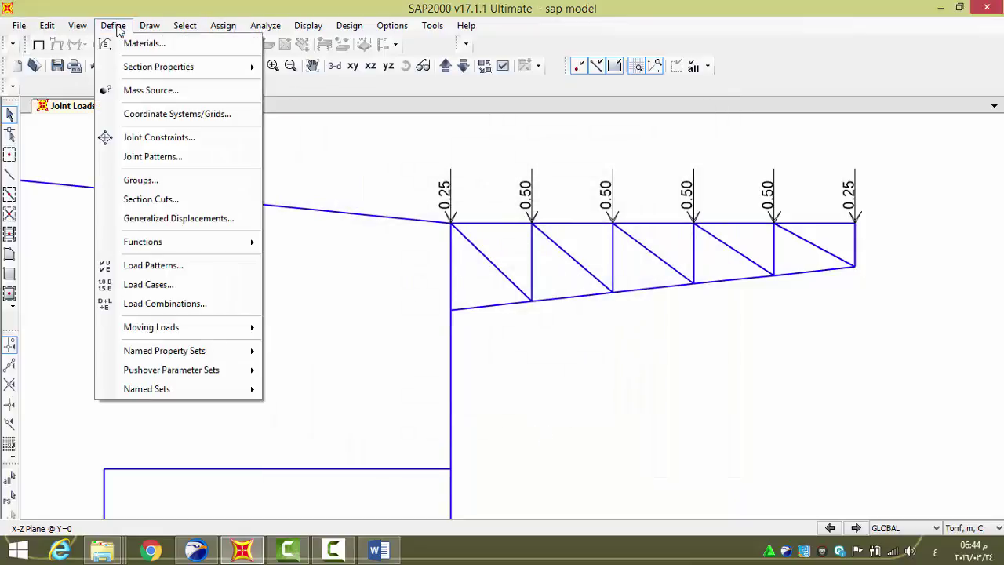
click(137, 262)
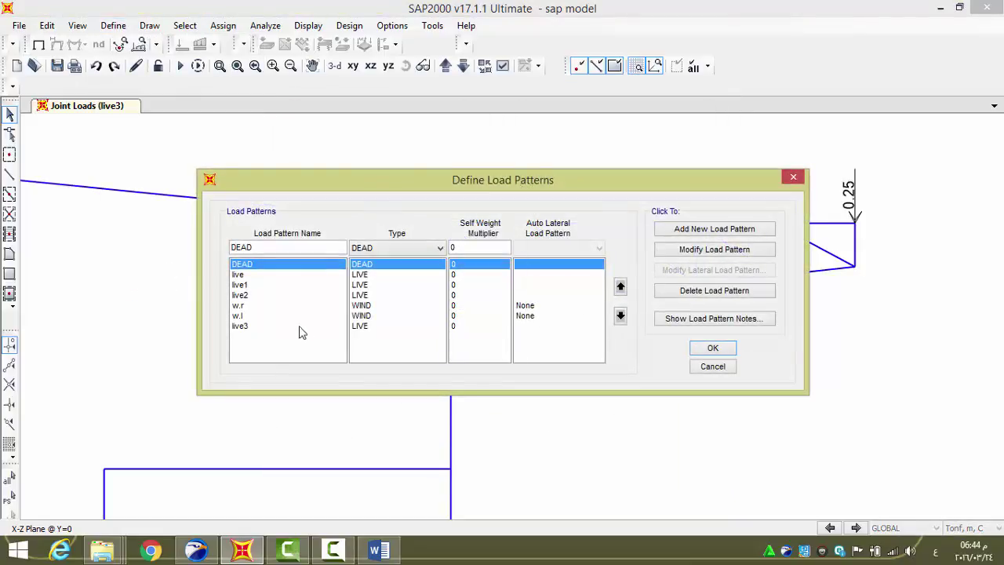
click(266, 326)
click(376, 249)
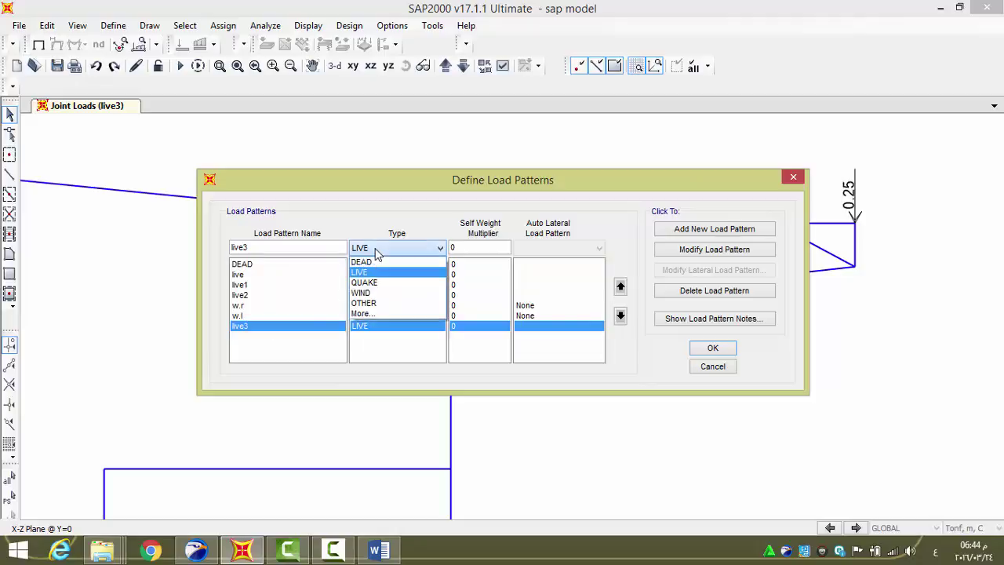
click(375, 249)
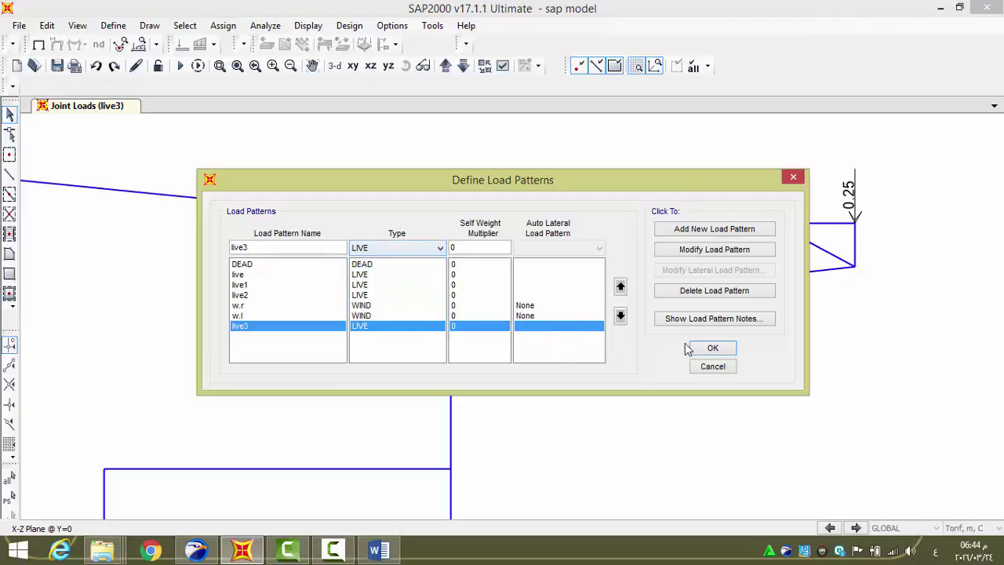
click(711, 347)
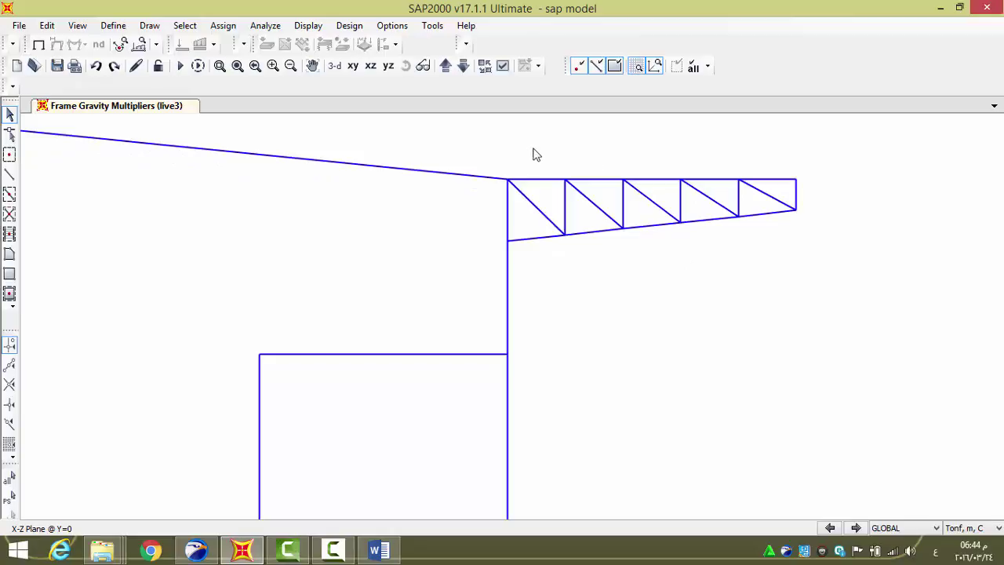
Assign a live3 joint force of -0.504 Tonf in Global Z to the four interior top-chord truss joints, replacing existing loads
drag(550, 148, 745, 198)
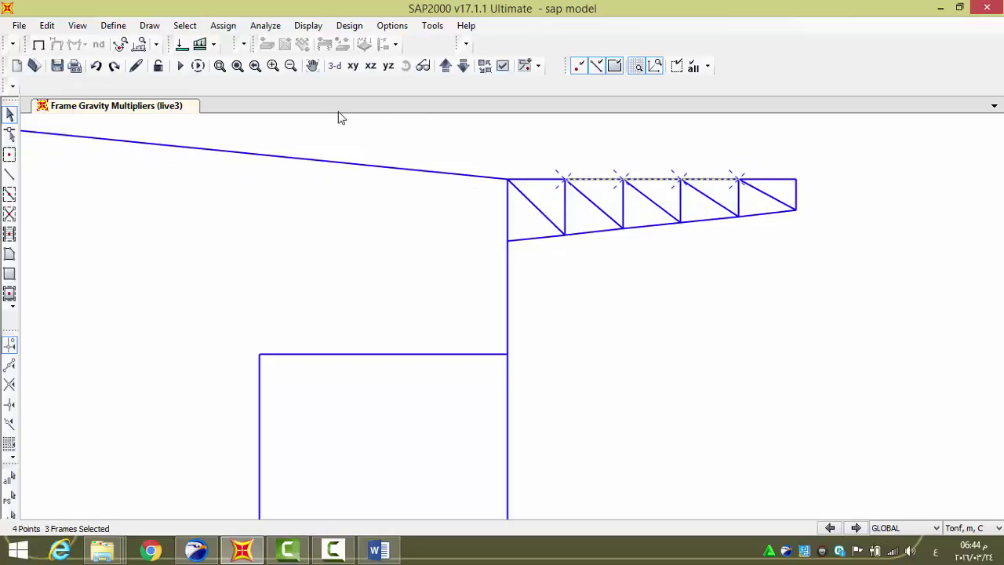
click(223, 25)
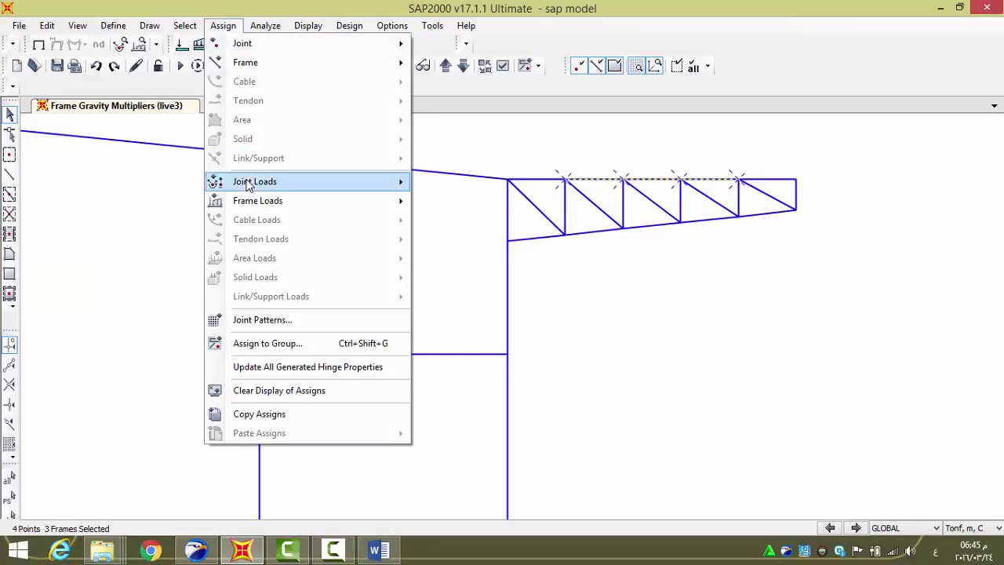
mouse_move(258, 185)
click(463, 183)
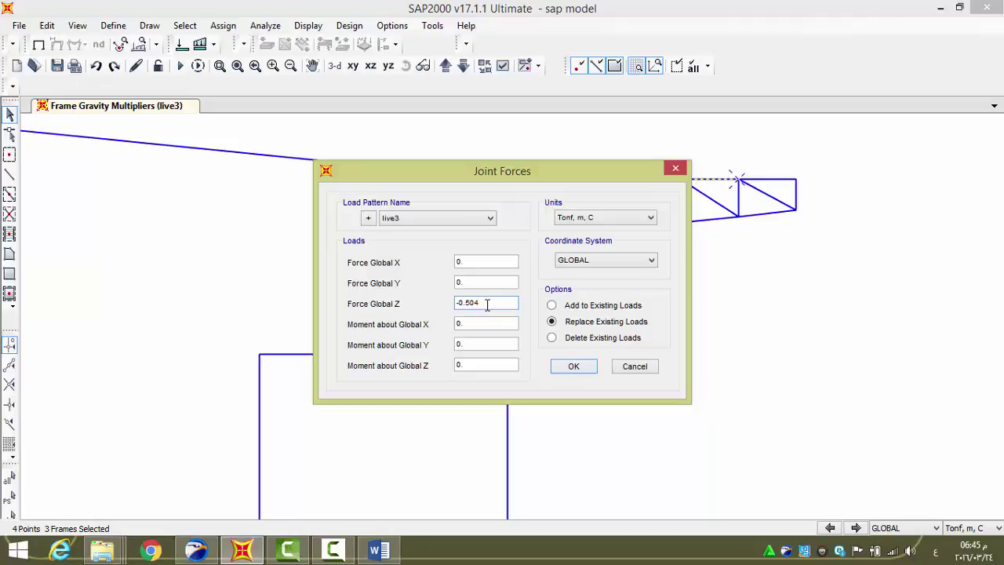
click(568, 370)
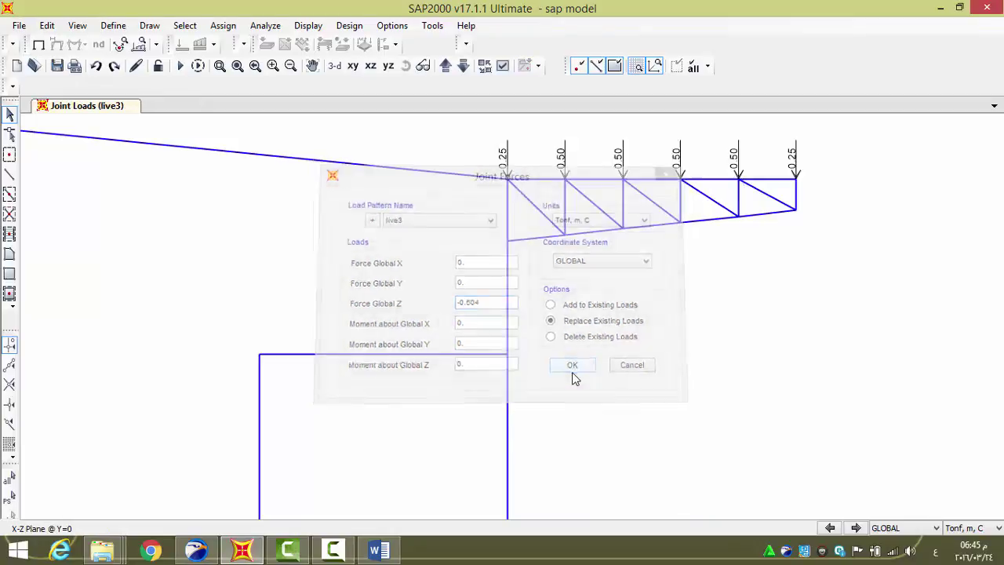
Inspect the live3 joint loads on the cantilever truss in the 3-D view
scroll(710, 351, down, 3)
middle_drag(722, 384, 655, 290)
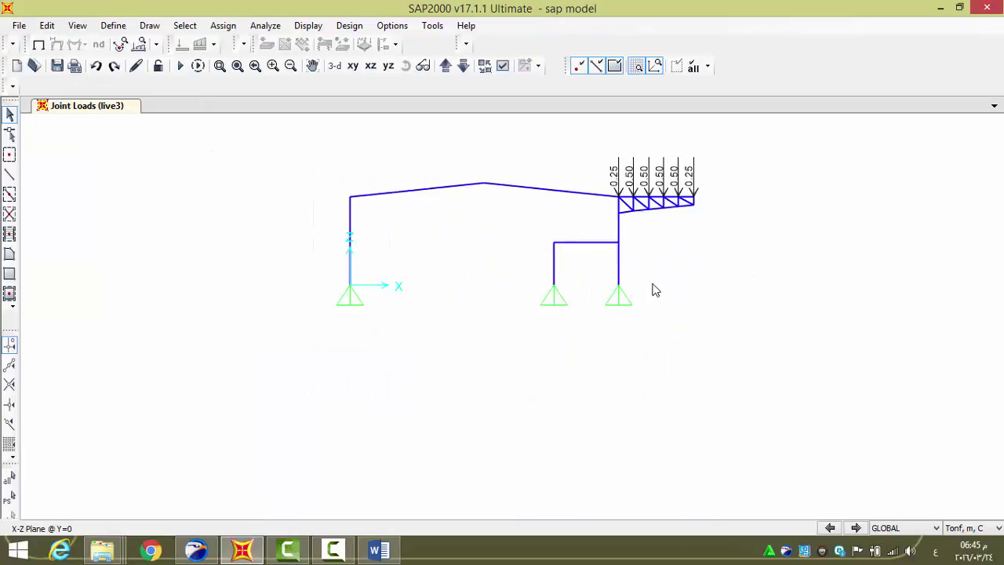
click(335, 66)
scroll(662, 190, up, 2)
scroll(663, 190, up, 1)
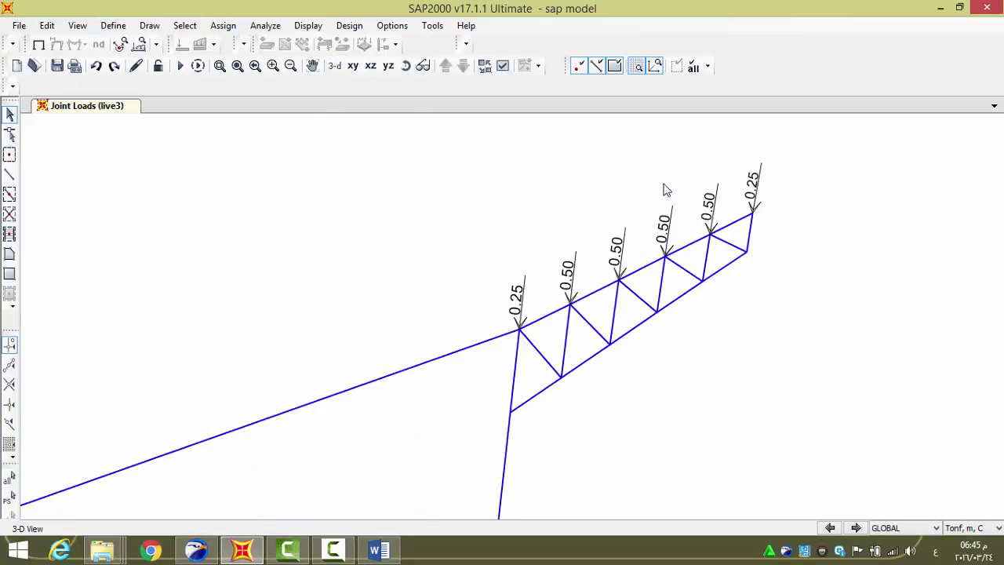
click(308, 26)
mouse_move(358, 62)
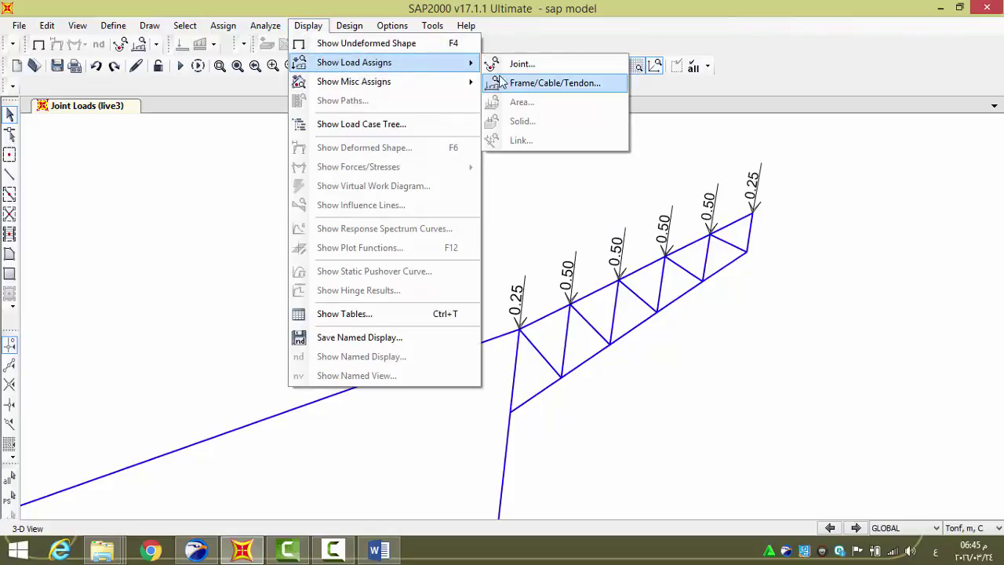
click(533, 81)
click(548, 148)
click(558, 205)
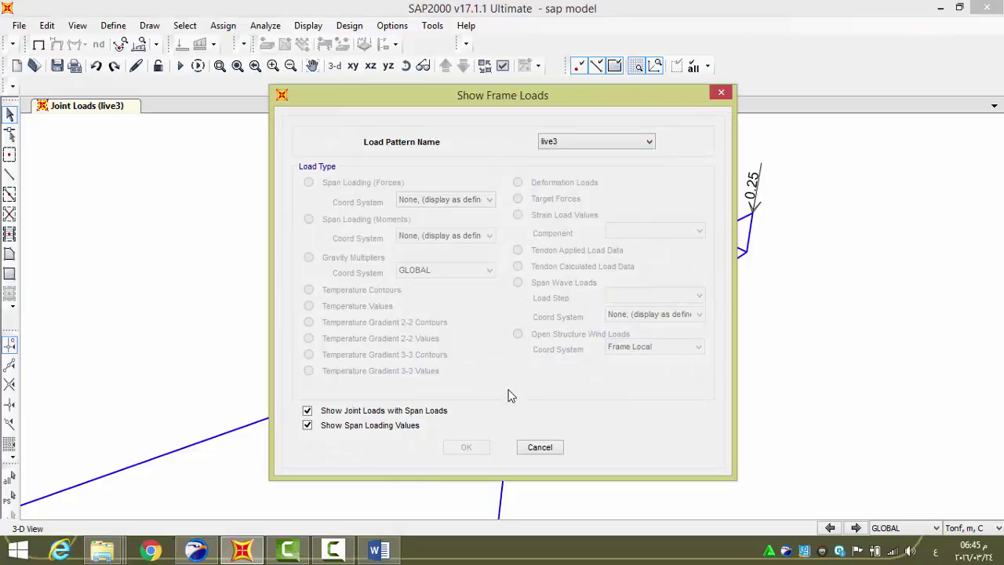
click(540, 449)
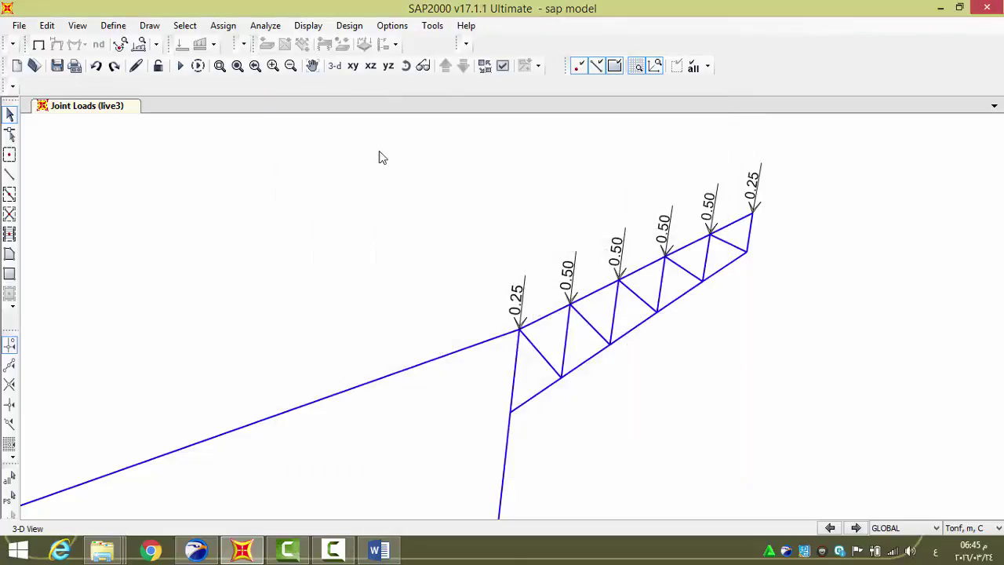
Display the joint load assignments for the live3 load pattern with their values and examine them on the cantilever truss
click(308, 26)
mouse_move(314, 62)
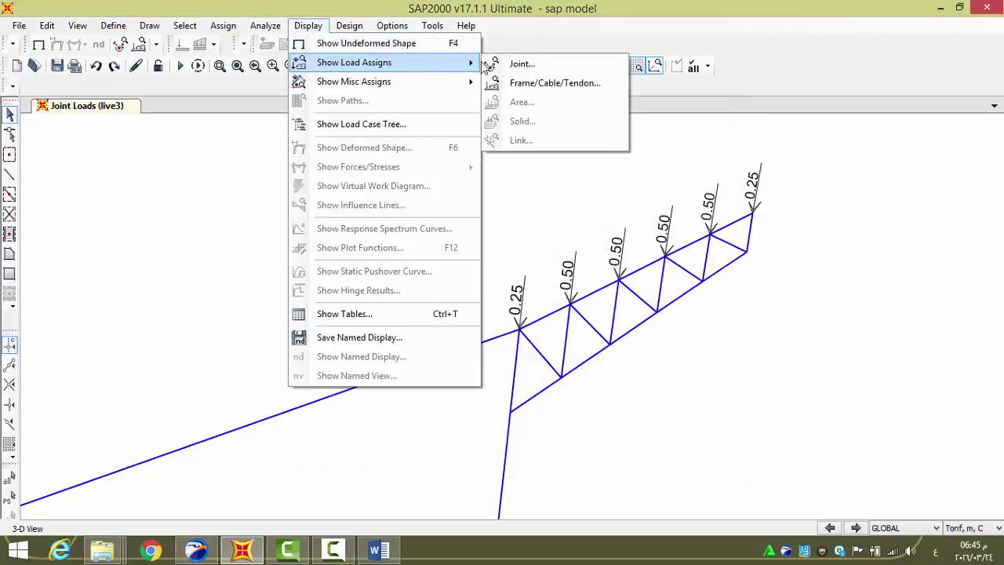
click(521, 63)
click(503, 225)
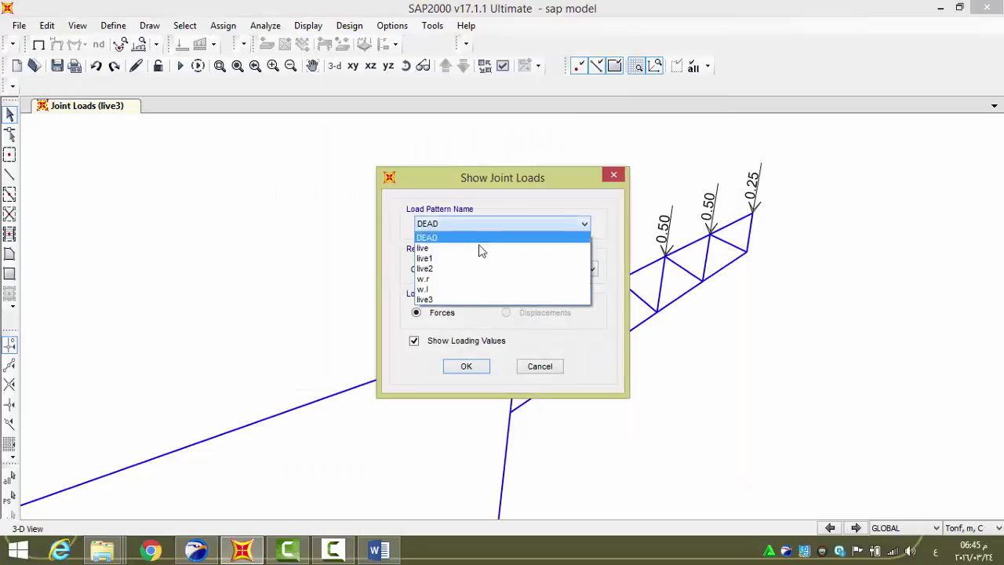
click(448, 301)
click(466, 367)
scroll(584, 328, up, 3)
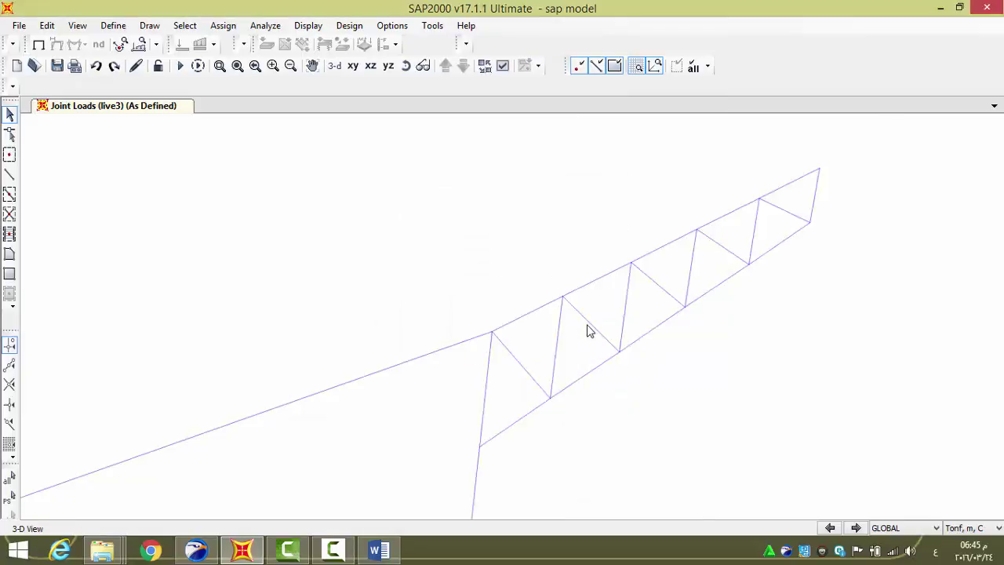
scroll(594, 325, down, 1)
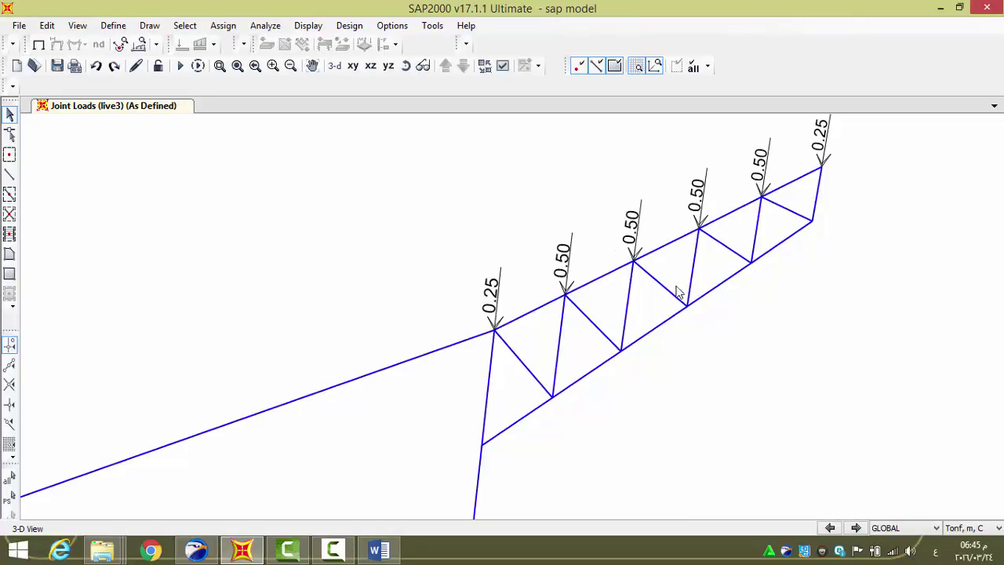
scroll(678, 292, down, 2)
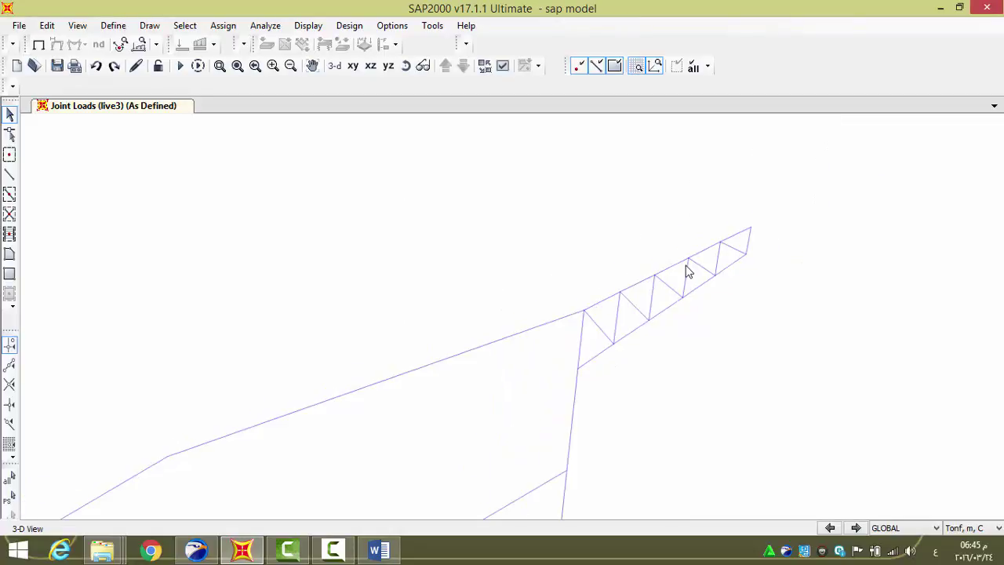
Return to the X-Z plane view and show the frame's undeformed shape without load assignments
click(370, 66)
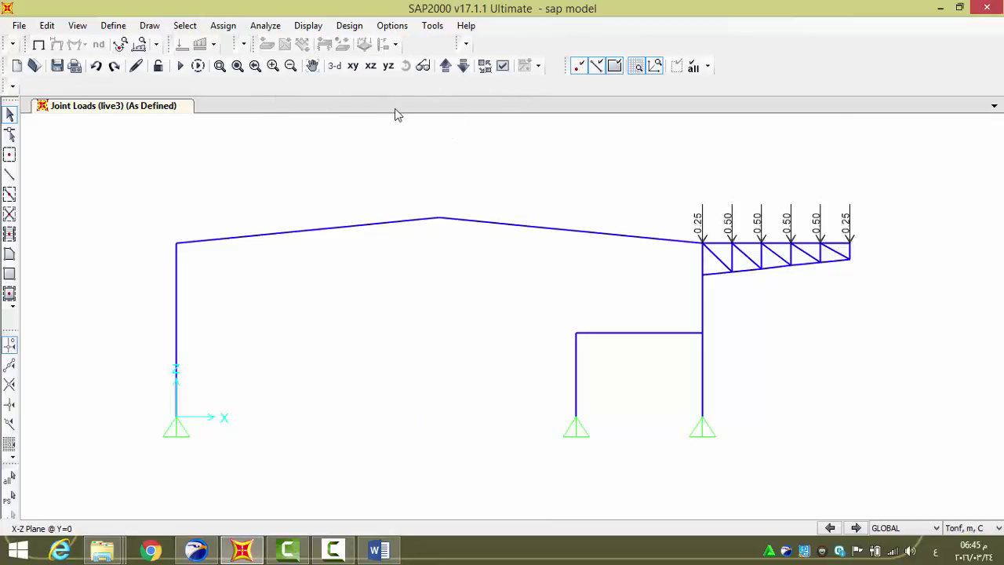
click(466, 44)
click(396, 49)
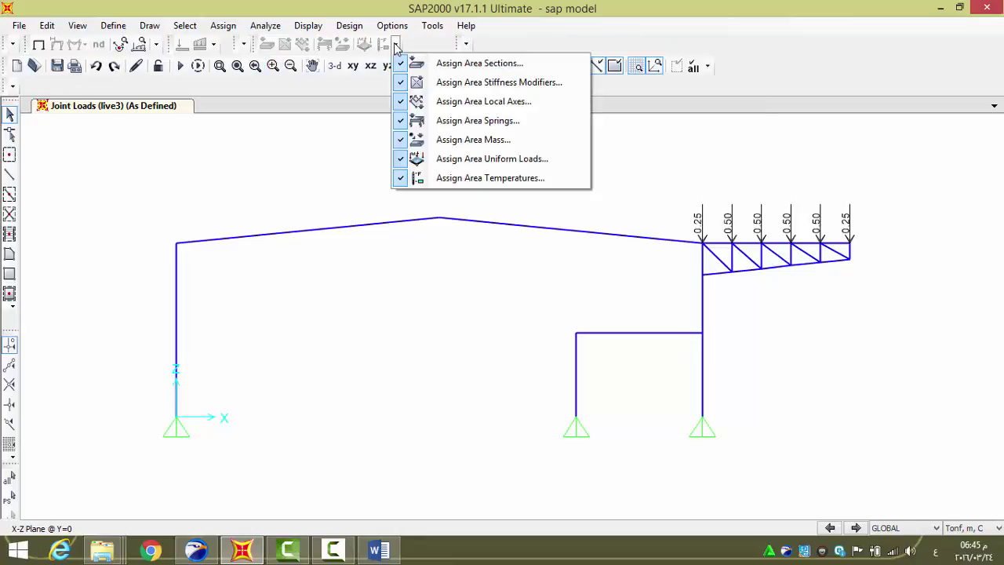
click(243, 45)
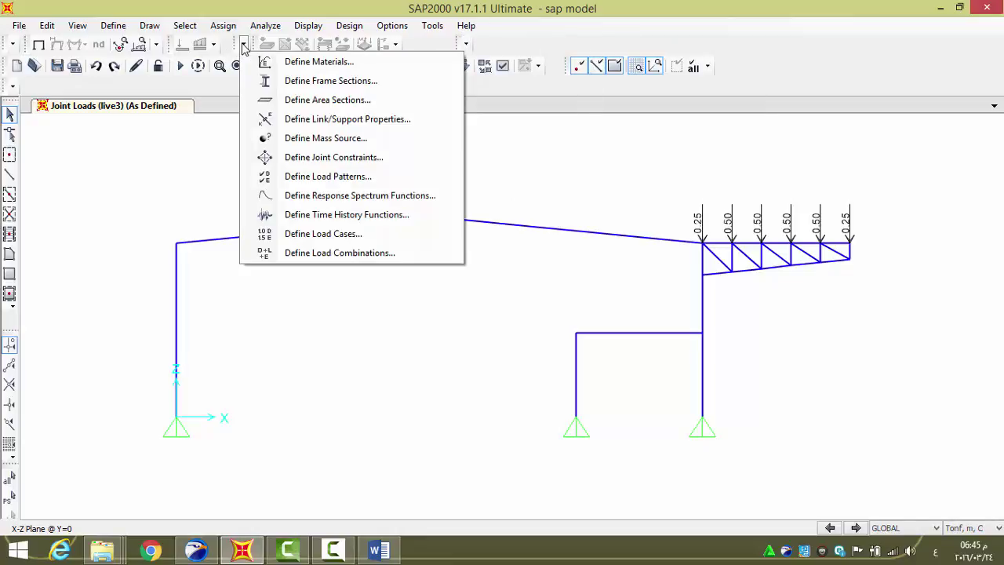
click(215, 46)
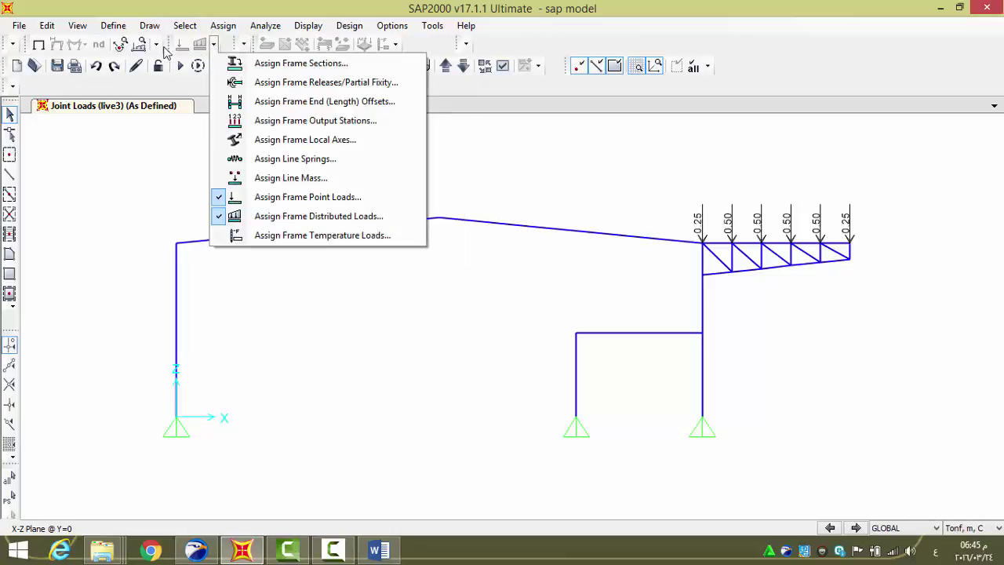
click(23, 45)
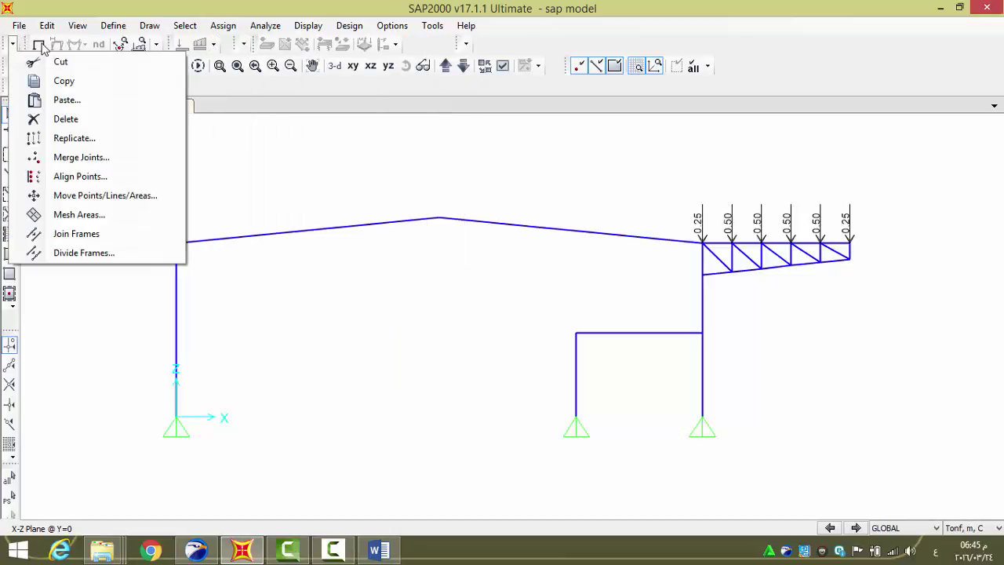
click(39, 45)
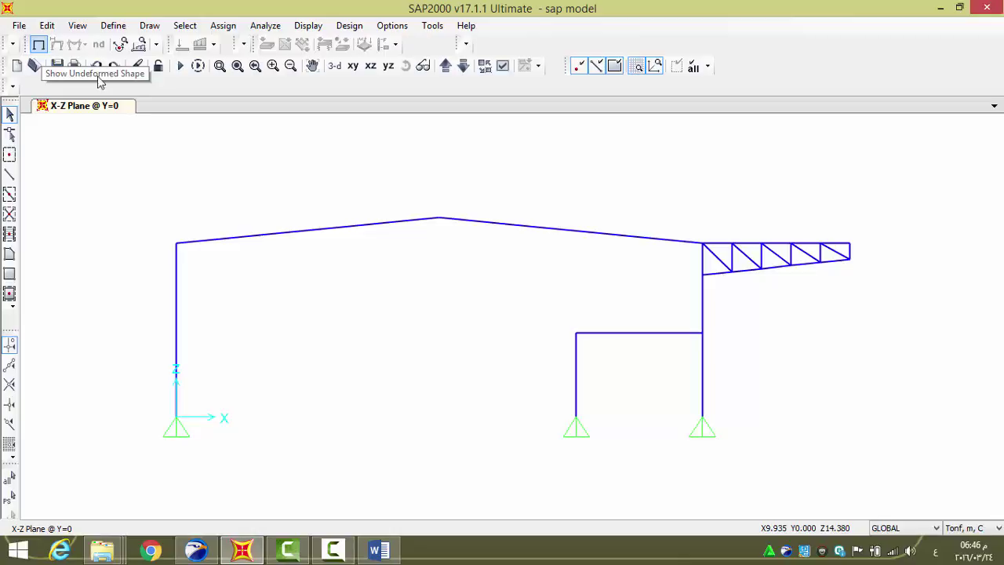
Start a new load combination and name it D+L
click(113, 26)
click(147, 306)
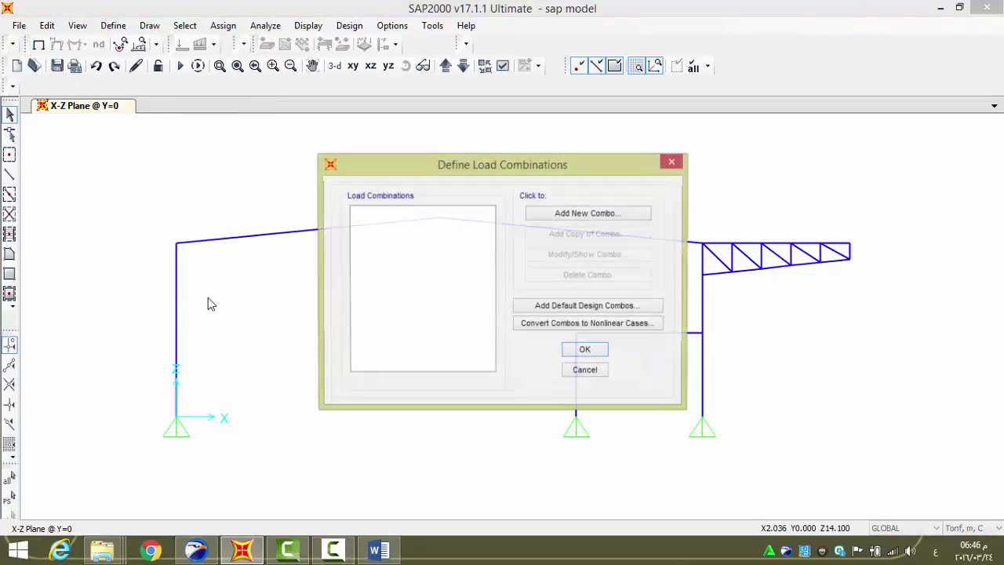
click(558, 219)
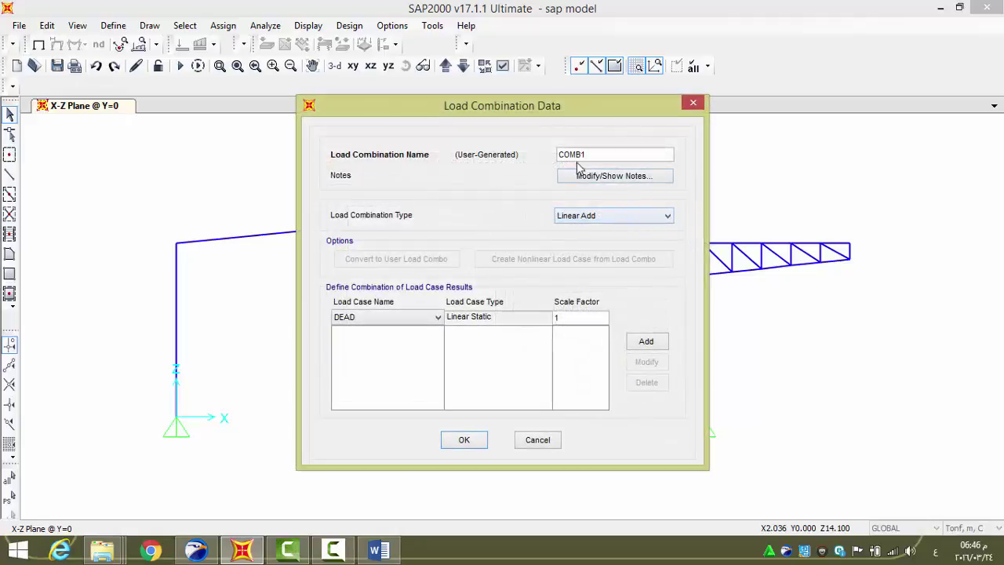
double_click(591, 154)
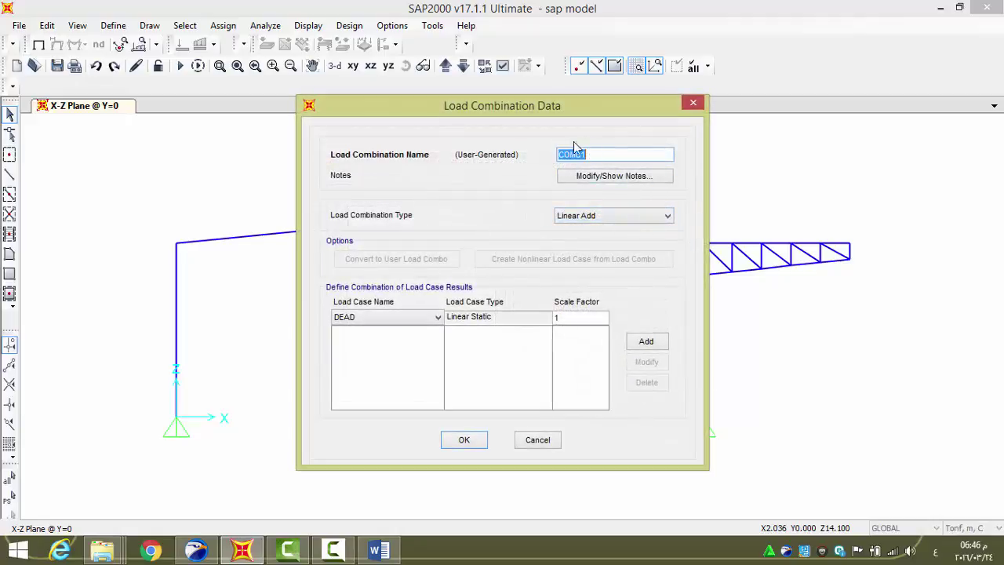
text(يث)
key(alt+shift)
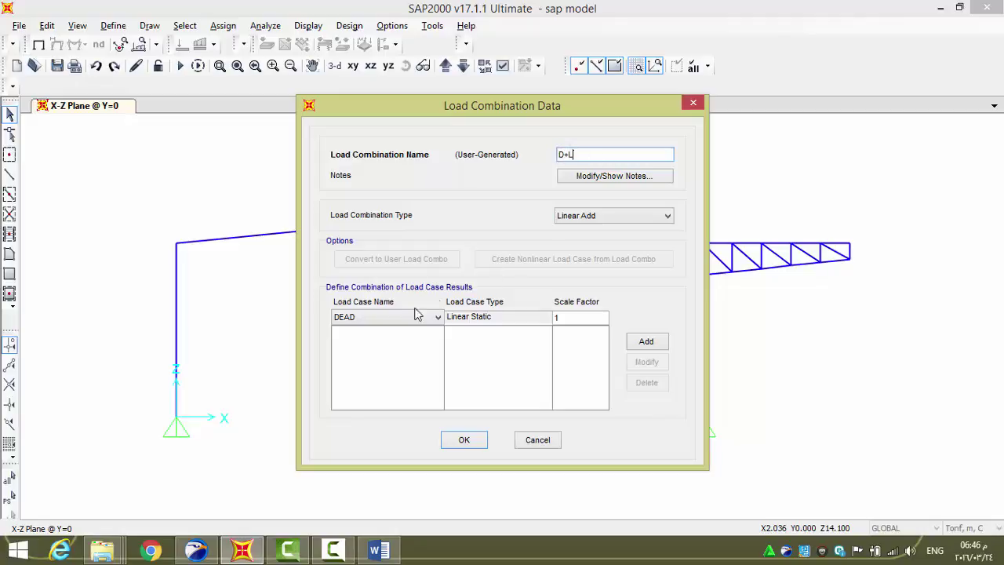
Add the DEAD and live load cases with scale factor 1 to the D+L combination and save it
click(646, 346)
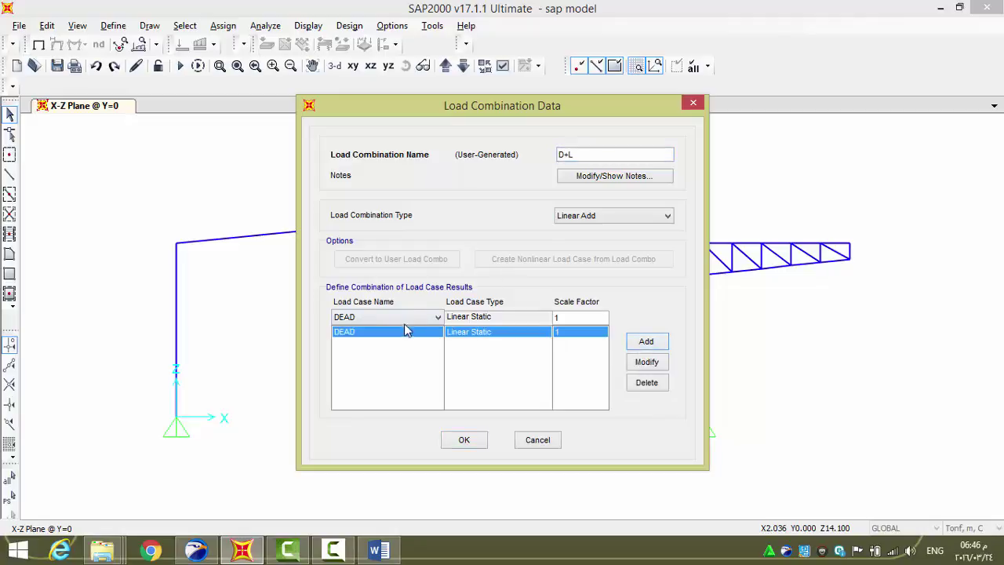
click(566, 316)
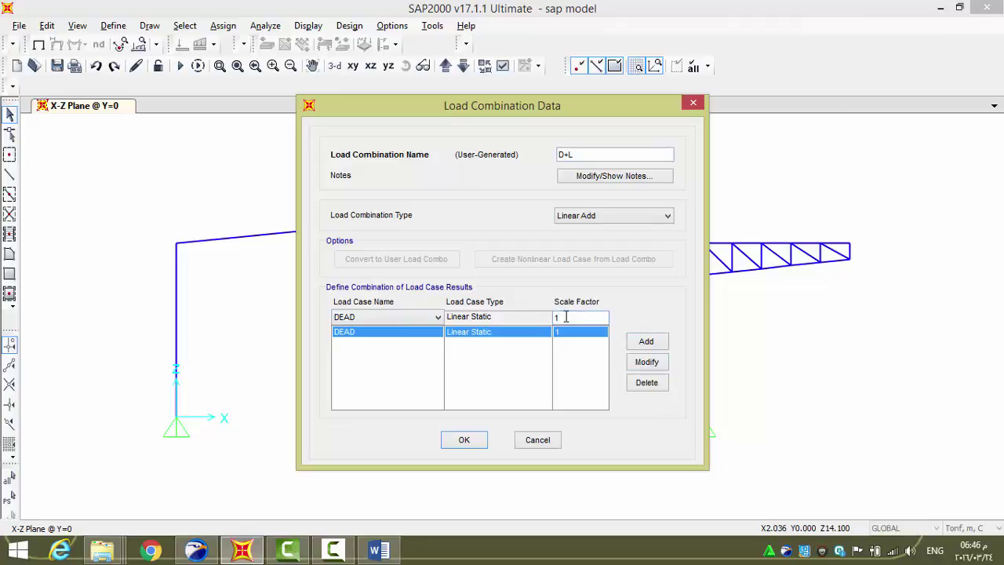
click(364, 319)
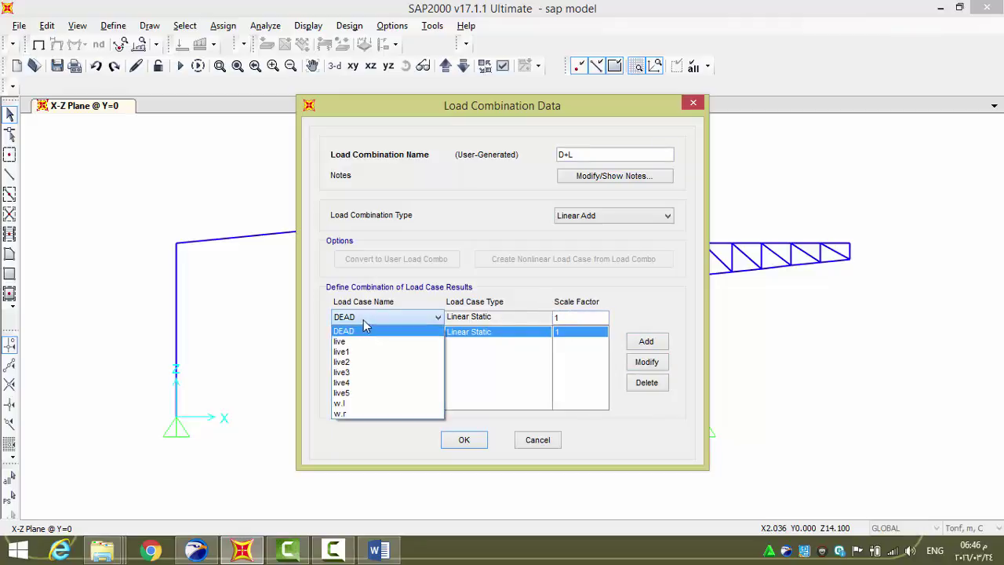
click(360, 341)
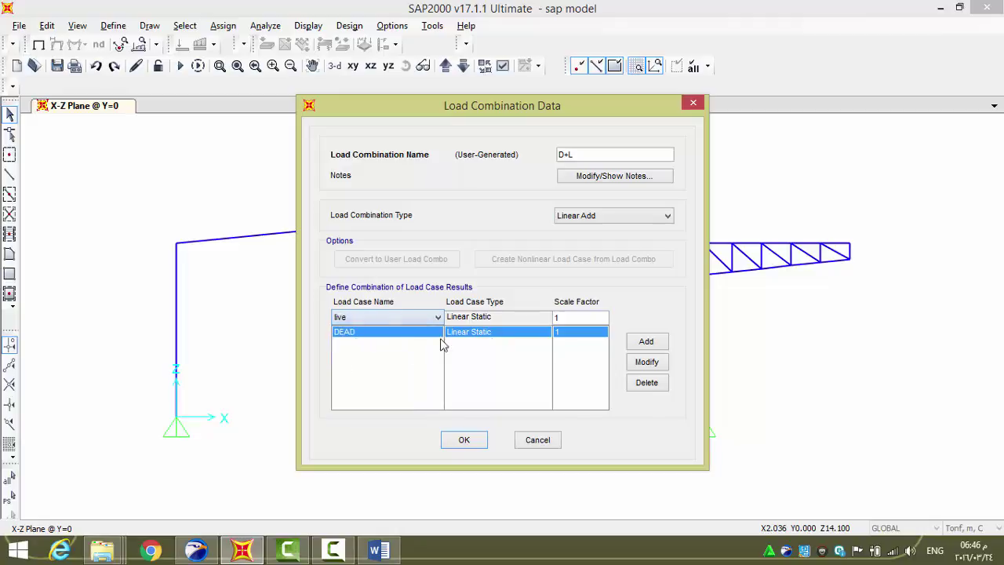
click(645, 344)
click(464, 439)
Create a linear-add load combination D+WL from the DEAD and w.l load cases, each with scale factor 1
click(568, 212)
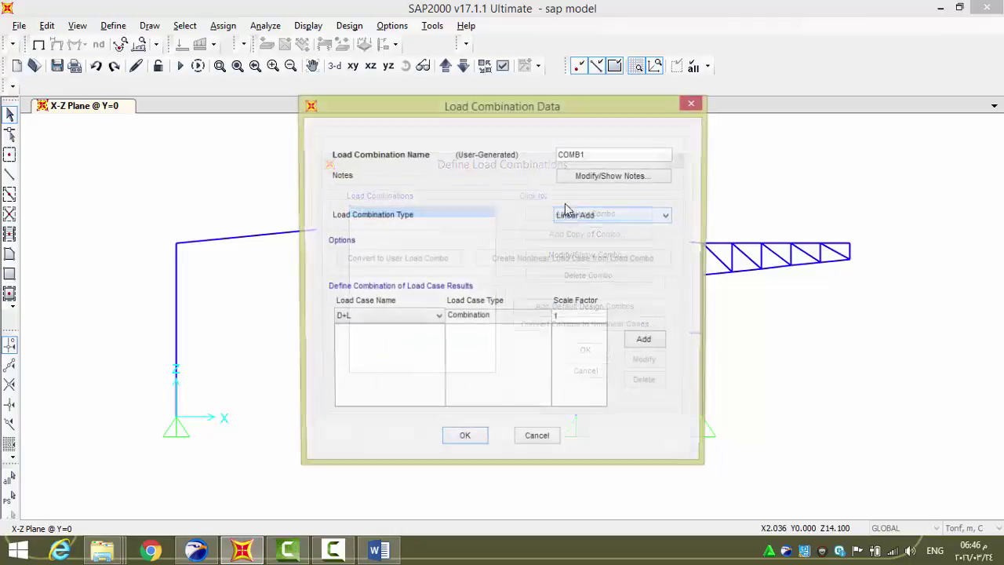
double_click(589, 152)
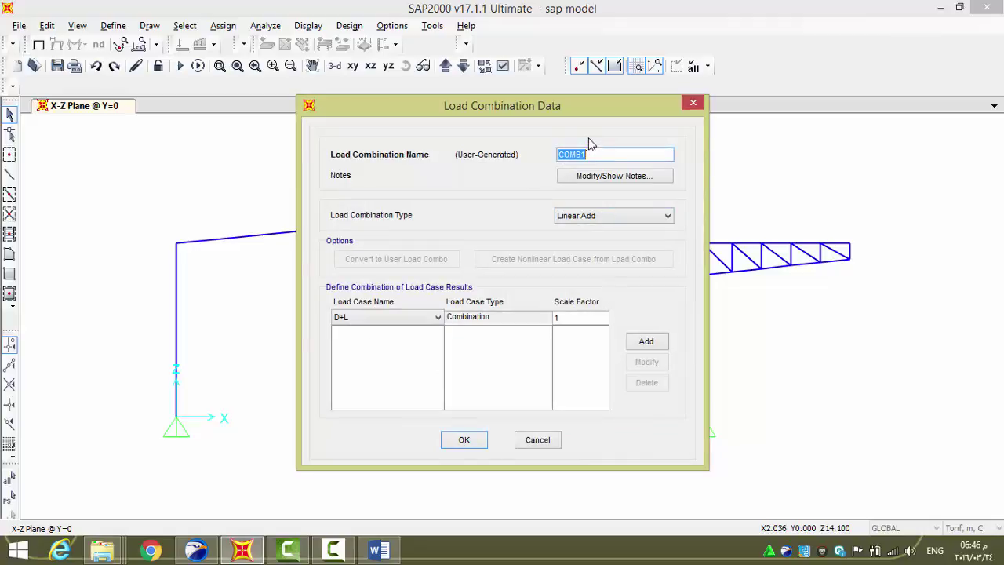
text(D+WL)
click(373, 320)
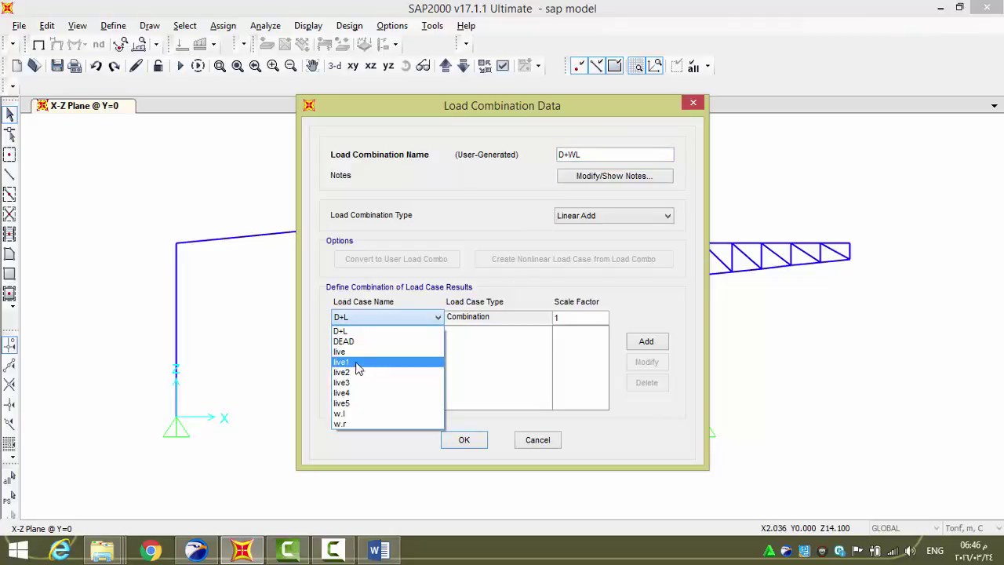
click(353, 342)
click(646, 342)
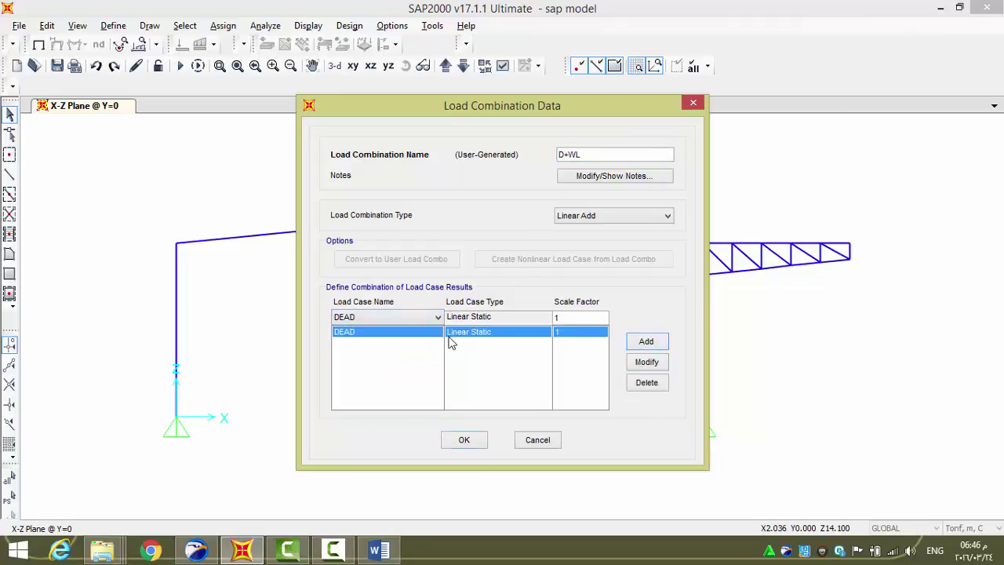
click(395, 318)
click(357, 421)
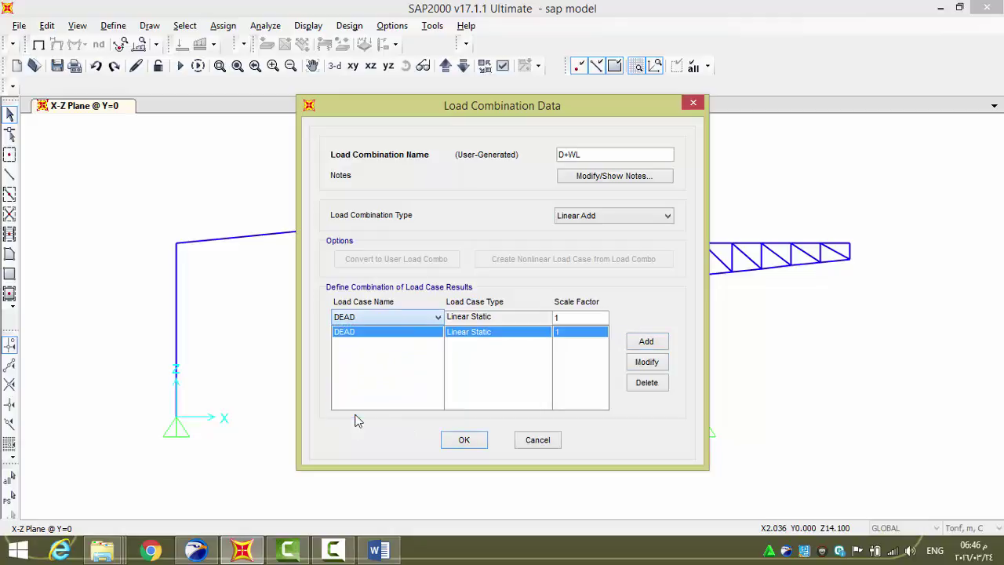
click(646, 342)
click(464, 441)
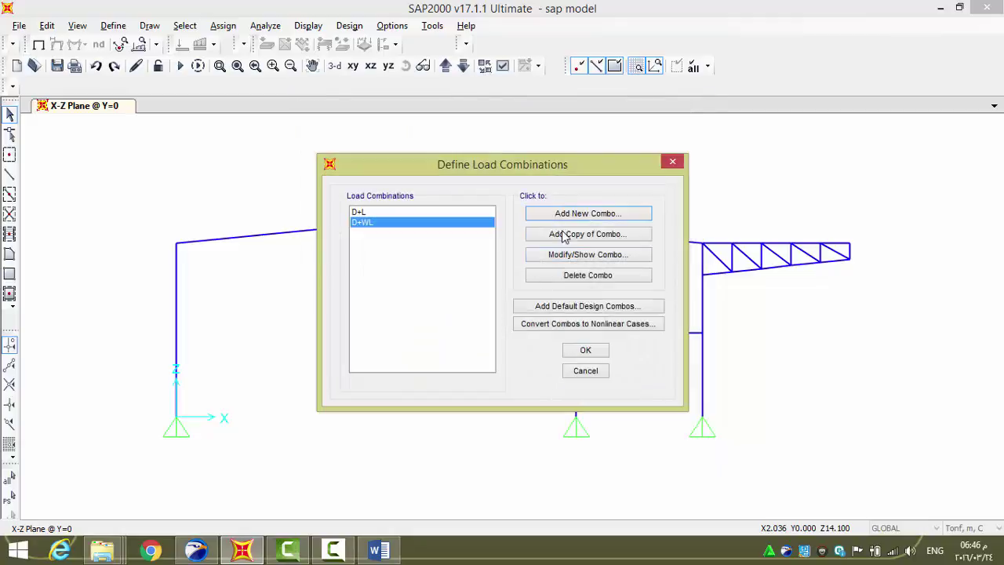
Create a linear-add load combination D+WR from the DEAD and w.r load cases, each with scale factor 1
click(574, 214)
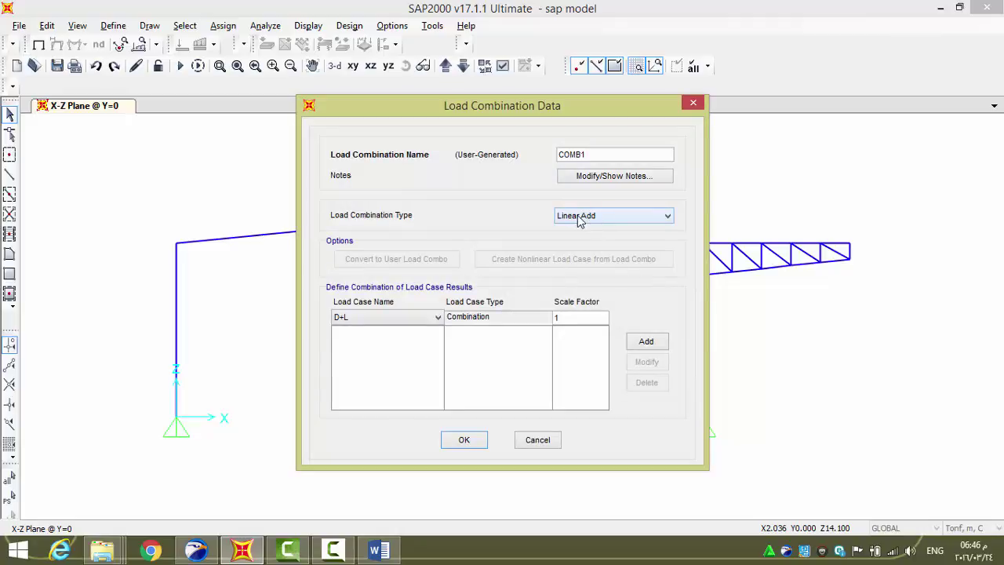
double_click(592, 156)
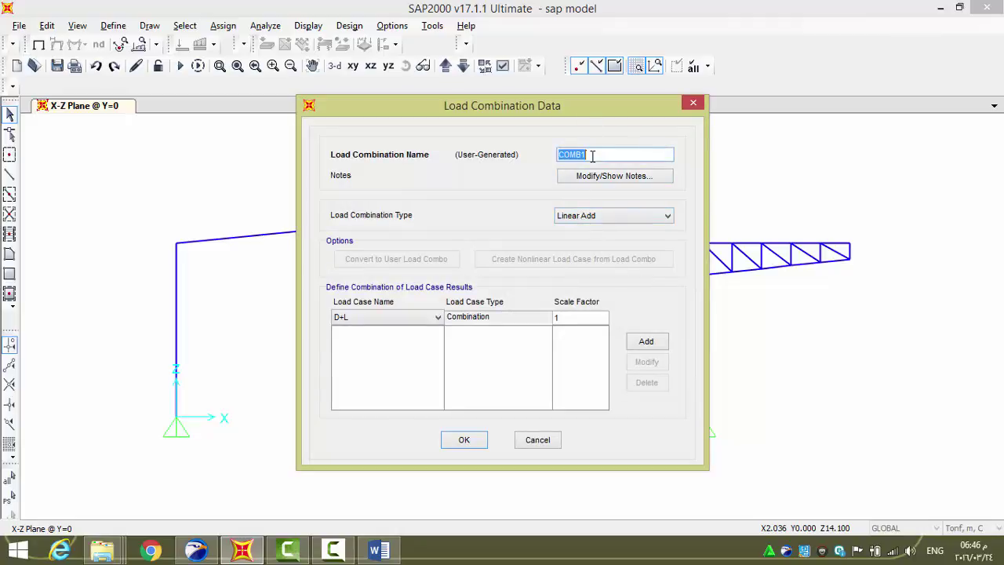
text(D+WR)
click(386, 317)
click(353, 353)
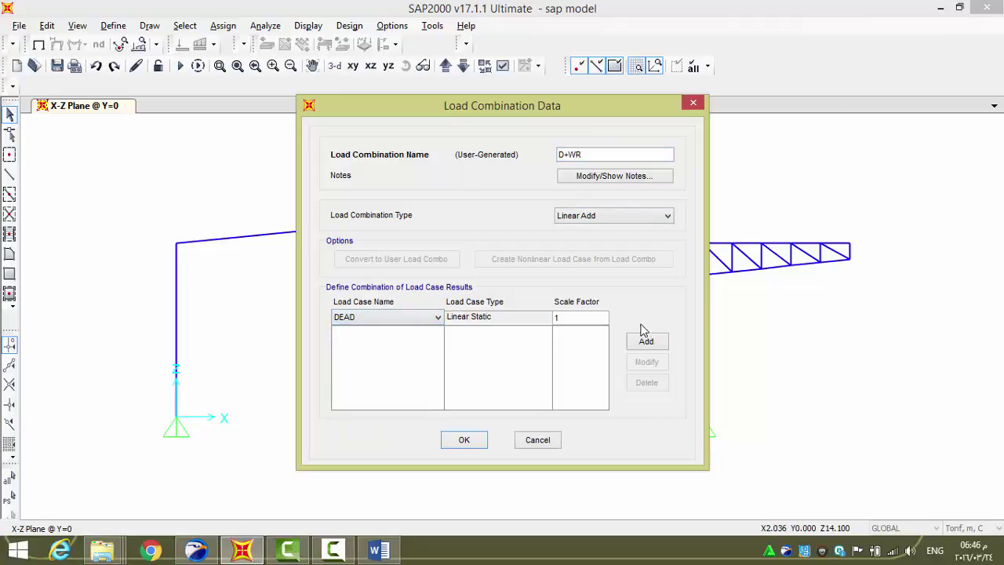
click(646, 341)
click(399, 317)
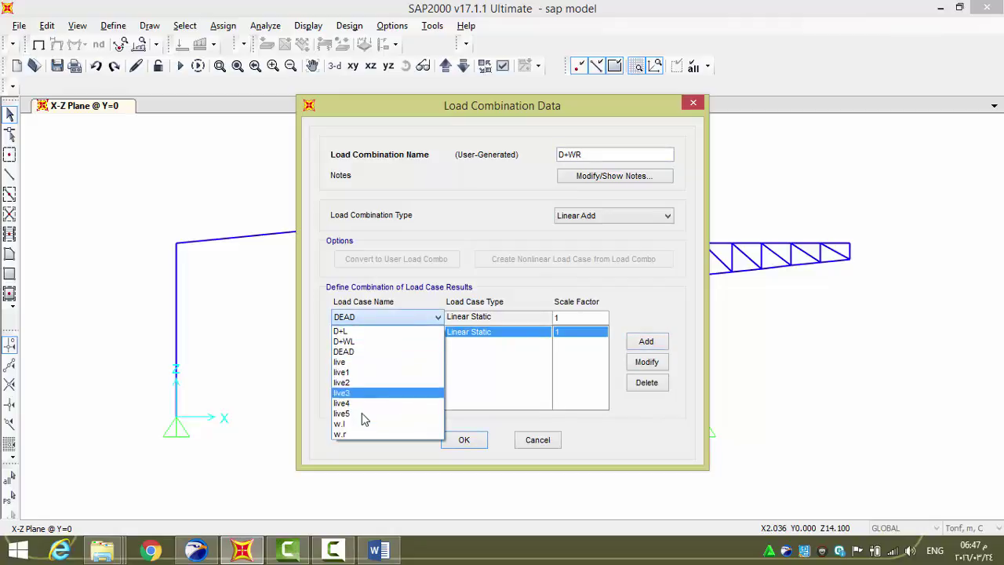
click(349, 434)
click(645, 341)
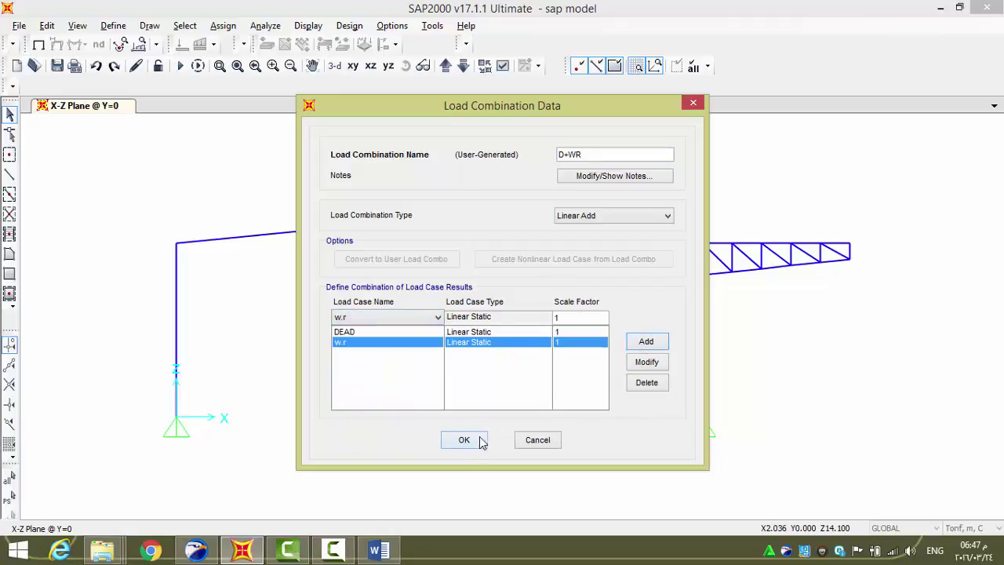
click(467, 440)
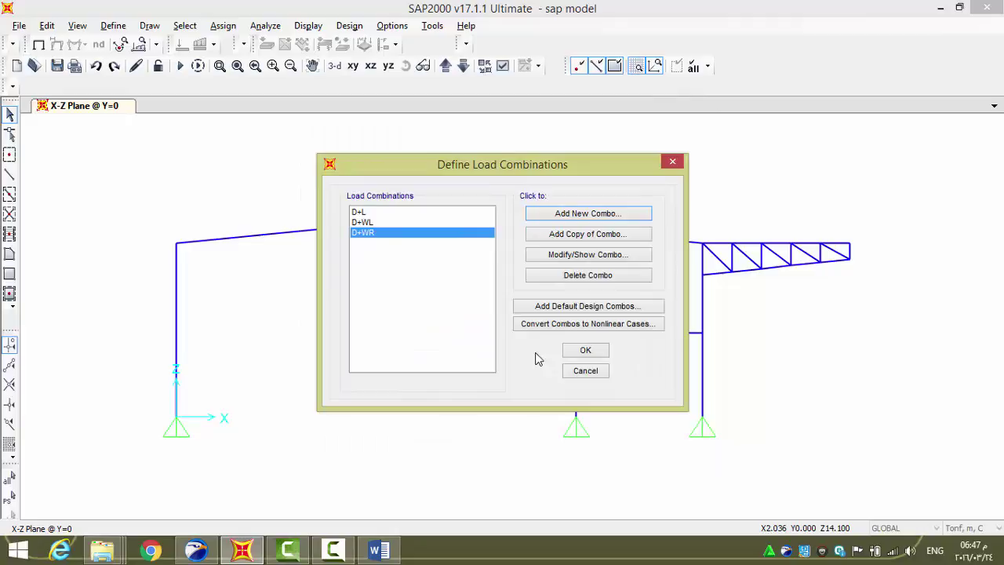
Create a load combination D+L+WL from the D+L combination and the w.l load case, each with scale factor 1
click(578, 213)
double_click(591, 155)
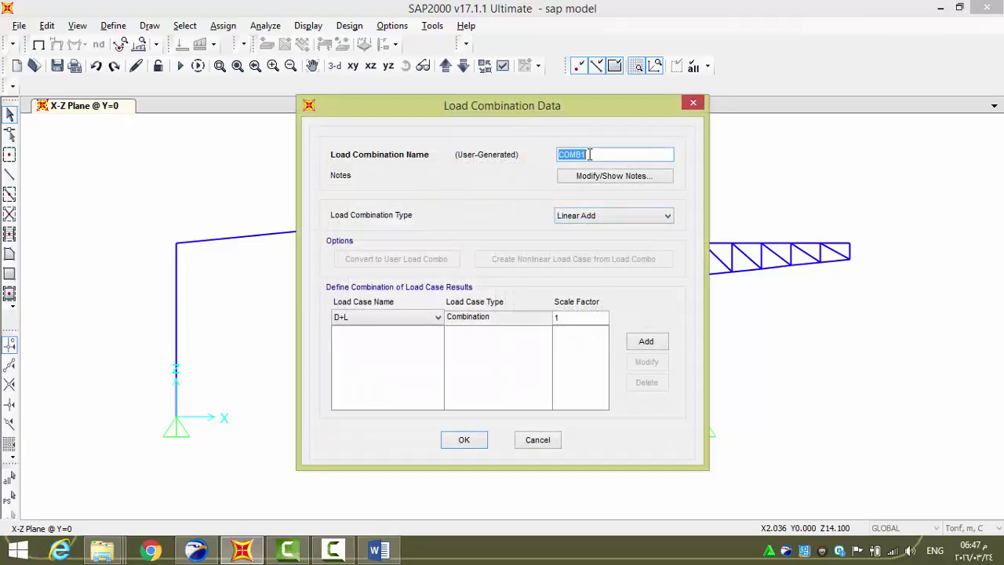
text(D+L+WL)
click(645, 341)
click(393, 318)
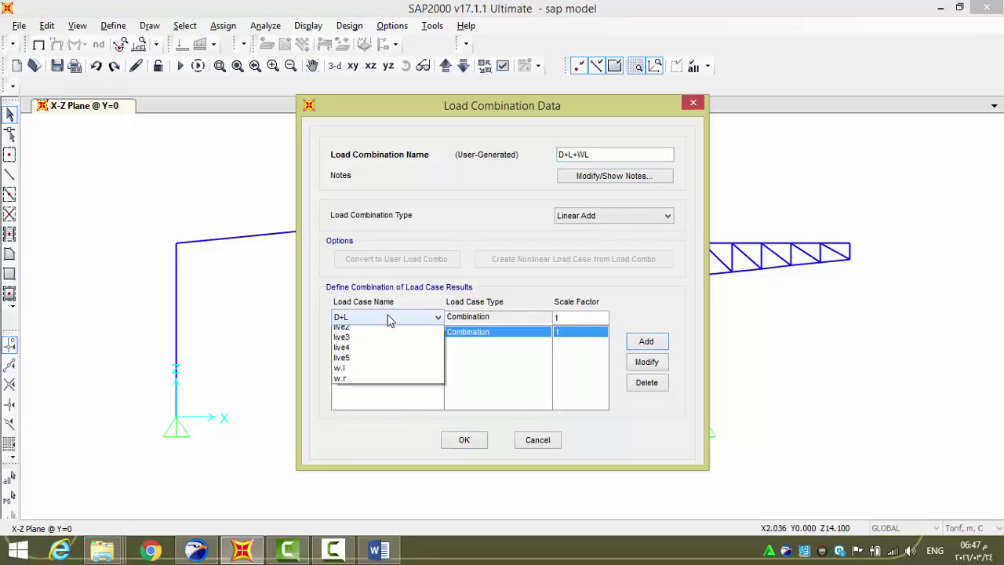
click(354, 435)
click(637, 343)
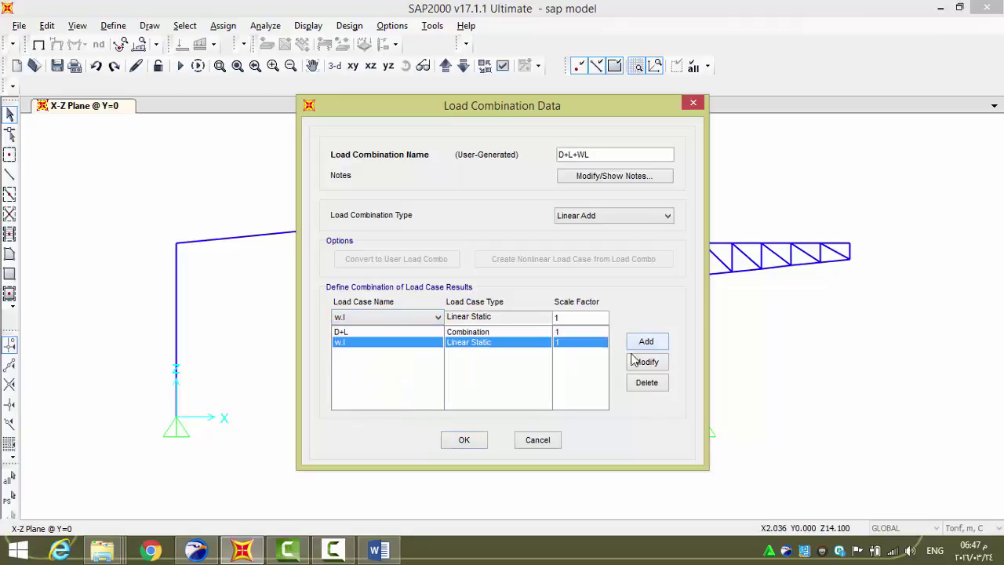
click(466, 440)
Create a load combination D+L+WR from the D+L combination and the w.r load case, each with scale factor 1
click(585, 213)
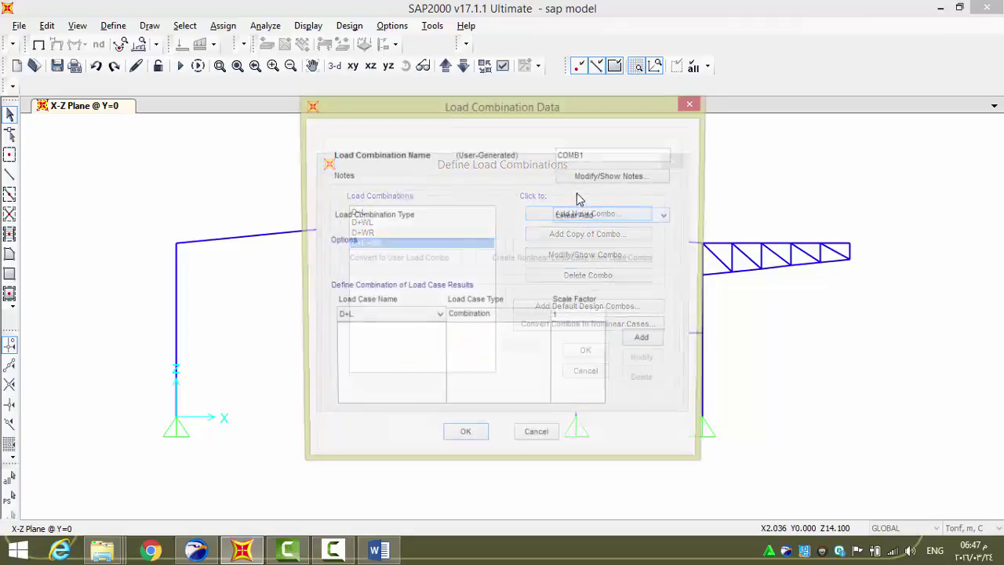
double_click(590, 153)
text(D+L+WR)
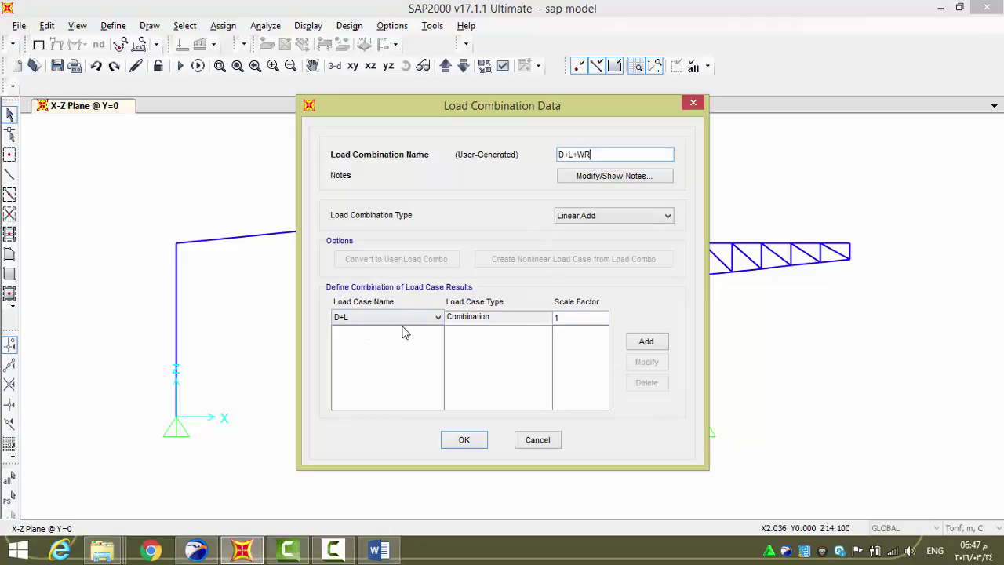
click(645, 341)
click(394, 324)
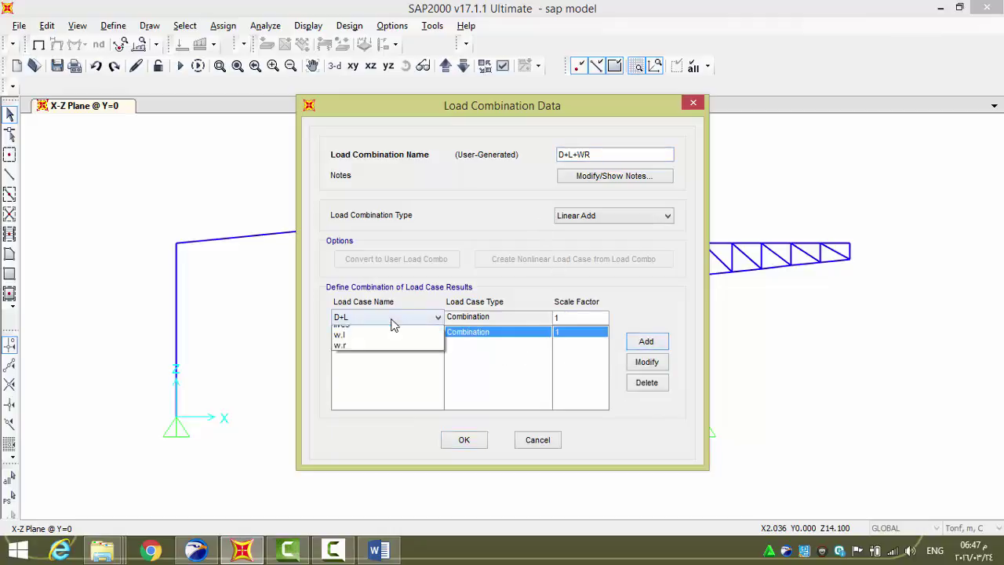
click(349, 453)
click(639, 345)
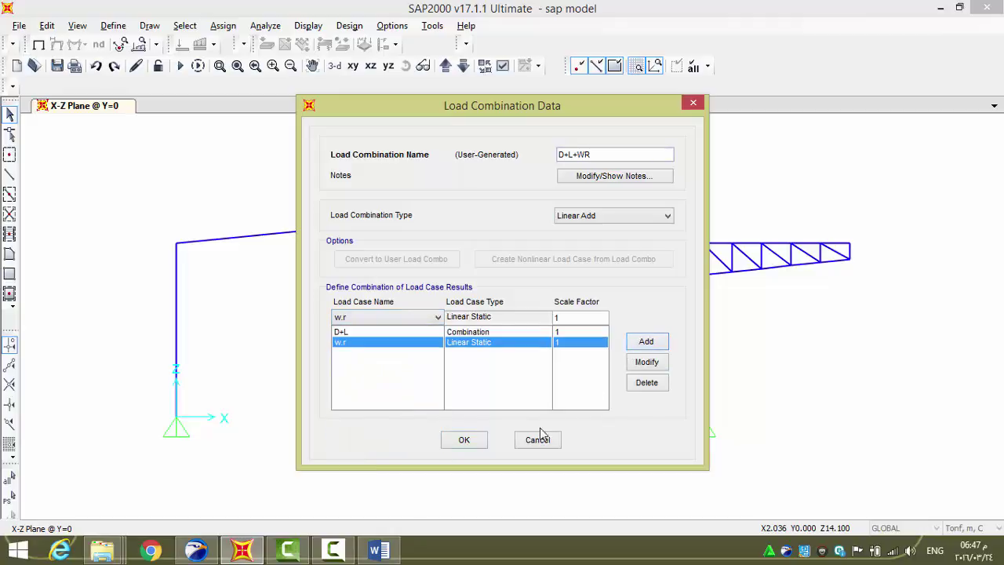
click(467, 441)
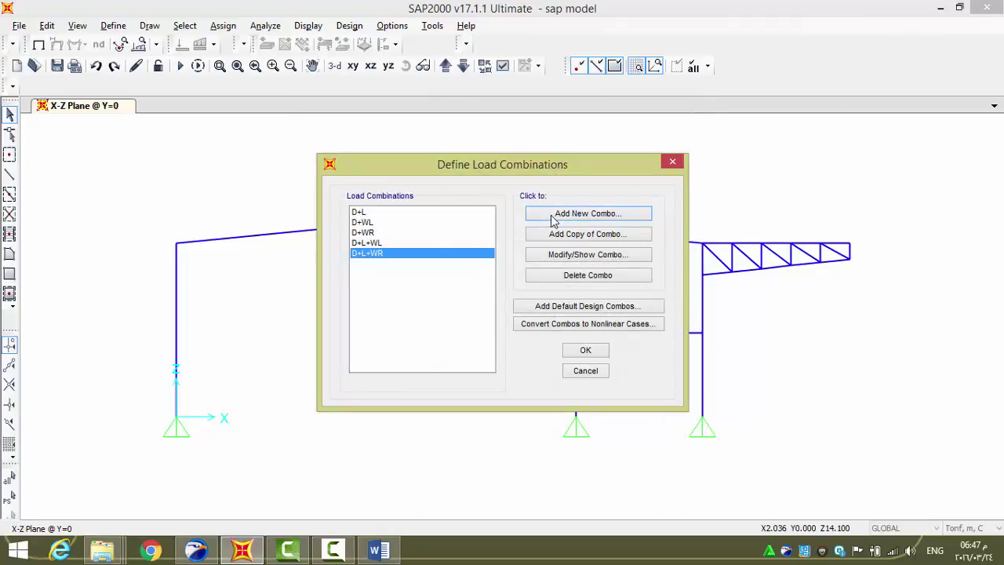
Start another load combination and name it D+L1
click(553, 217)
double_click(598, 157)
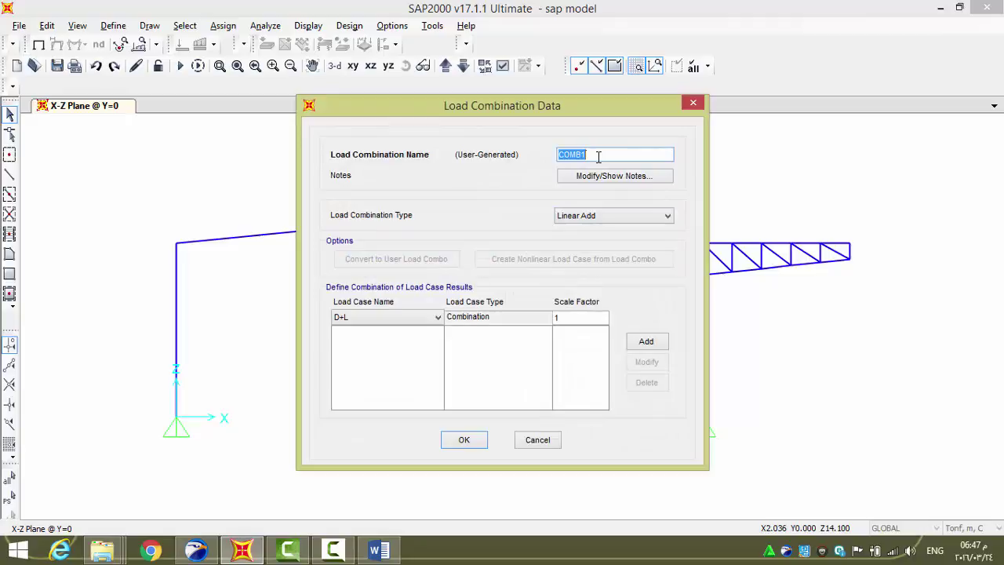
text(D+L1+WL)
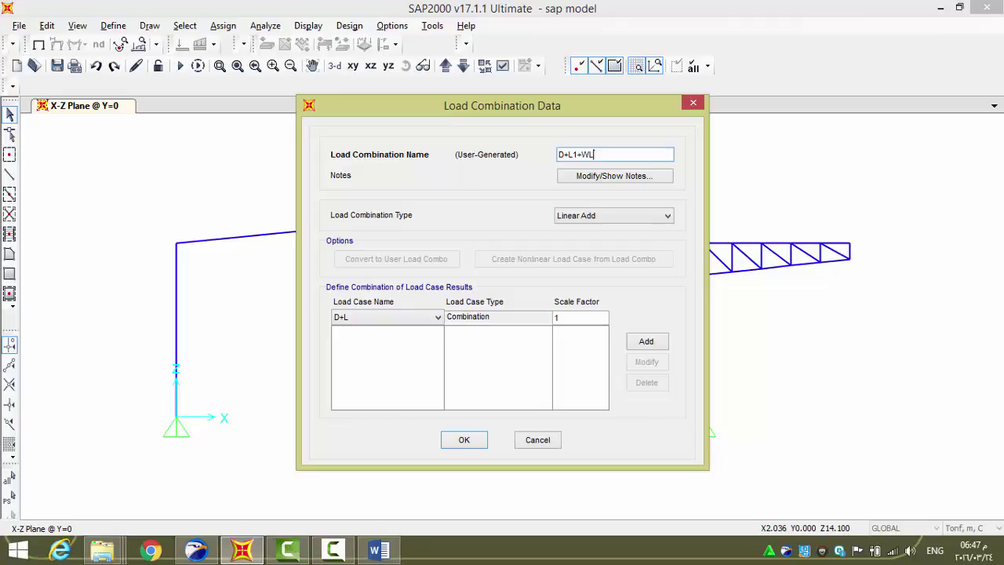
click(379, 321)
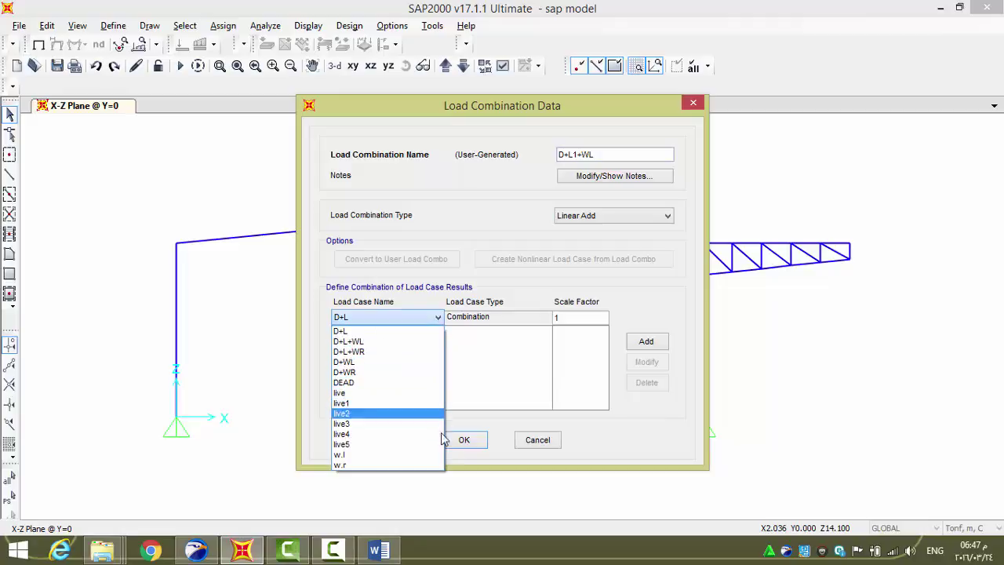
click(597, 157)
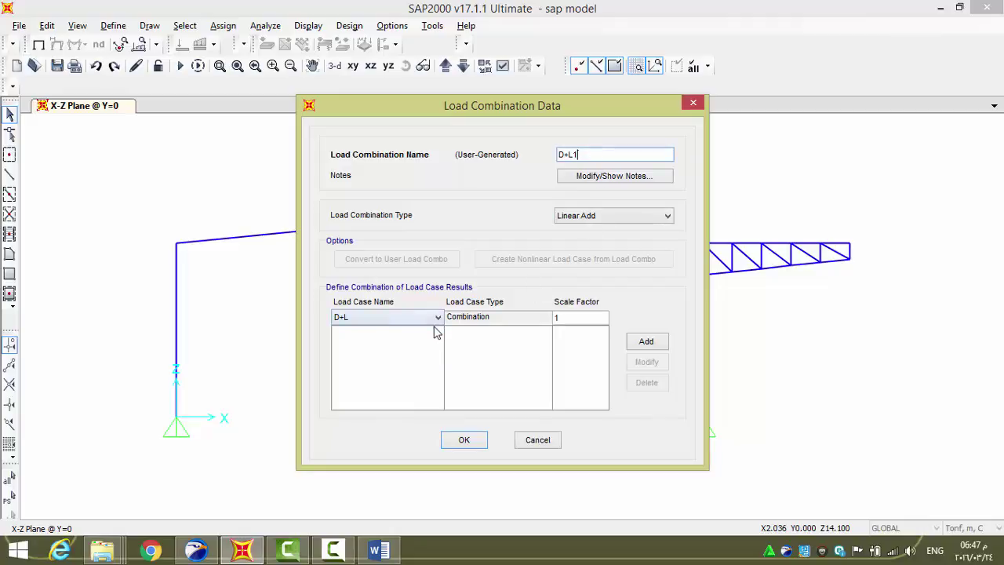
Add the DEAD and live1 load cases with scale factor 1 to the D+L1 combination and save it
click(412, 317)
click(345, 382)
click(646, 341)
click(375, 316)
click(342, 403)
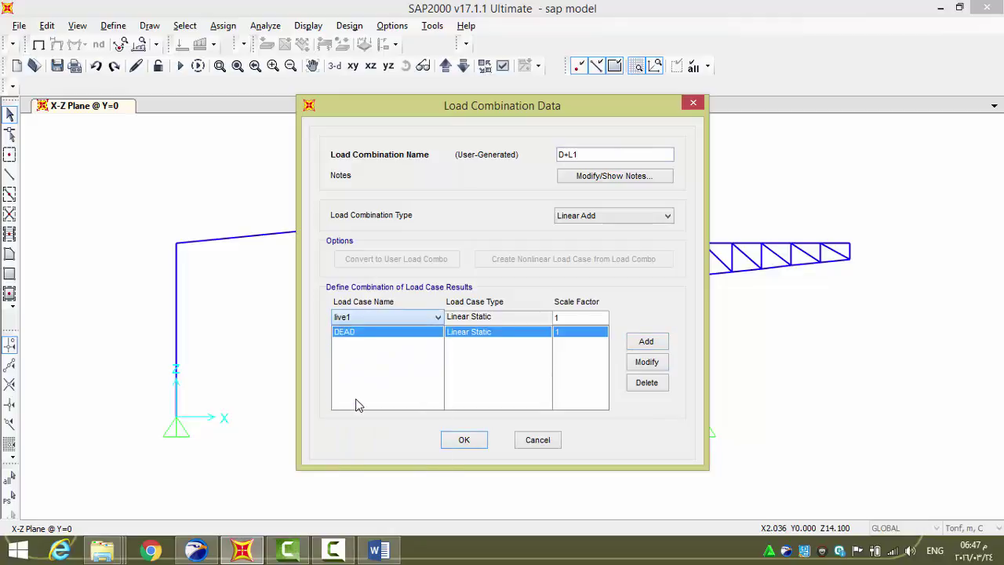
click(646, 341)
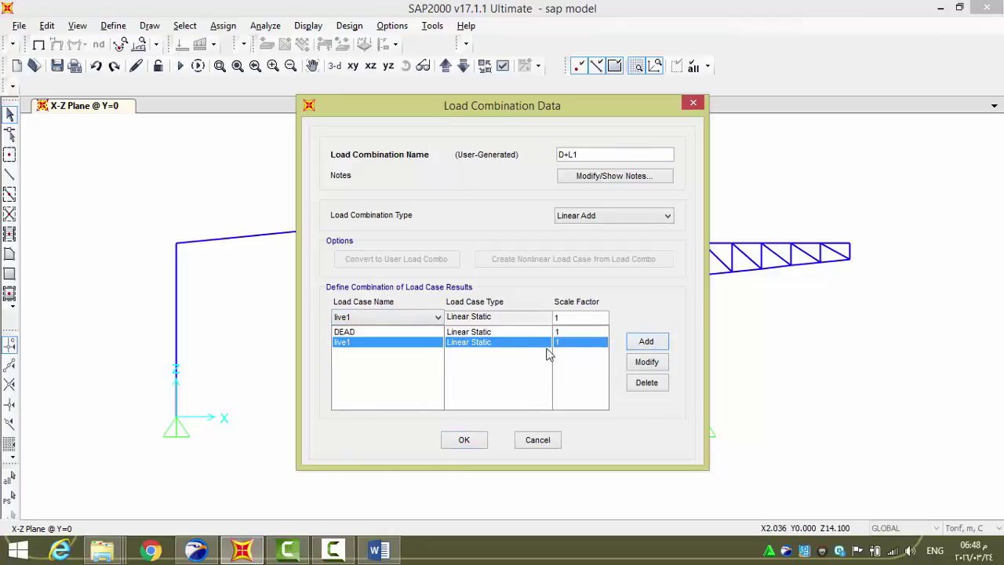
click(469, 442)
Create a load combination D+L2 from the DEAD and live2 load cases, each with scale factor 1
click(587, 213)
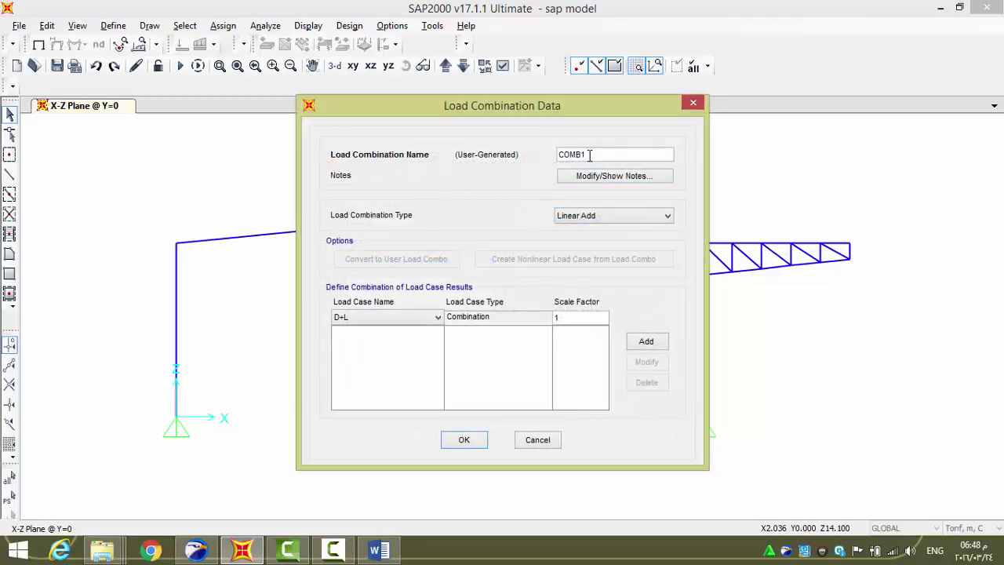
double_click(590, 155)
text(D+L2)
click(408, 320)
click(346, 393)
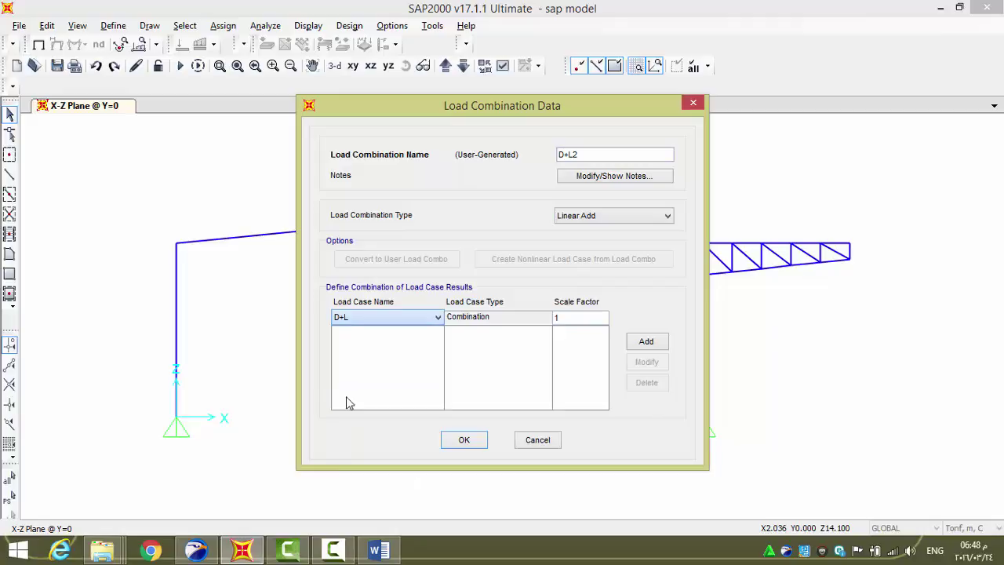
click(642, 342)
click(383, 320)
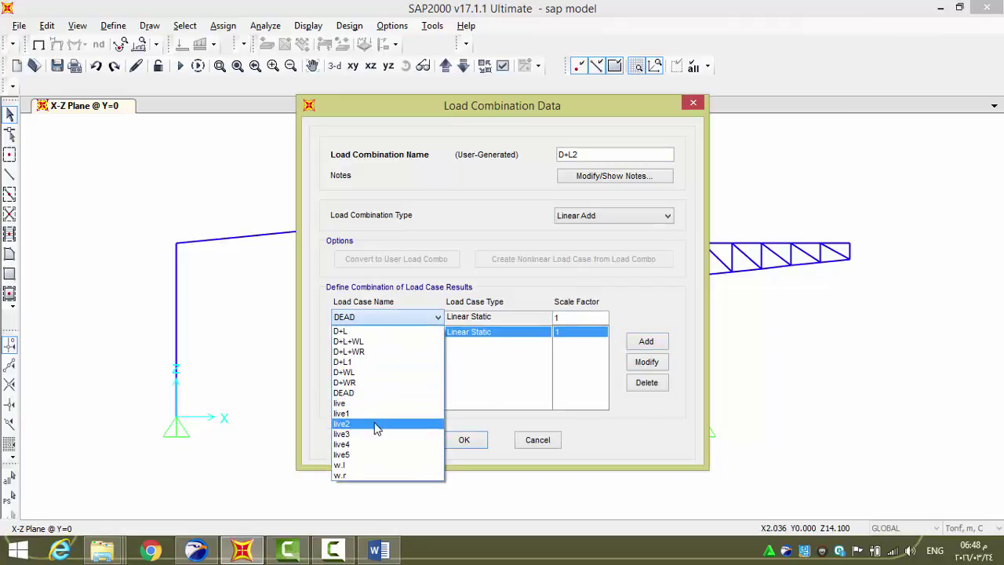
click(377, 420)
click(647, 348)
click(477, 440)
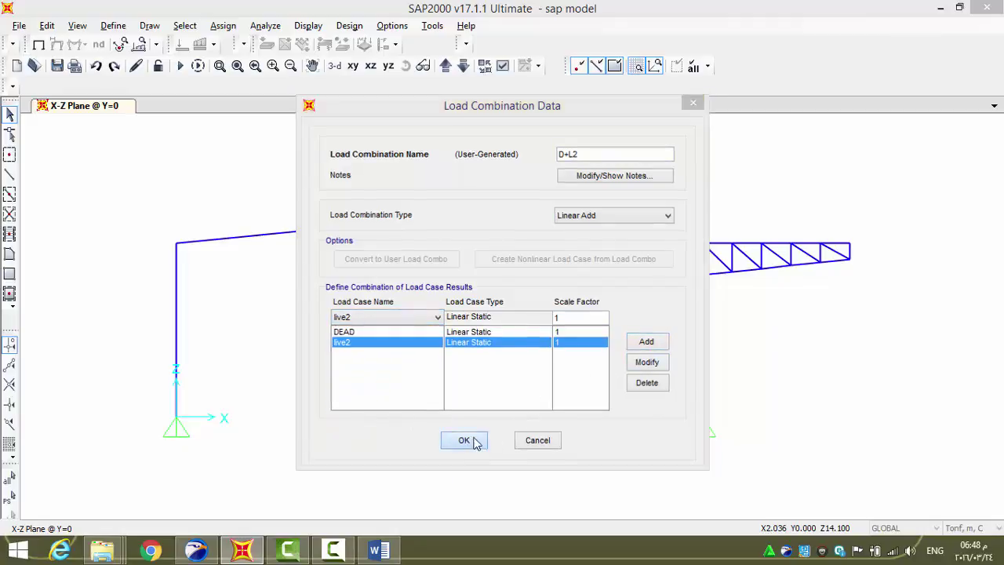
Create a load combination D+LIVE3 from the DEAD and live3 load cases, each with scale factor 1
click(568, 219)
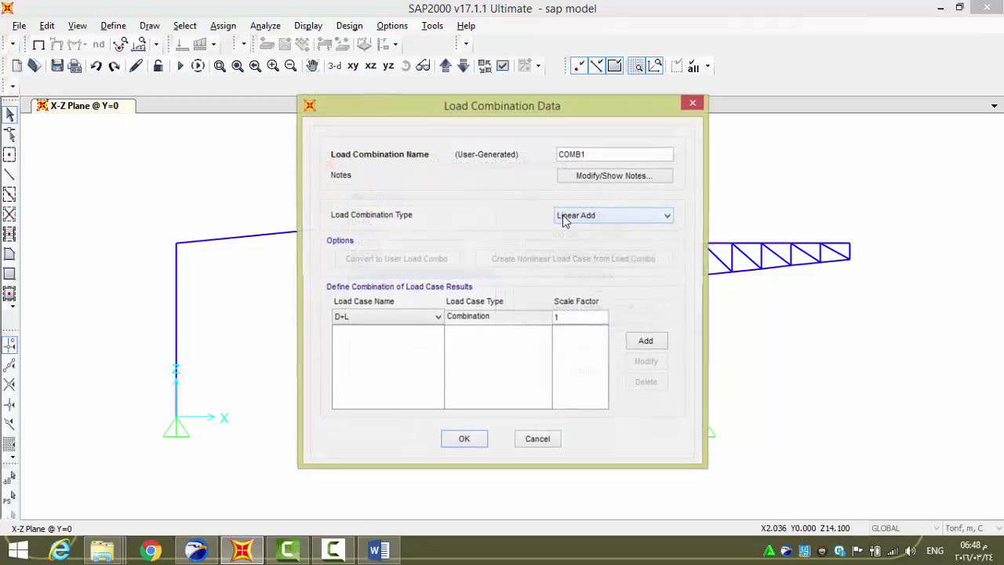
double_click(590, 152)
text(D+LIVE3)
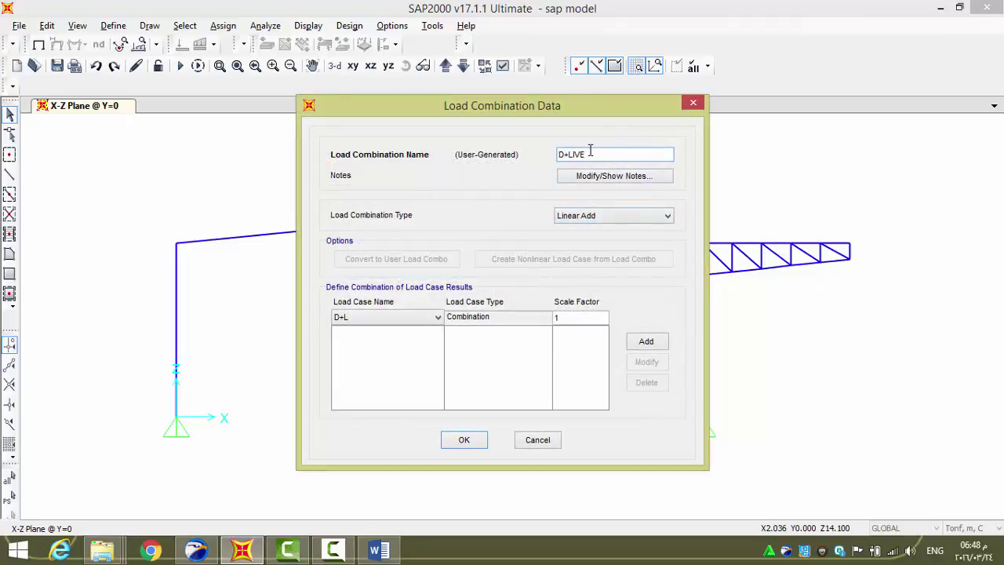
click(398, 317)
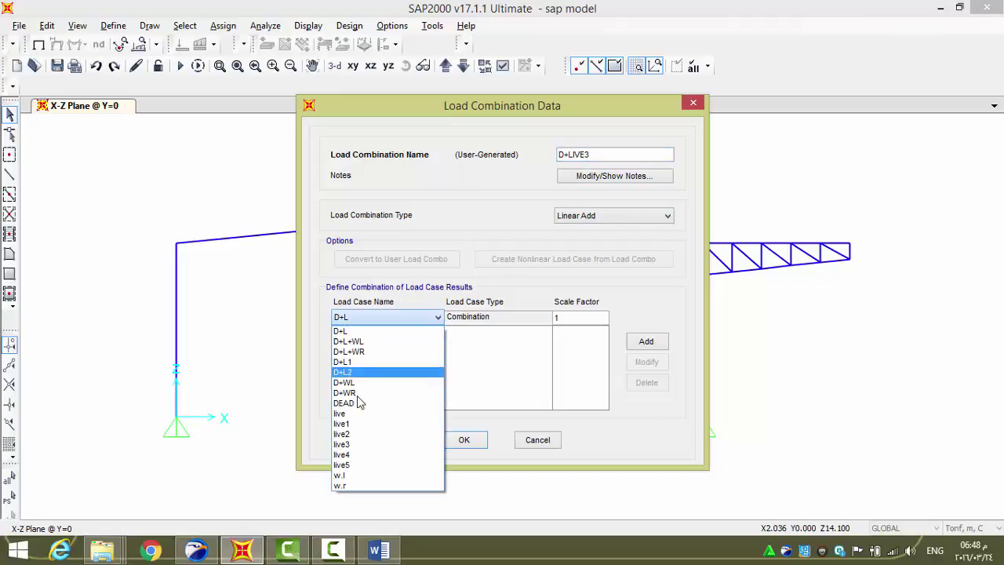
click(358, 406)
click(358, 317)
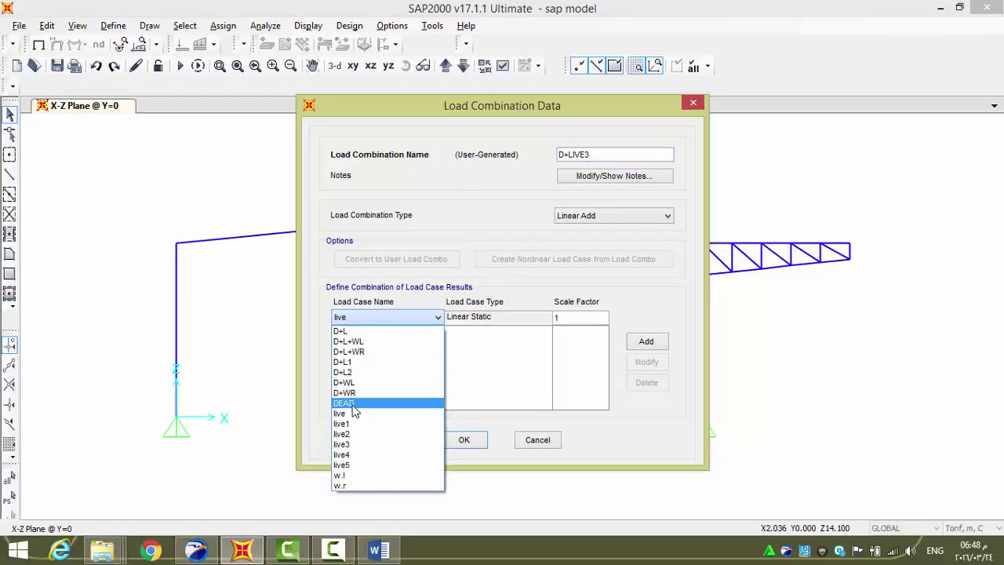
click(359, 404)
click(646, 342)
click(393, 317)
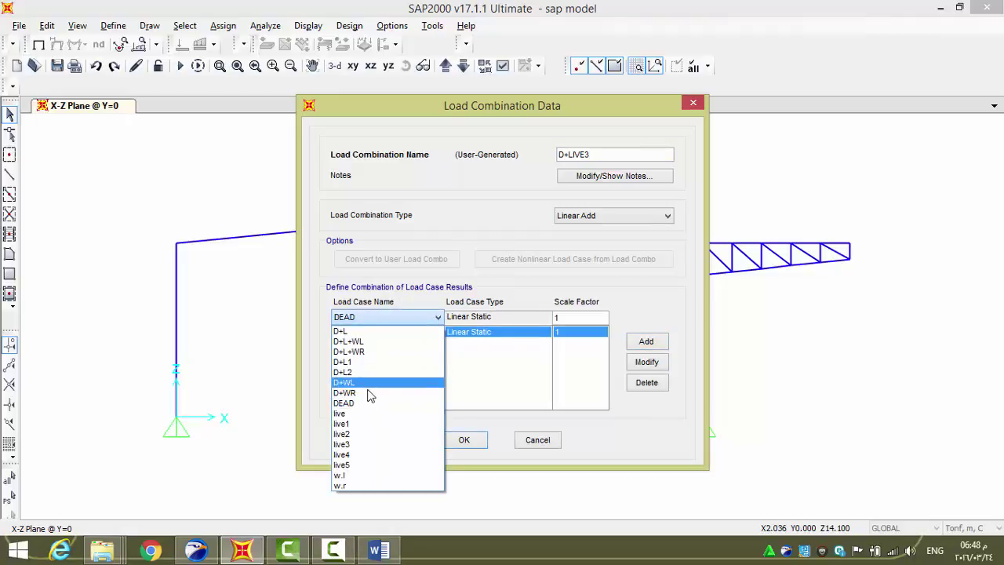
click(358, 466)
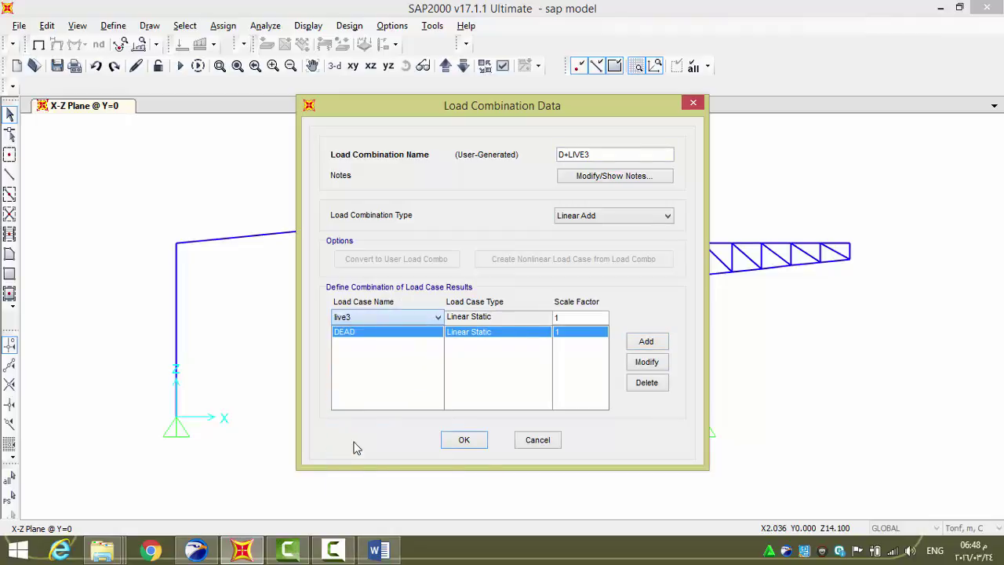
click(646, 342)
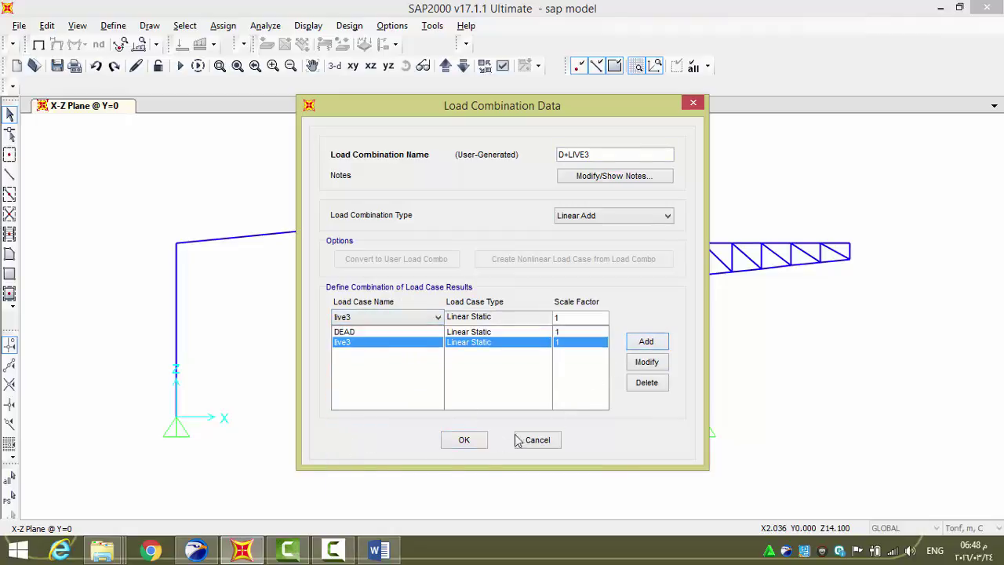
click(463, 441)
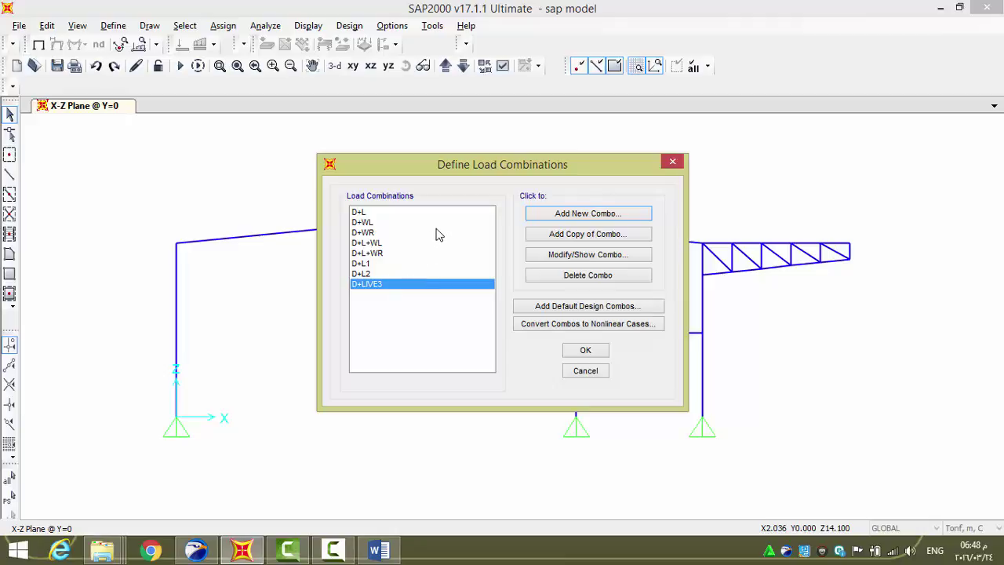
Create a load combination D+L1+WL from the D+L1 combination and the w.l load case, each with scale factor 1
click(547, 218)
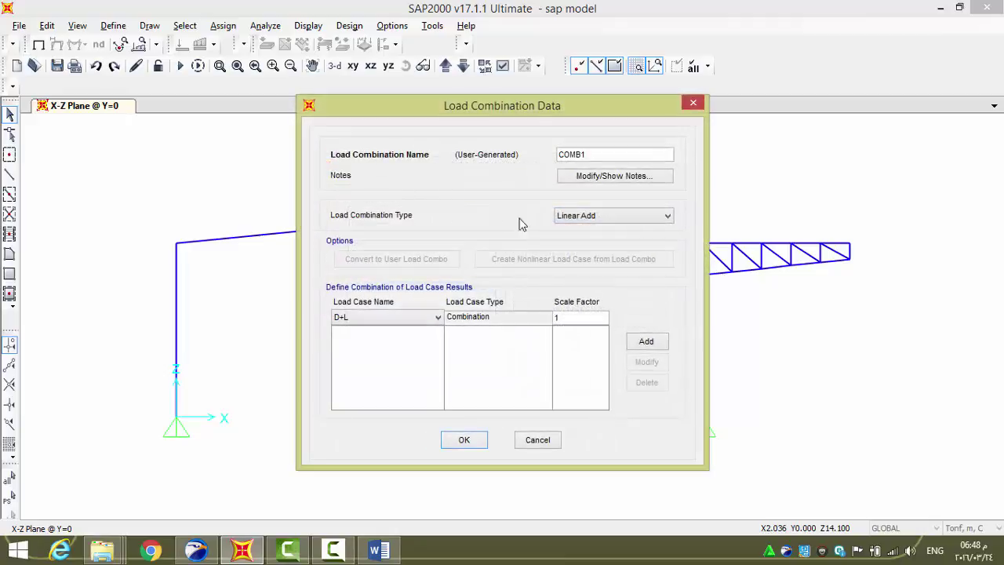
double_click(590, 157)
text(D+L1+WL)
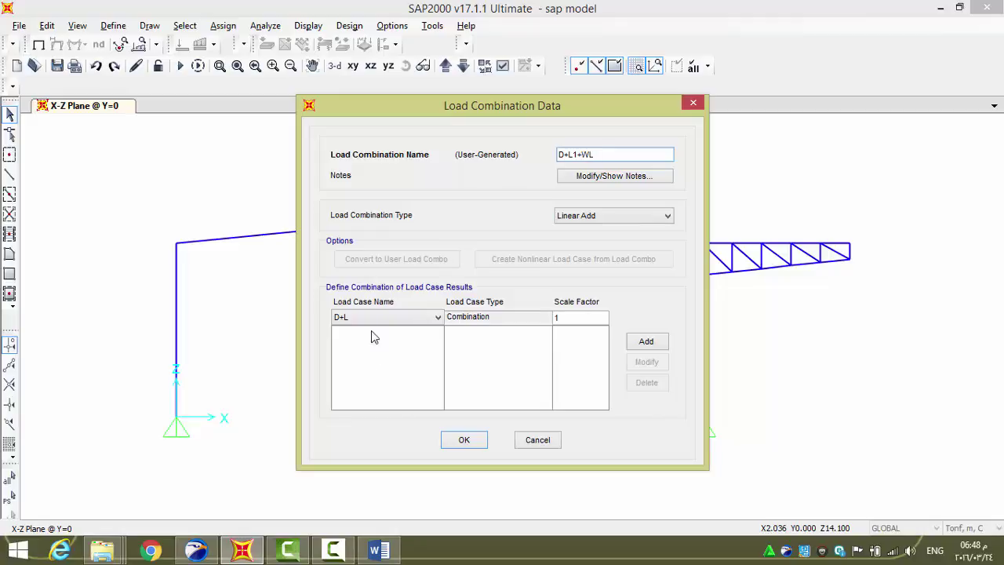
click(369, 317)
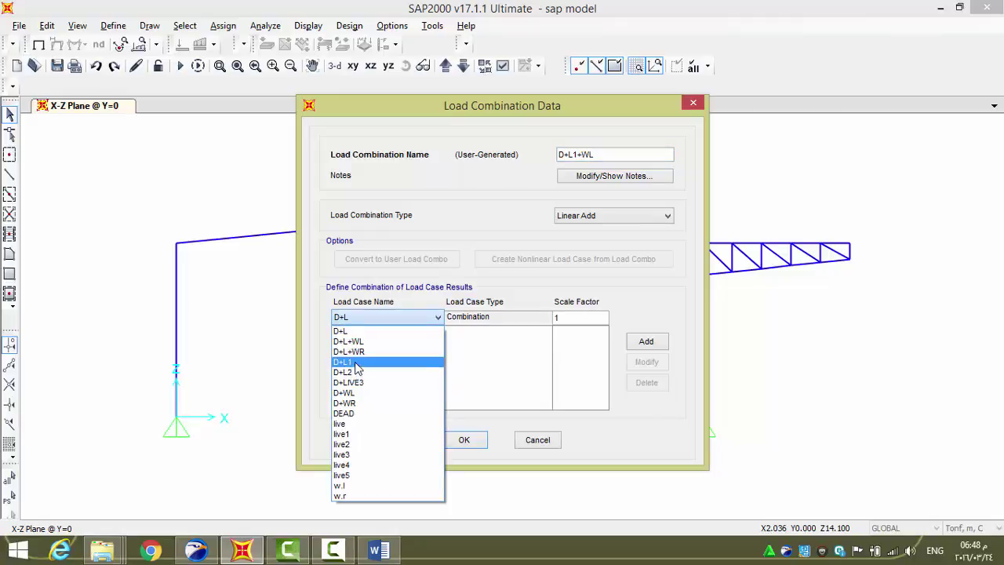
click(367, 361)
click(645, 341)
click(392, 318)
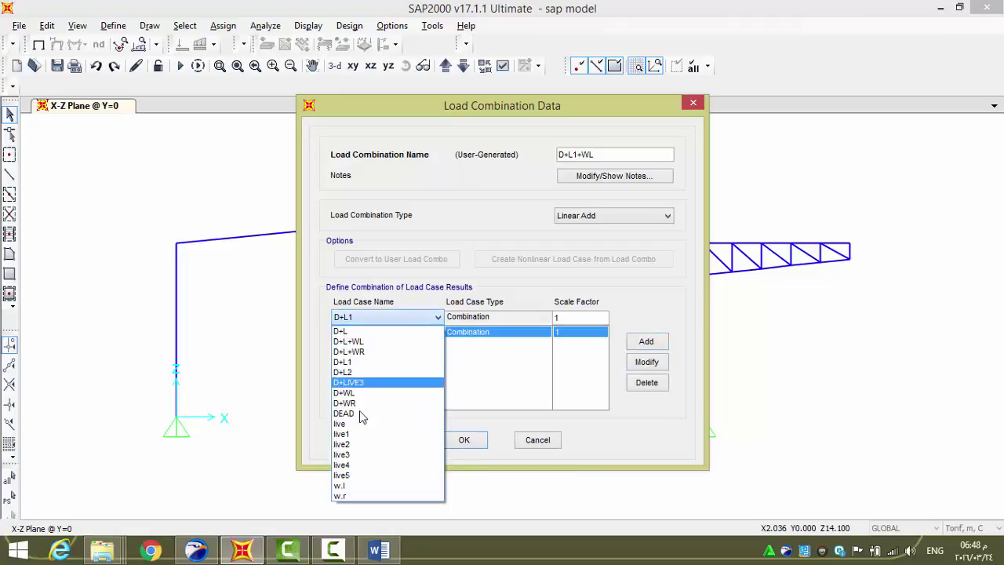
click(345, 487)
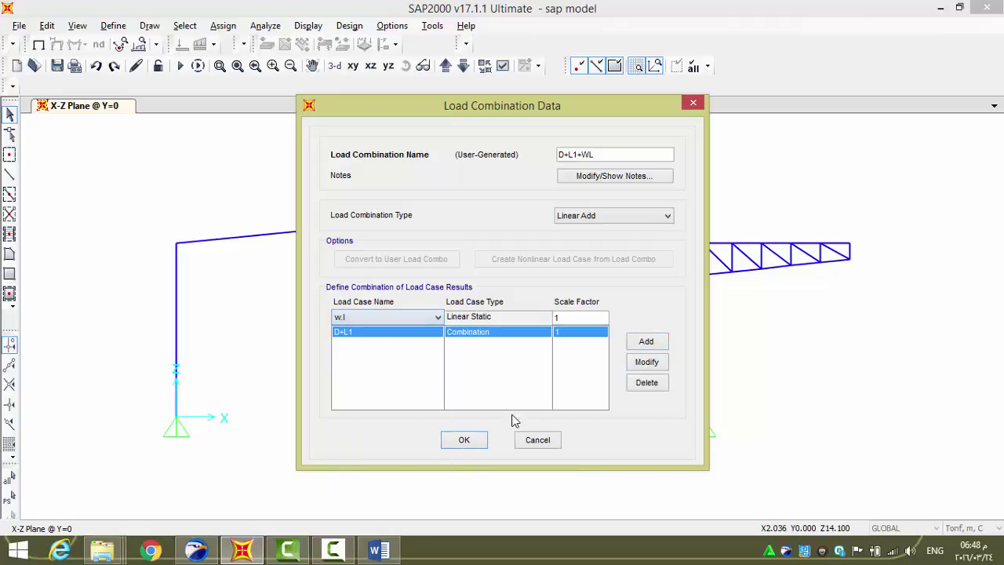
click(644, 342)
click(465, 441)
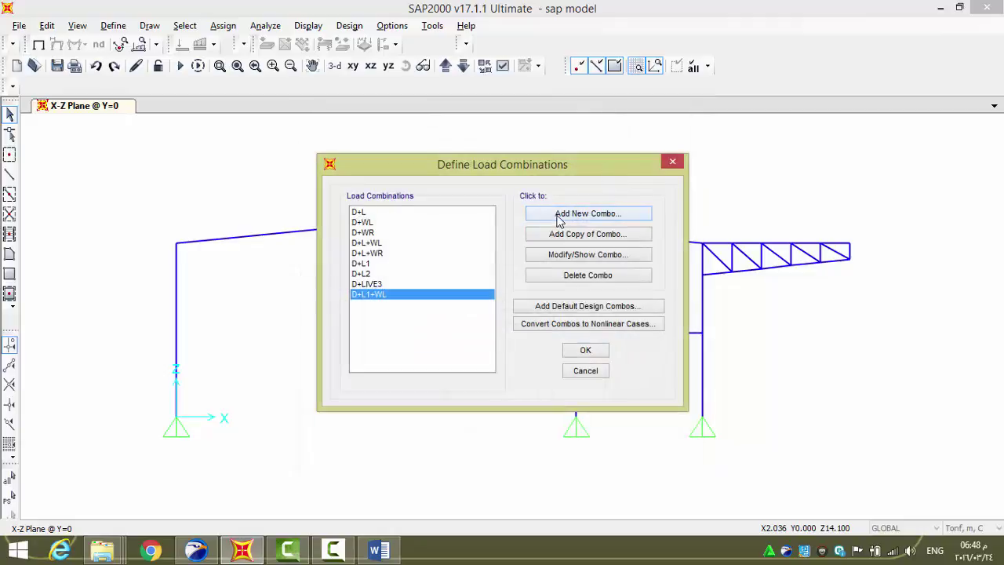
Create a load combination D+L1+WR from the D+L1 combination and the w.r load case, each with scale factor 1
click(562, 216)
double_click(595, 157)
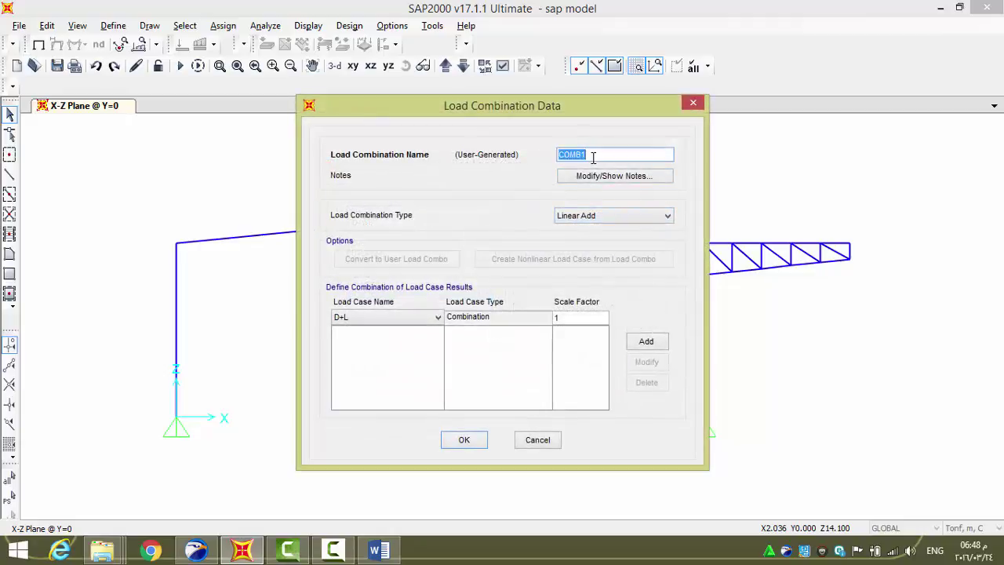
text(D)
text(+L1+WR)
click(409, 319)
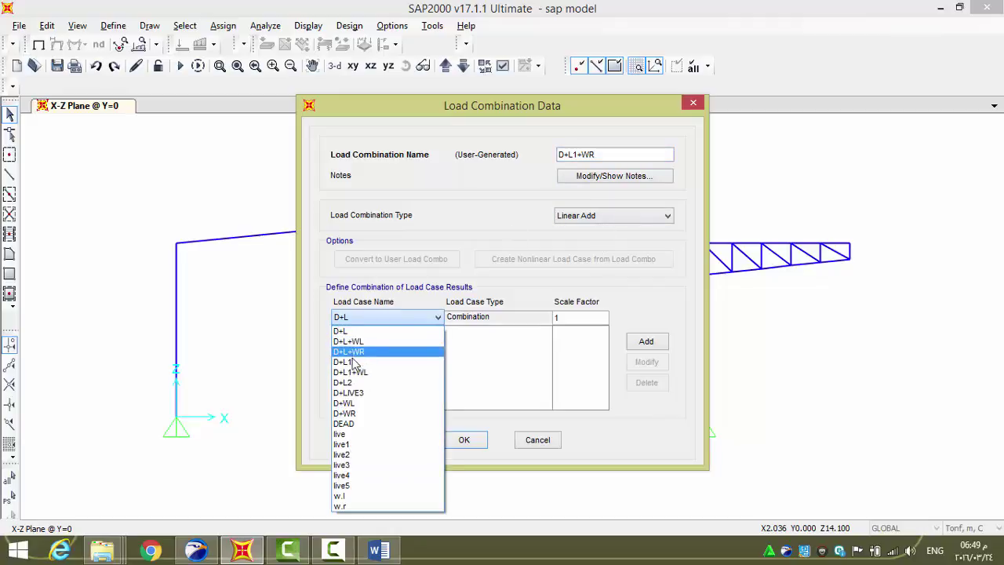
click(353, 362)
click(639, 342)
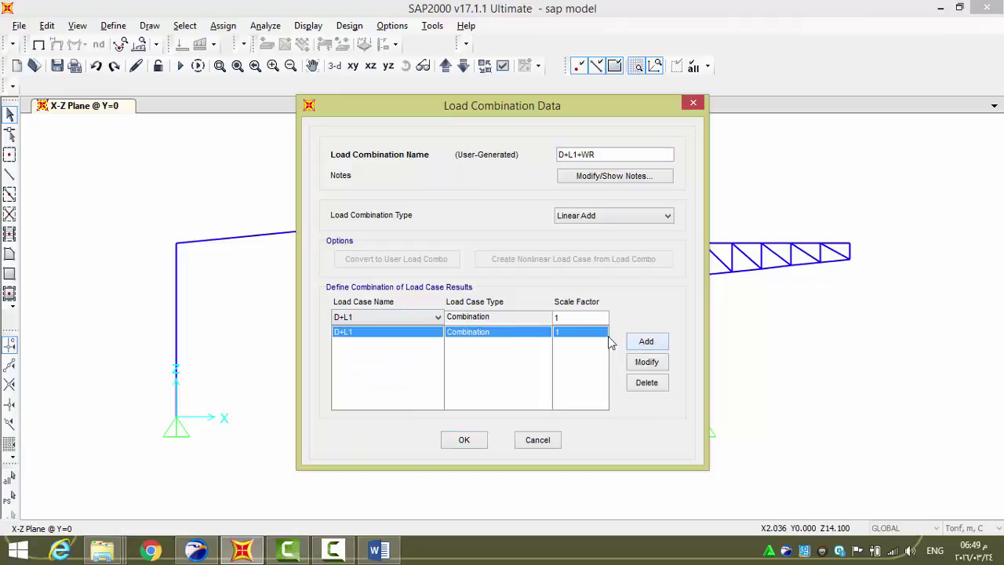
click(371, 316)
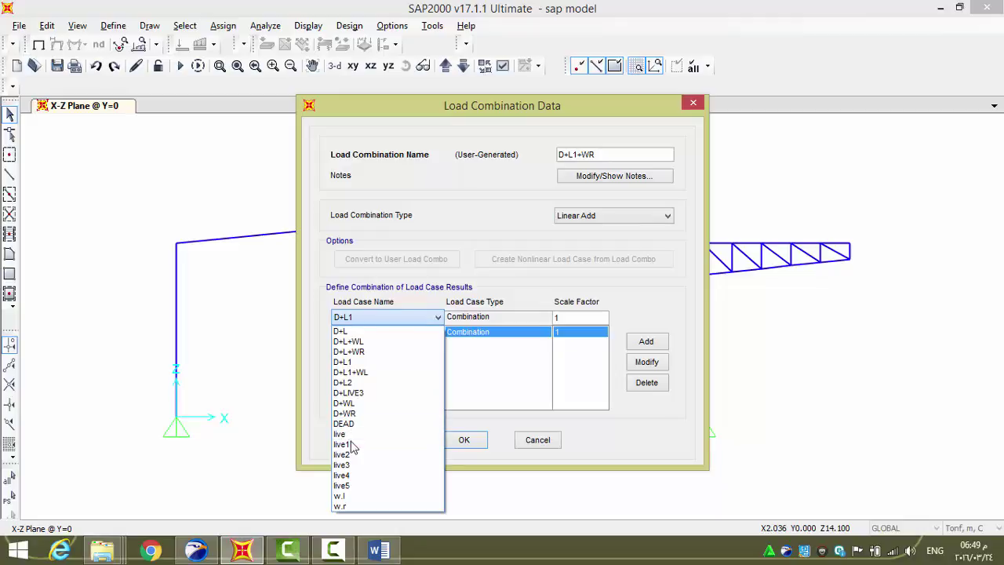
click(352, 506)
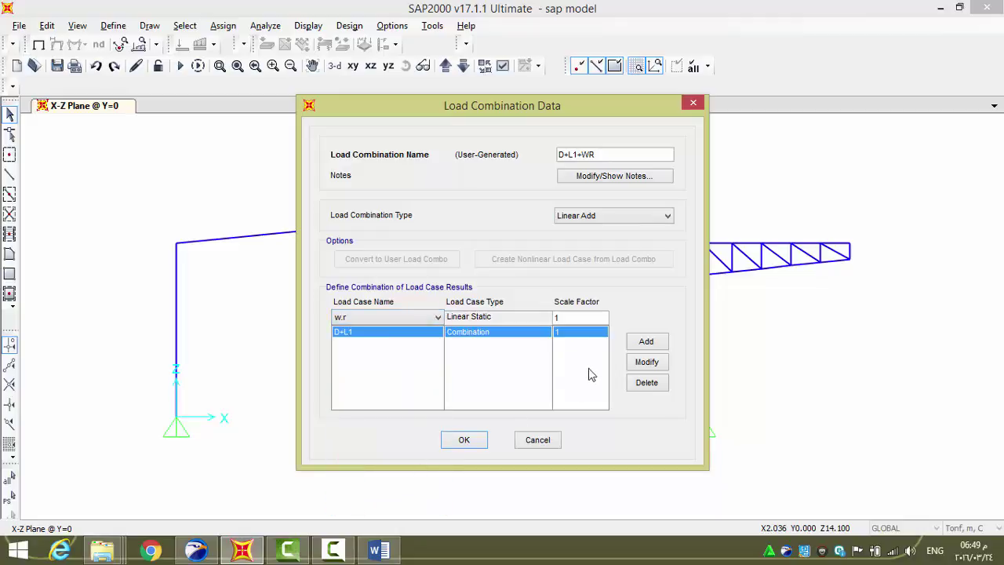
click(636, 346)
click(476, 444)
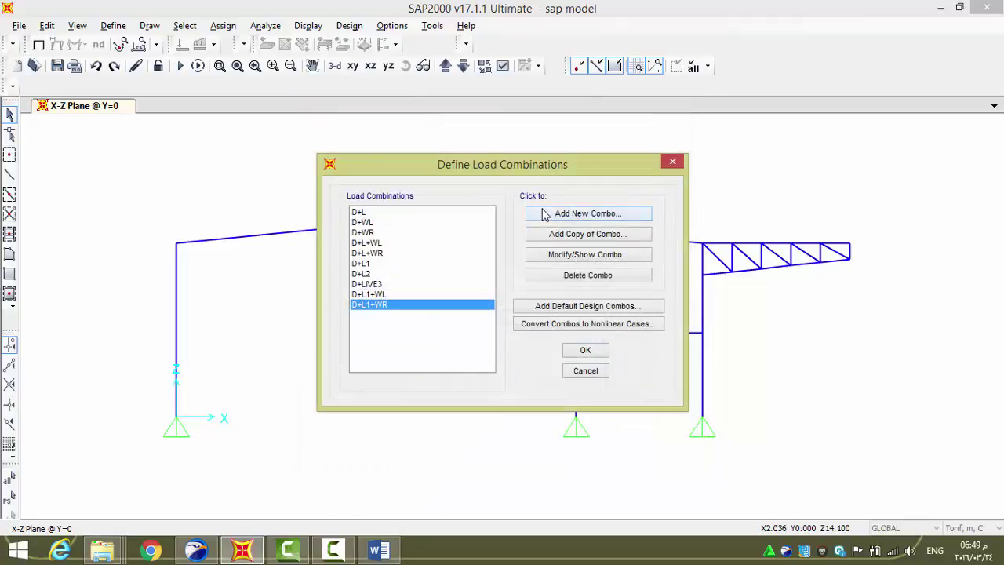
Create a load combination D+L3+WL from the D+LIVE3 combination and the w.l load case, each with scale factor 1
click(545, 215)
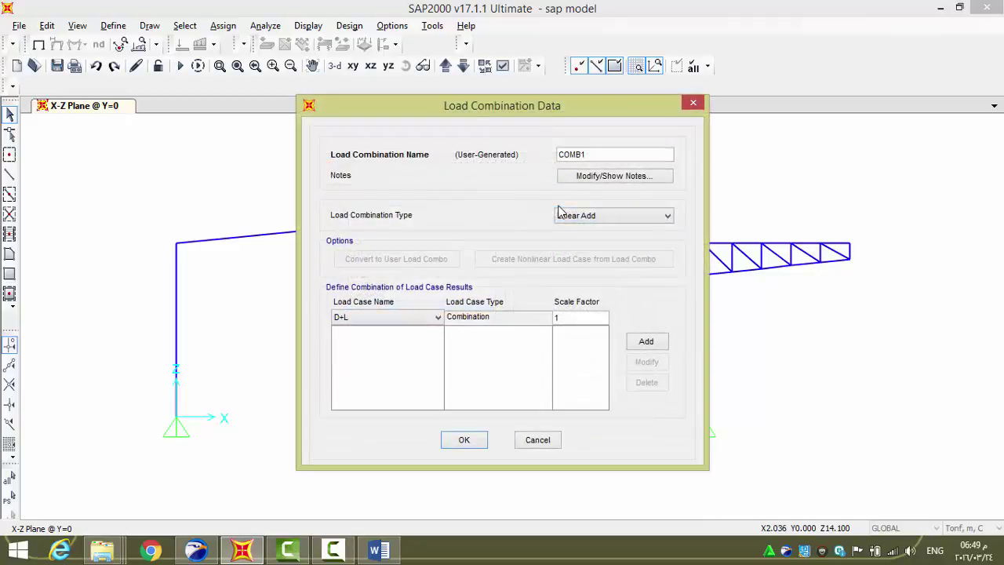
double_click(587, 154)
text(D+L3+W)
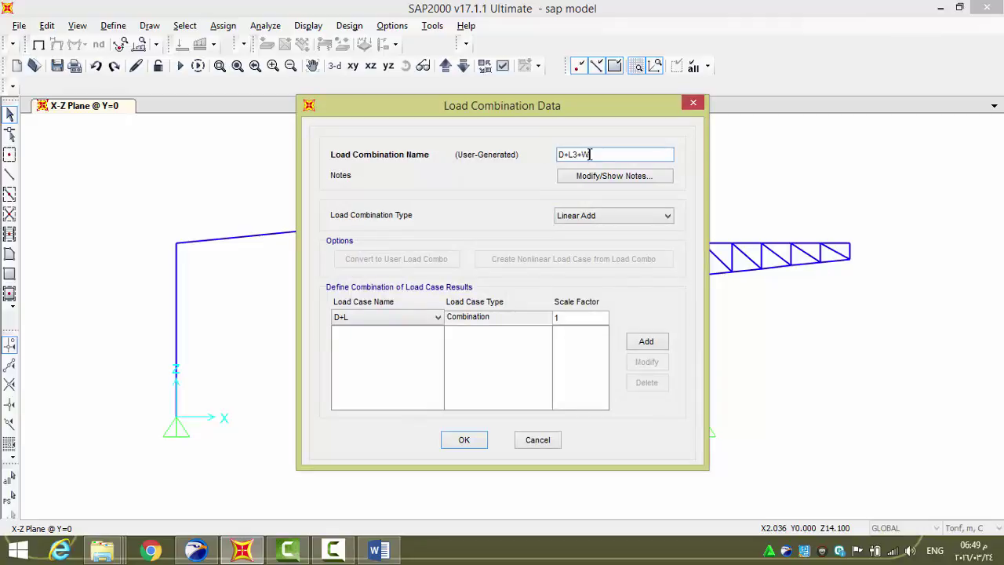
text(L)
click(371, 320)
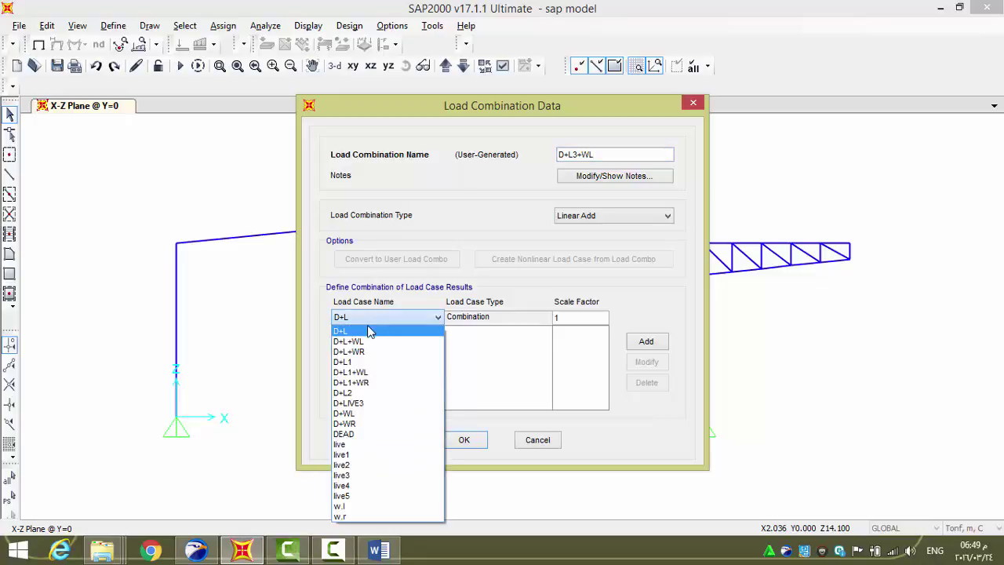
click(366, 404)
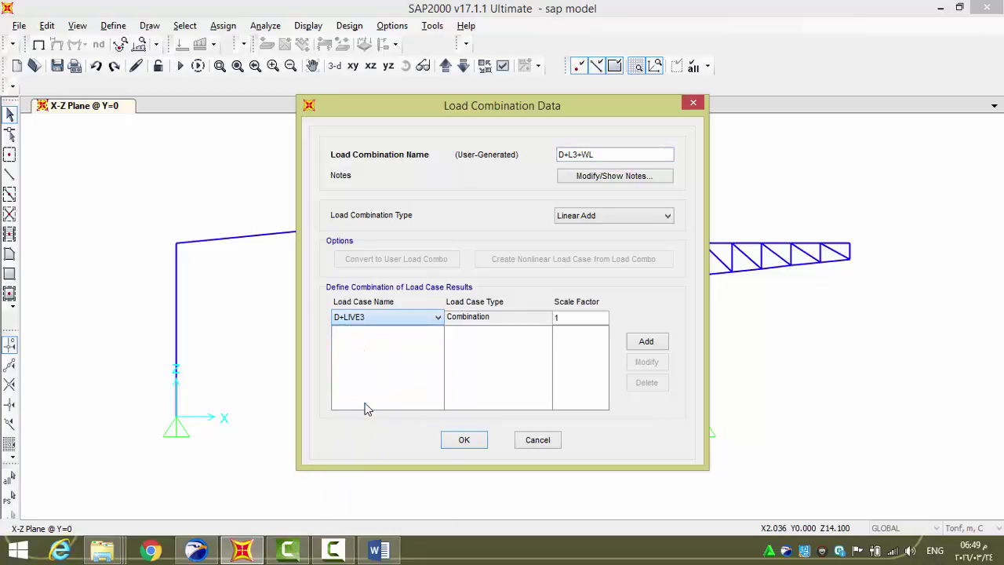
click(646, 341)
click(370, 320)
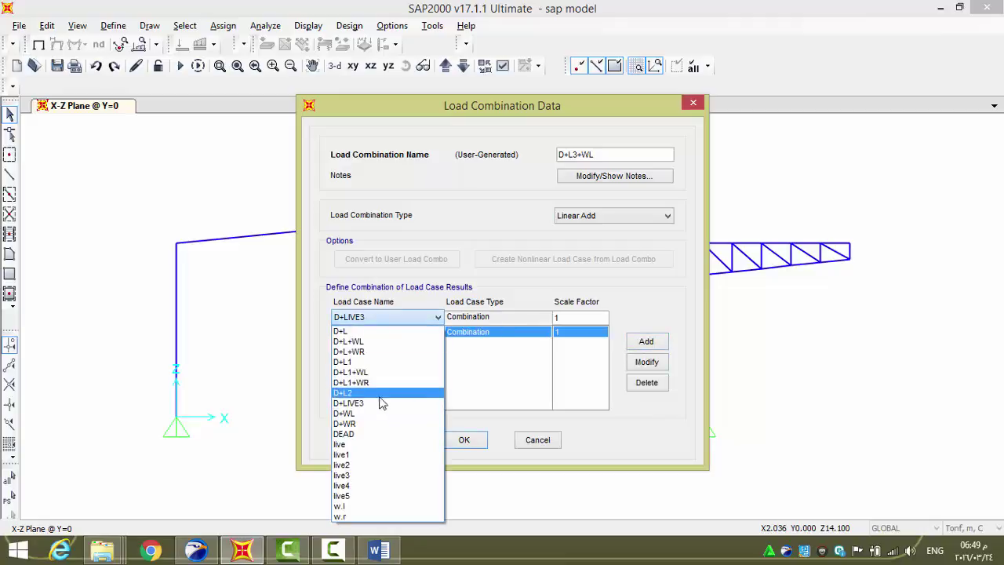
click(353, 507)
click(646, 342)
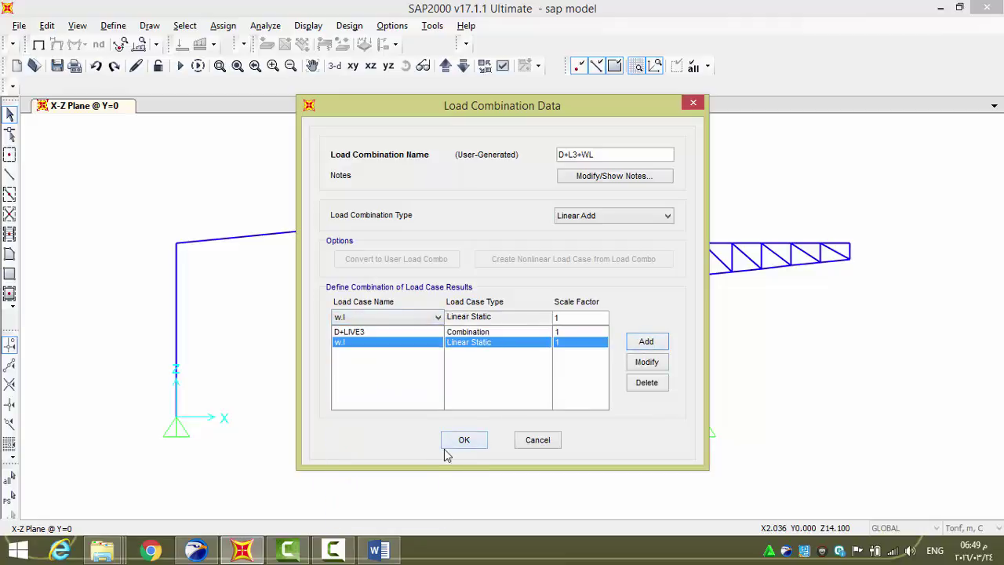
click(464, 439)
Create a load combination D+L3+WR from the D+LIVE3 combination and the w.r load case, each with scale factor 1
click(552, 223)
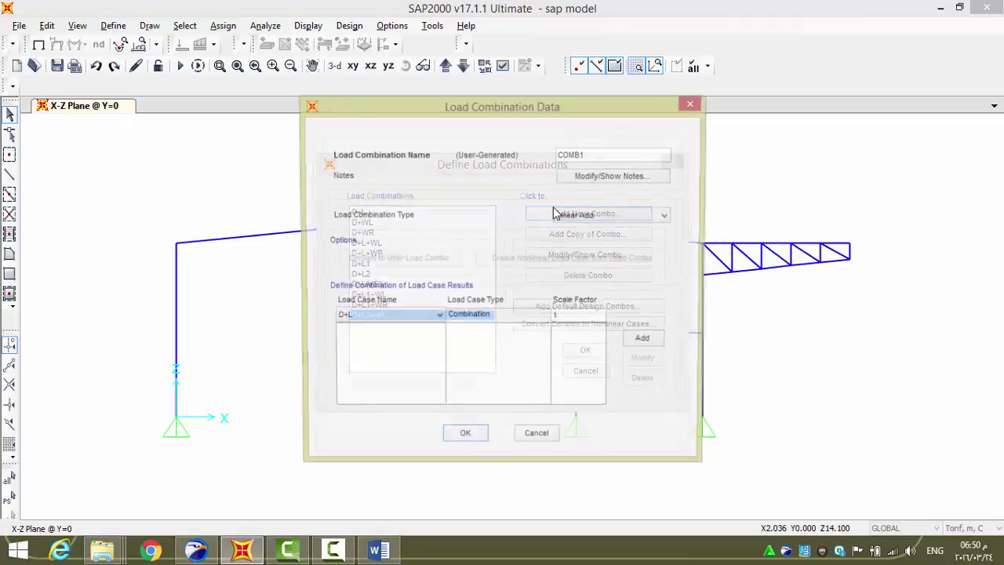
double_click(591, 153)
text(D+L3+)
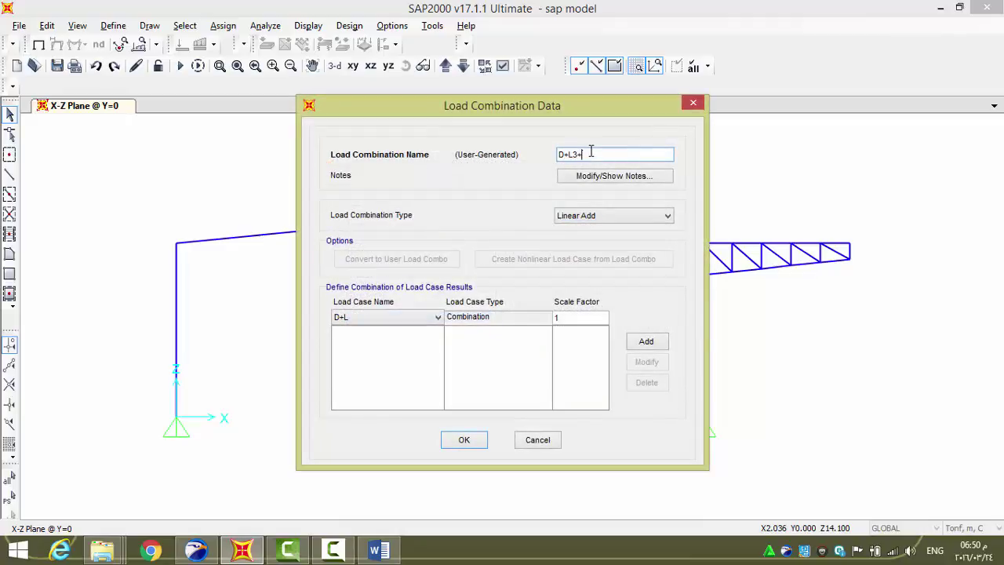
text(WR)
click(432, 316)
click(363, 412)
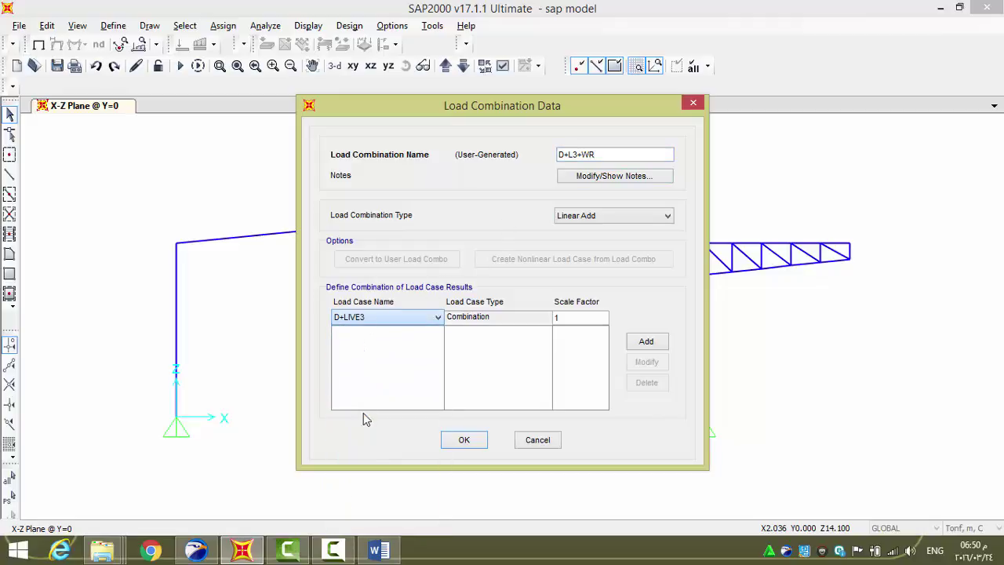
click(645, 341)
click(394, 317)
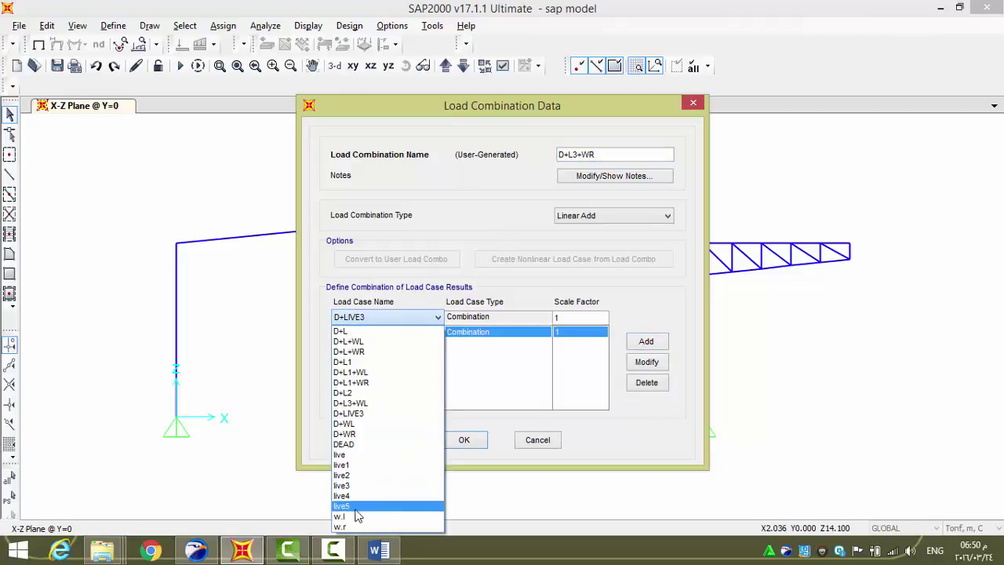
click(349, 527)
click(646, 342)
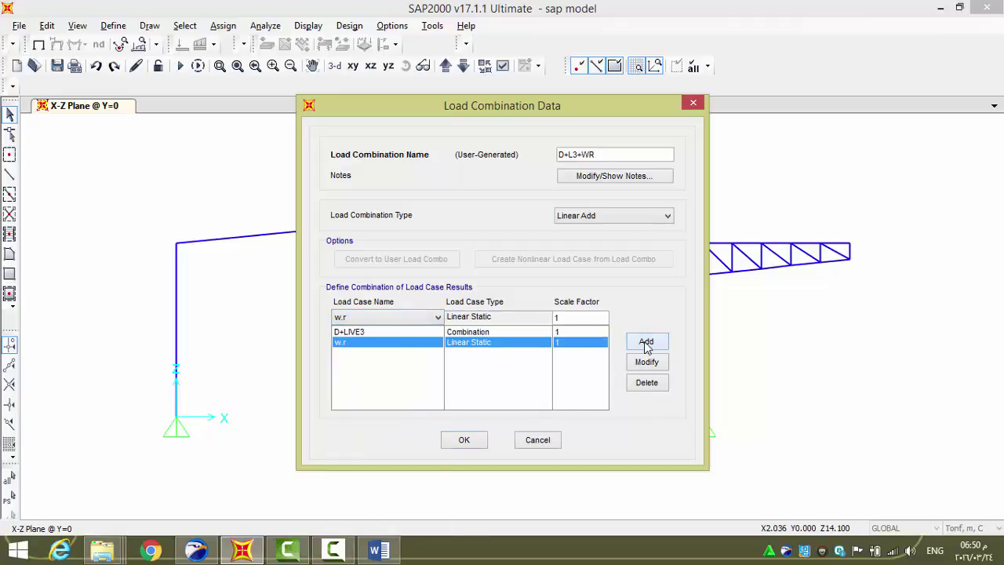
click(467, 441)
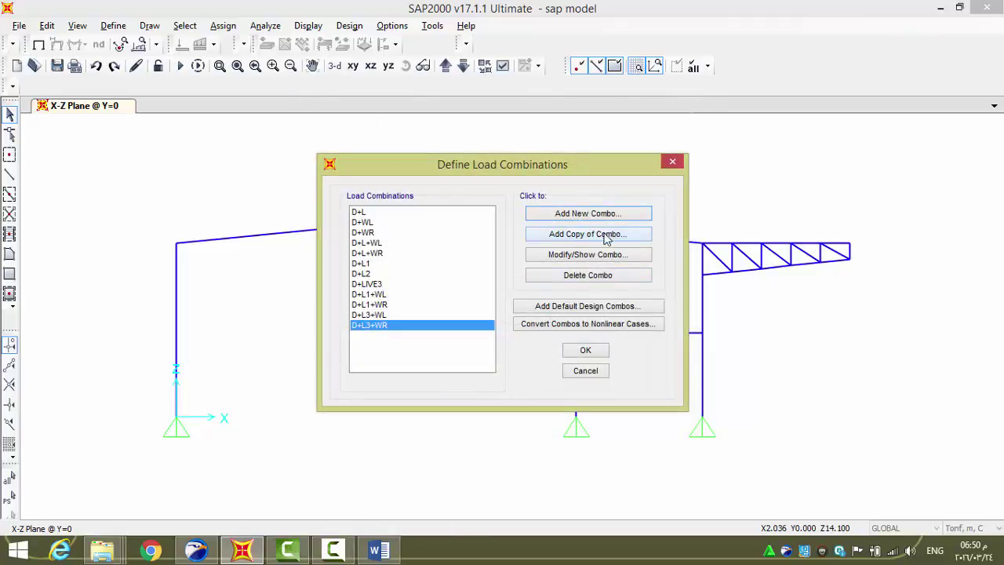
Create a load combination L12 from the live1 and live2 load cases, each with scale factor 1
click(551, 214)
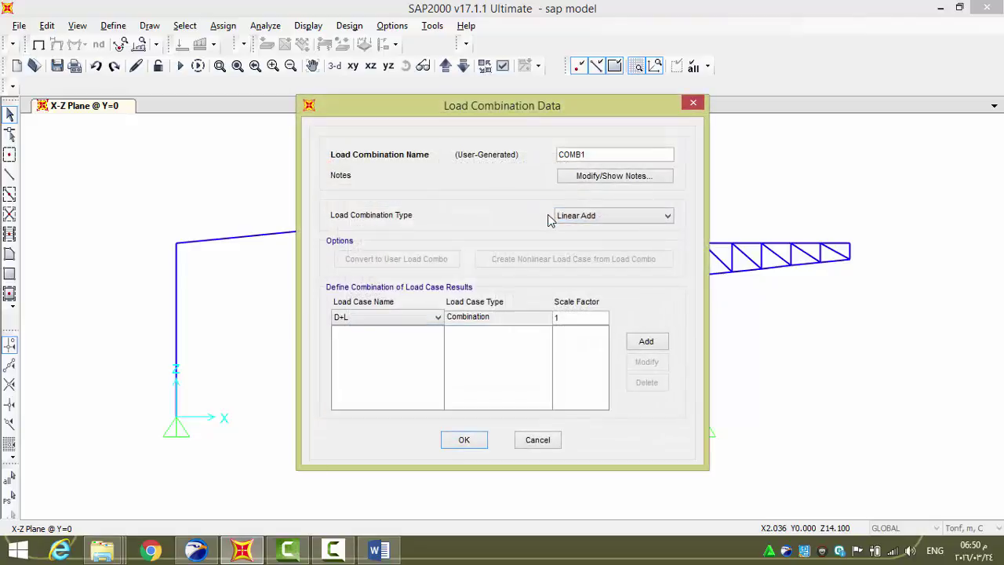
double_click(593, 154)
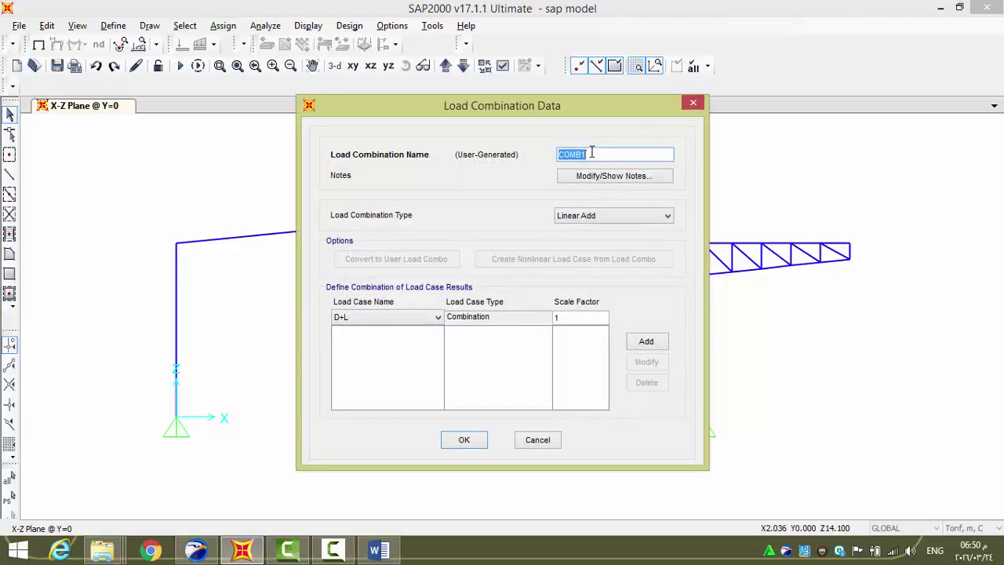
text(L12)
click(408, 320)
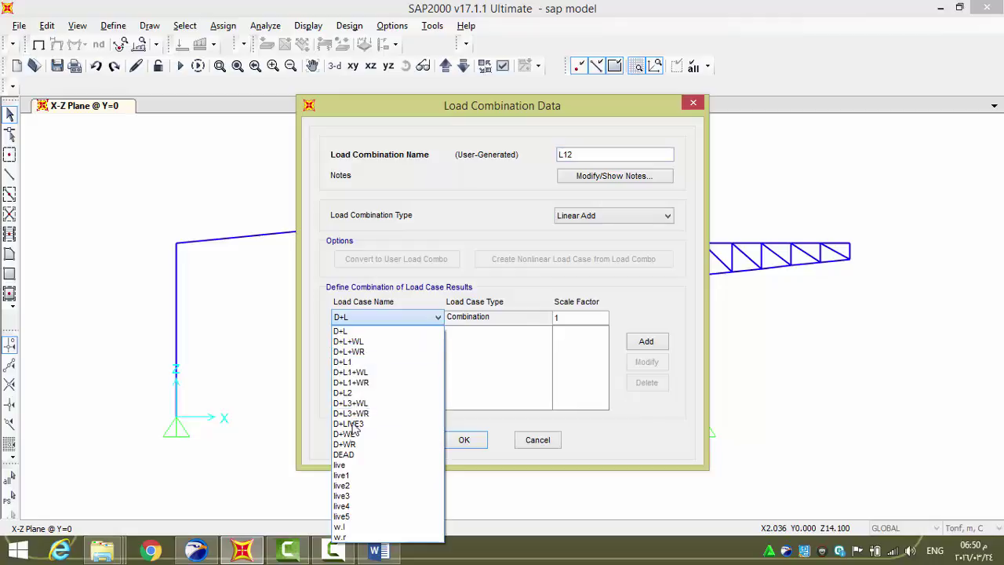
key(Escape)
text(live1)
click(645, 341)
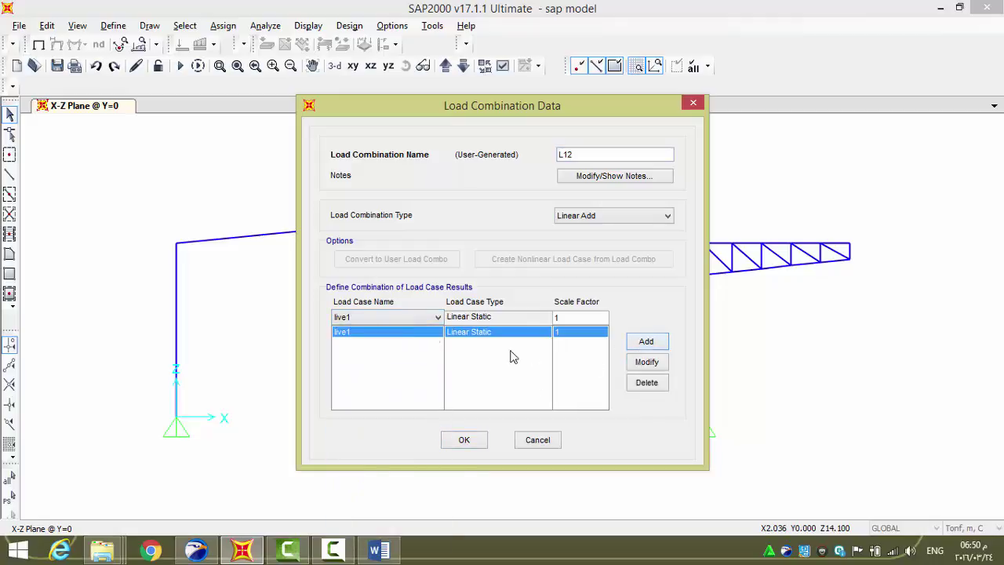
click(392, 317)
click(344, 485)
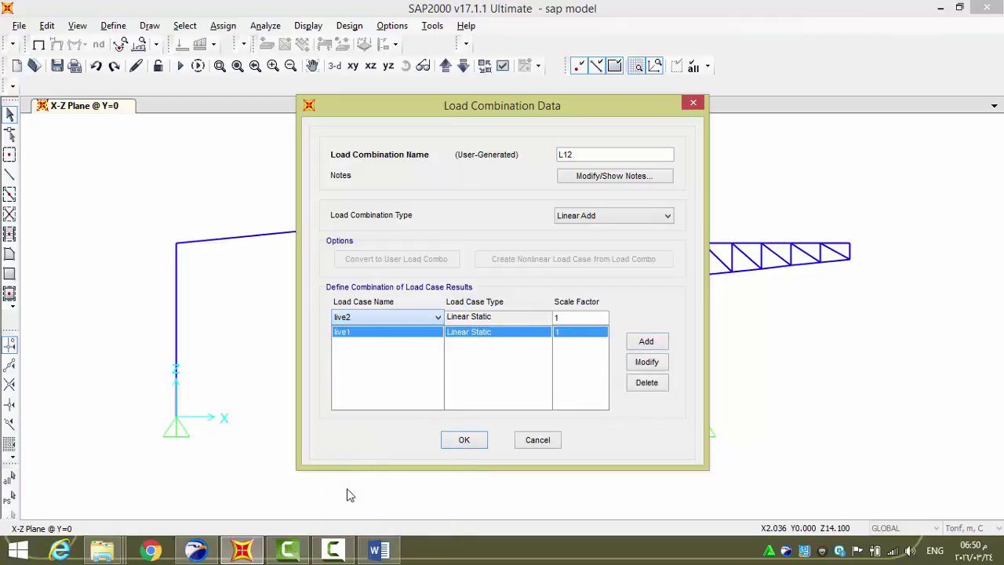
click(646, 341)
click(463, 440)
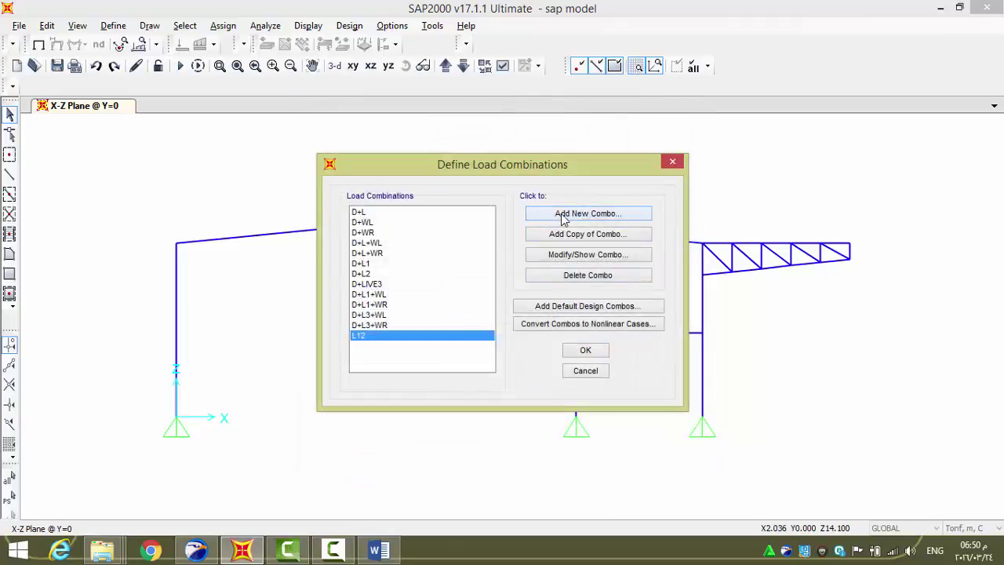
Create a load combination L13 from the live1 and live3 load cases, each with scale factor 1
click(588, 213)
double_click(594, 155)
text(L13)
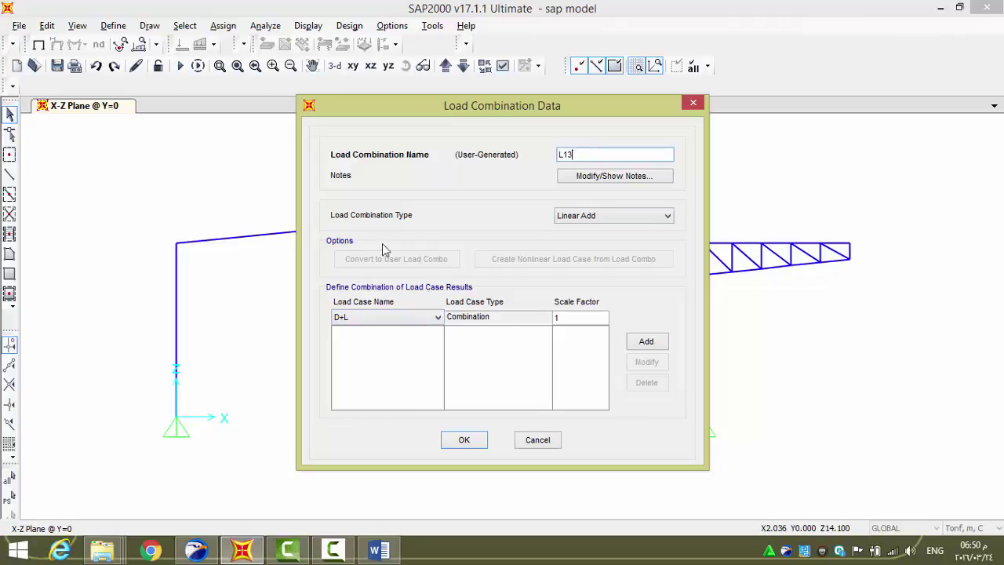
click(367, 318)
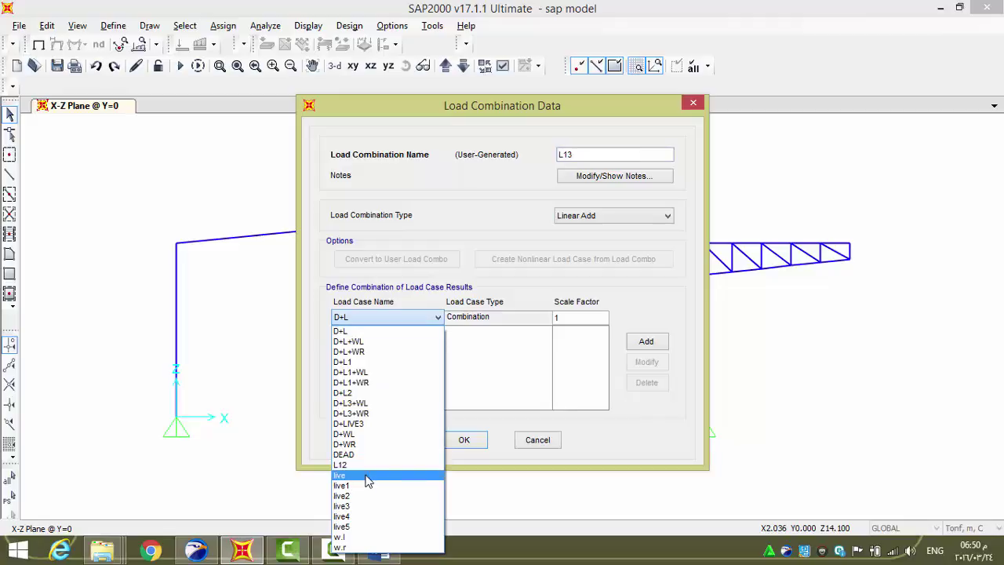
click(367, 486)
click(646, 341)
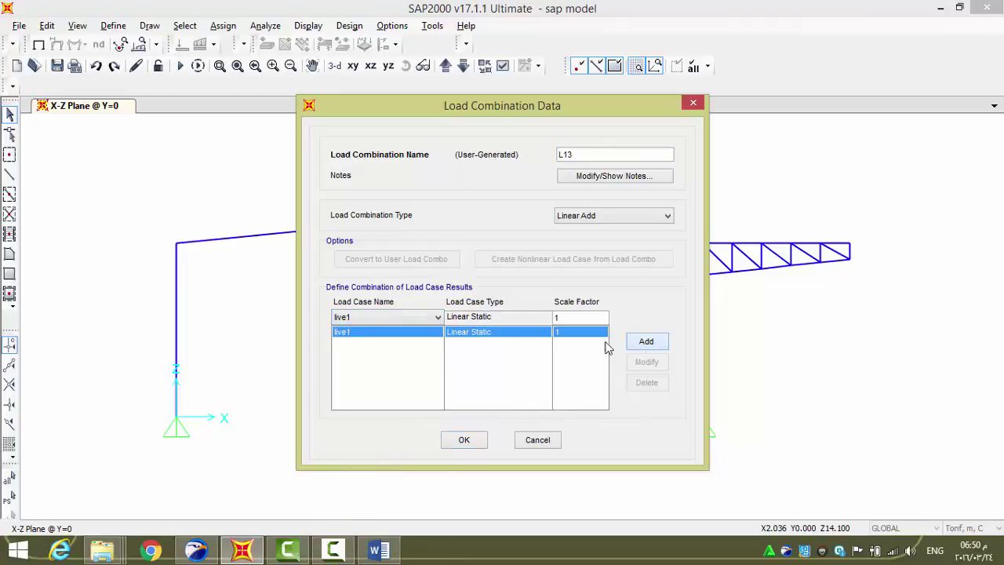
click(386, 320)
click(357, 507)
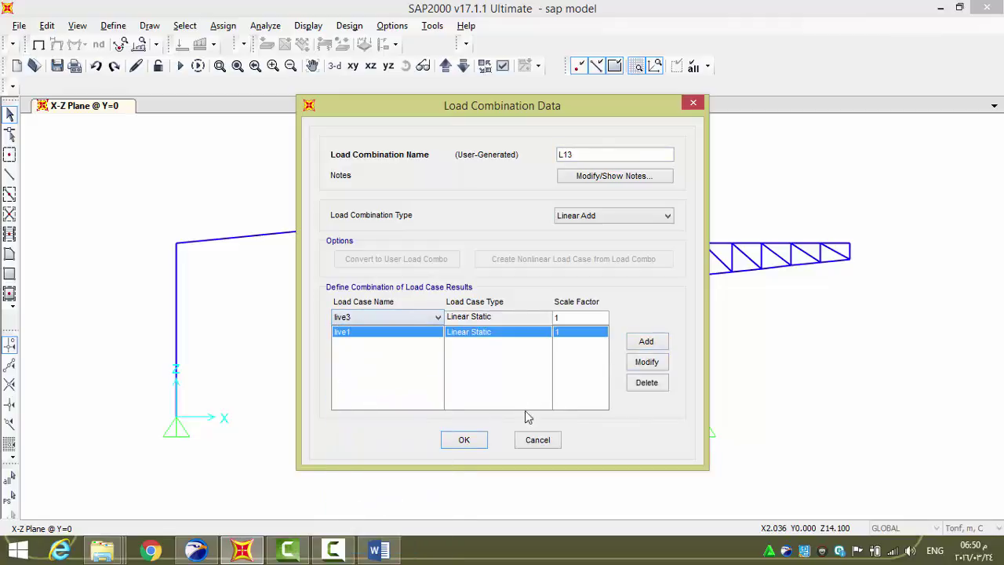
click(637, 341)
click(463, 441)
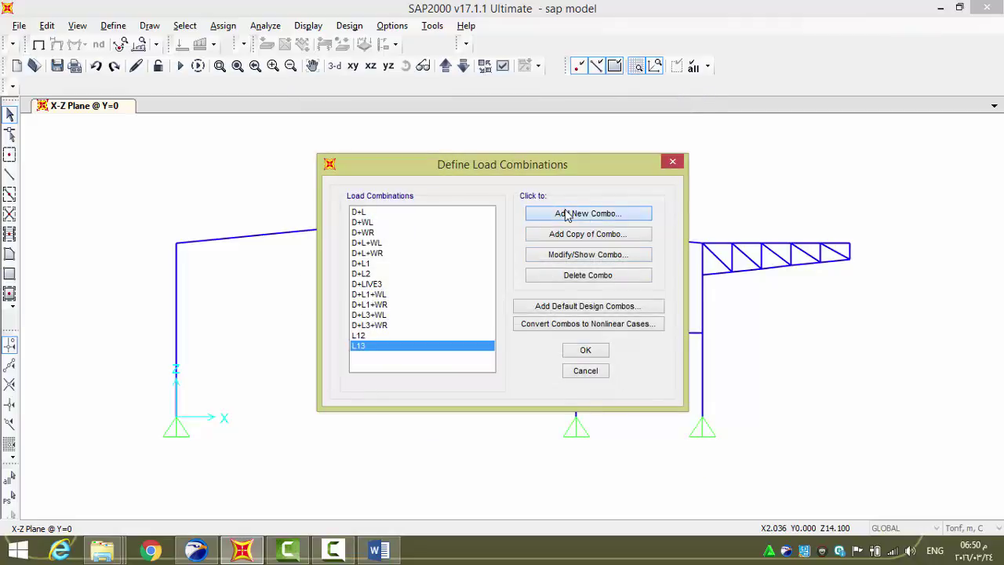
Create a load combination L23 from the live2 and live3 load cases, each with scale factor 1
click(616, 212)
double_click(590, 154)
text(L)
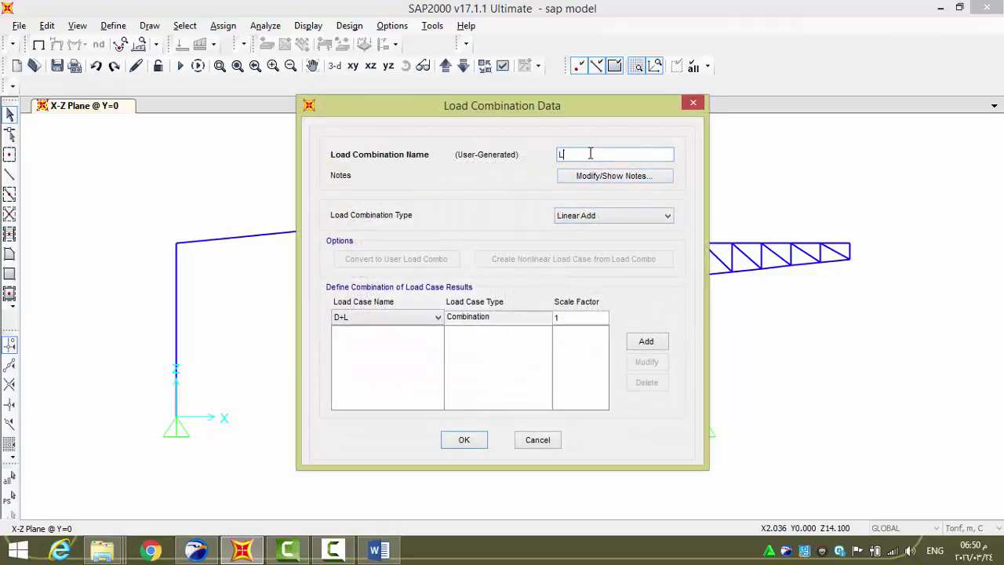
text(23)
click(407, 317)
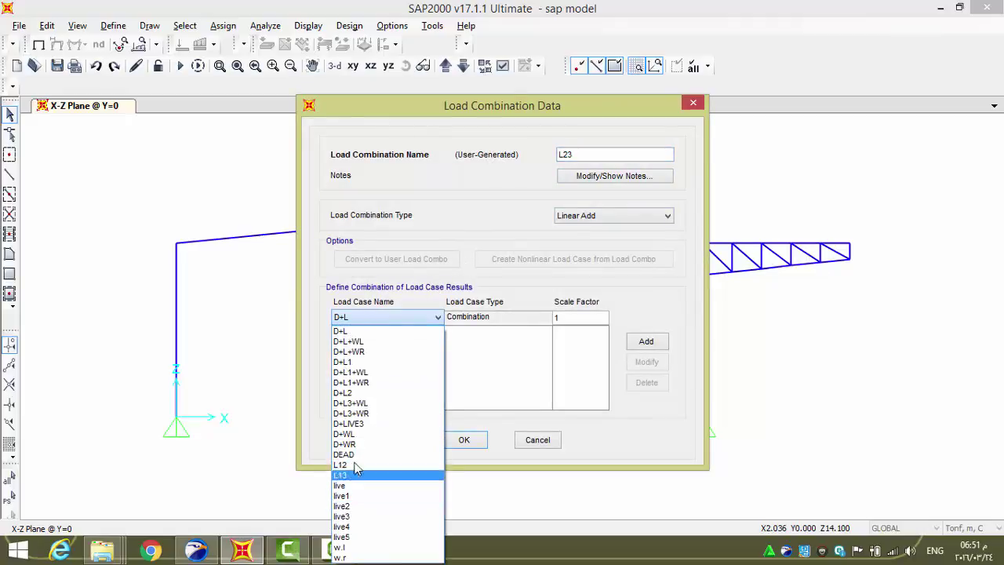
click(359, 506)
click(648, 342)
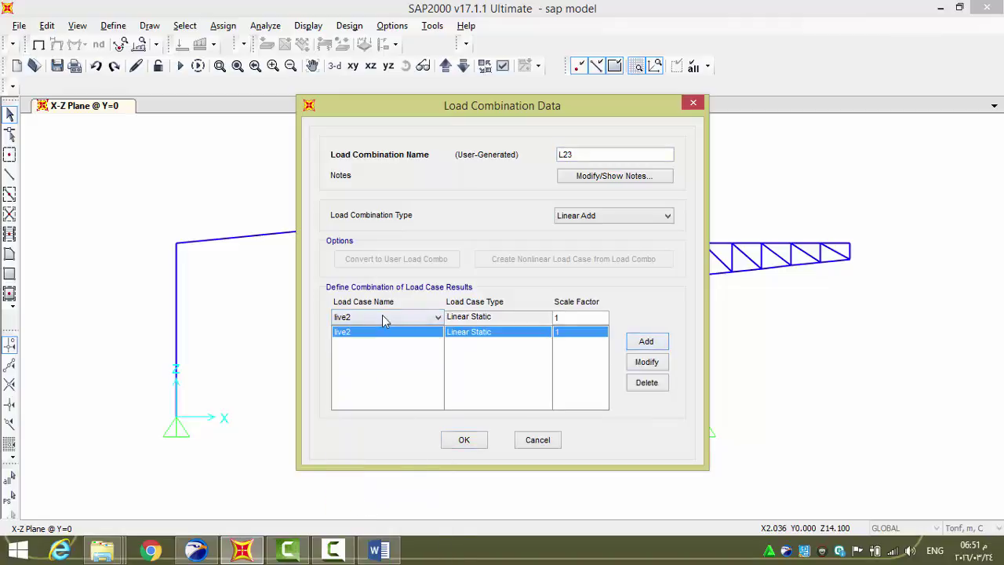
click(385, 317)
click(362, 516)
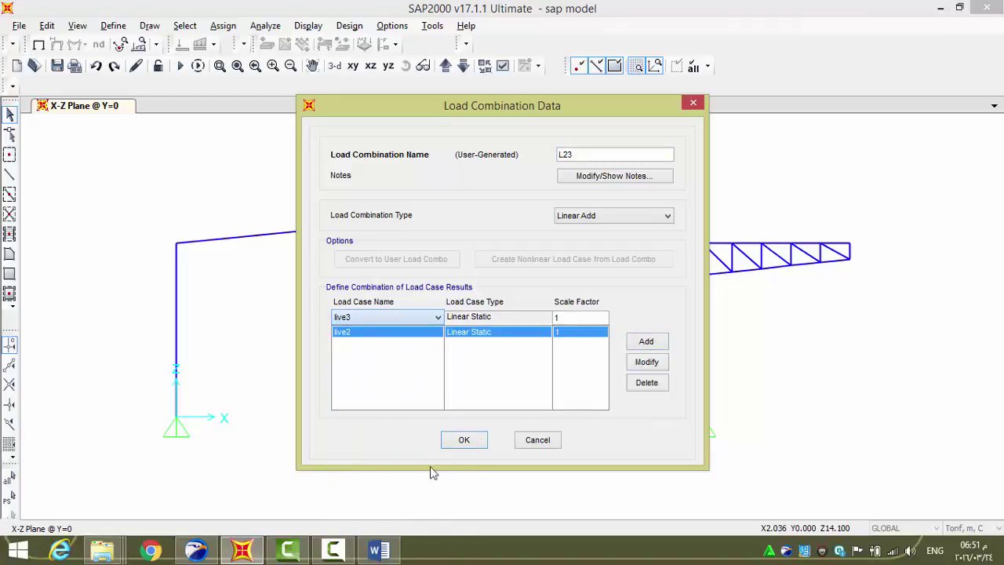
click(643, 343)
click(465, 440)
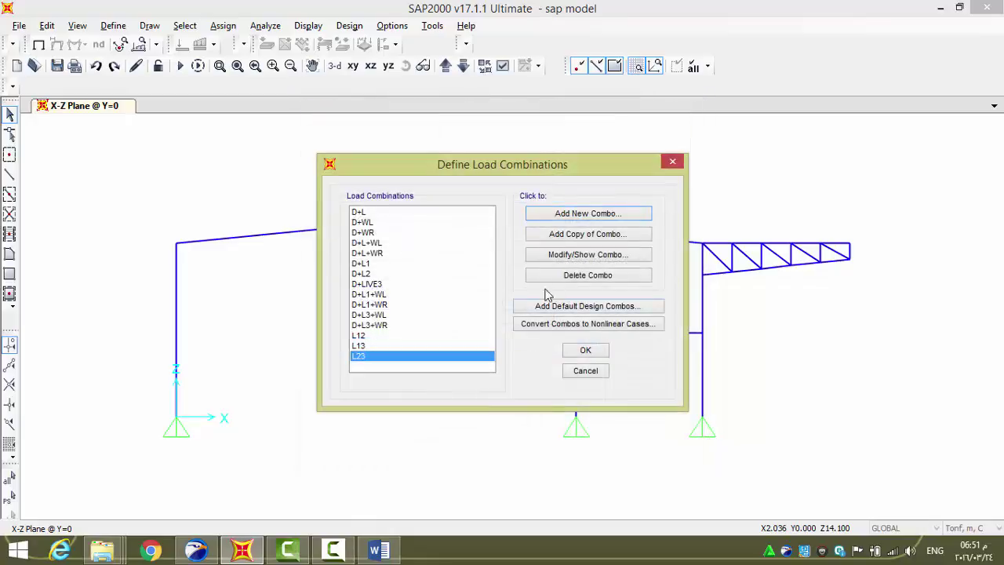
Create a load combination D+L12 from the DEAD load case and the L12 combination, each with scale factor 1
click(569, 216)
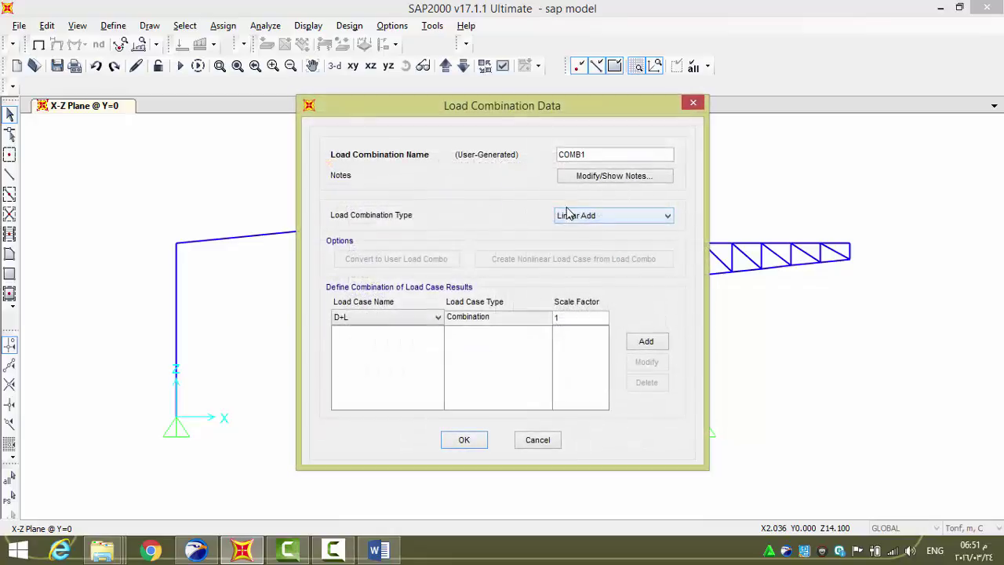
double_click(590, 155)
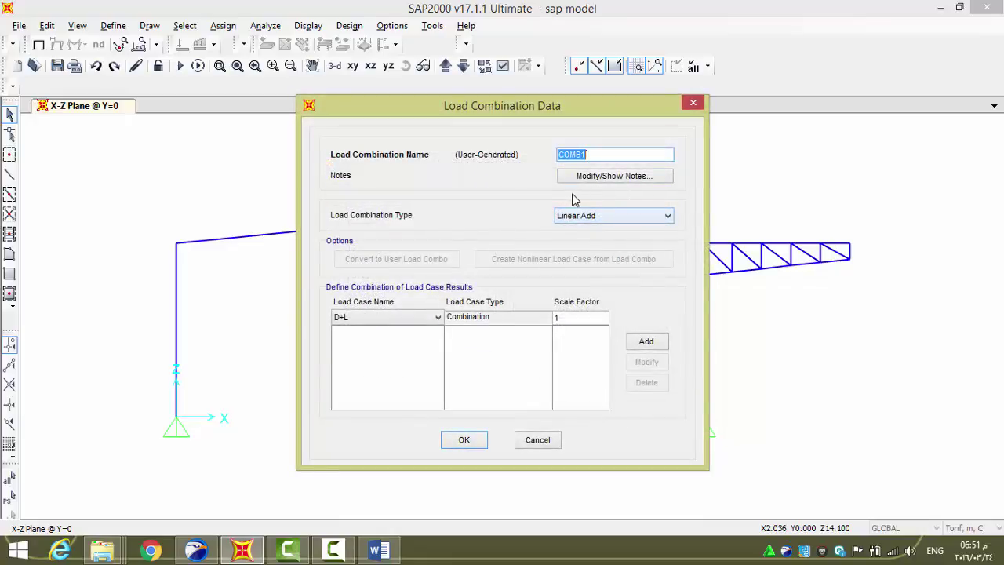
text(D+L12)
click(375, 320)
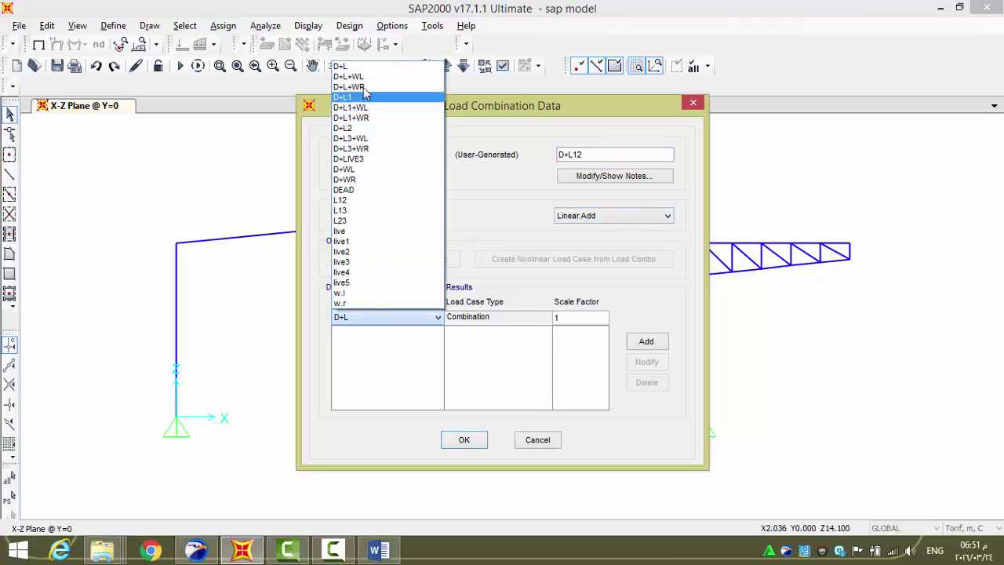
click(359, 190)
click(646, 342)
click(403, 316)
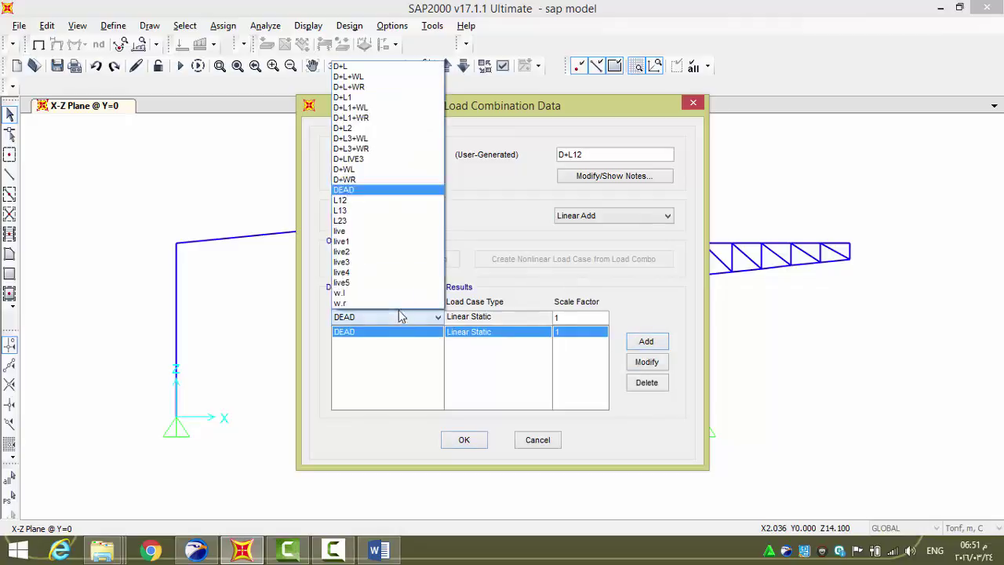
click(377, 208)
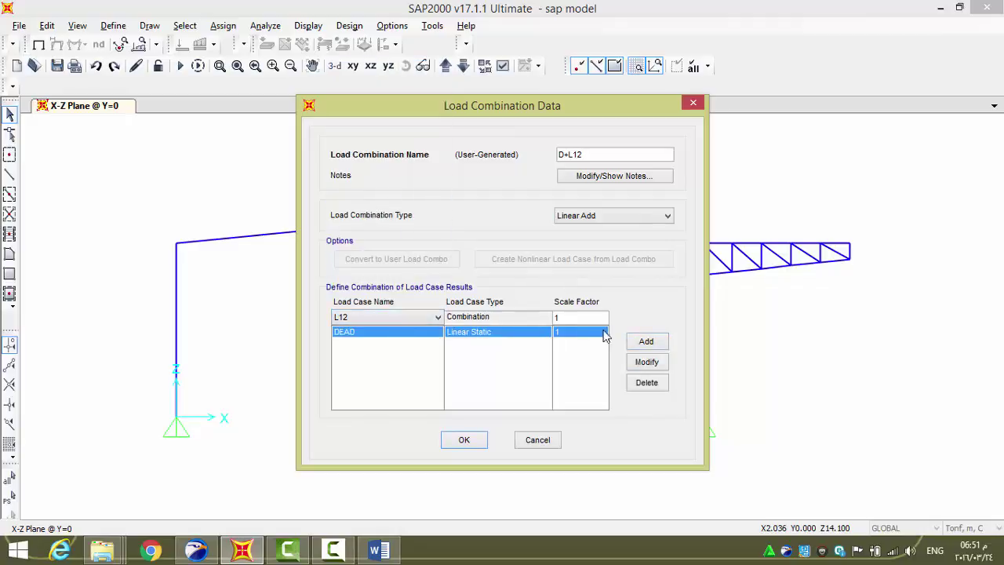
click(634, 342)
click(463, 440)
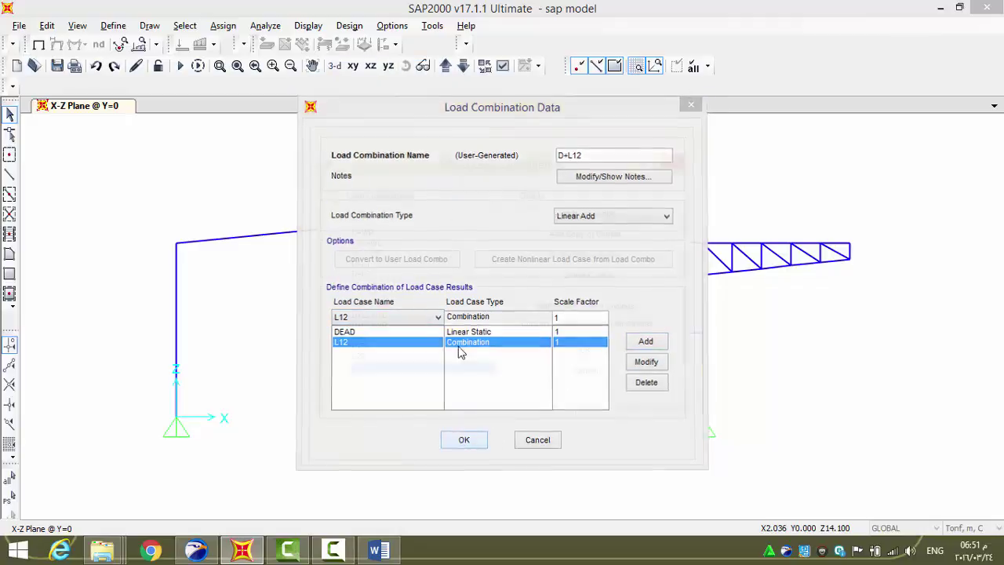
Create a load combination D+L23 from the DEAD load case and a paired live-load combination, each with scale factor 1
click(580, 213)
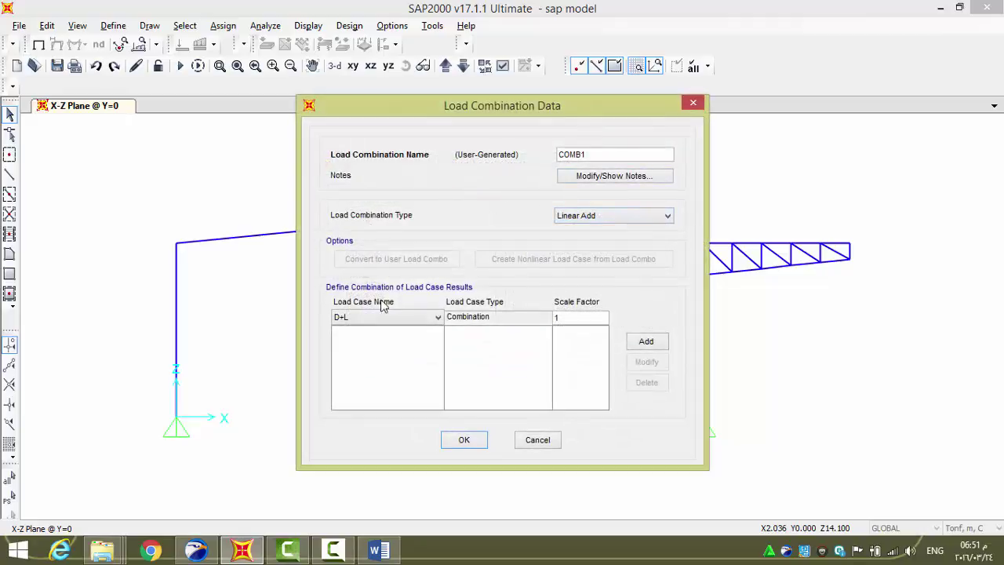
double_click(595, 155)
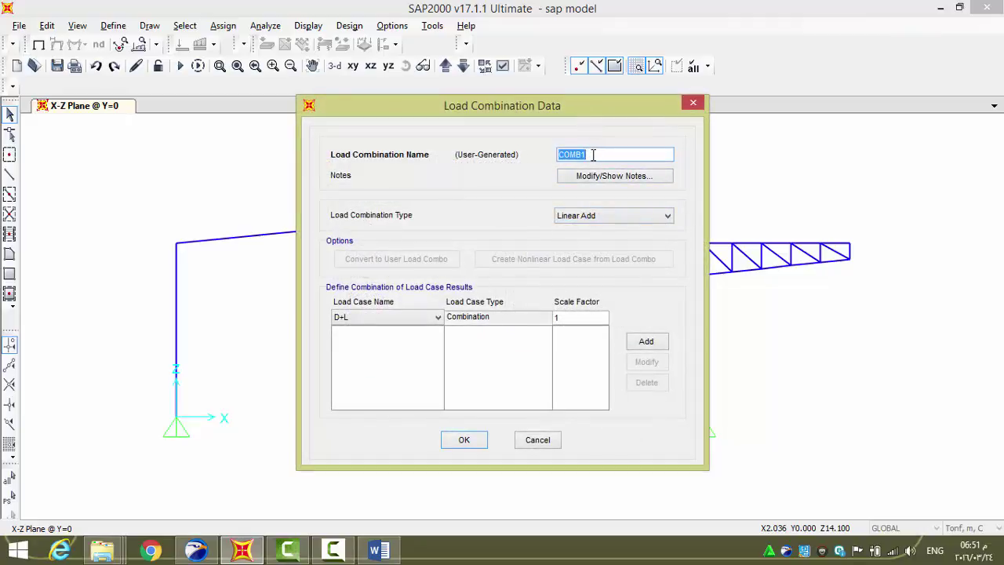
text(D+L23)
click(376, 320)
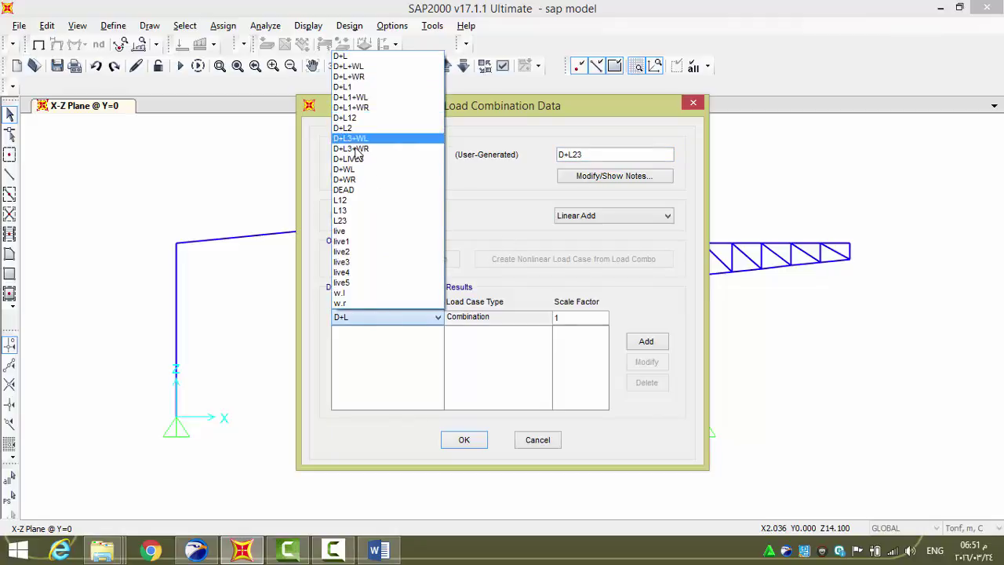
click(353, 190)
click(640, 346)
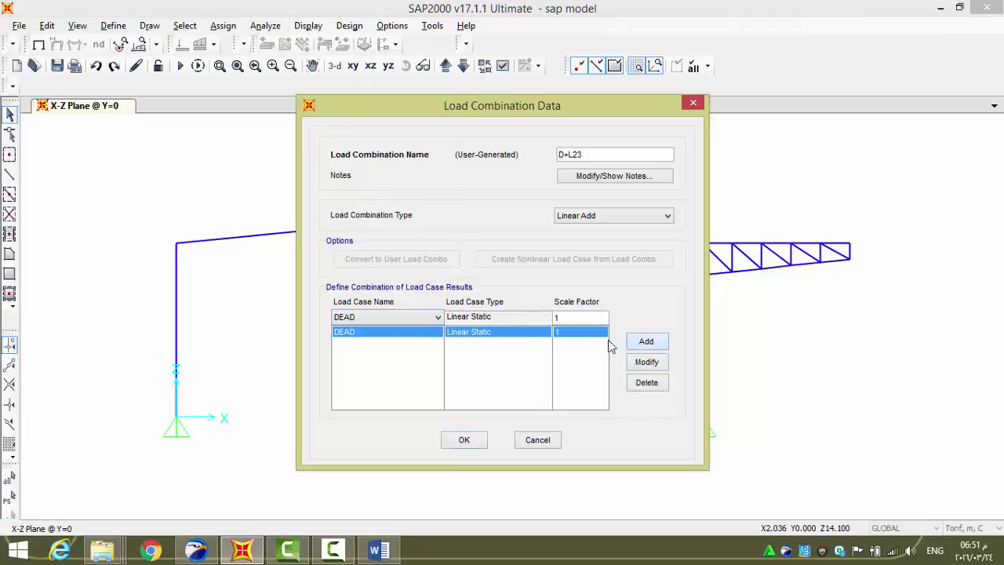
click(397, 316)
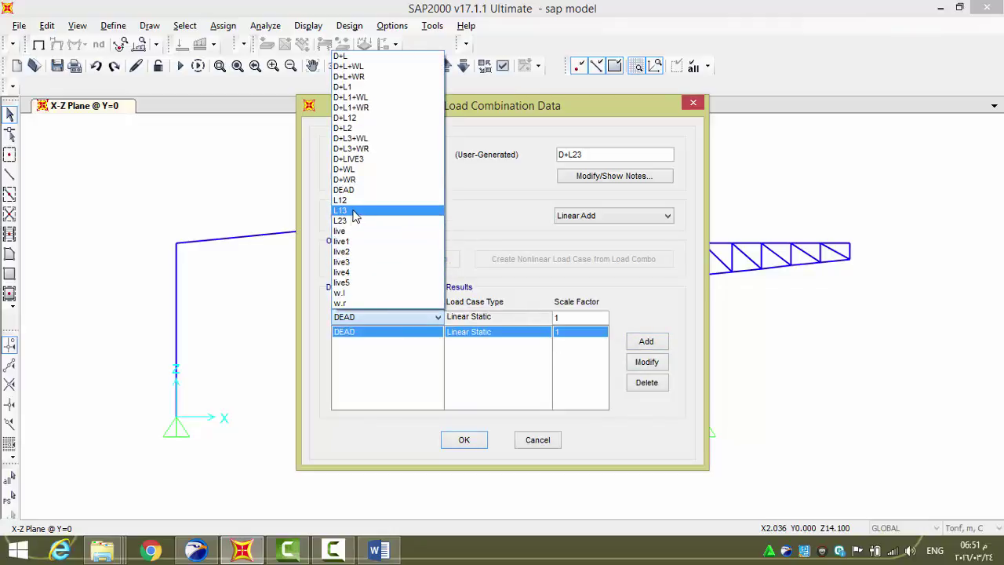
click(362, 213)
click(645, 341)
click(467, 440)
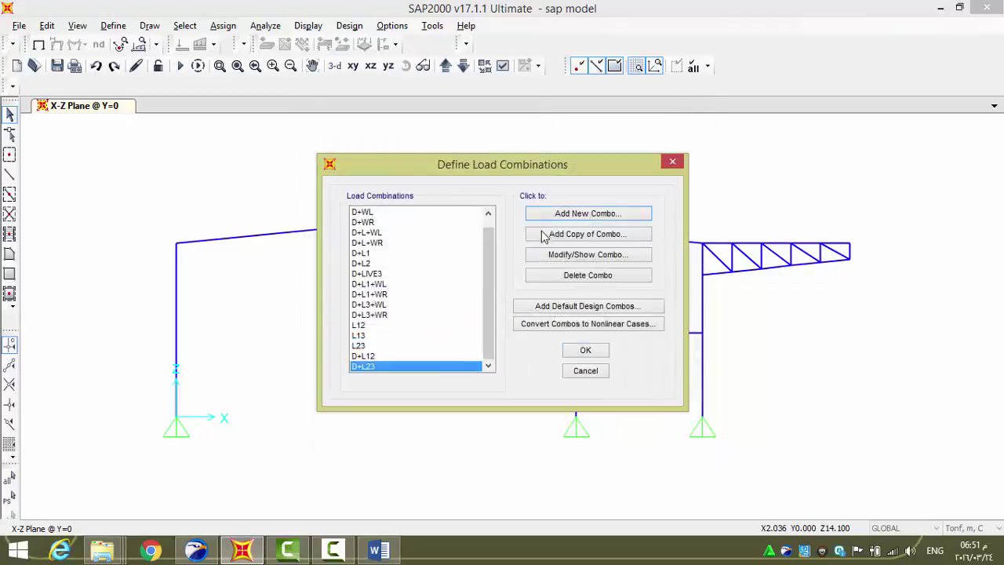
Create a load combination D+L13 from the DEAD load case and the L13 combination, each with scale factor 1
click(569, 214)
double_click(587, 154)
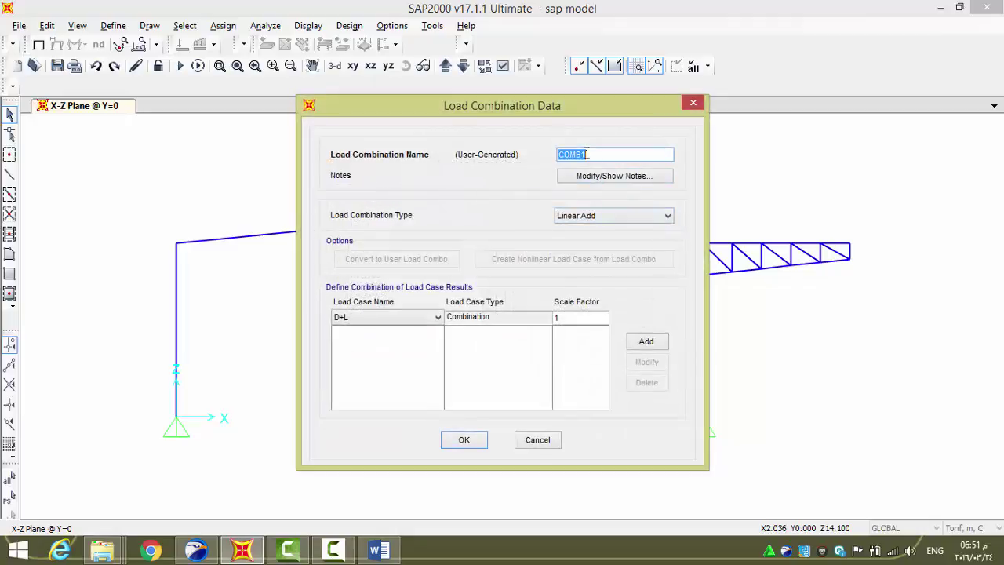
text(D+L13)
click(394, 316)
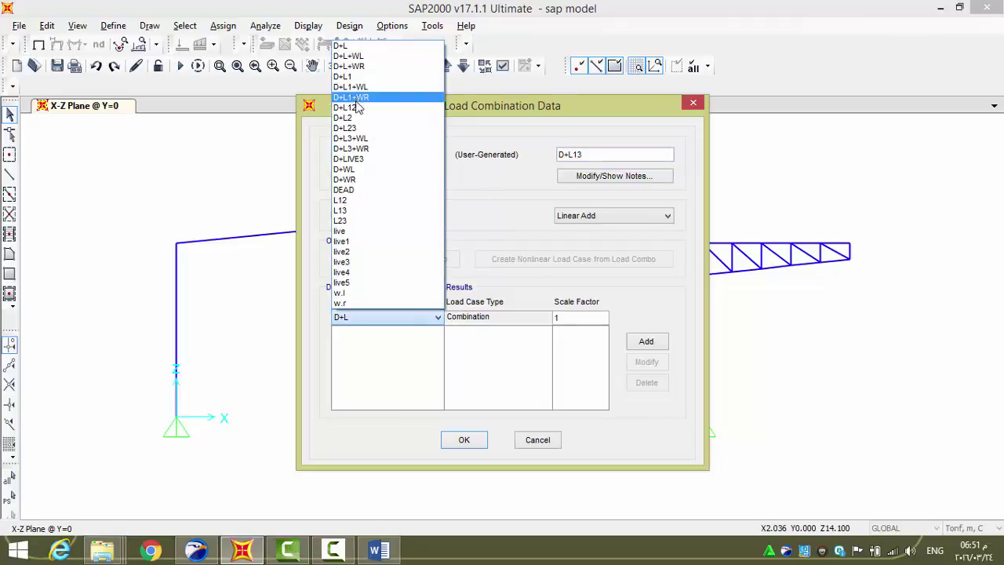
click(347, 190)
click(645, 342)
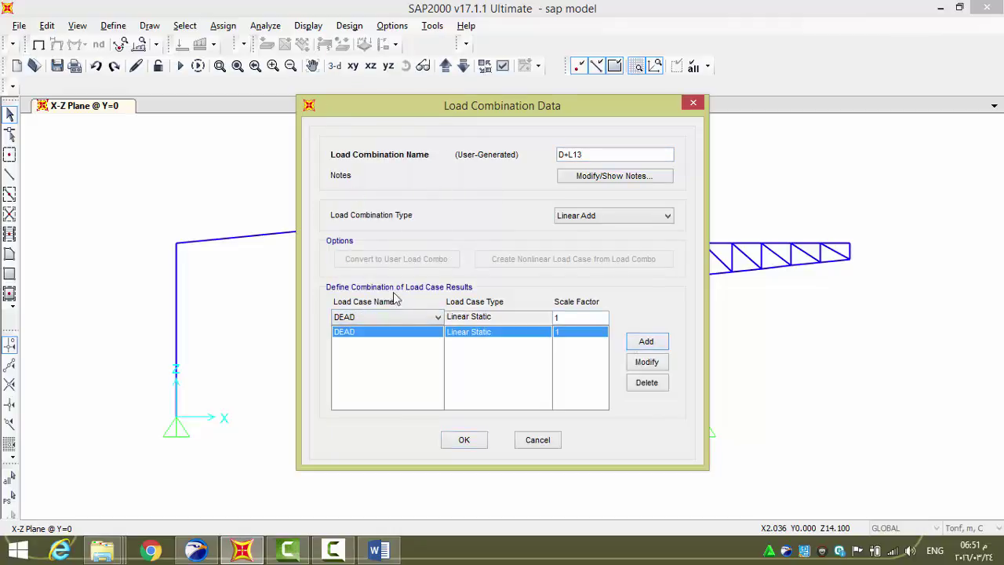
click(386, 316)
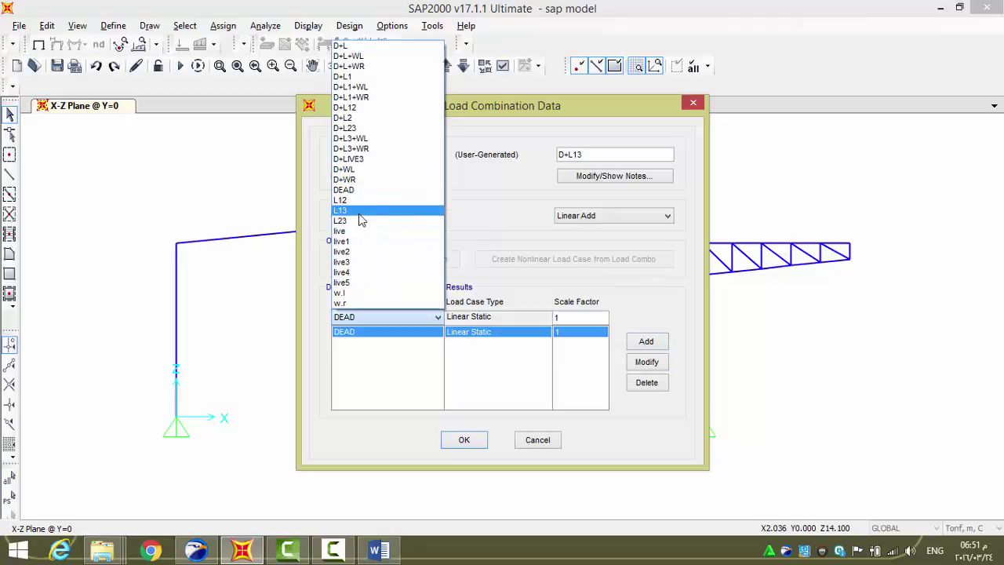
click(358, 211)
click(644, 341)
click(464, 440)
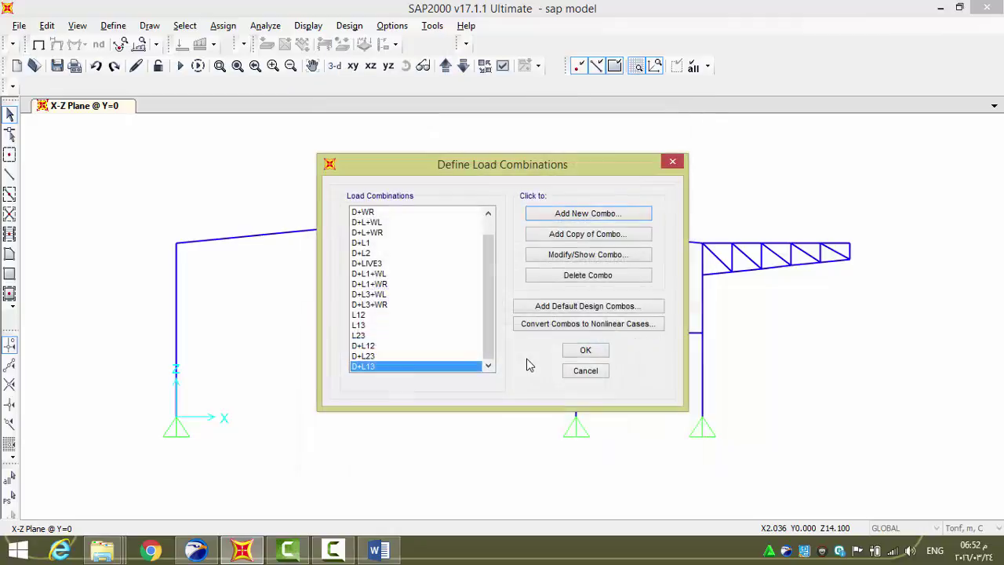
Create a load combination D+L12+WL from the D+L12 combination and the w.l load case, each with scale factor 1
click(592, 215)
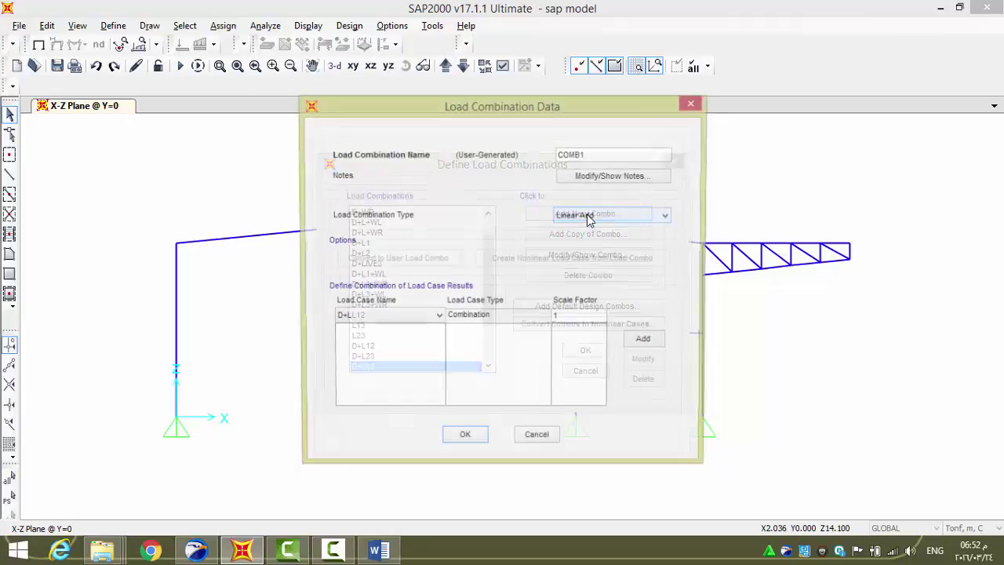
double_click(590, 154)
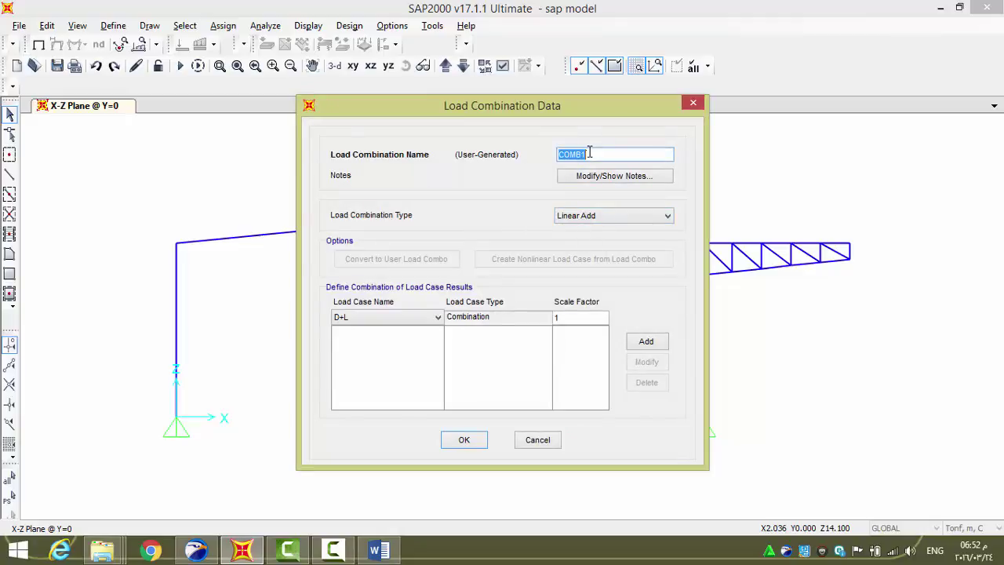
text(D+L12+WL)
click(398, 320)
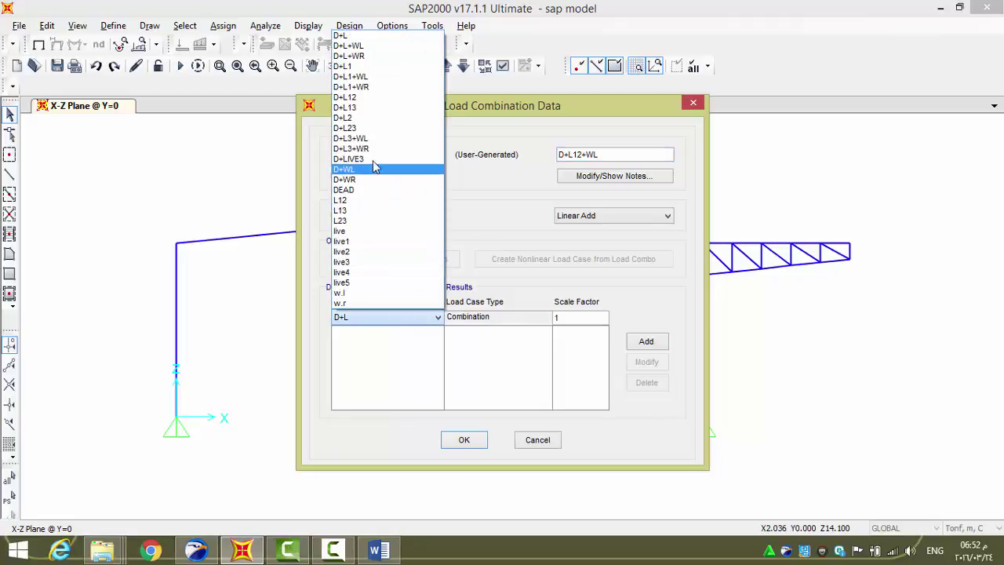
click(369, 97)
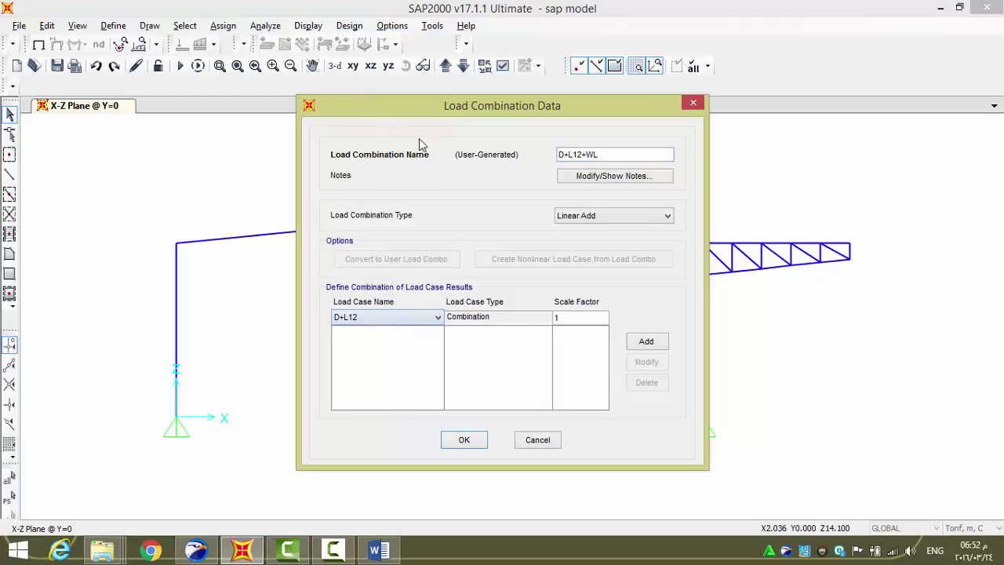
click(632, 340)
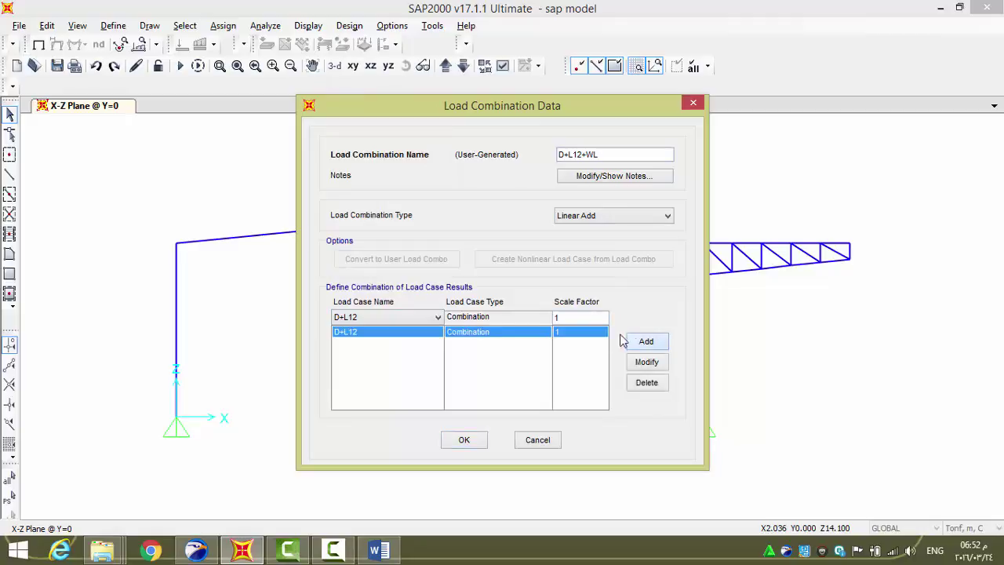
click(370, 317)
click(353, 293)
click(645, 341)
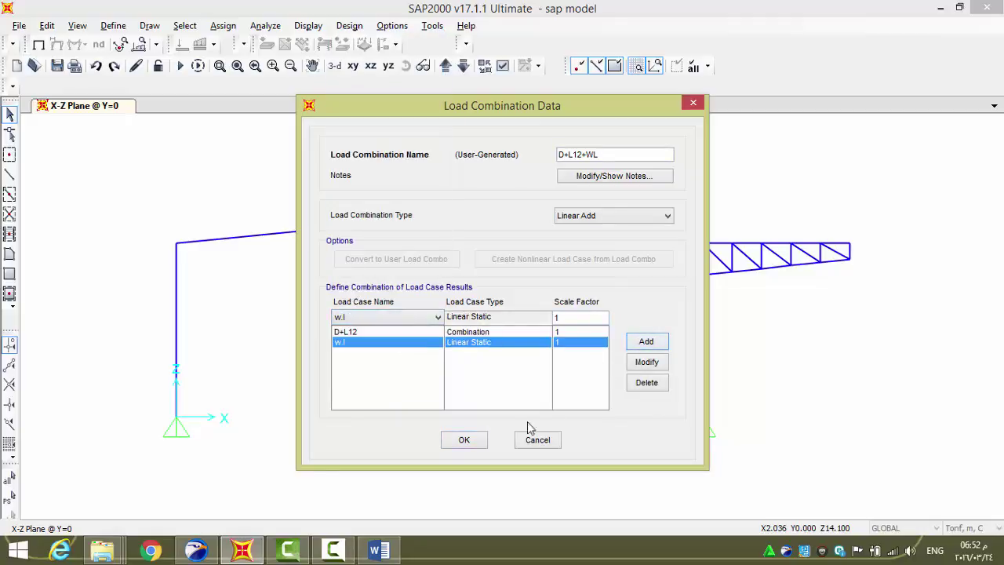
click(475, 440)
Create a load combination D+L12+WR from the D+L12 combination and the w.r load case, each with scale factor 1
click(549, 214)
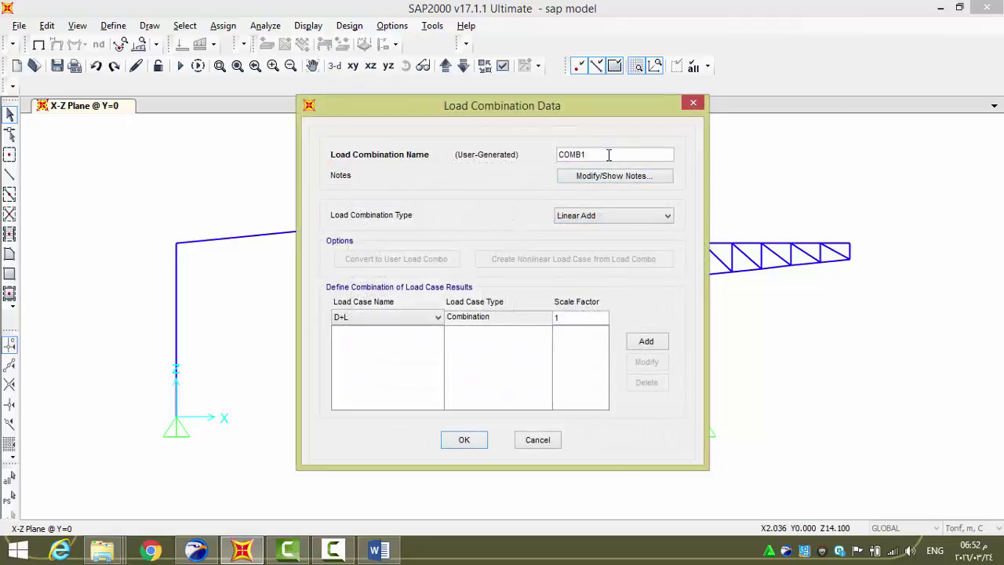
double_click(605, 155)
text(D+L12+WR)
click(385, 316)
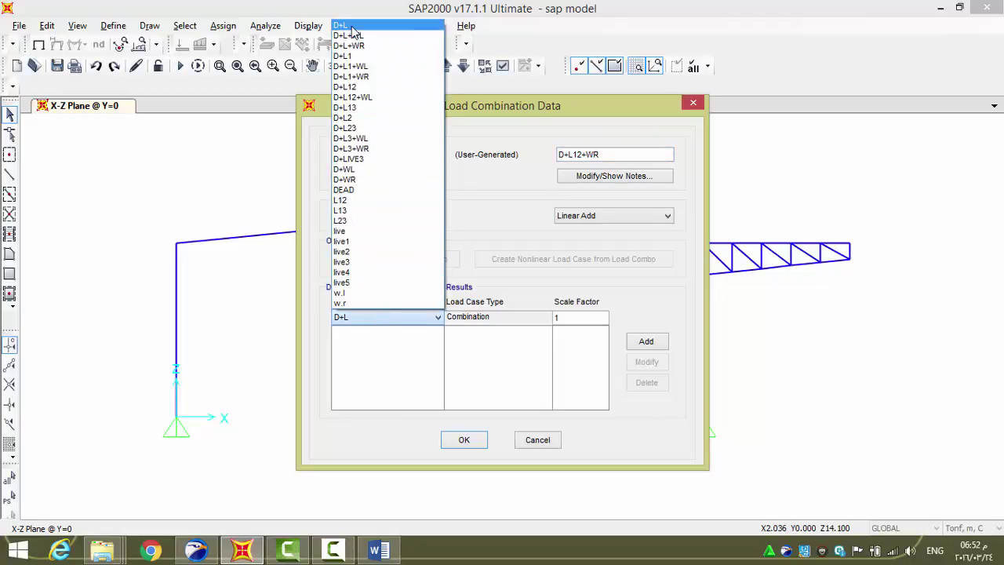
click(357, 87)
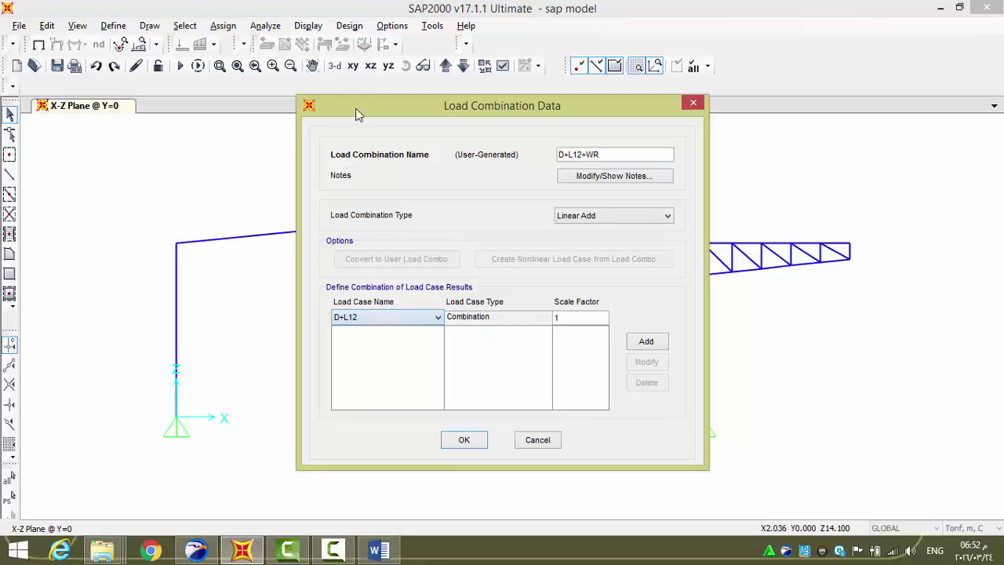
click(637, 341)
click(368, 316)
click(363, 297)
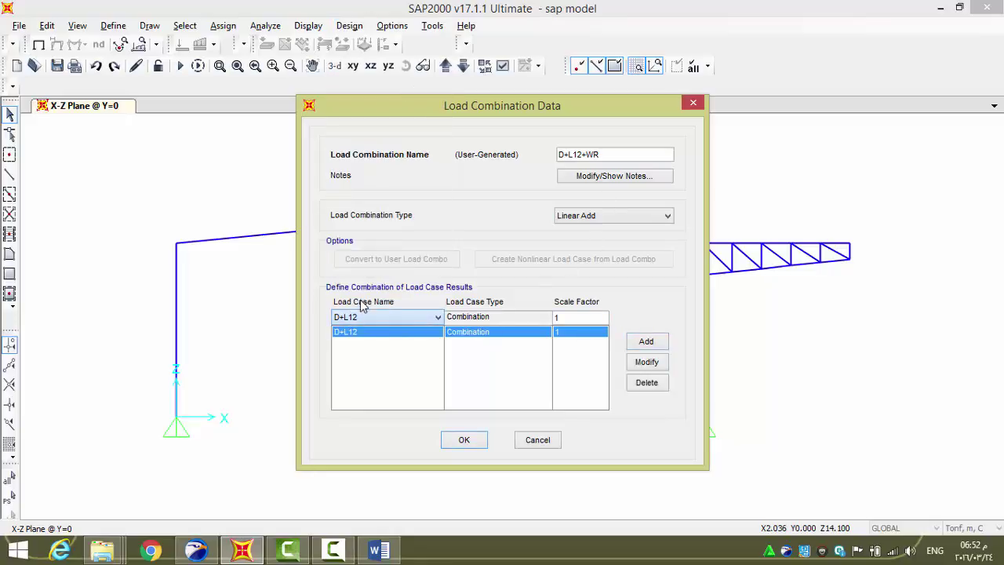
click(637, 346)
click(480, 438)
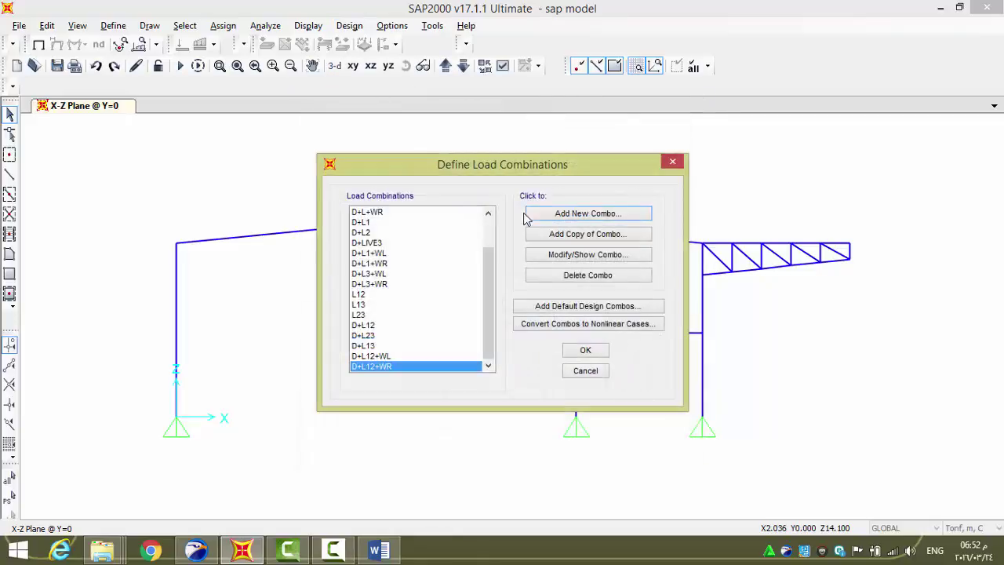
Create a load combination D+L13+WL from the D+L13 combination and the w.l load case, each with scale factor 1
click(576, 214)
double_click(598, 153)
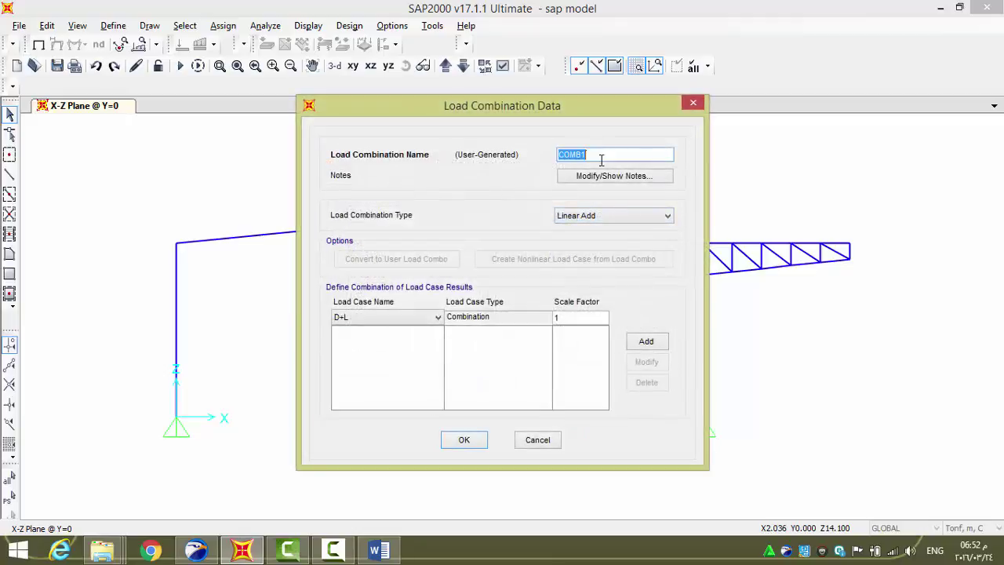
text(D+L13+WL)
click(385, 316)
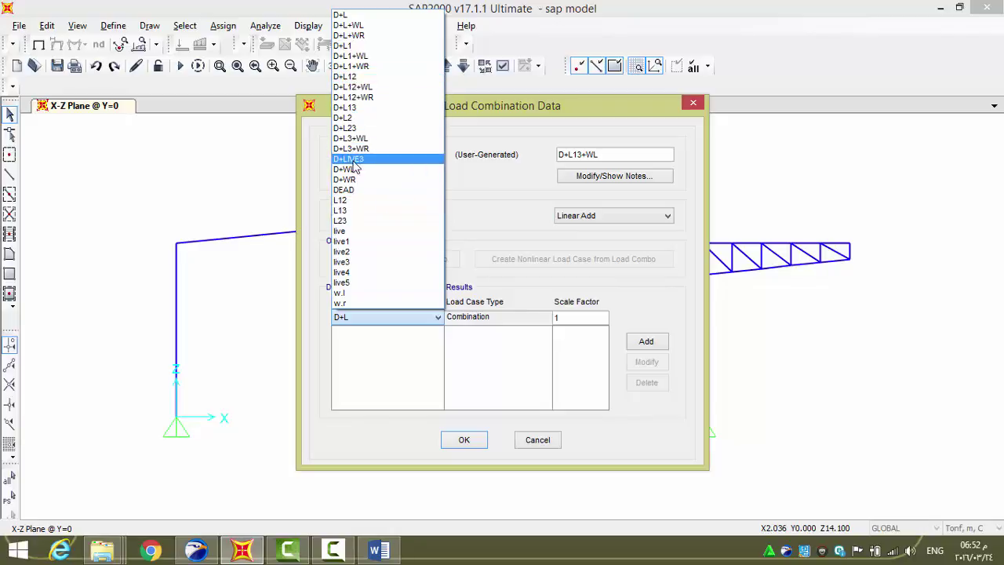
click(353, 108)
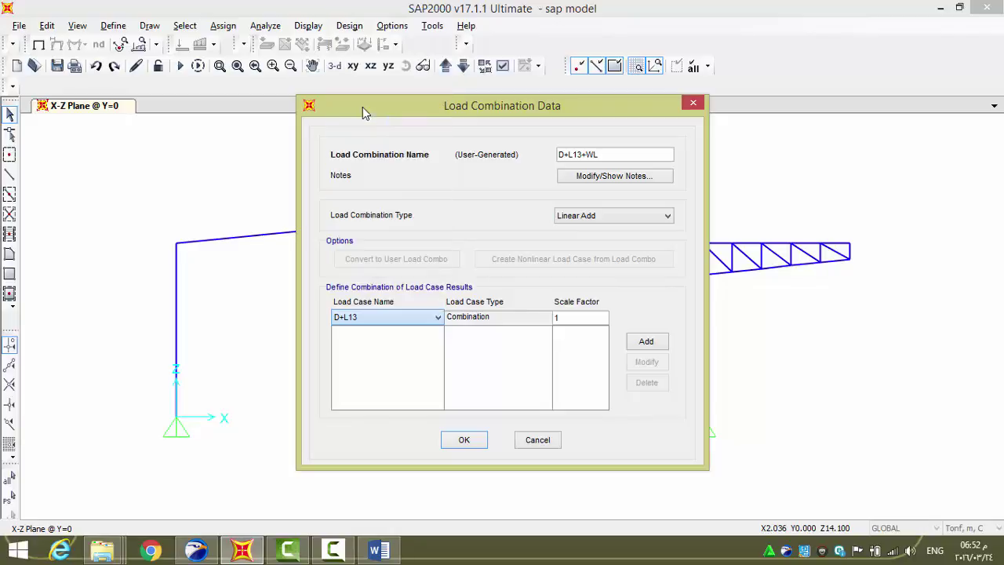
click(641, 341)
click(397, 317)
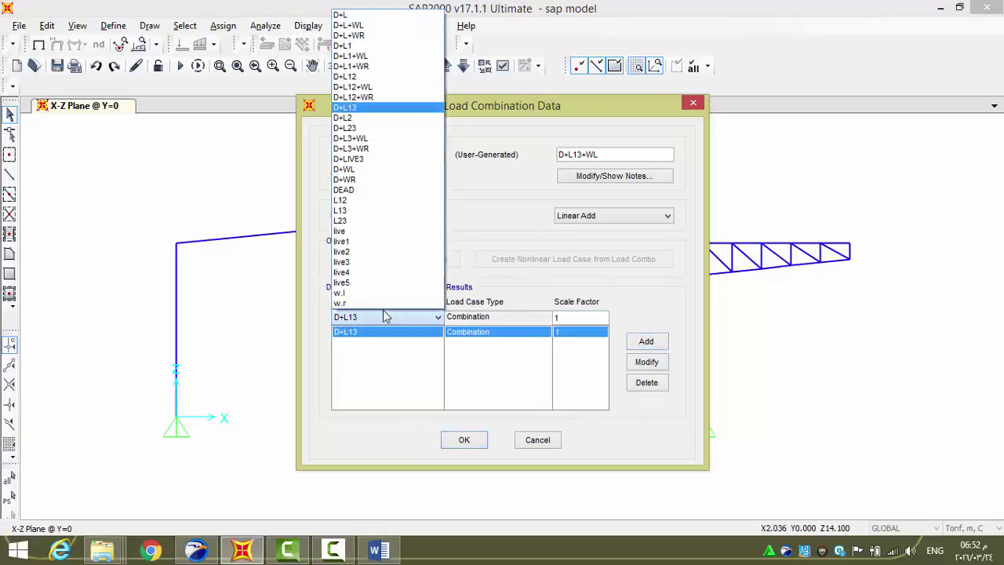
click(354, 302)
click(646, 343)
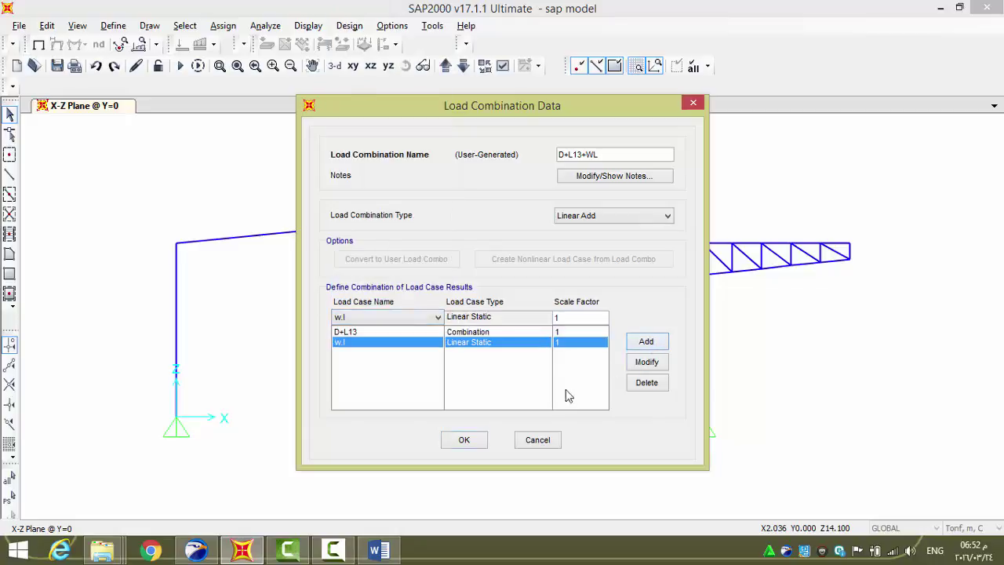
click(478, 443)
Create a load combination D+L13+WR from the D+L13 combination and the w.r load case, each with scale factor 1
click(580, 216)
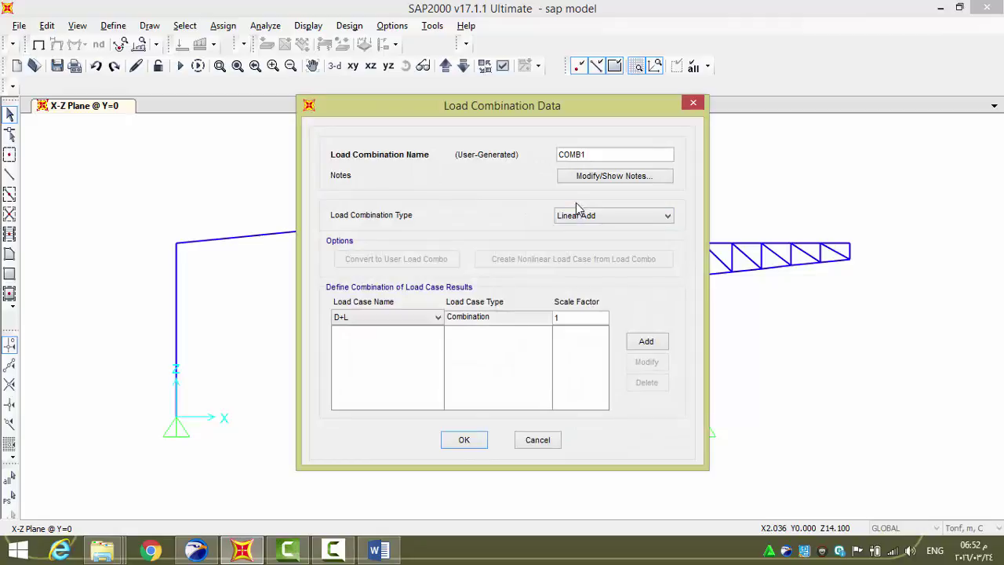
double_click(606, 154)
text(D+L13+WR)
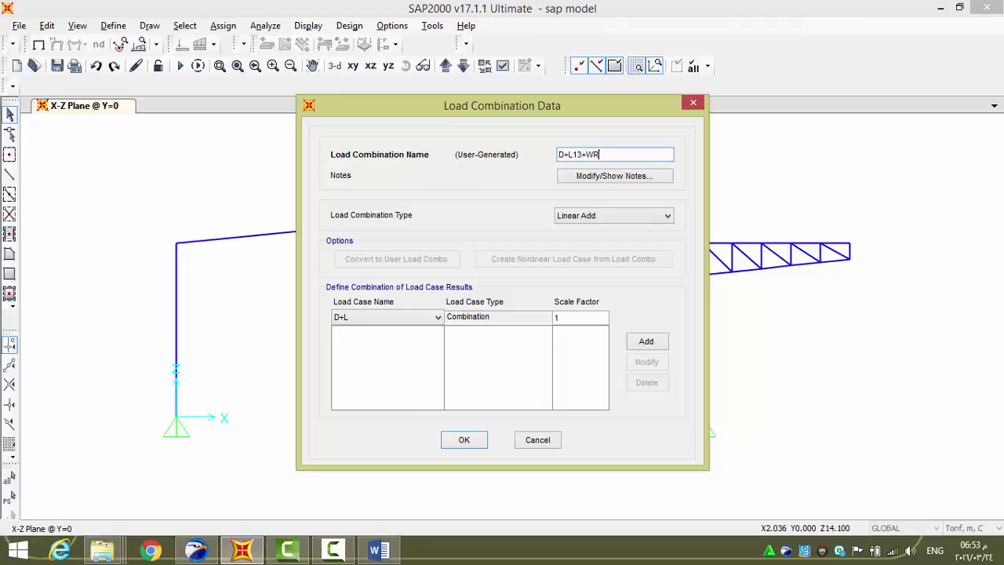
click(437, 317)
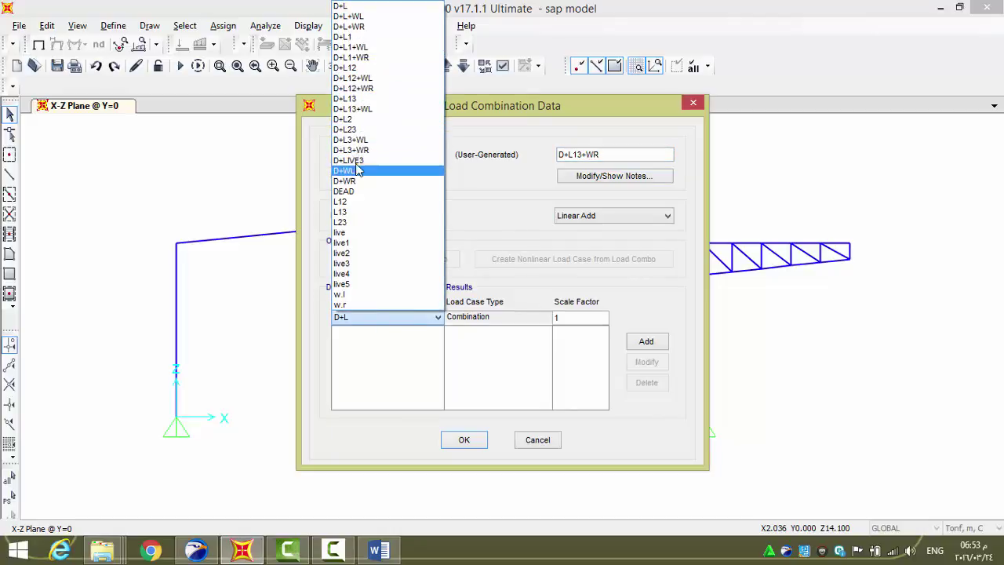
key(Escape)
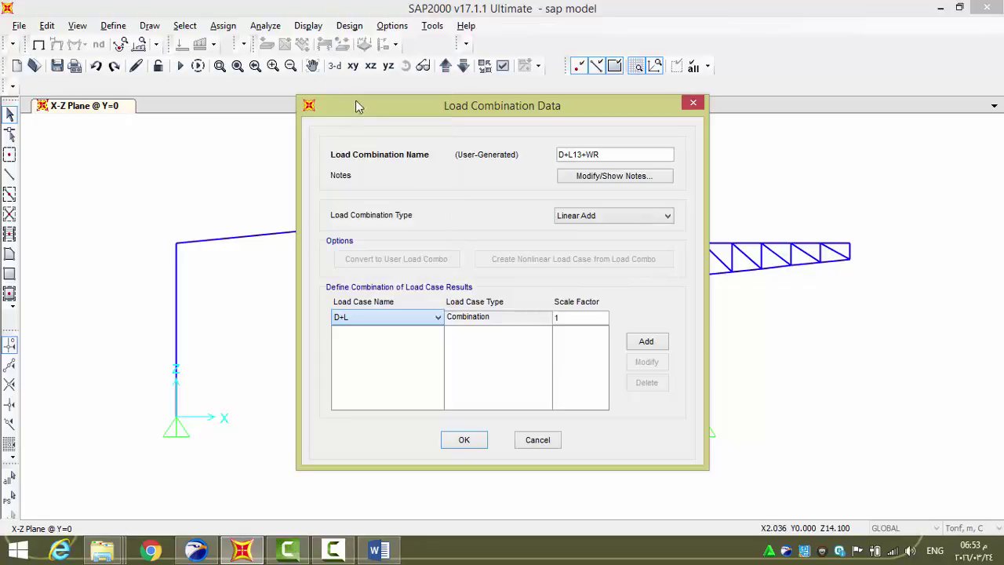
click(645, 341)
click(392, 317)
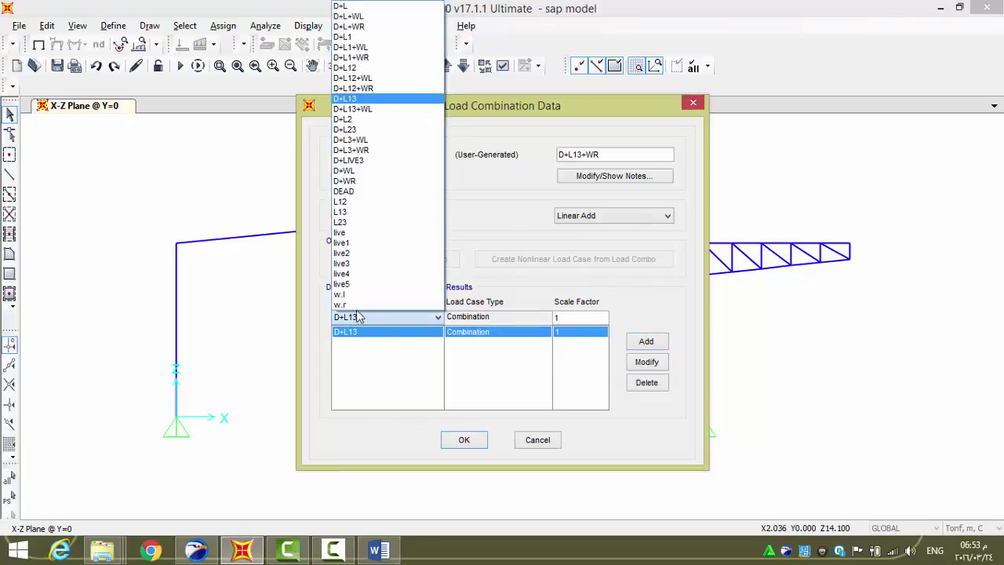
click(353, 306)
click(639, 345)
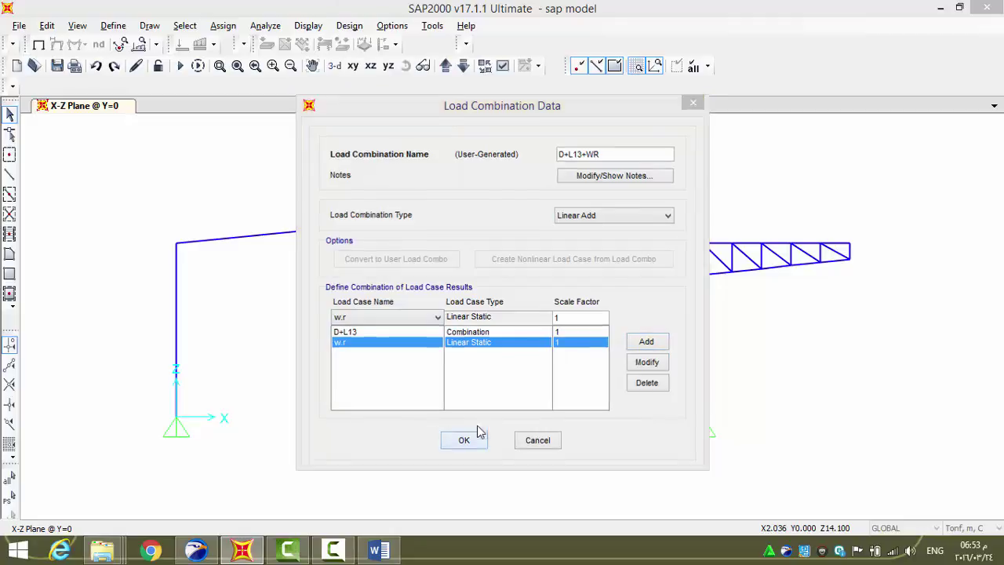
click(471, 437)
Create a load combination D+L23+WL from the D+L23 combination and the w.l load case, each with scale factor 1
click(594, 215)
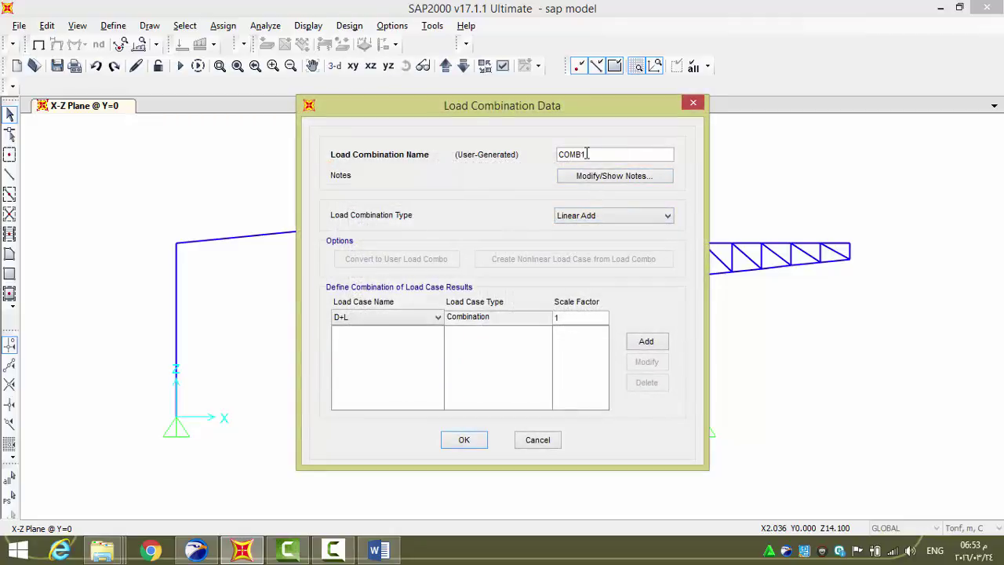
double_click(586, 154)
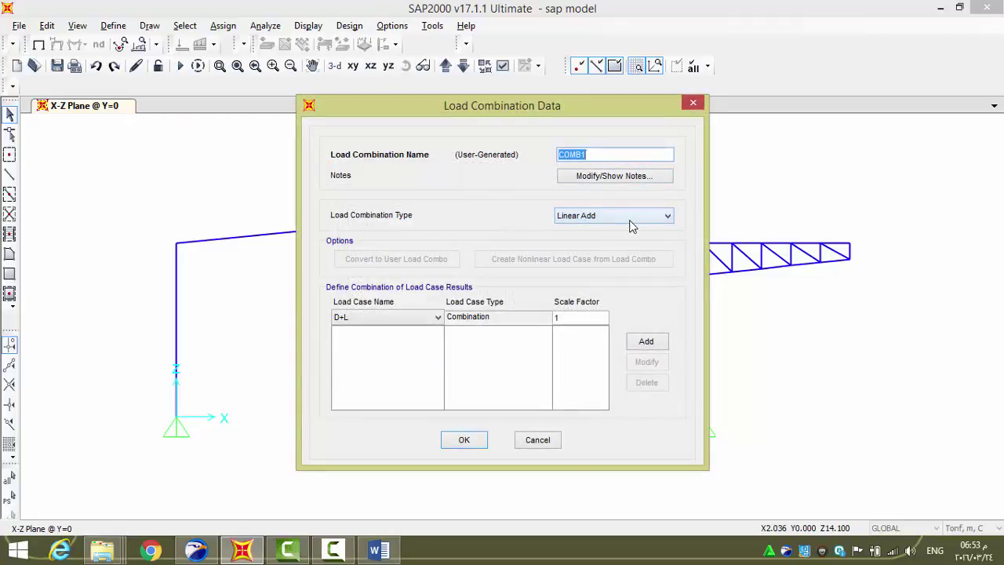
text(D+L)
text(23+WL)
click(369, 318)
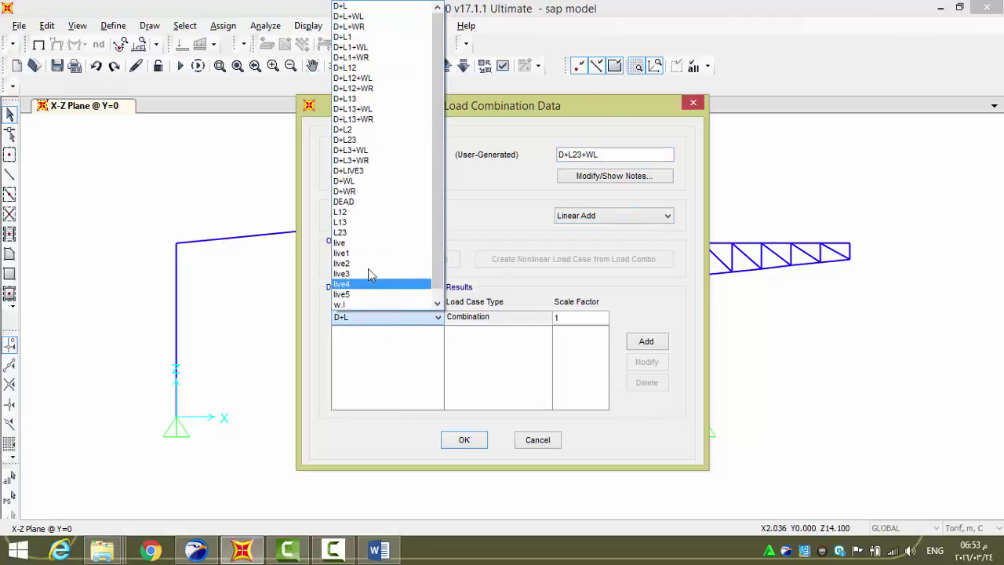
click(369, 139)
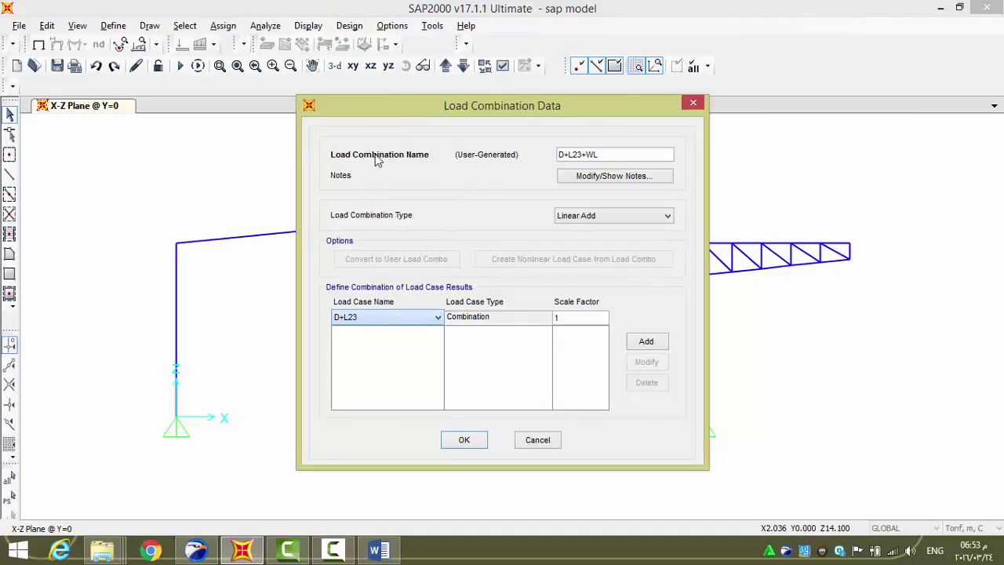
click(645, 341)
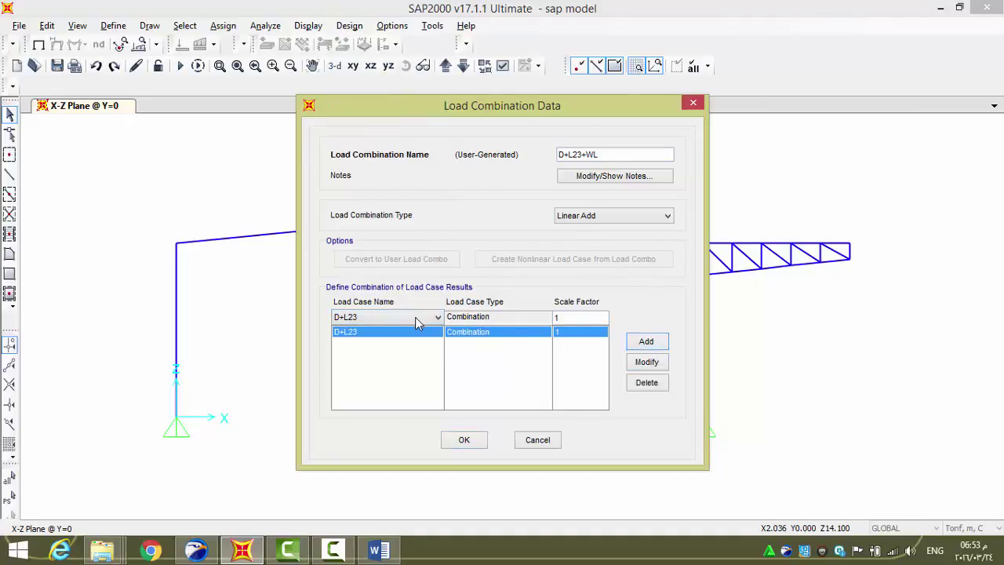
click(415, 317)
click(362, 304)
click(646, 341)
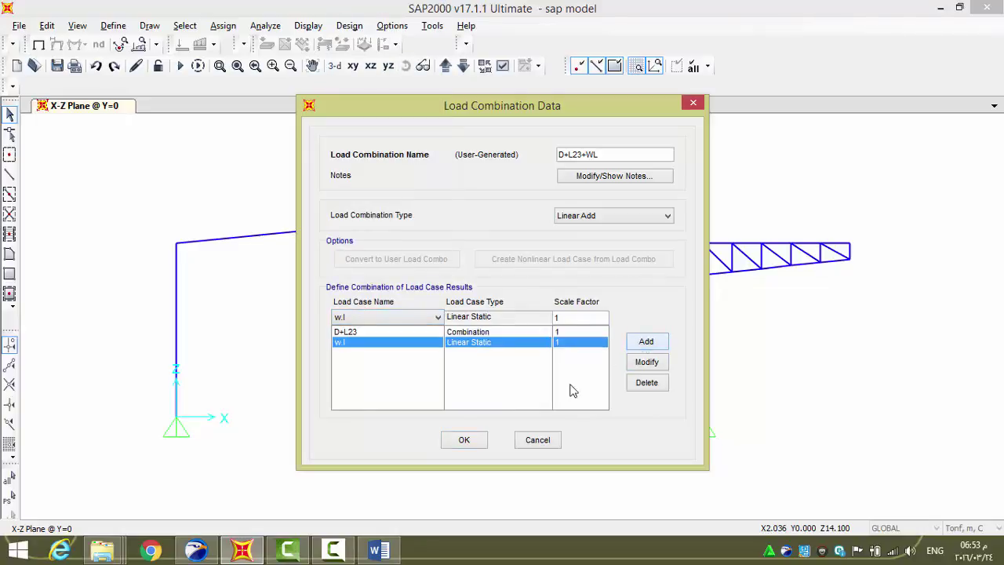
click(468, 442)
Create a load combination D+L23+WR from the D+L23 combination and the w.r load case, each with scale factor 1
click(610, 214)
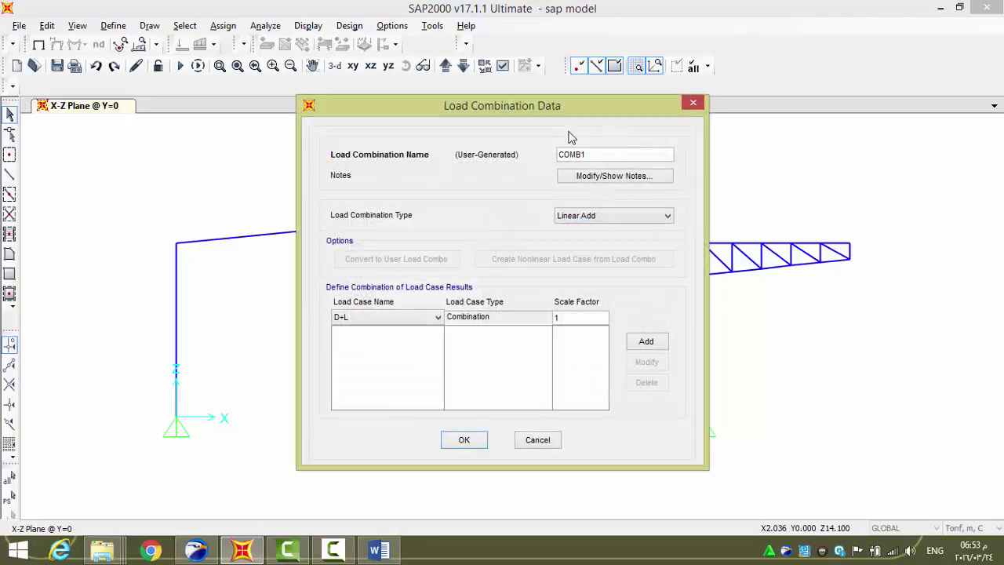
double_click(589, 155)
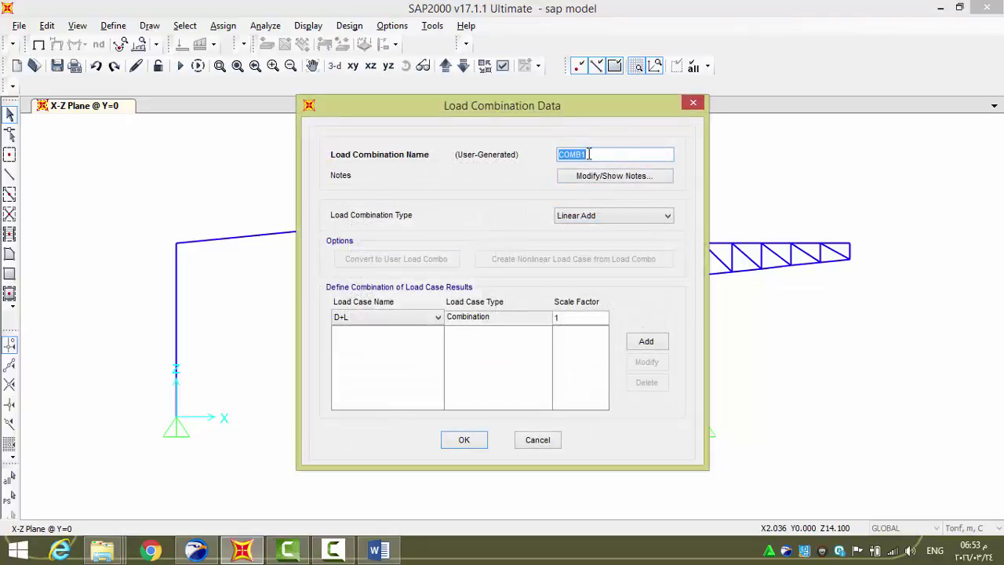
text(D+L23+WR)
click(401, 317)
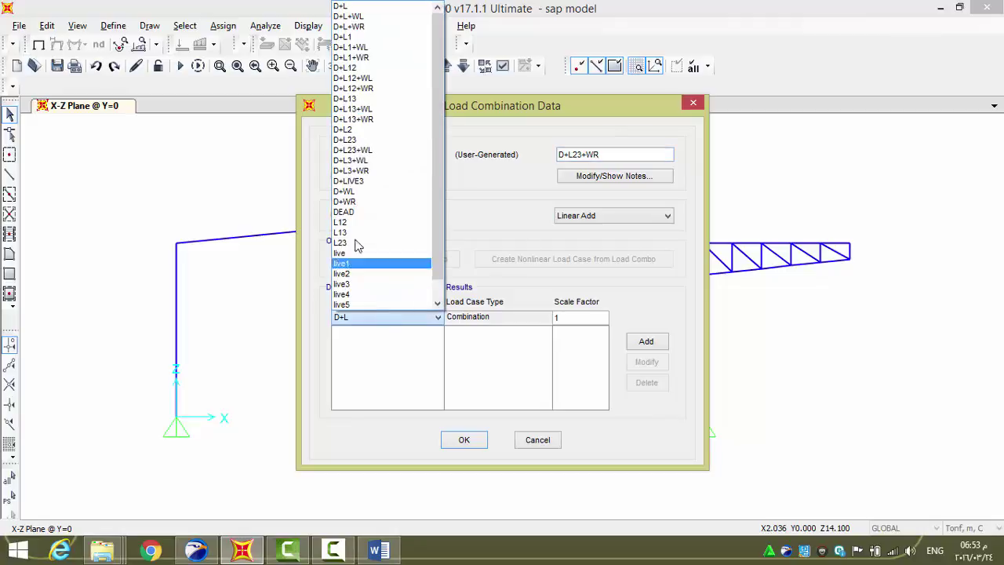
click(351, 140)
click(645, 342)
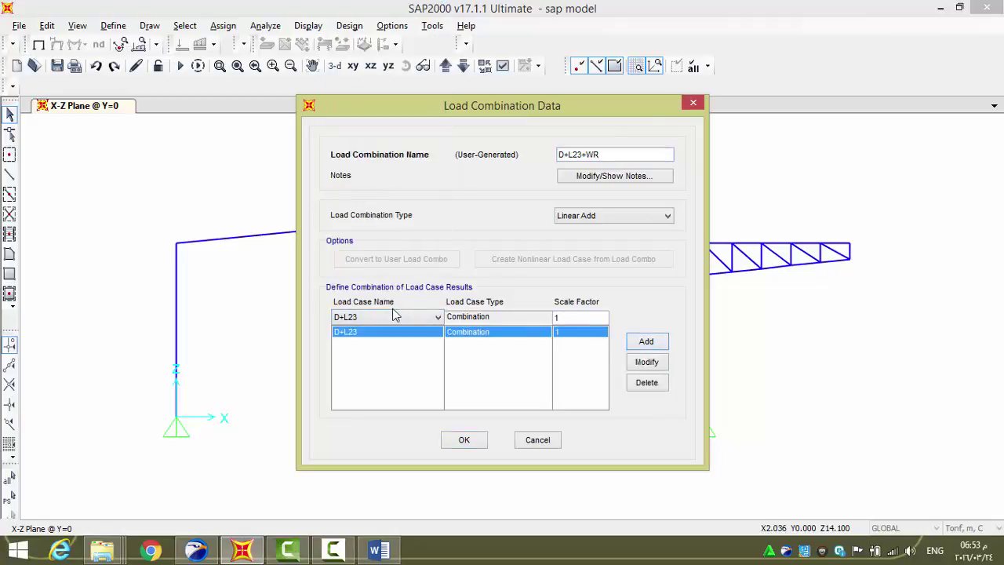
click(394, 314)
click(384, 310)
click(640, 345)
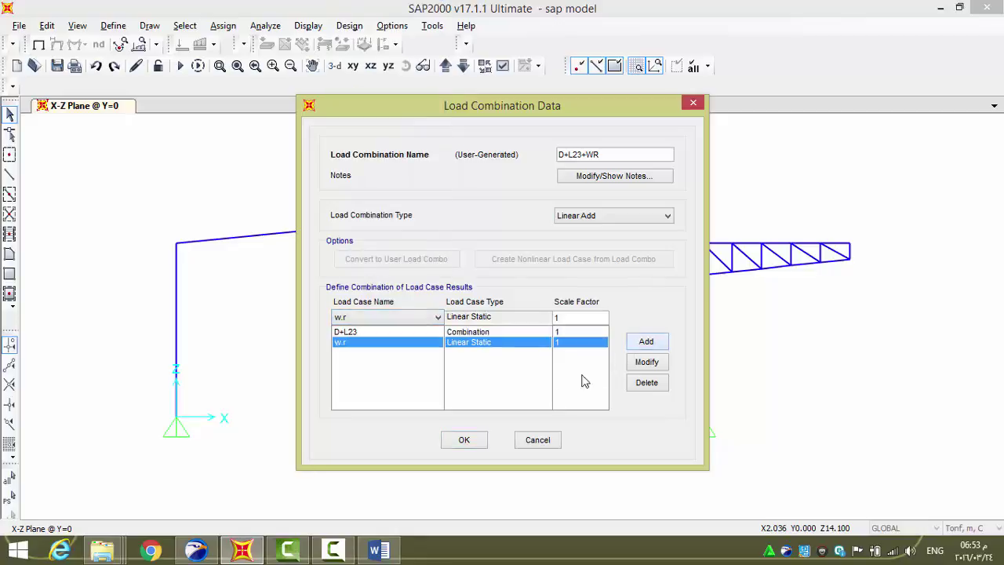
click(477, 441)
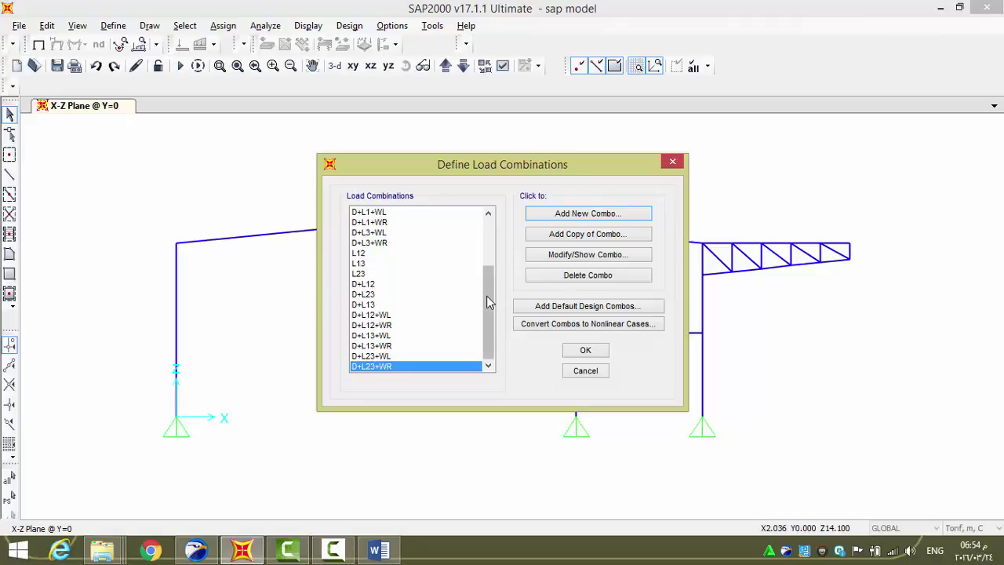
Start a new load combination and name it max.main in lowercase
drag(487, 296, 486, 250)
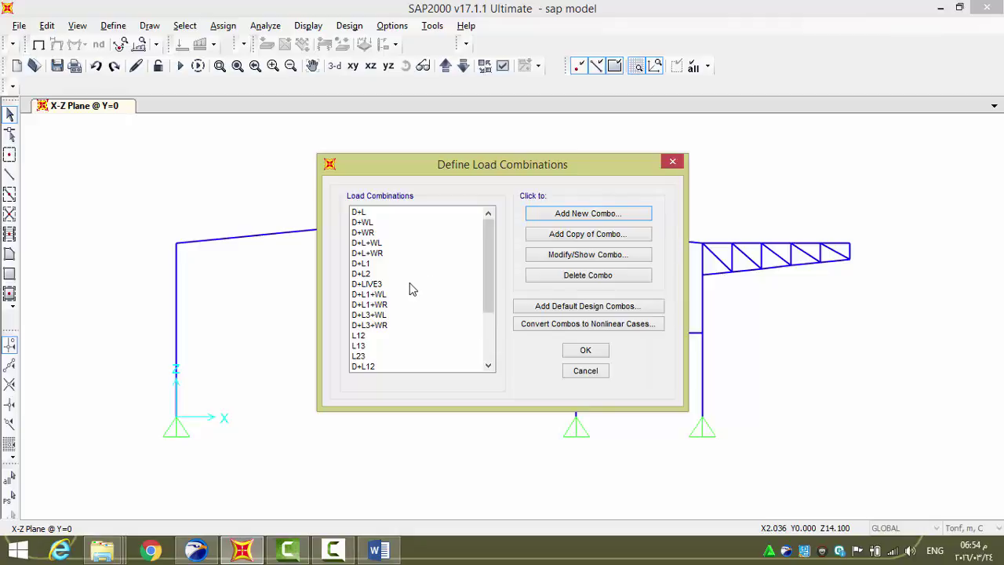
drag(487, 270, 479, 235)
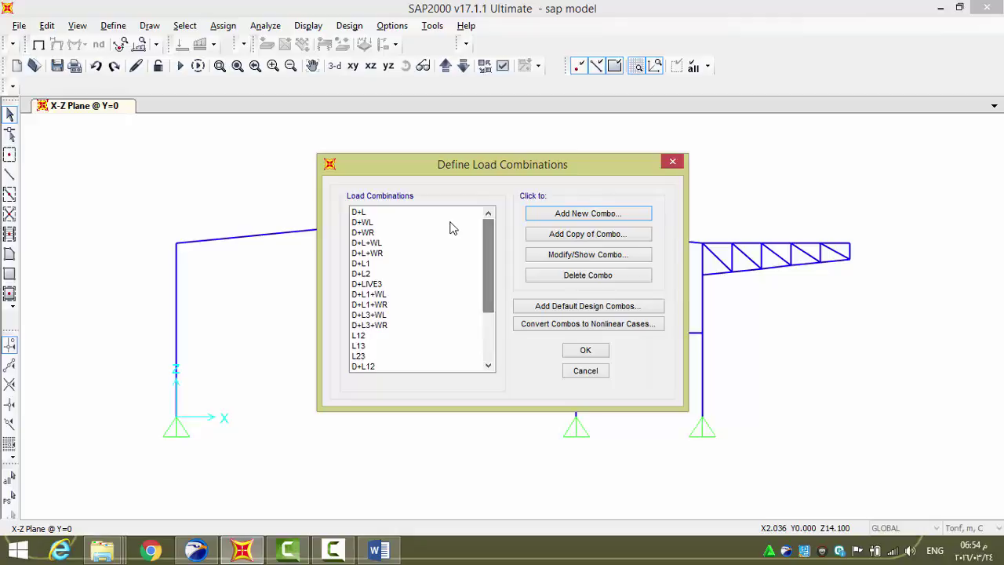
click(560, 217)
double_click(587, 154)
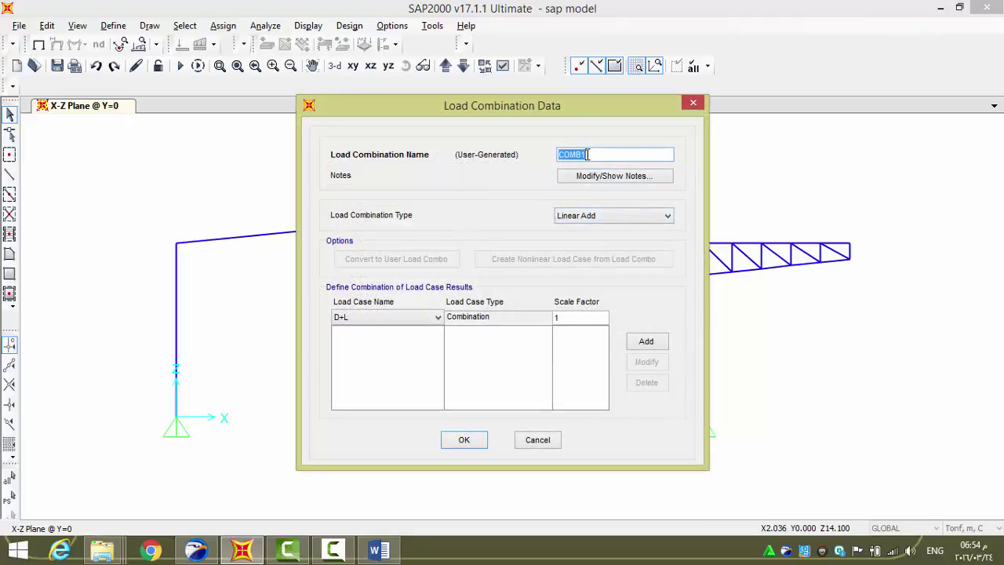
text(MAX.MAIN)
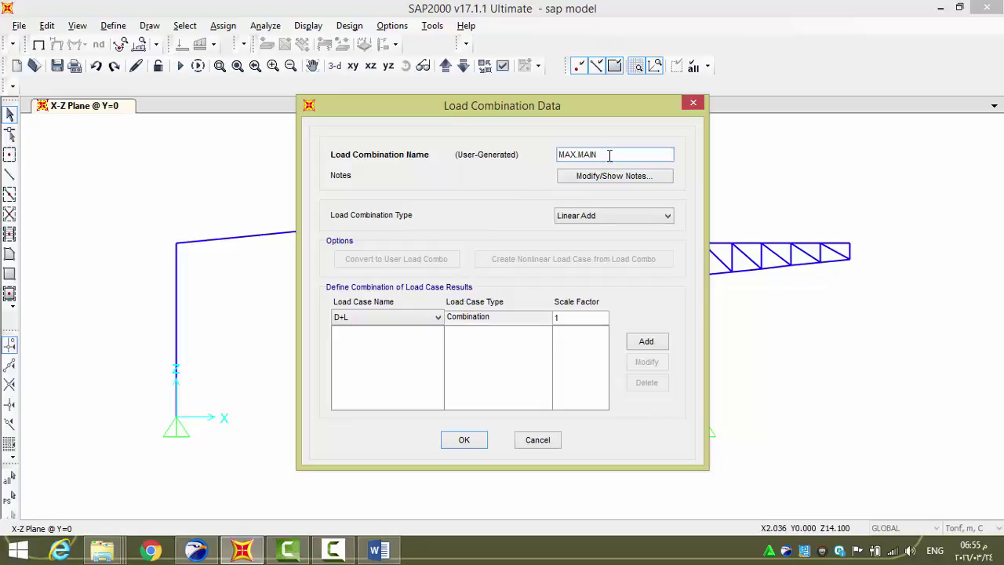
key(BackSpace)
key(BackSpace)
key(BackSpace)
key(BackSpace)
key(BackSpace)
key(BackSpace)
key(BackSpace)
key(BackSpace)
text(max.main)
Add the D+L, D+L1 and D+L12 combinations to max.main, each with scale factor 1
click(390, 322)
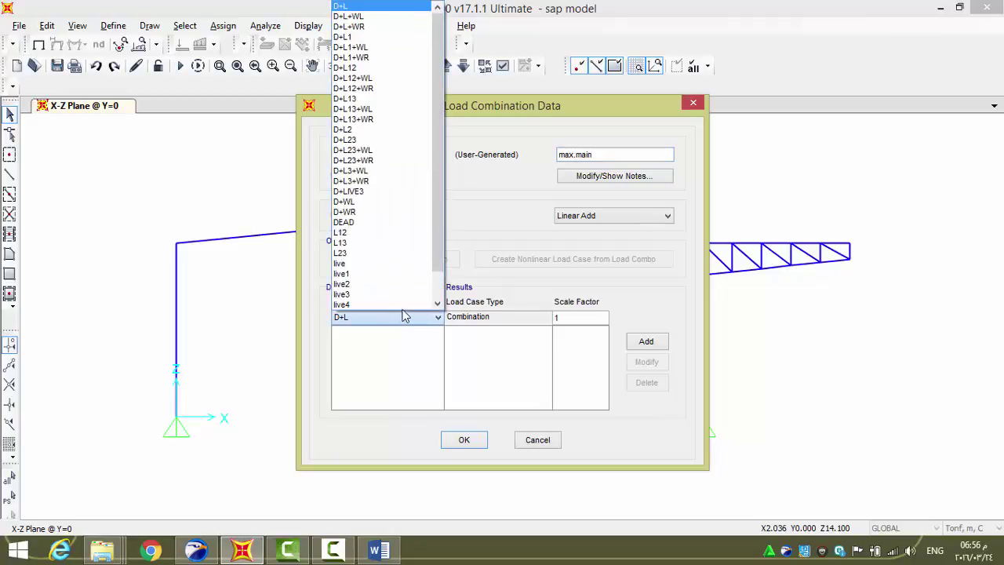
click(366, 6)
click(636, 343)
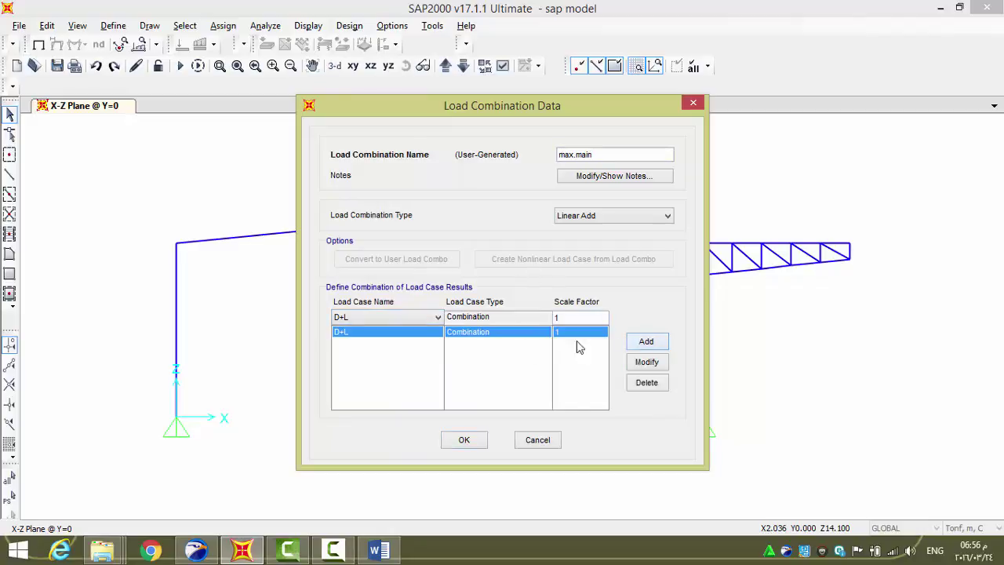
click(404, 317)
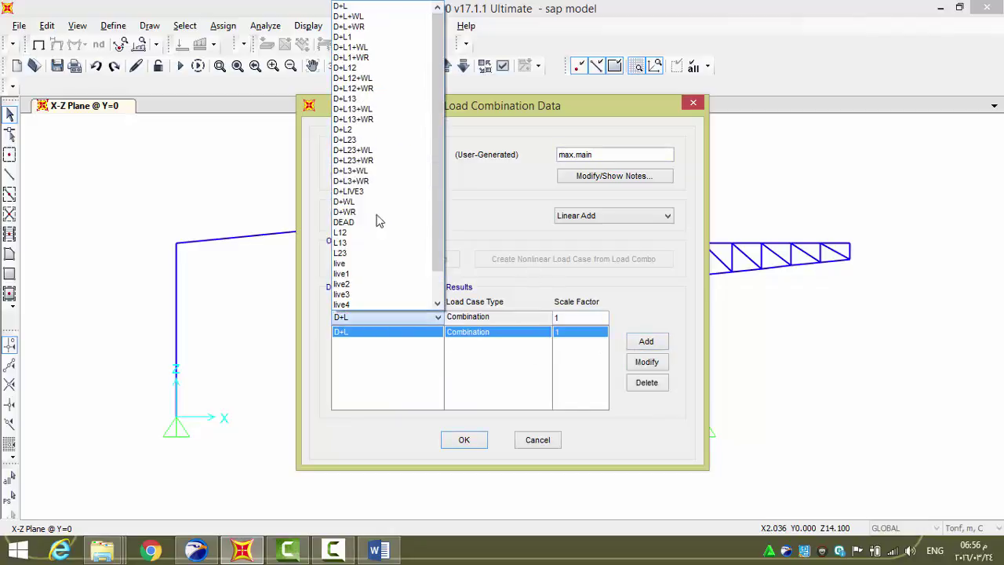
click(349, 37)
click(634, 344)
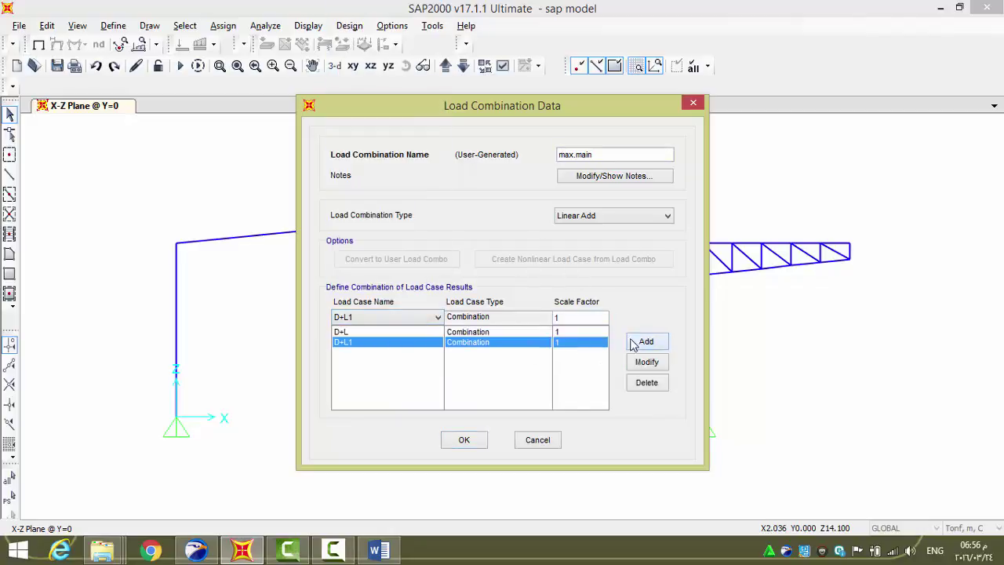
click(393, 316)
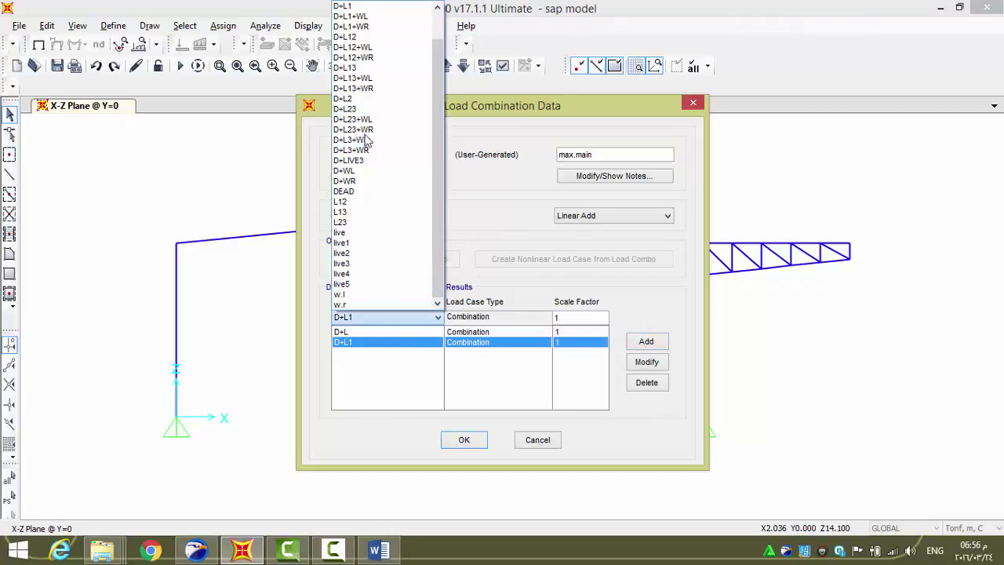
click(357, 37)
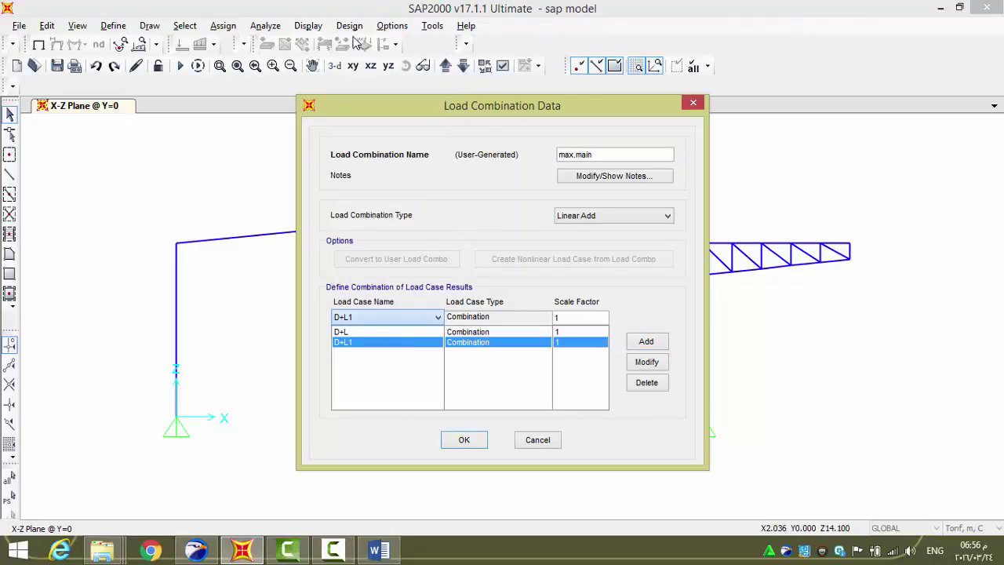
click(646, 343)
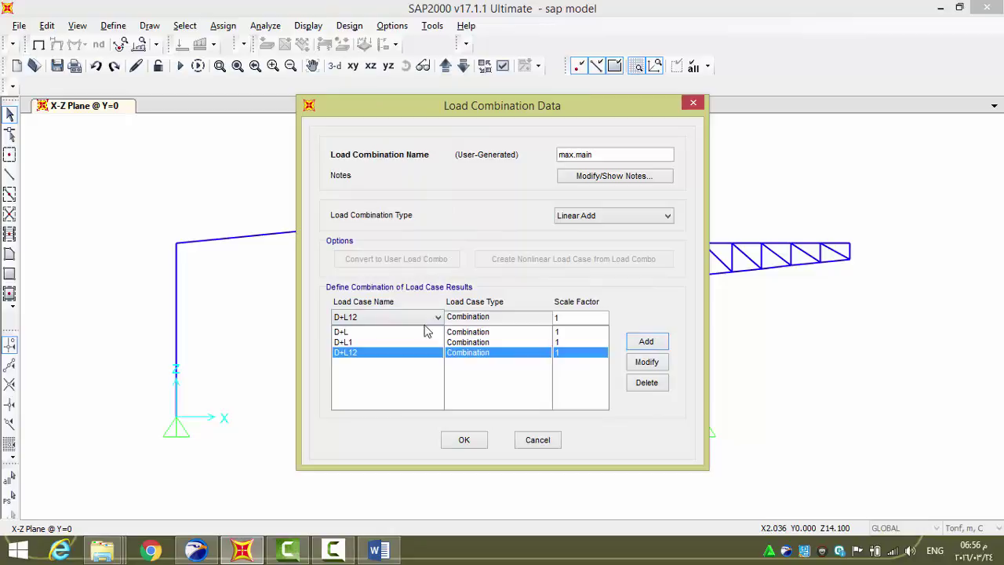
Add the D+L13, D+L2 and D+L23 combinations to max.main, each with scale factor 1
click(381, 322)
click(357, 68)
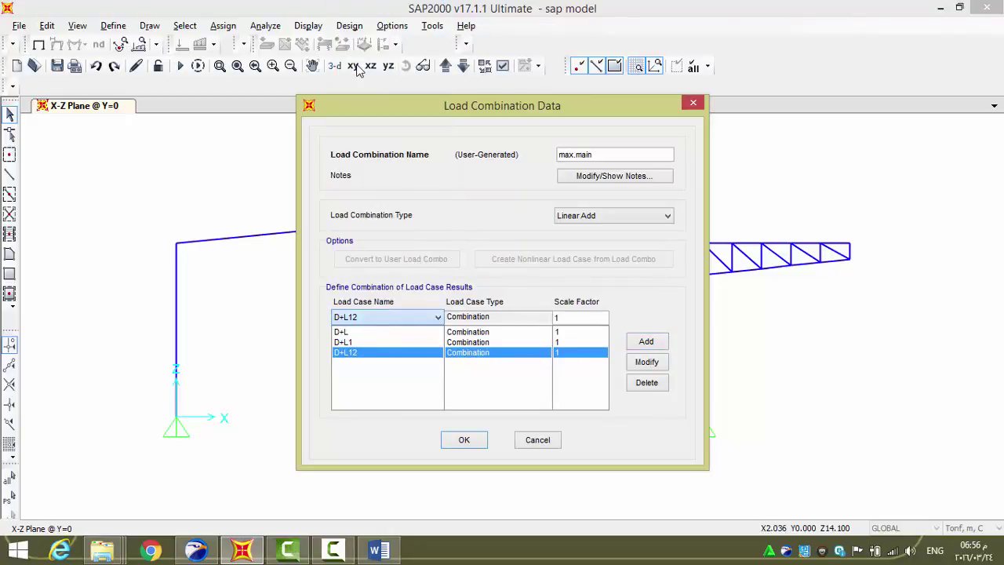
click(636, 344)
click(416, 317)
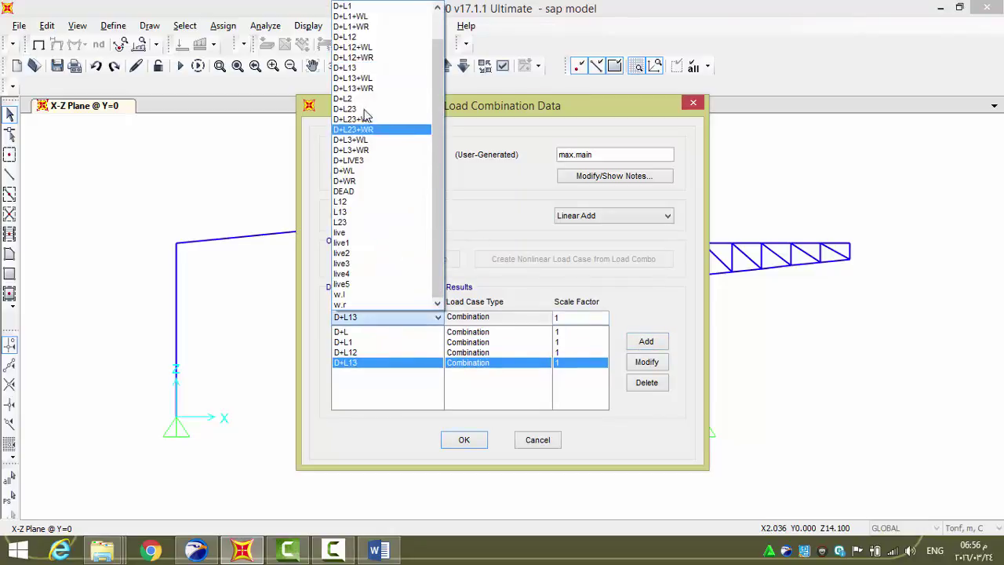
click(357, 100)
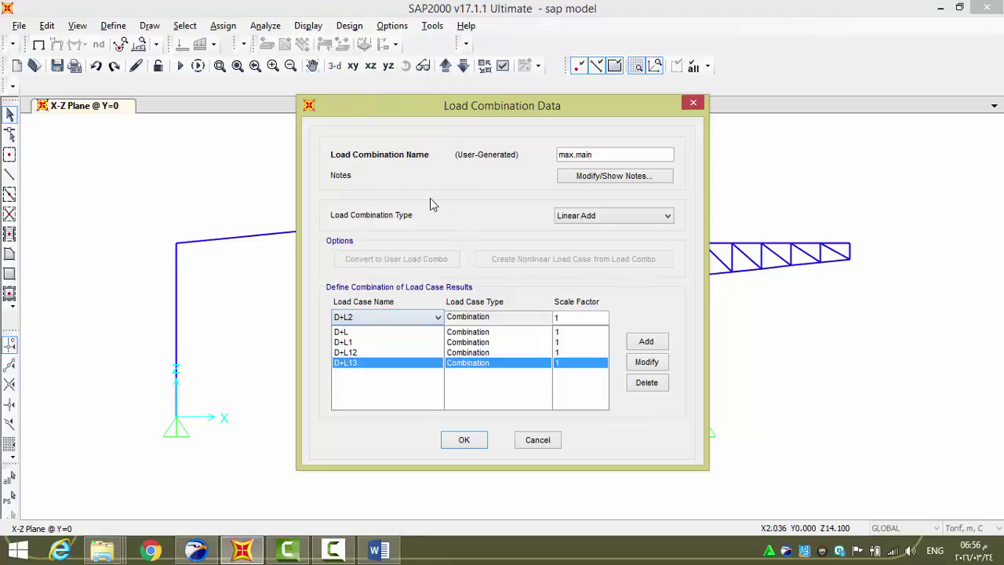
click(645, 341)
click(416, 318)
click(357, 109)
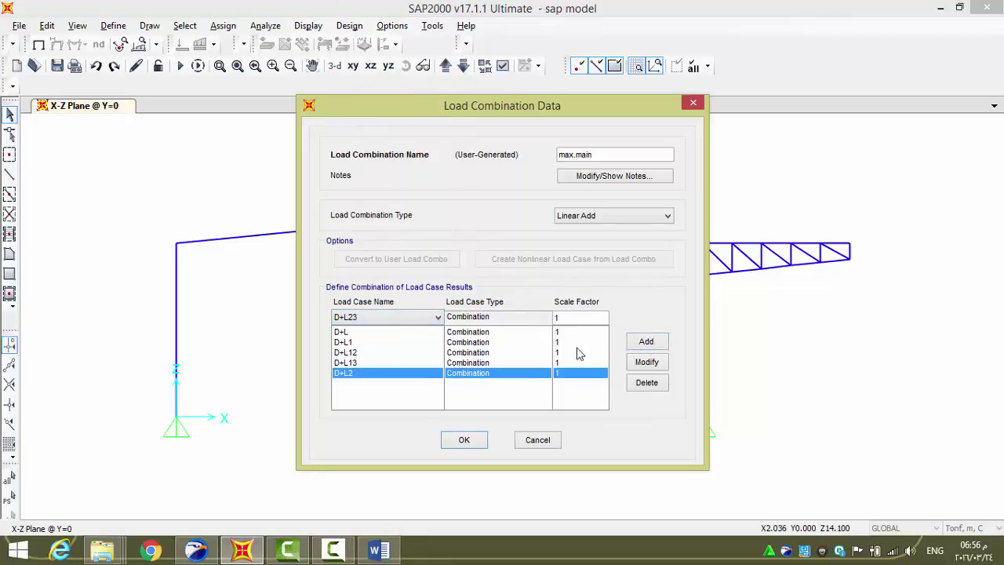
click(647, 342)
Add the D+LIVE3 combination to max.main with scale factor 1 and accept the finished combination
click(437, 317)
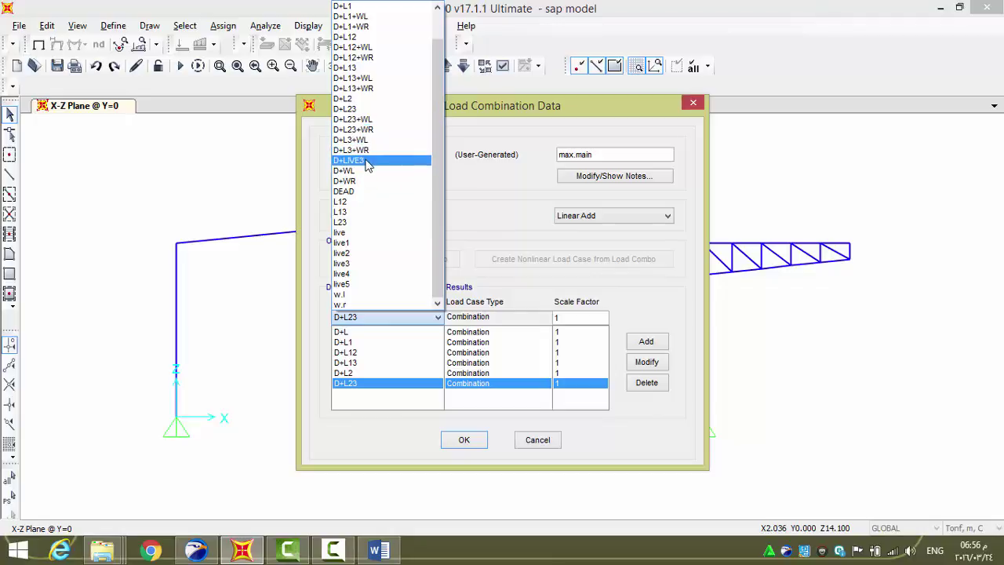
click(366, 161)
click(392, 318)
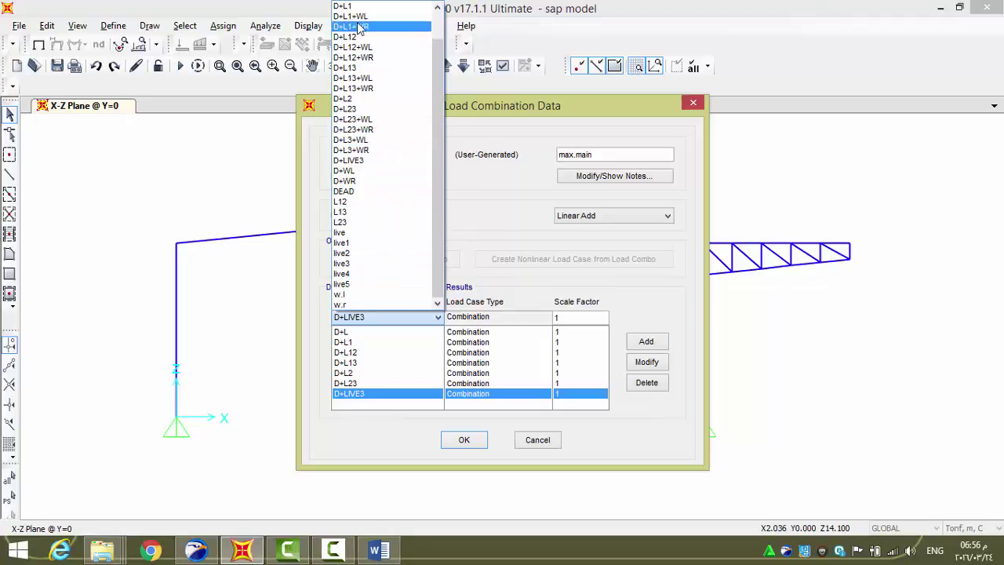
click(464, 441)
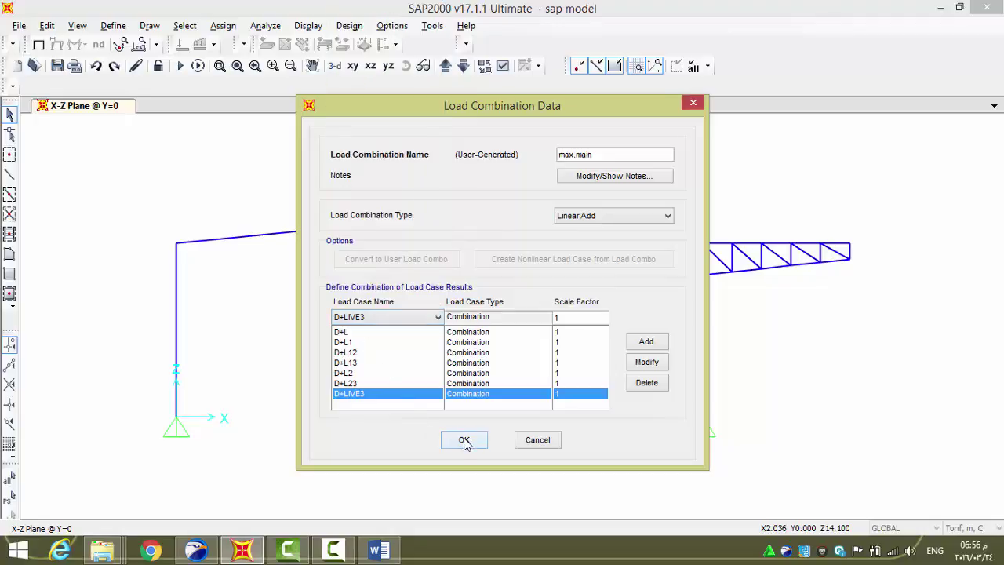
click(465, 441)
Start a new load combination named max.sec containing D+L+WL and D+L+WR, each with scale factor 1
click(560, 212)
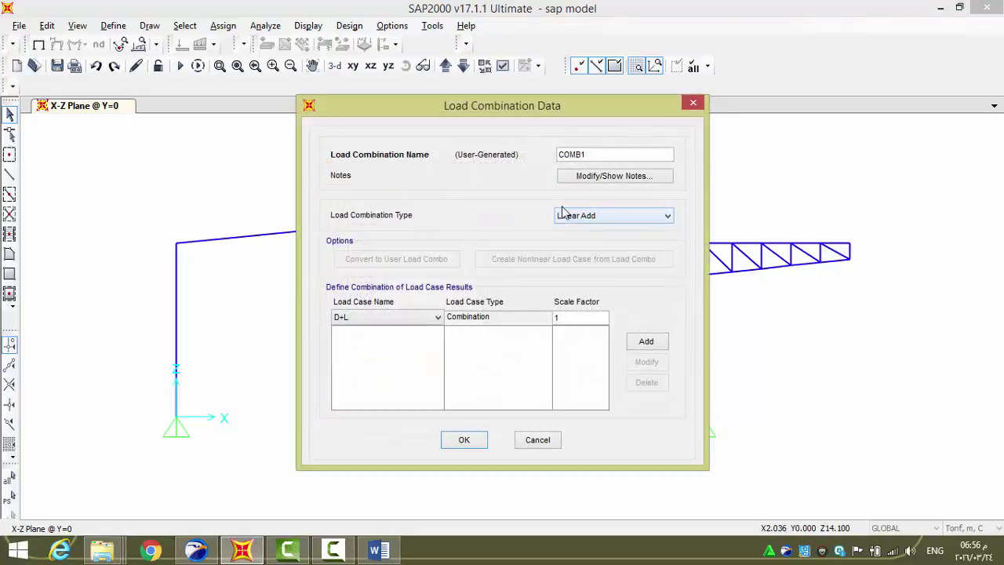
double_click(587, 155)
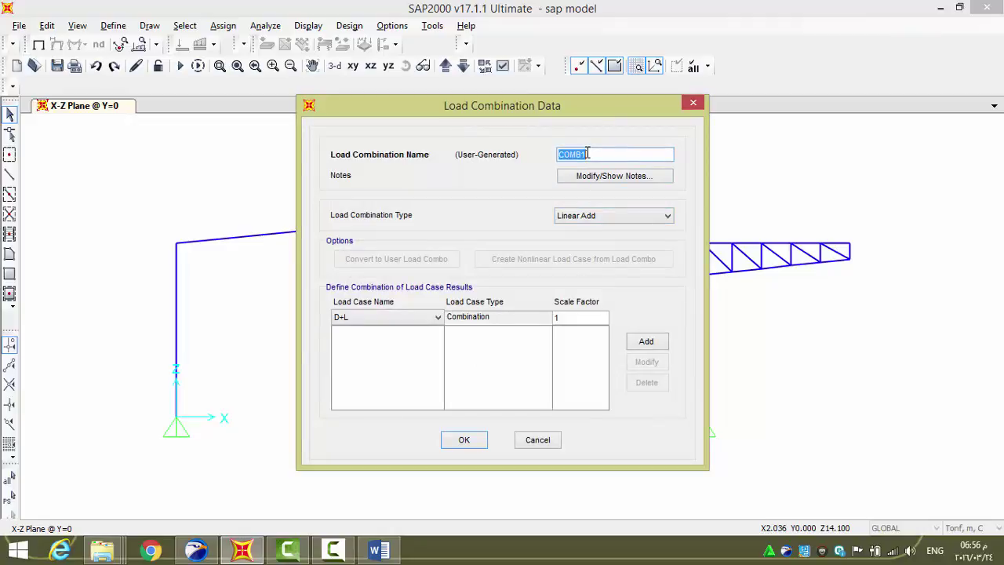
text(max.sec)
click(386, 317)
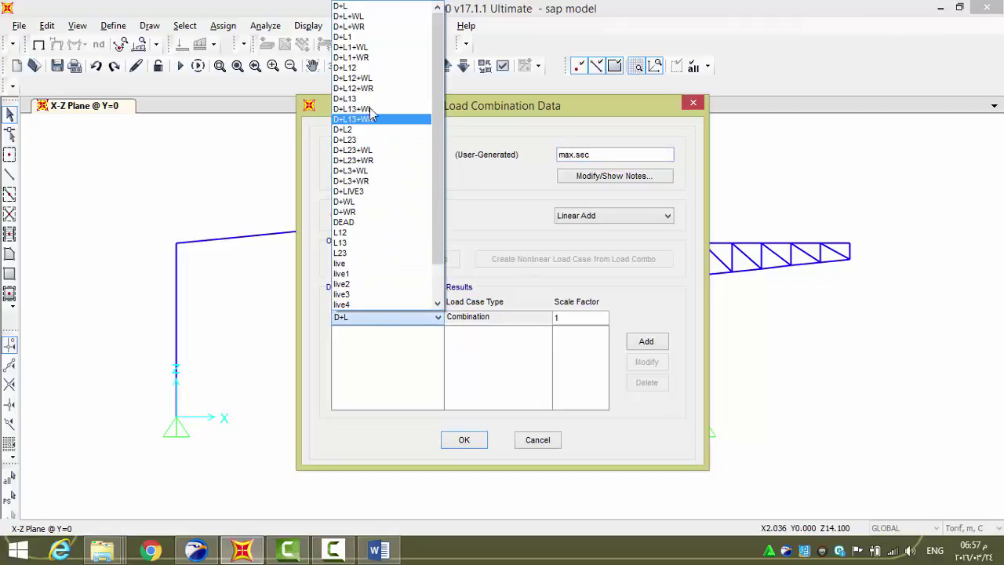
click(348, 16)
click(646, 343)
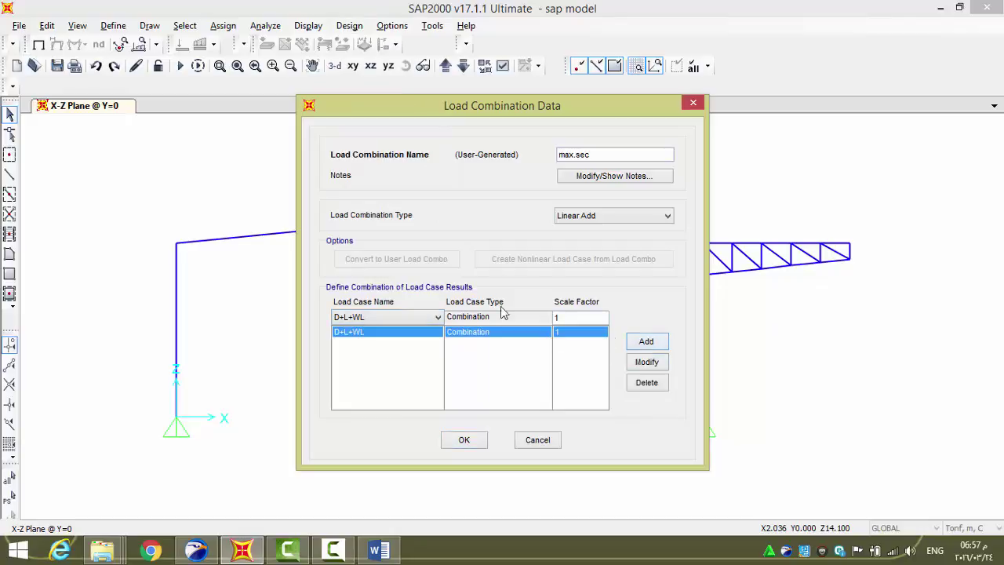
click(408, 317)
click(359, 16)
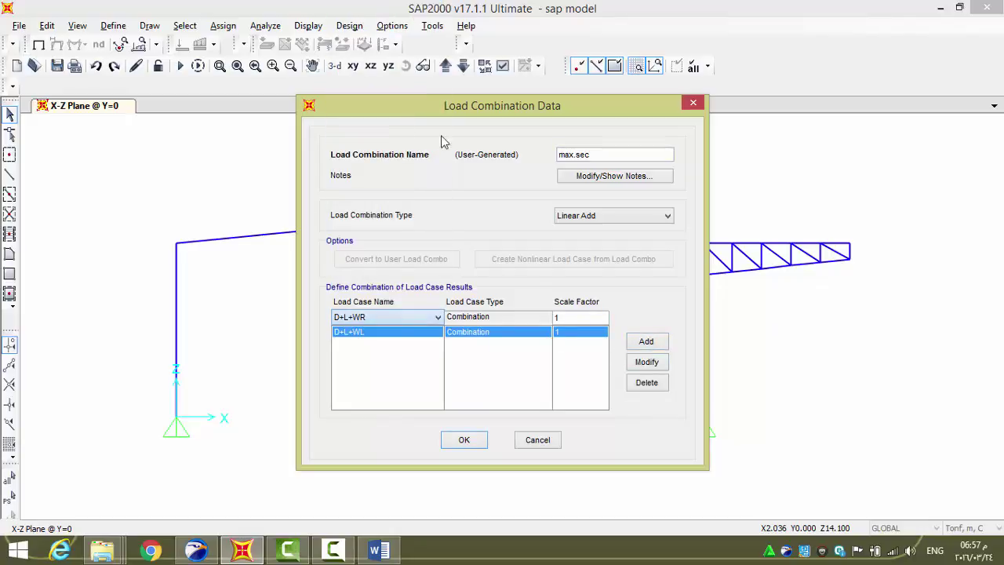
click(650, 343)
Add the D+L1+WL and D+L1+WR combinations to max.sec, each with scale factor 1
click(402, 317)
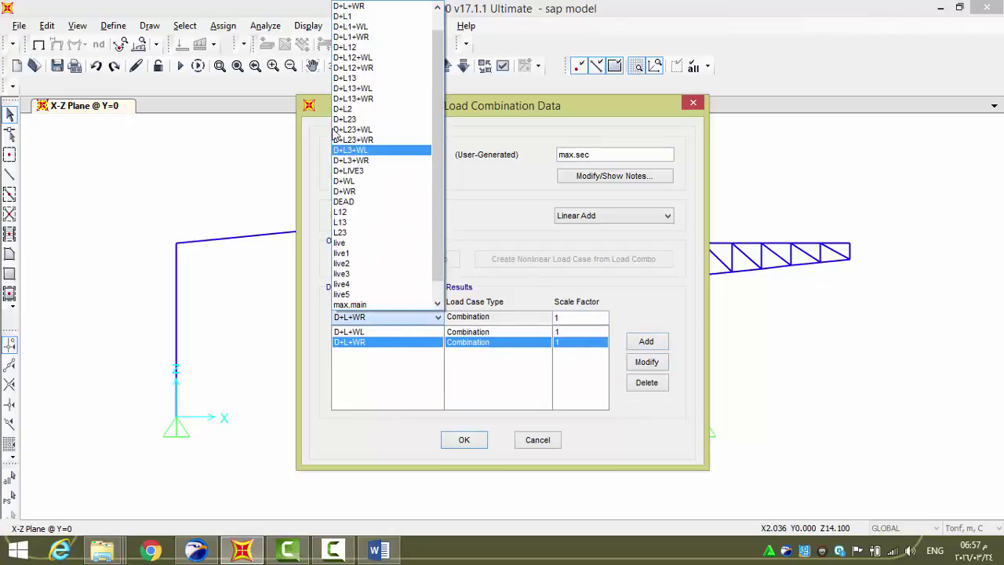
click(359, 31)
click(645, 342)
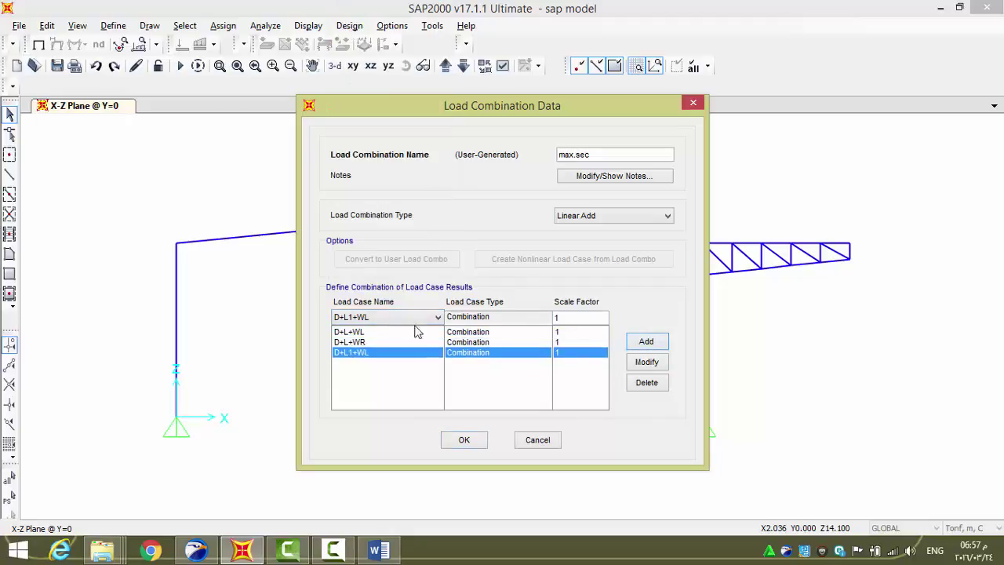
click(398, 317)
click(355, 37)
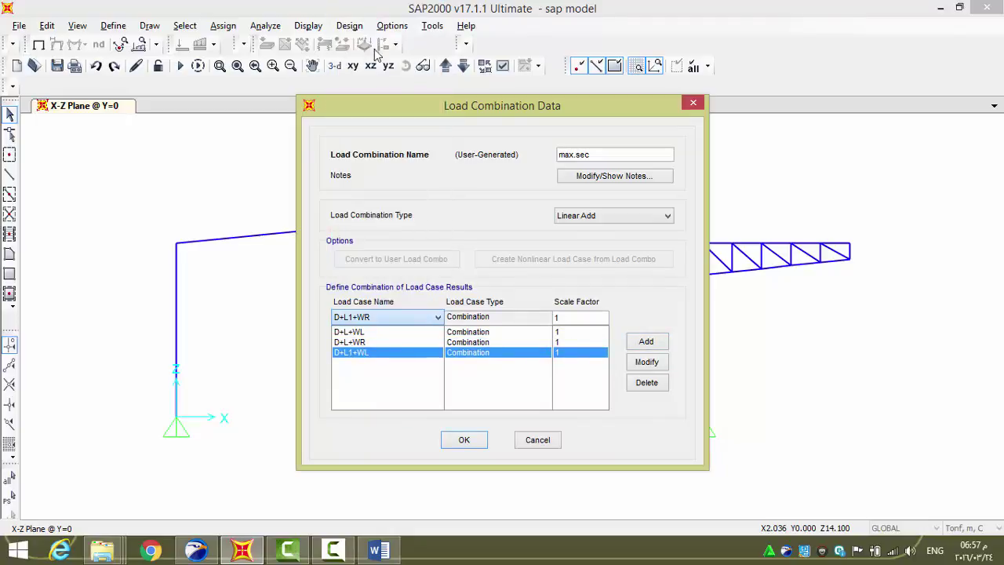
click(645, 343)
Add the D+L12+WL and D+L12+WR combinations to max.sec, each with scale factor 1
click(389, 317)
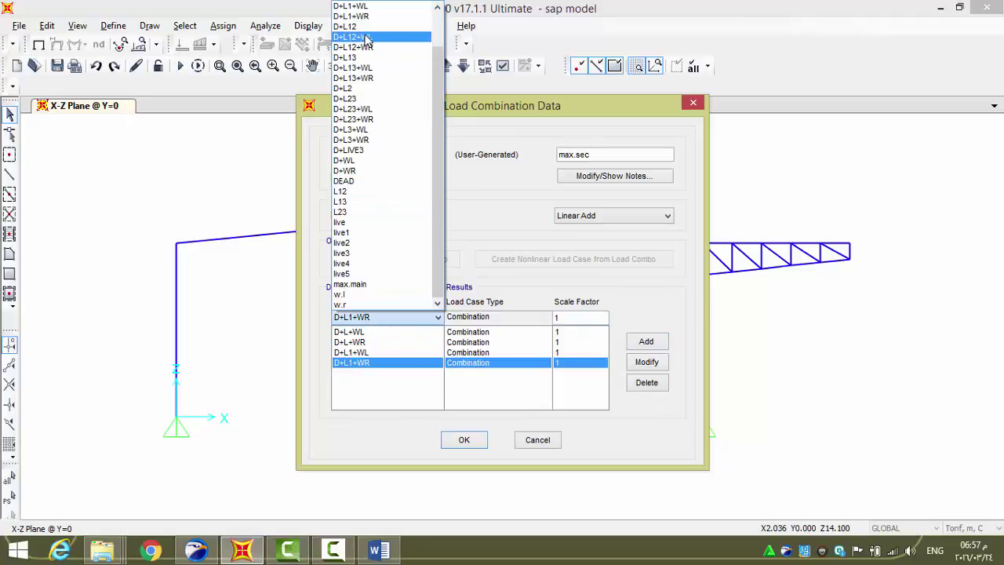
click(366, 37)
click(646, 341)
click(428, 318)
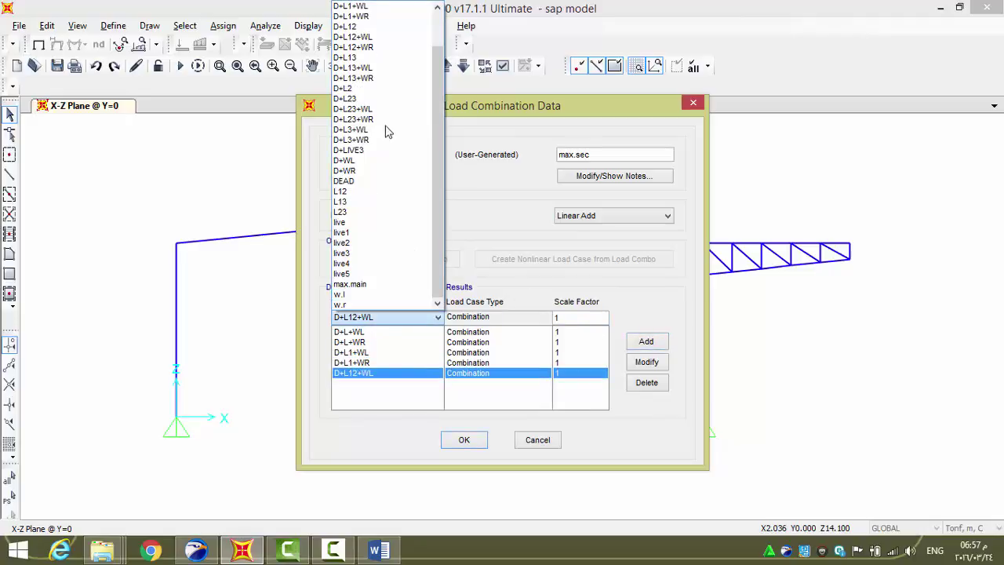
click(369, 47)
click(645, 341)
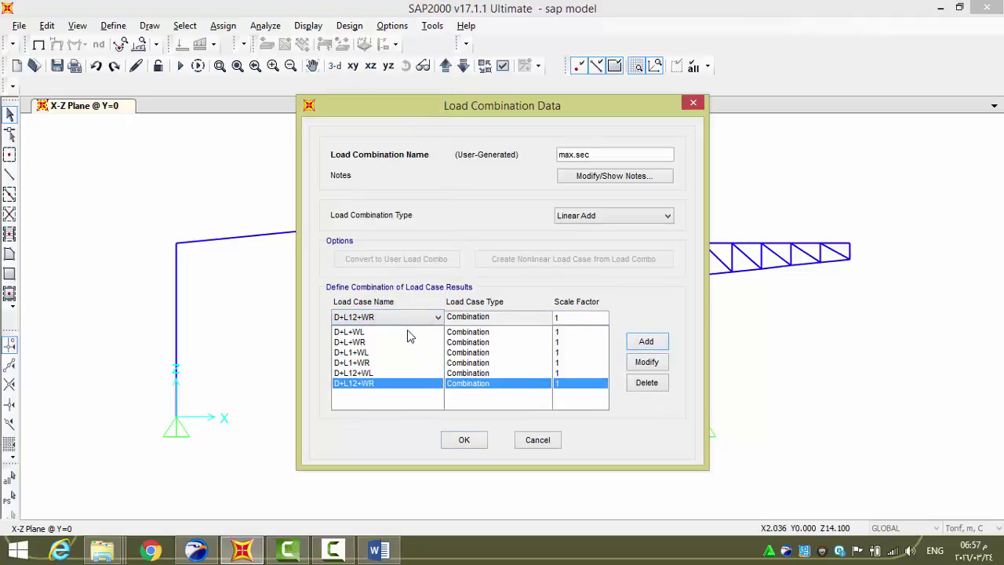
Add the D+L13+WL and D+L13+WR combinations to max.sec, each with scale factor 1
click(416, 317)
click(376, 68)
click(646, 342)
click(433, 317)
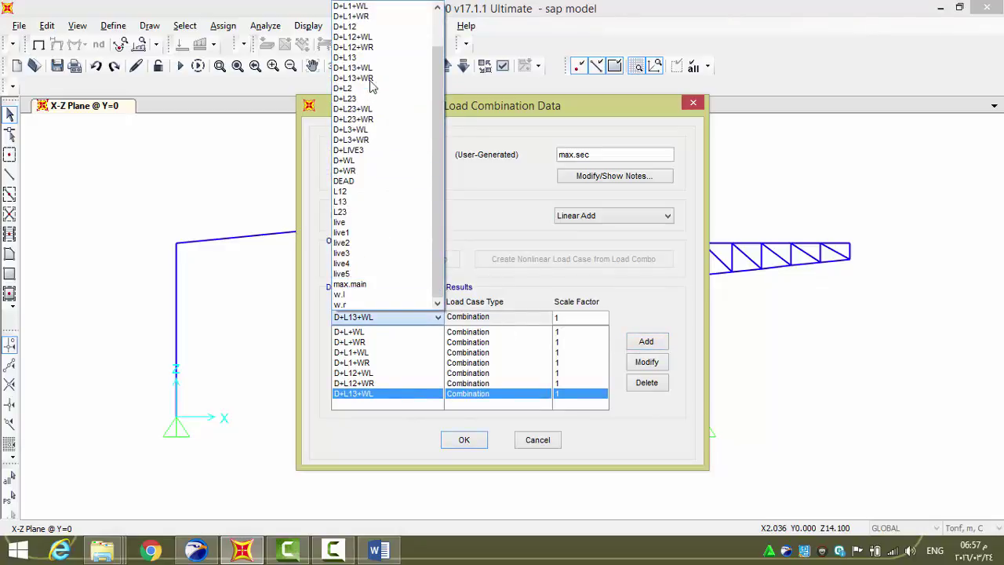
click(370, 79)
click(645, 341)
Add the D+L23+WL and D+L23+WR combinations to max.sec, each with scale factor 1
click(408, 318)
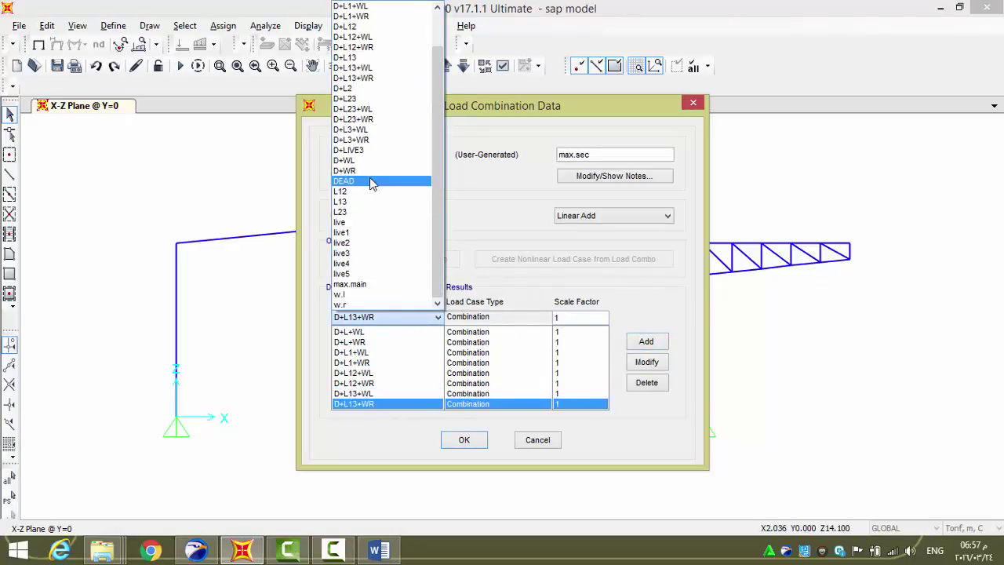
click(369, 109)
click(645, 342)
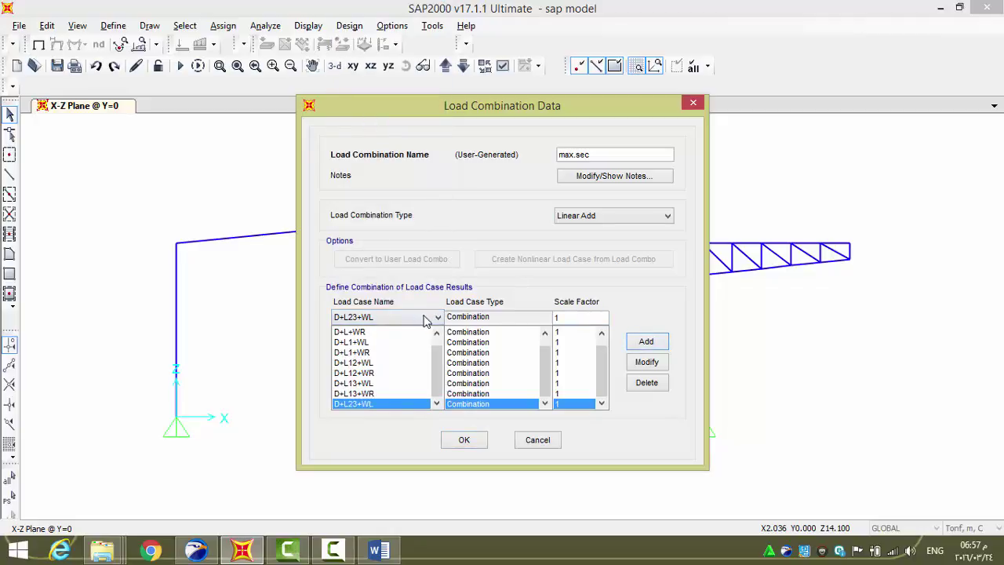
click(433, 318)
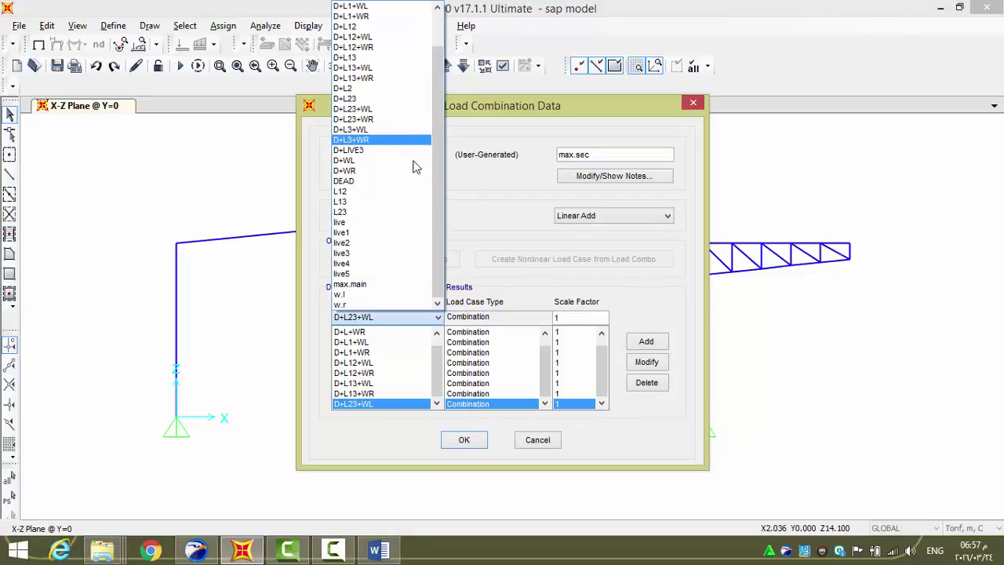
click(375, 121)
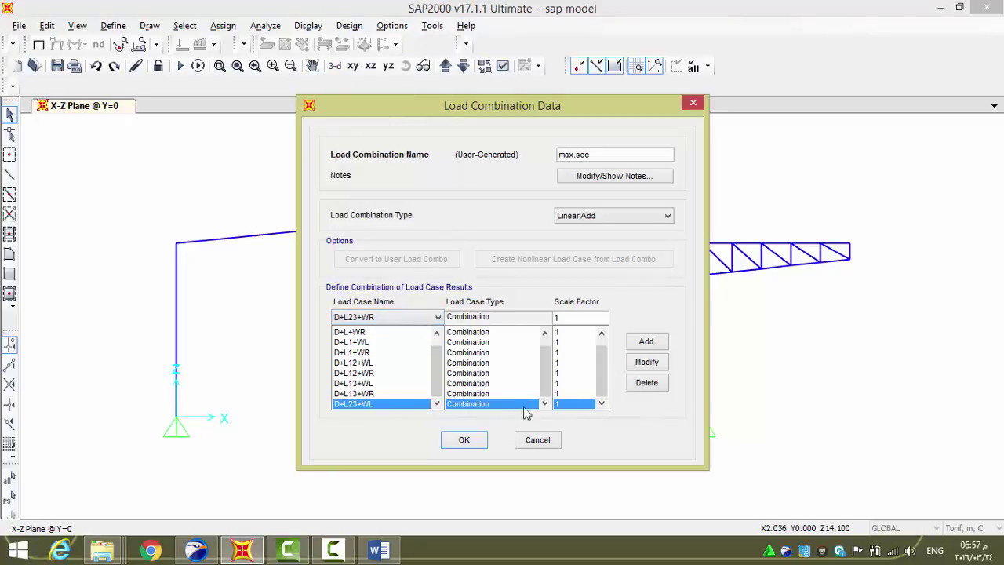
click(646, 341)
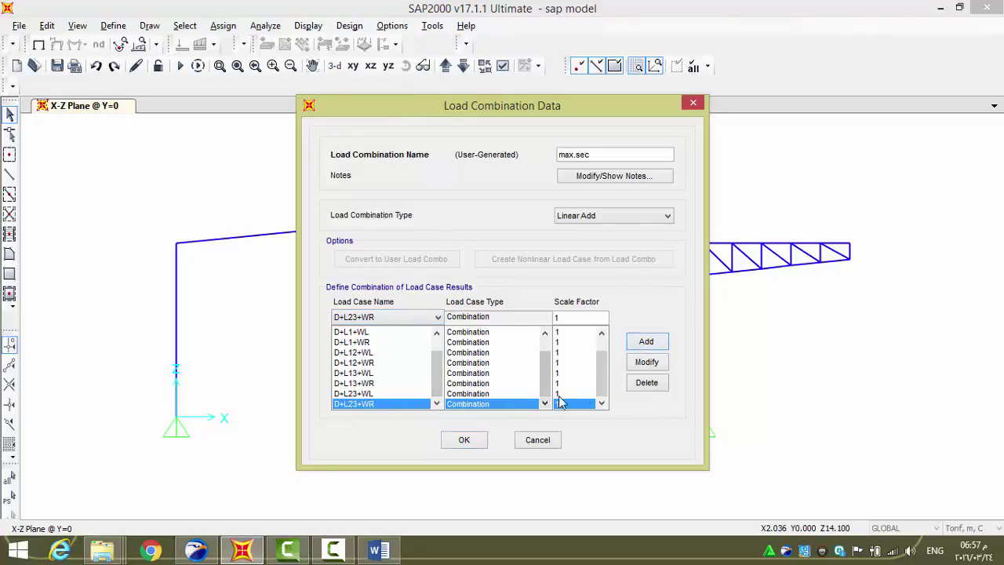
Add the D+L3+WL and D+L3+WR combinations to max.sec, each with scale factor 1
click(407, 317)
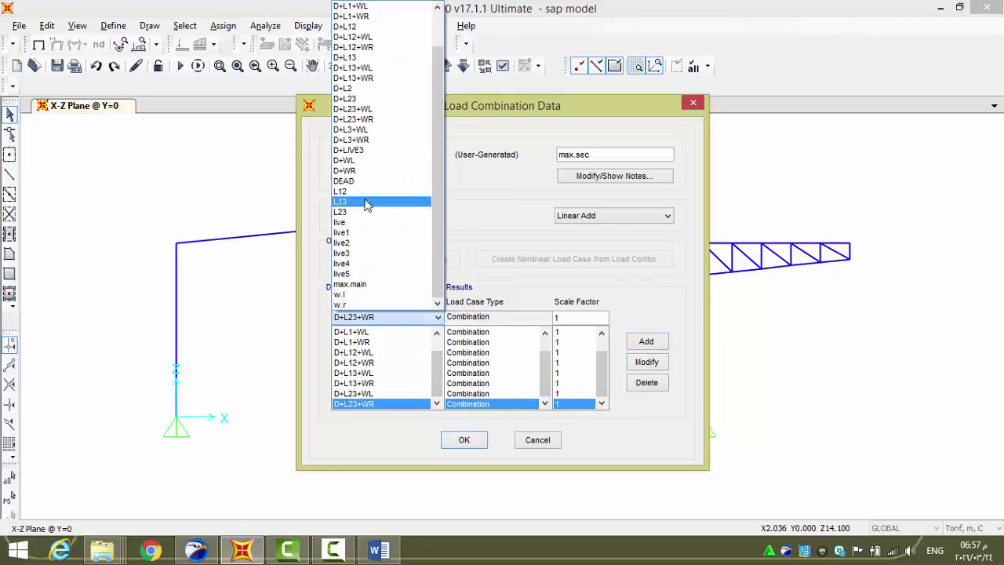
click(375, 129)
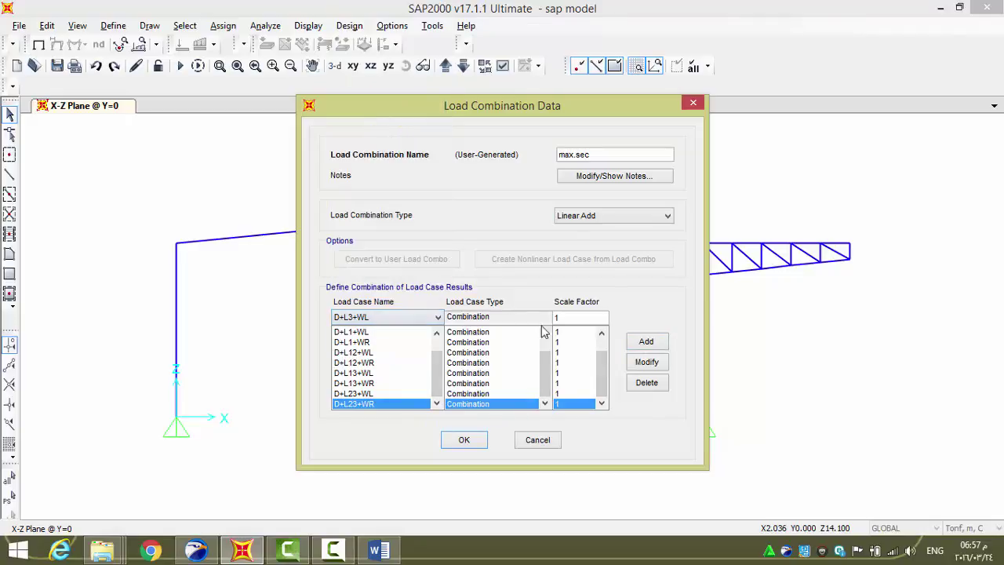
click(646, 341)
click(409, 317)
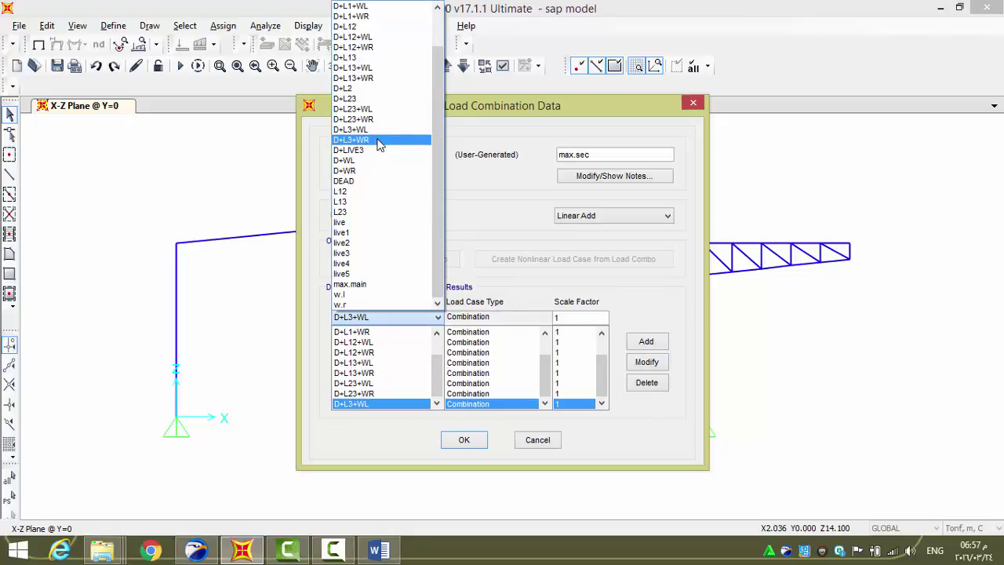
click(378, 139)
click(646, 341)
Add the D+WL and D+WR combinations to max.sec, each with scale factor 1
click(404, 317)
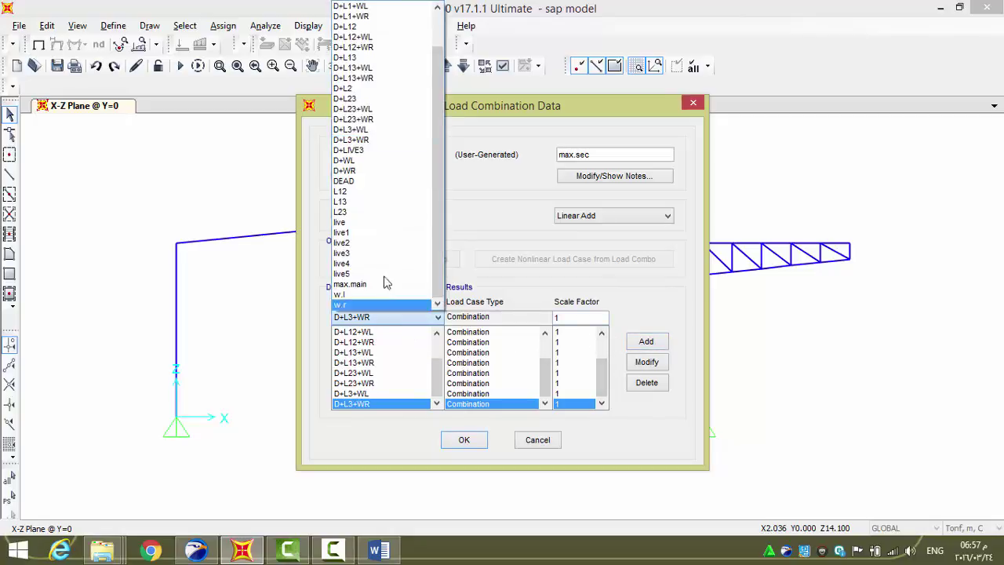
click(380, 160)
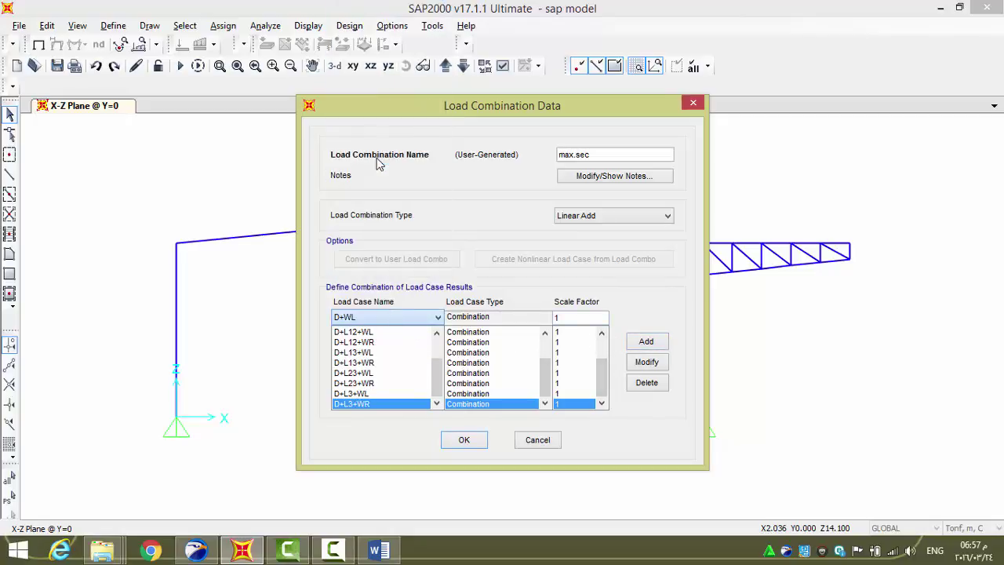
click(646, 341)
click(384, 317)
click(407, 191)
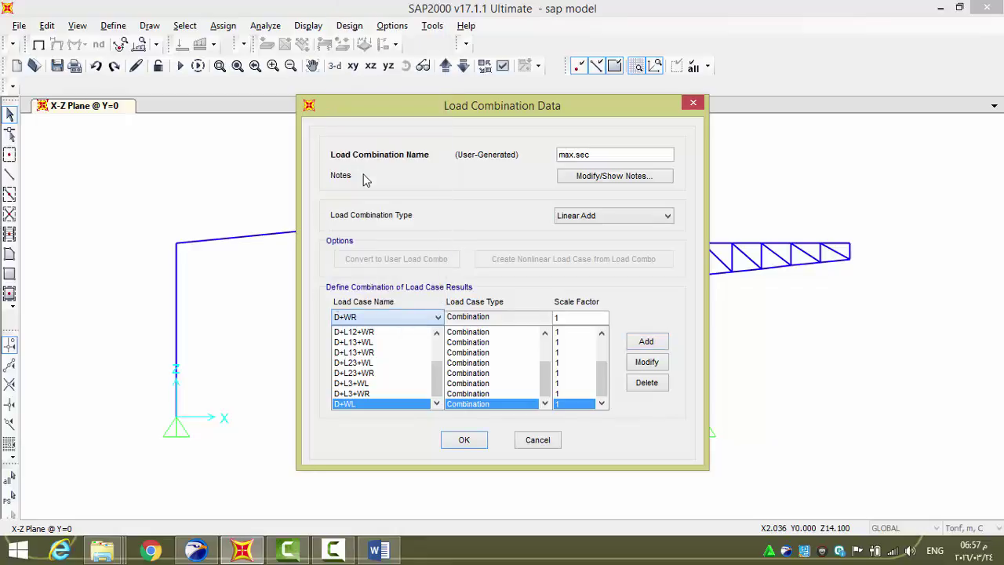
click(645, 342)
Accept the finished max.sec combination and close the load combination definitions
click(408, 319)
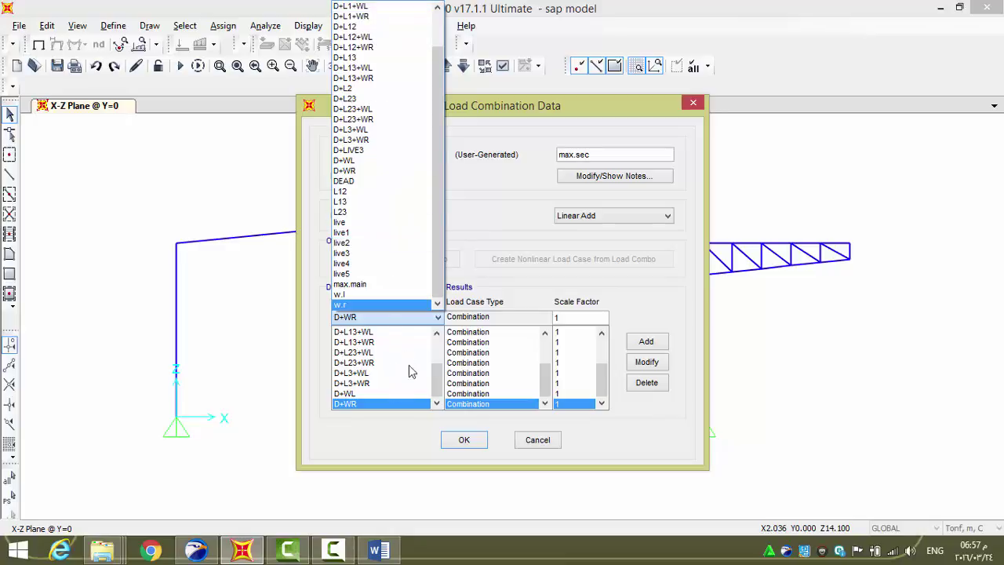
click(468, 440)
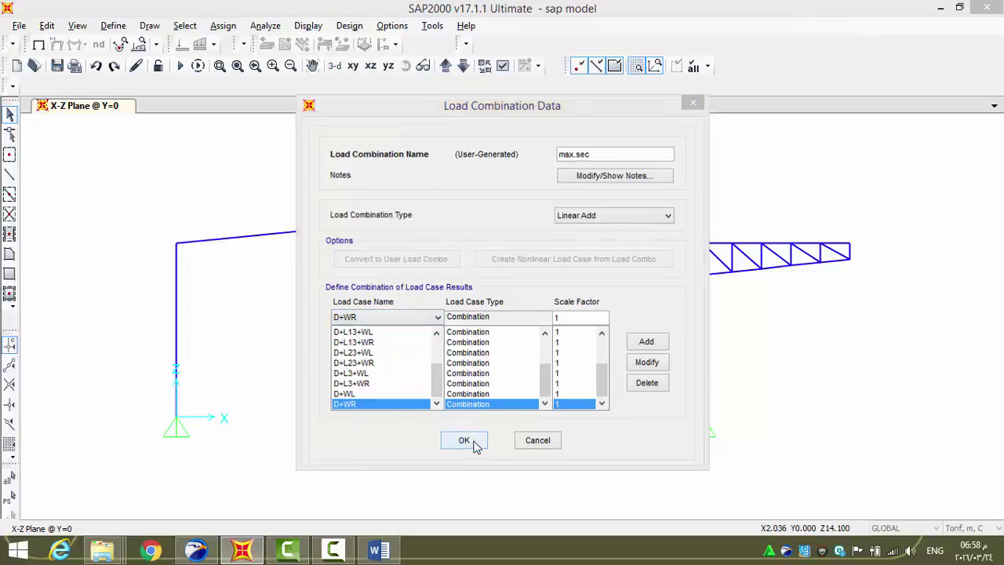
click(468, 441)
click(586, 350)
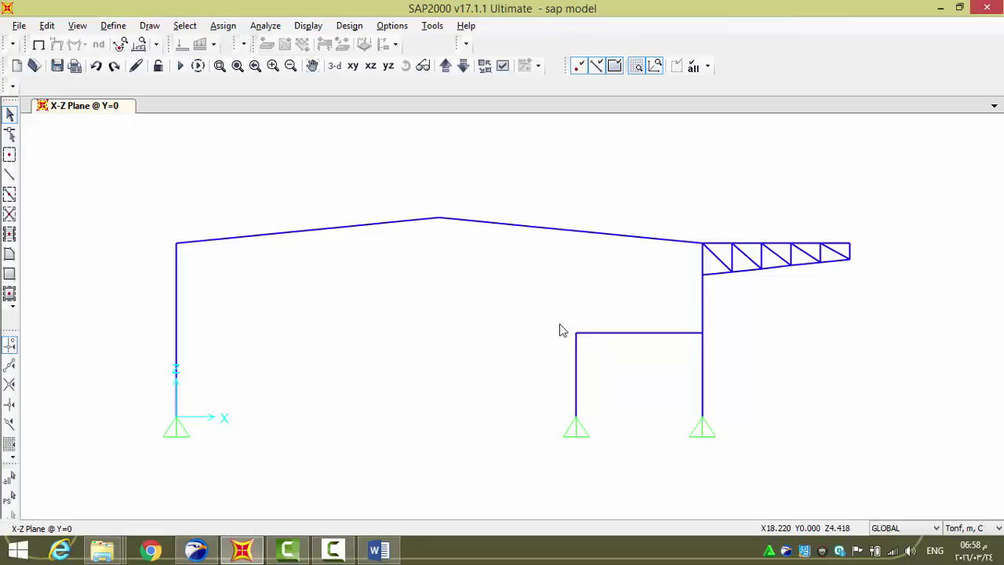
drag(634, 308, 515, 387)
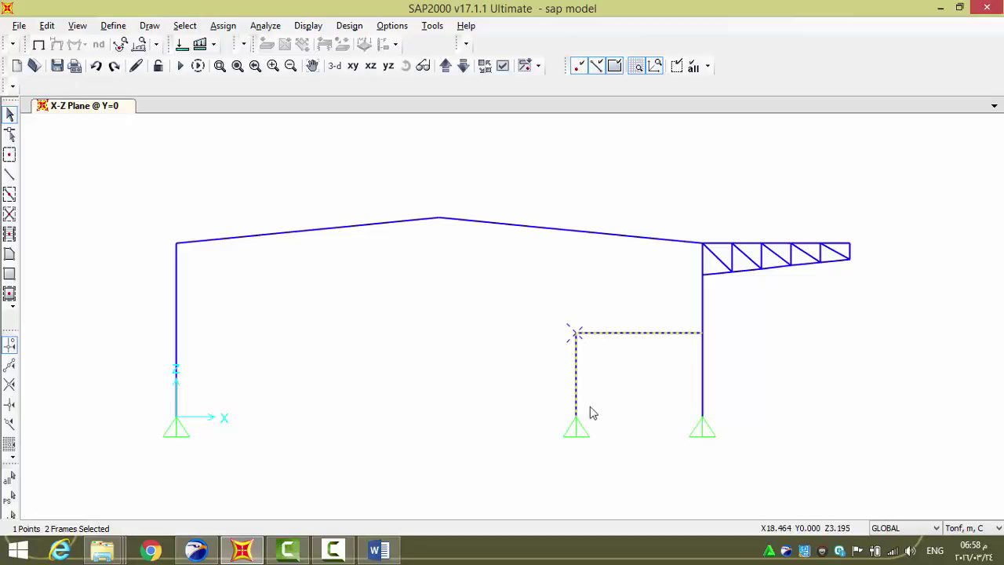
drag(605, 403, 549, 473)
key(ctrl+q)
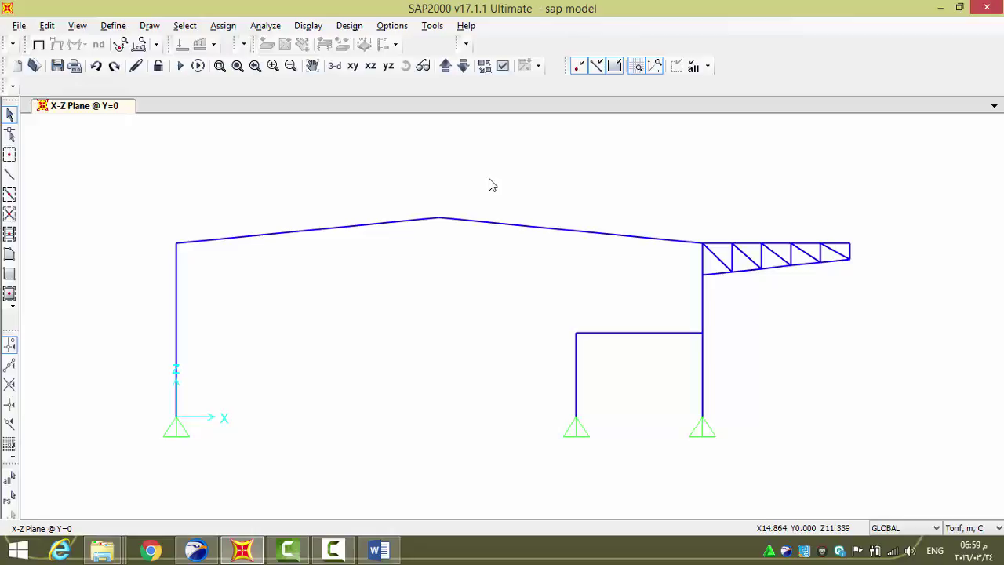
Select the horizontal beam of the small inner frame together with its joint at the tall column, and begin an assignment
drag(682, 308, 645, 324)
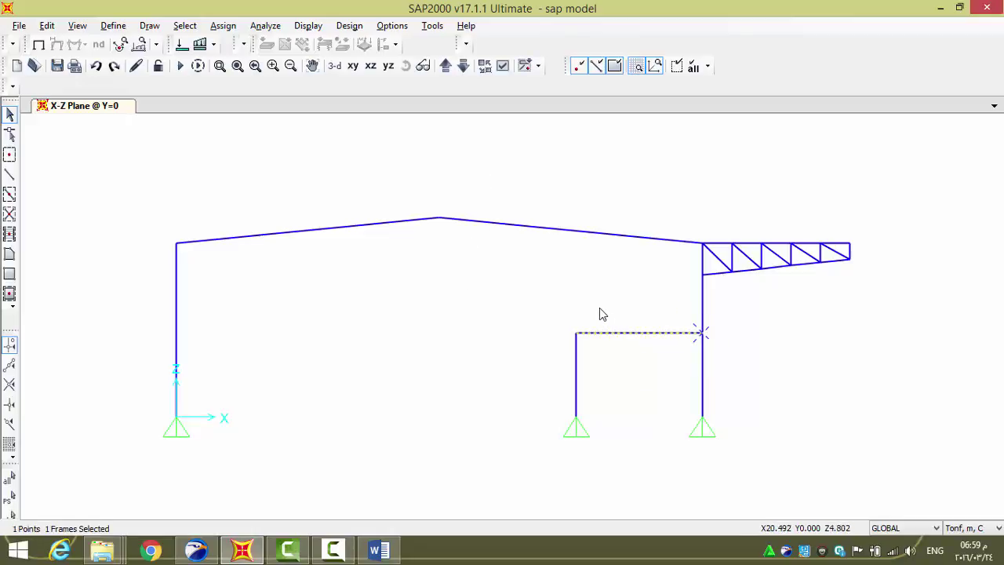
click(223, 26)
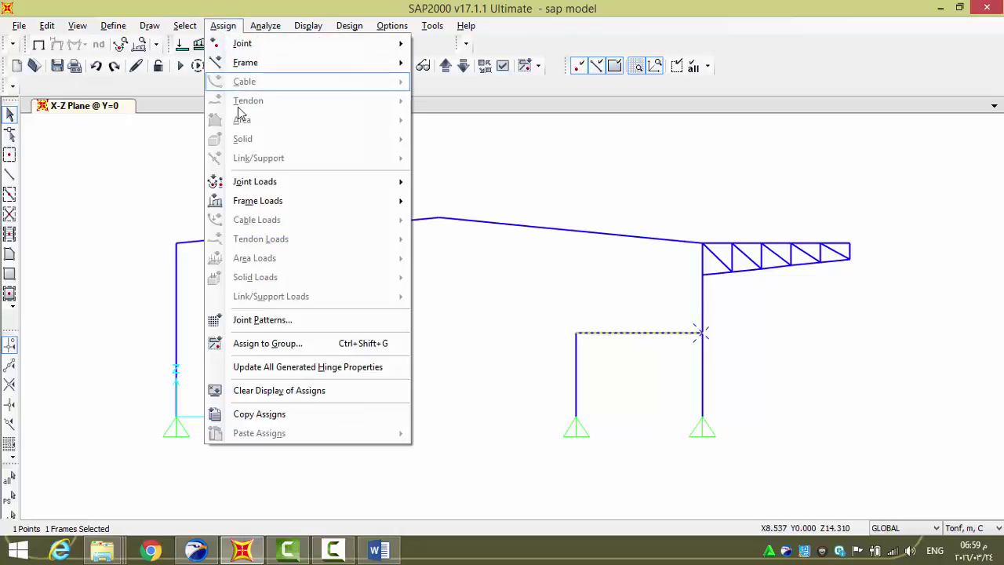